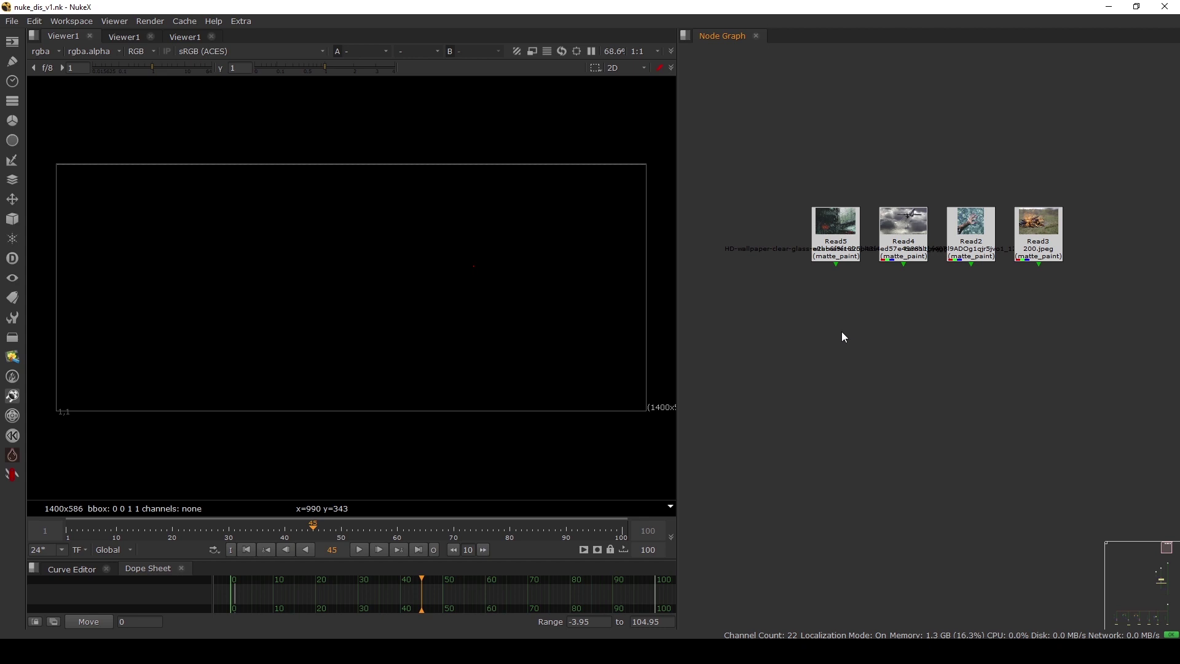
# Display the Read5 rain-covered glass image in the viewer and examine how the water droplets distort the background
pyautogui.moveTo(842, 330); pyautogui.dragTo(843, 215, button='middle')
pyautogui.click(826, 143)
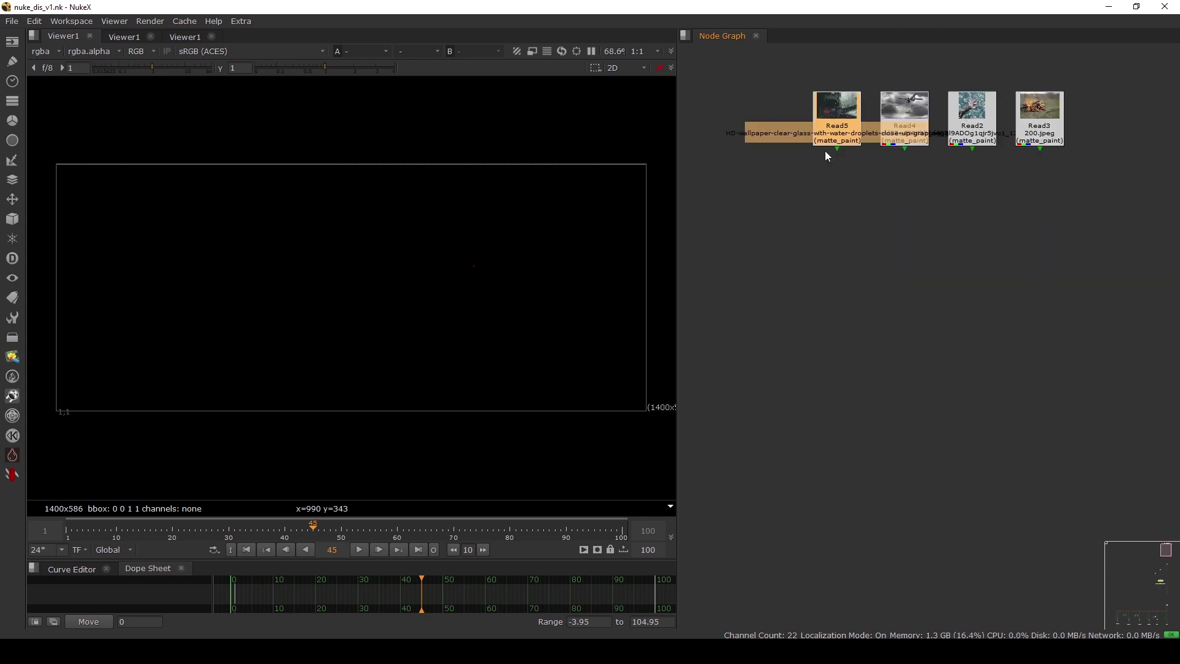
pyautogui.press('1')
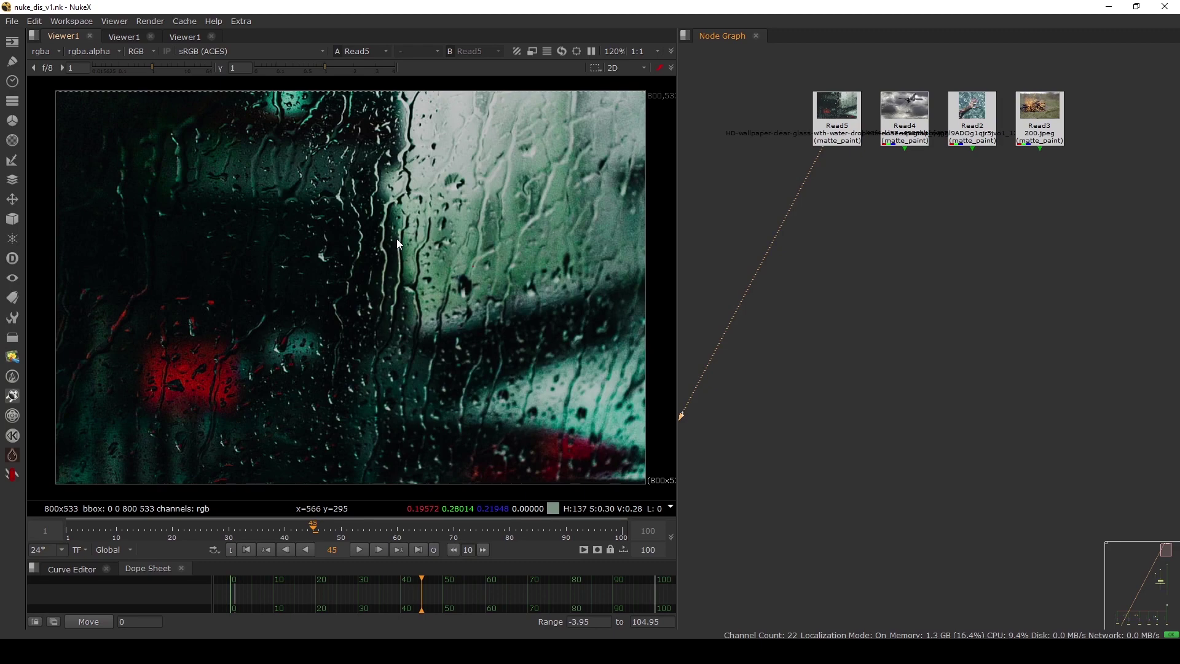
pyautogui.scroll(3, 386, 204)
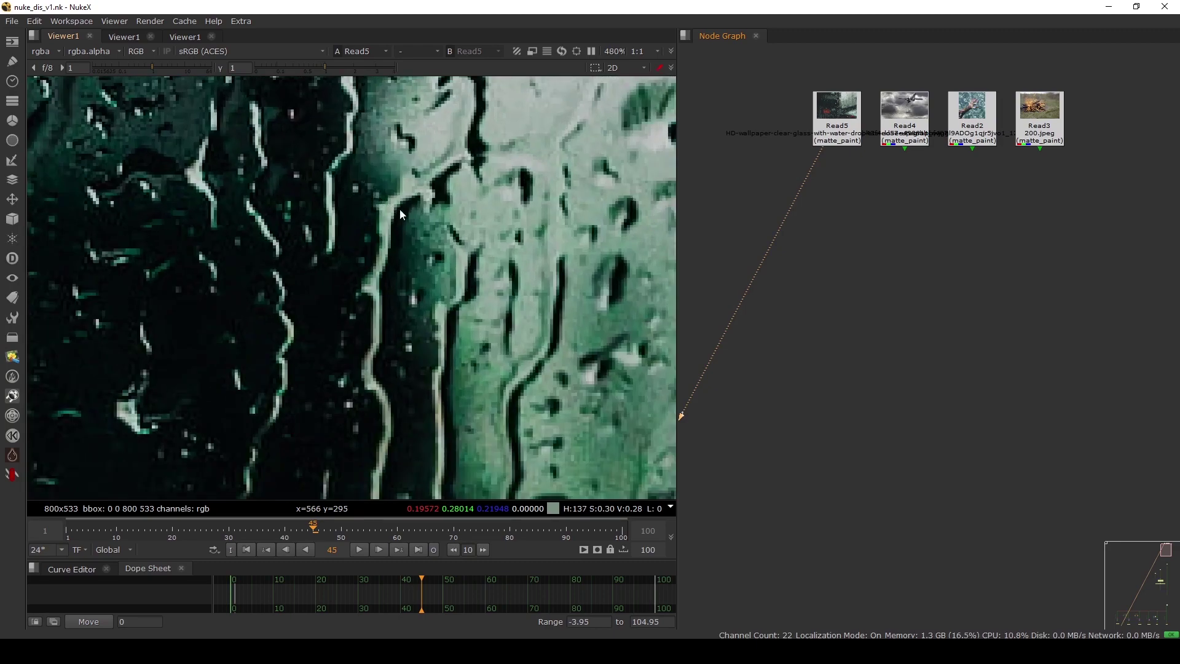
pyautogui.middleClick(360, 185)
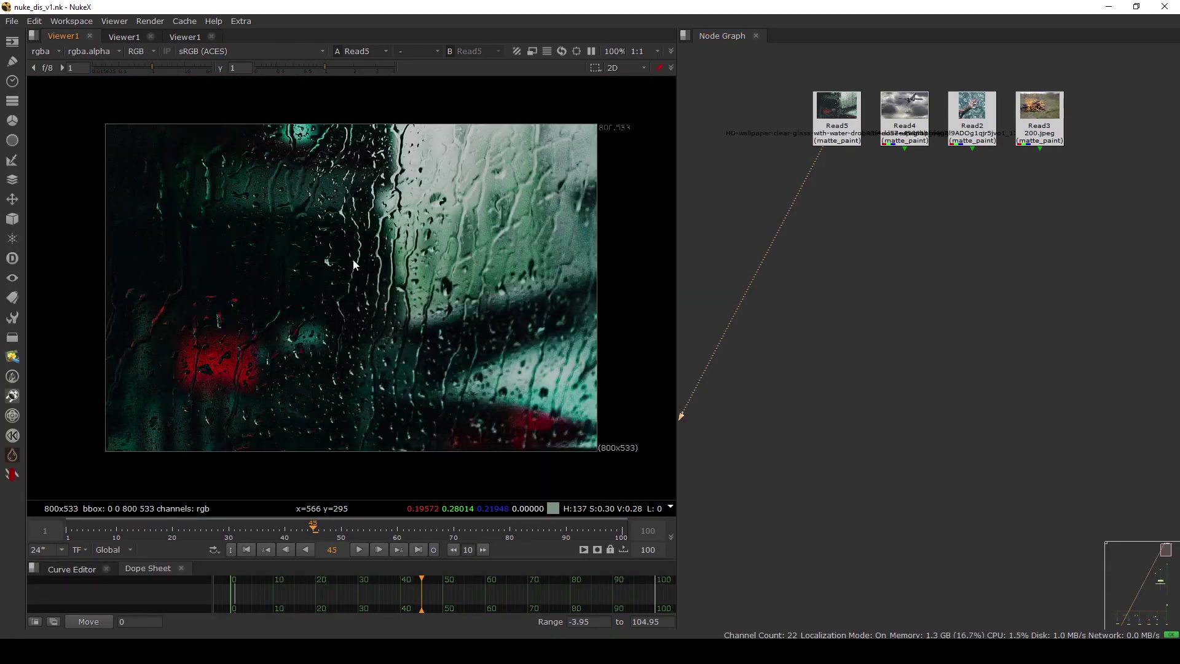
pyautogui.scroll(4, 394, 297)
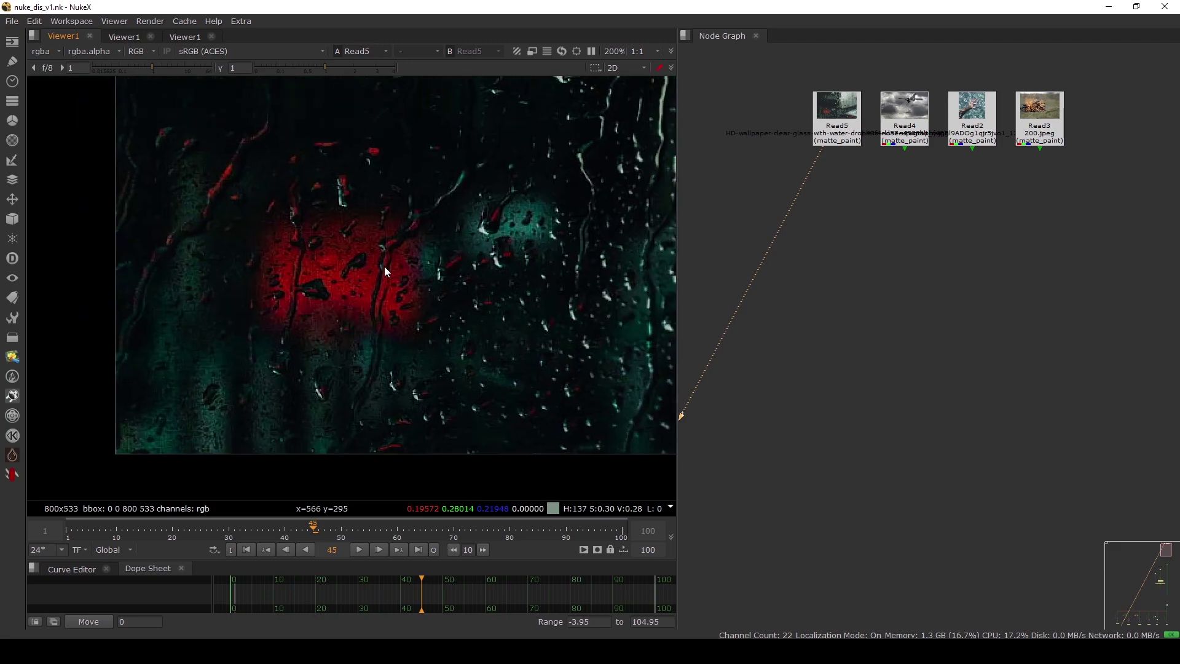
pyautogui.scroll(2, 393, 273)
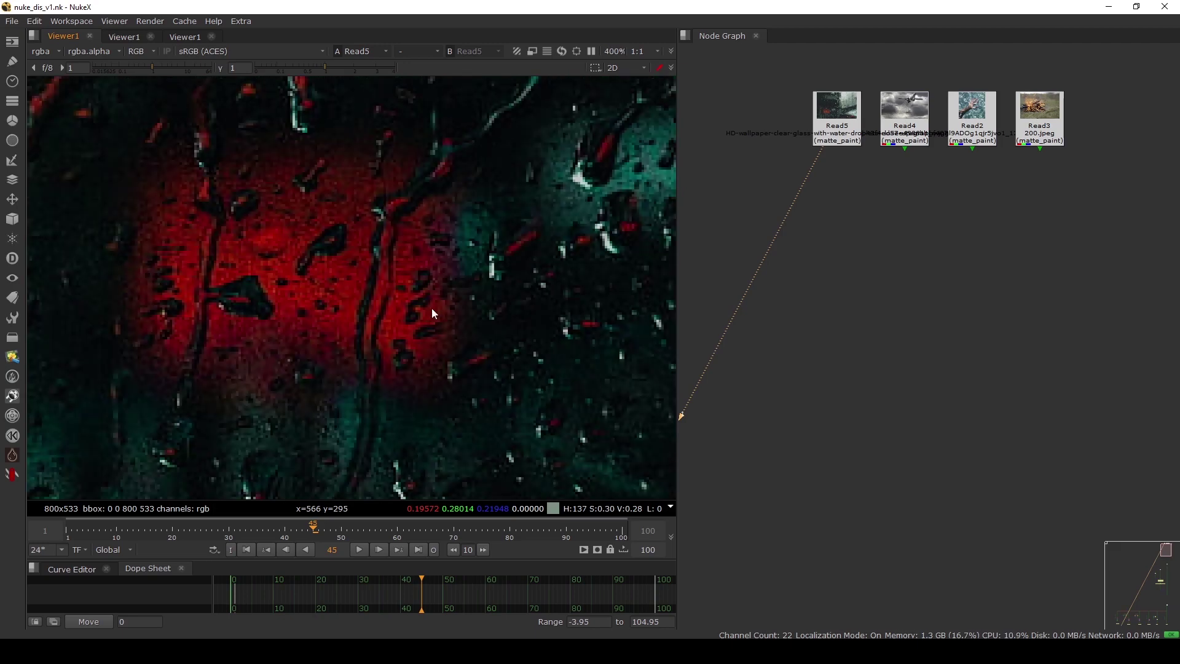
pyautogui.scroll(-3, 374, 287)
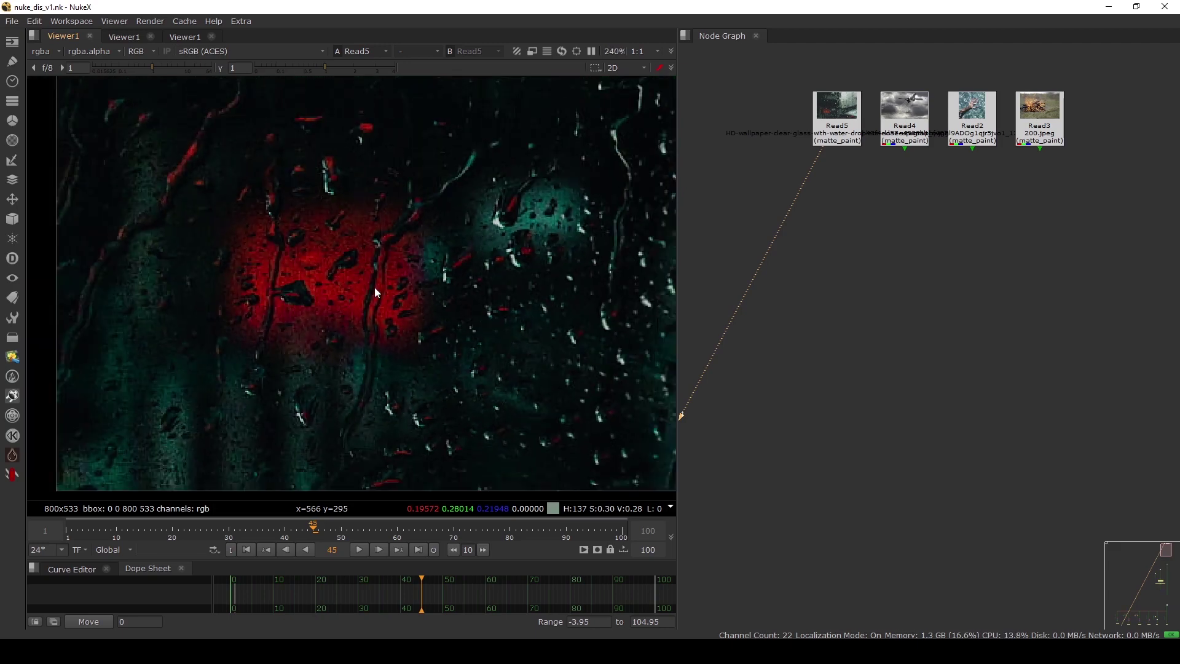
pyautogui.press('f')
# Display the Read4 jet image in the viewer and examine the exhaust distortion trailing behind the engines
pyautogui.click(904, 126)
pyautogui.press('1')
pyautogui.click(757, 209)
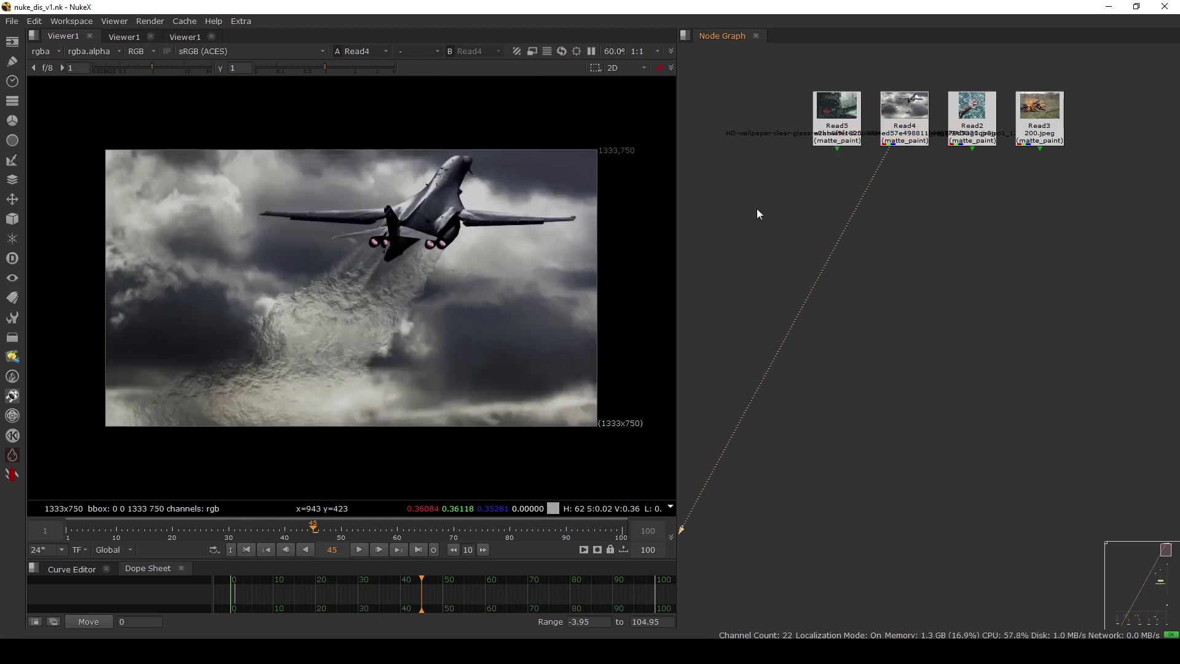
pyautogui.scroll(2, 420, 283)
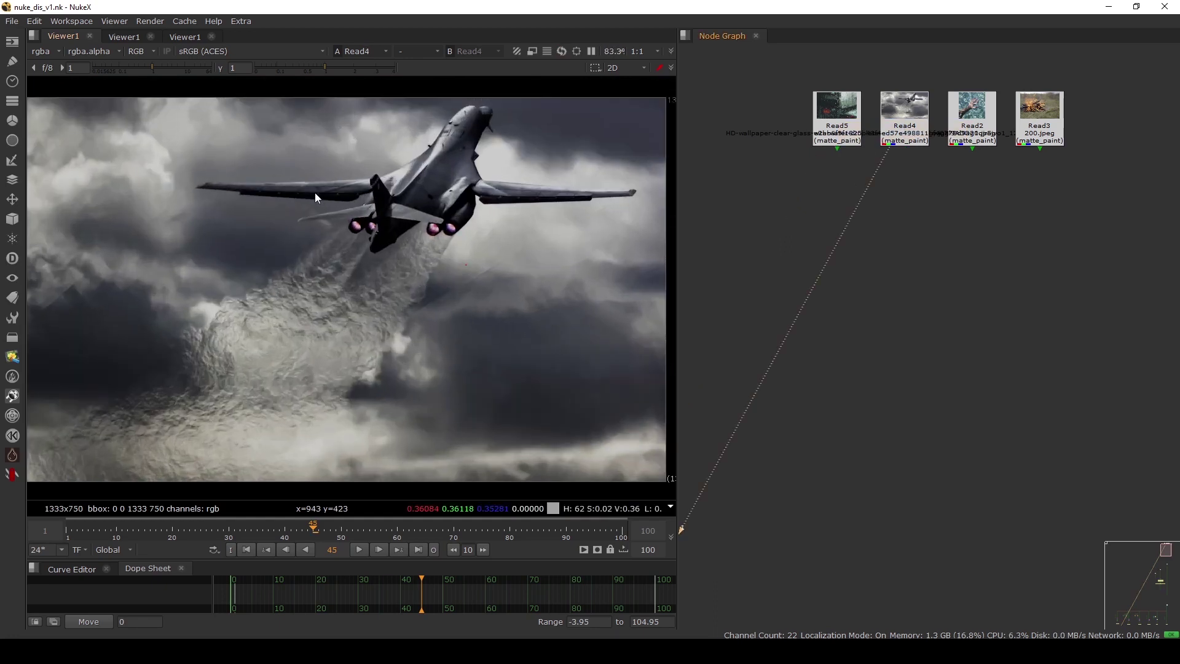
pyautogui.moveTo(299, 181); pyautogui.dragTo(517, 258)
pyautogui.moveTo(470, 304); pyautogui.dragTo(542, 262, button='middle')
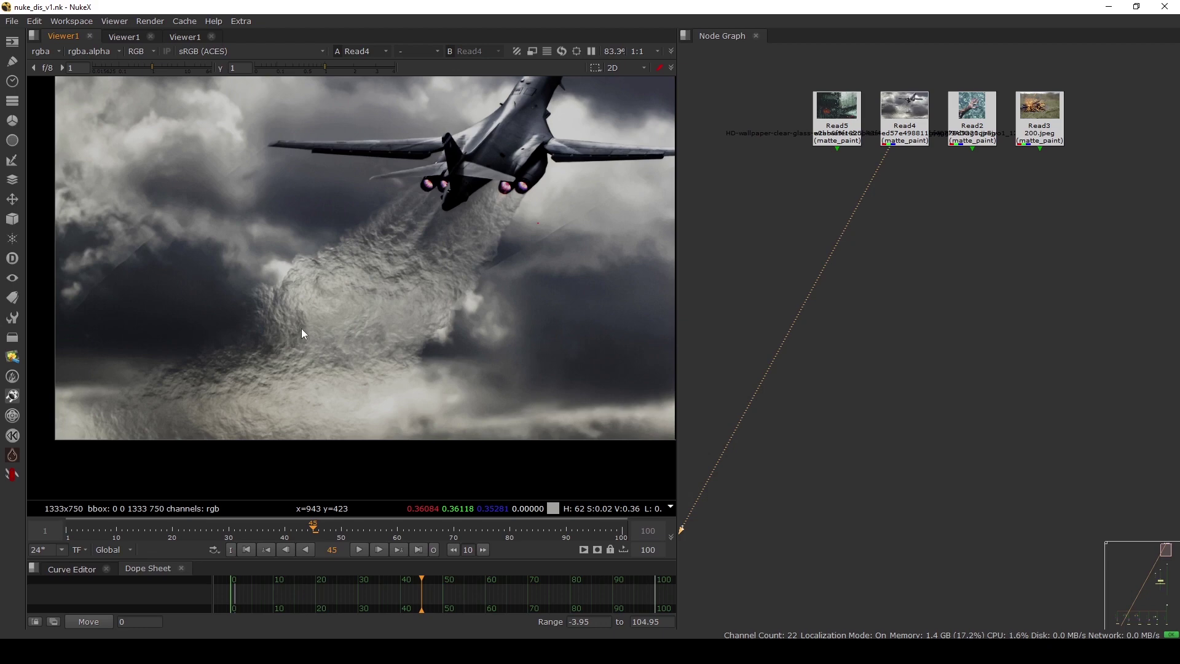
# Display the Read2 underwater hand image in the viewer and examine how the water distorts the fingers and arm
pyautogui.click(965, 124)
pyautogui.press('1')
pyautogui.press('f')
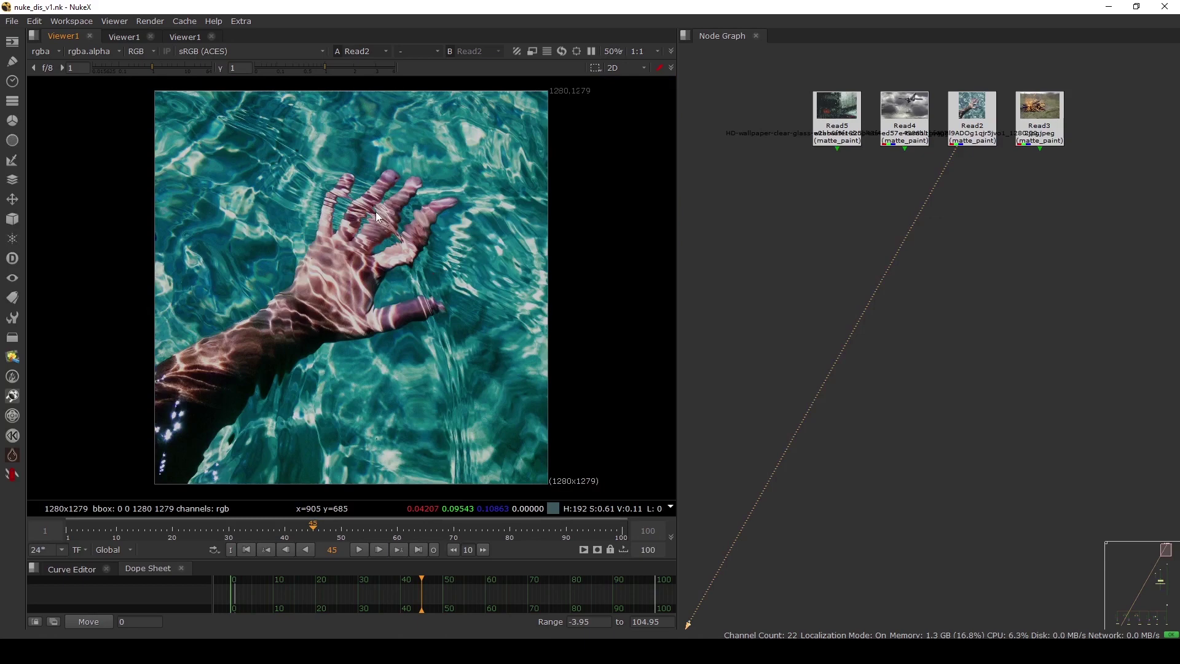
pyautogui.moveTo(319, 348); pyautogui.dragTo(413, 264, button='middle')
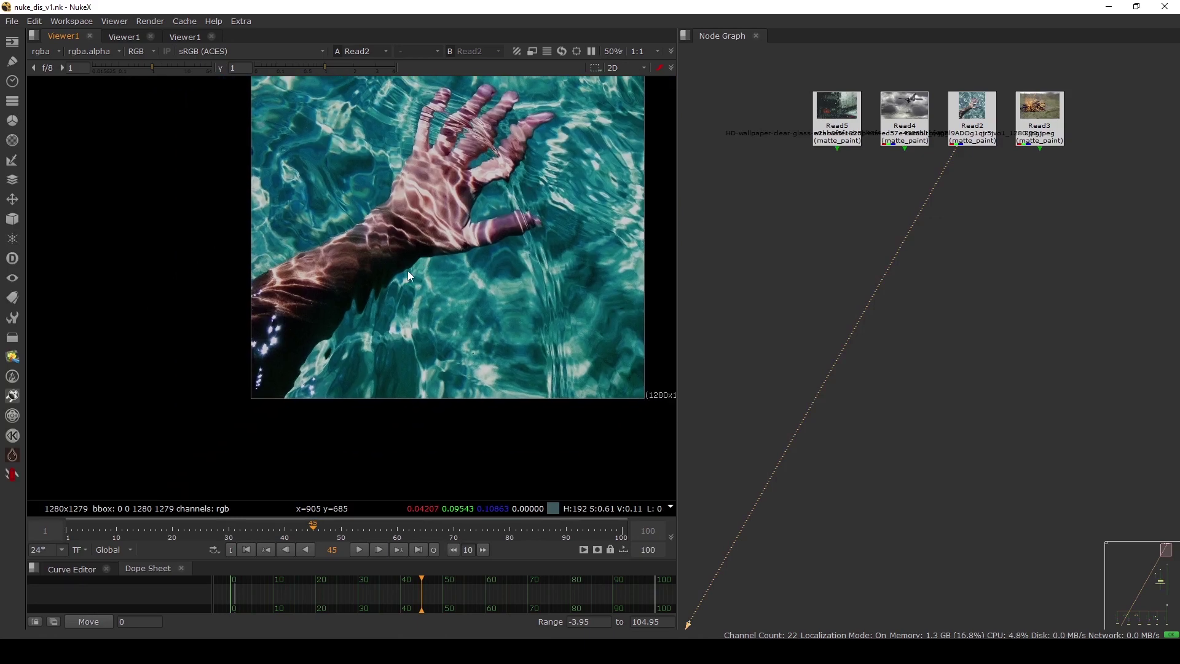
pyautogui.scroll(4, 391, 283)
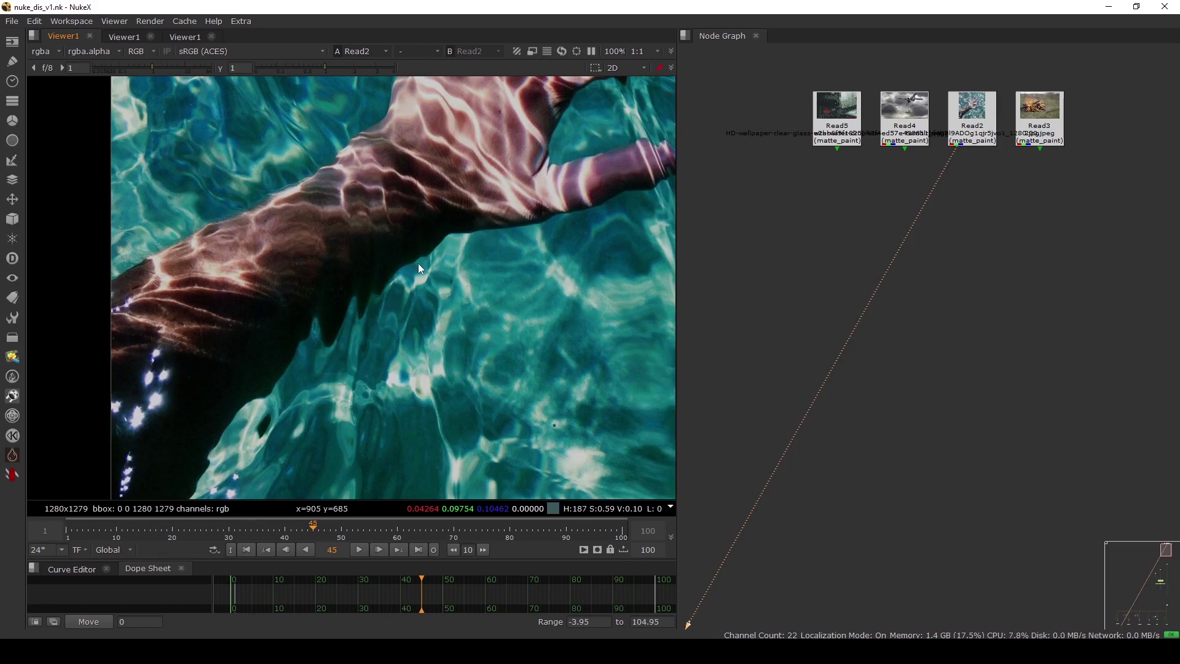
pyautogui.scroll(-1, 314, 318)
pyautogui.moveTo(335, 301); pyautogui.dragTo(302, 371, button='middle')
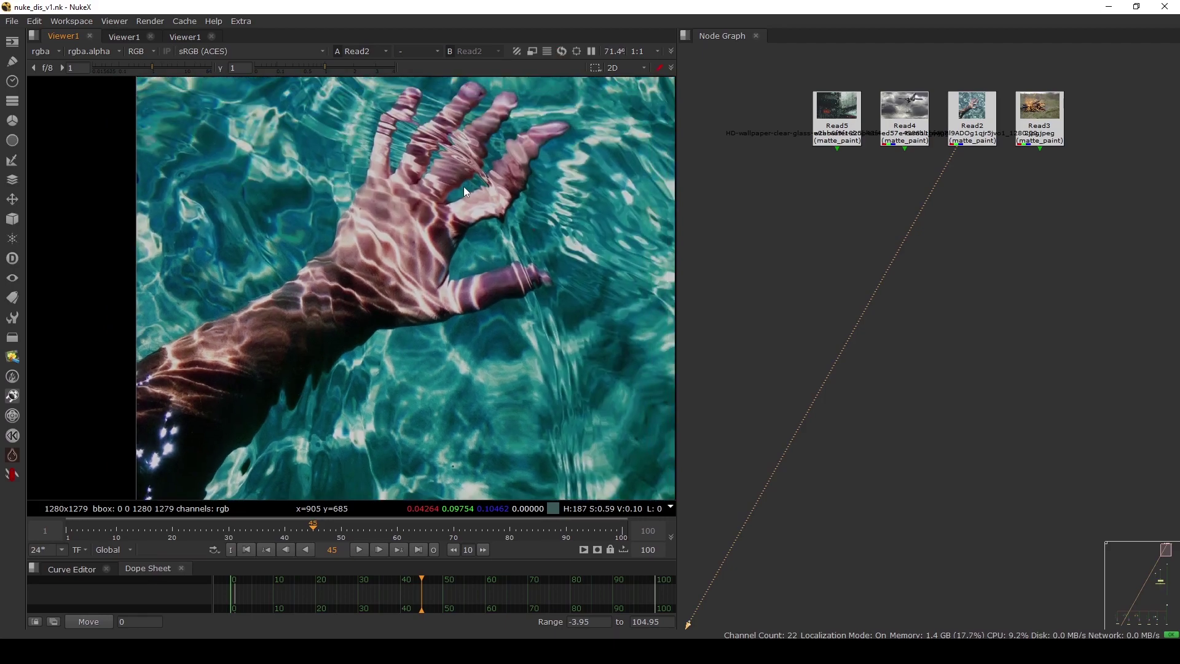
# Display the Read3 campfire image in the viewer and examine the heat distortion above and around the flames
pyautogui.click(1040, 120)
pyautogui.press('1')
pyautogui.click(947, 197)
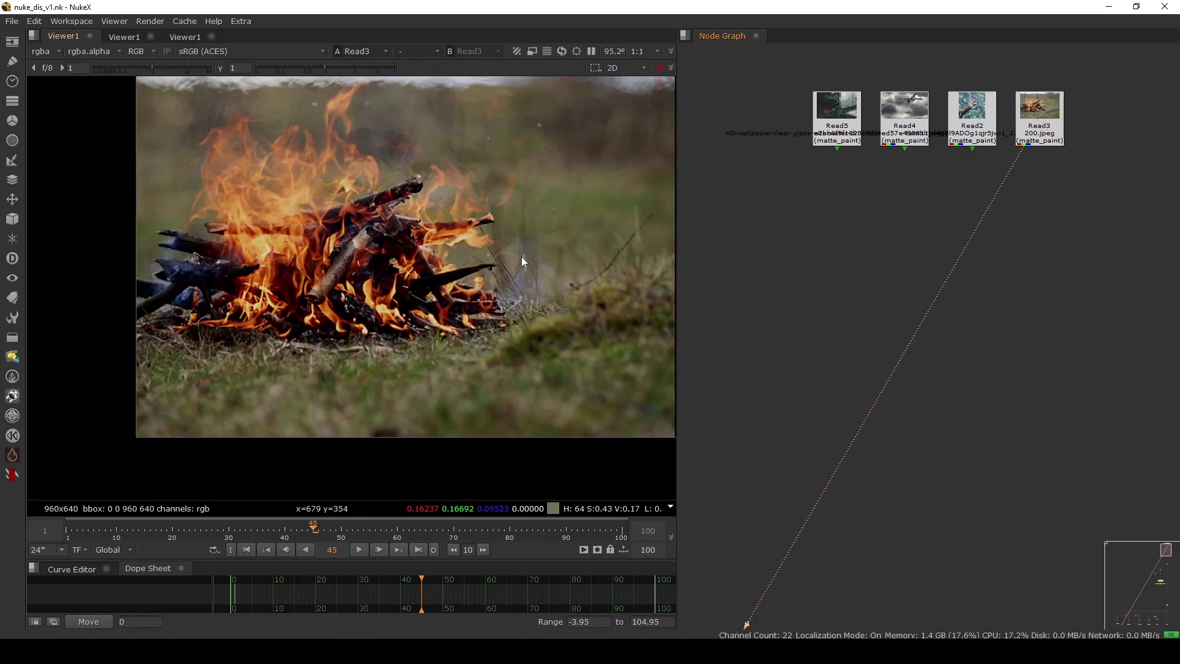
pyautogui.press('f')
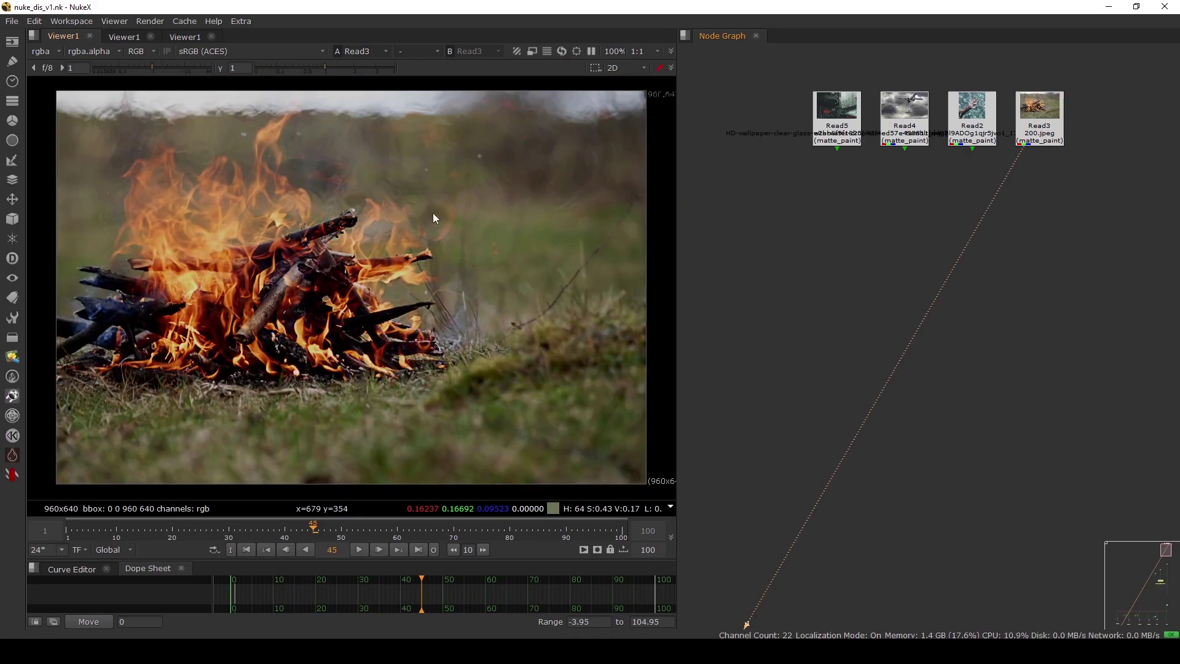
pyautogui.moveTo(636, 93); pyautogui.dragTo(438, 177)
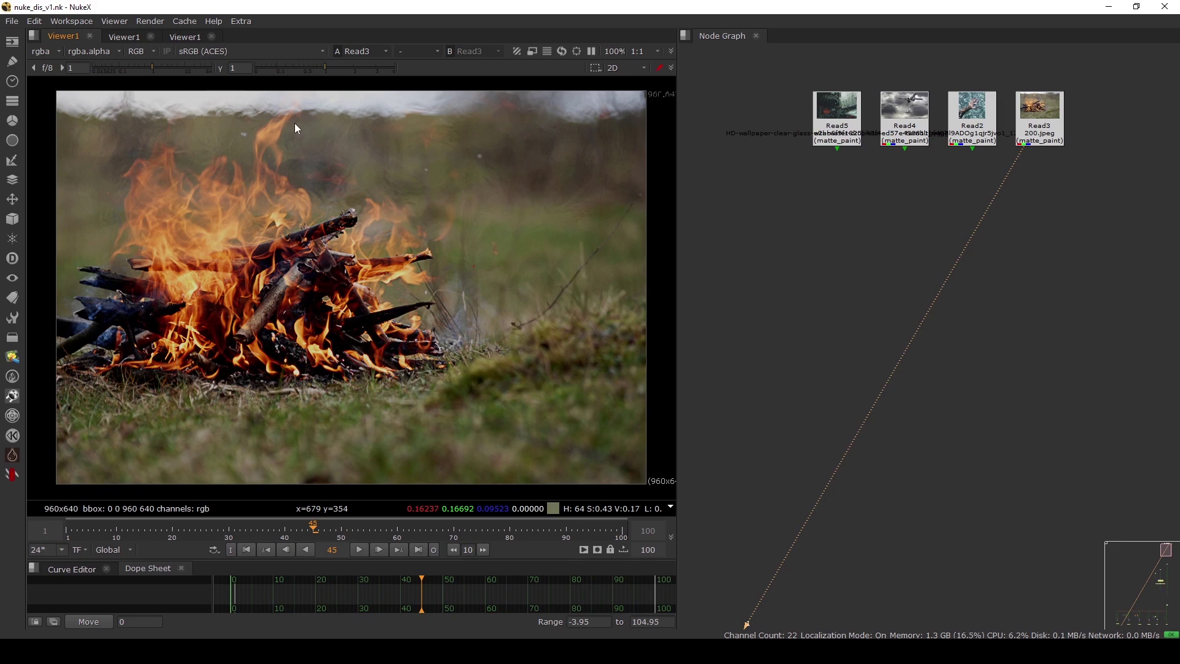
pyautogui.moveTo(724, 61); pyautogui.dragTo(1140, 177)
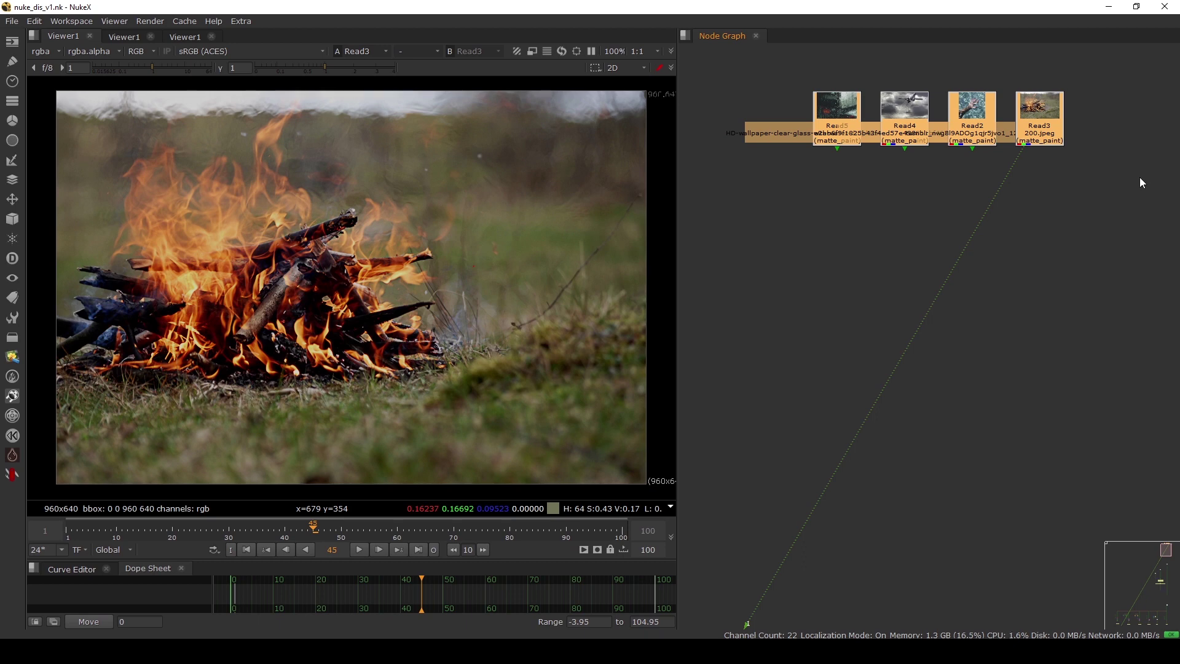
pyautogui.click(1001, 245)
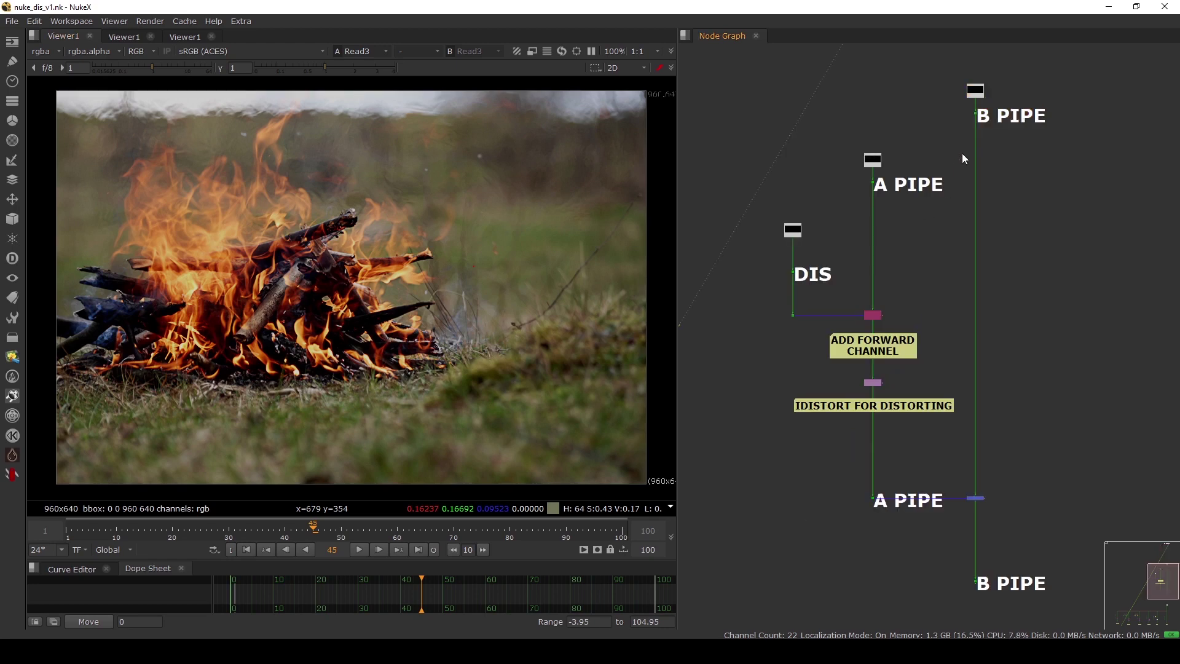
# Trace the B PIPE from its input through the merge and show its output dot in the viewer
pyautogui.moveTo(942, 53); pyautogui.dragTo(1045, 618)
pyautogui.click(1039, 370)
pyautogui.moveTo(1019, 474); pyautogui.dragTo(950, 521)
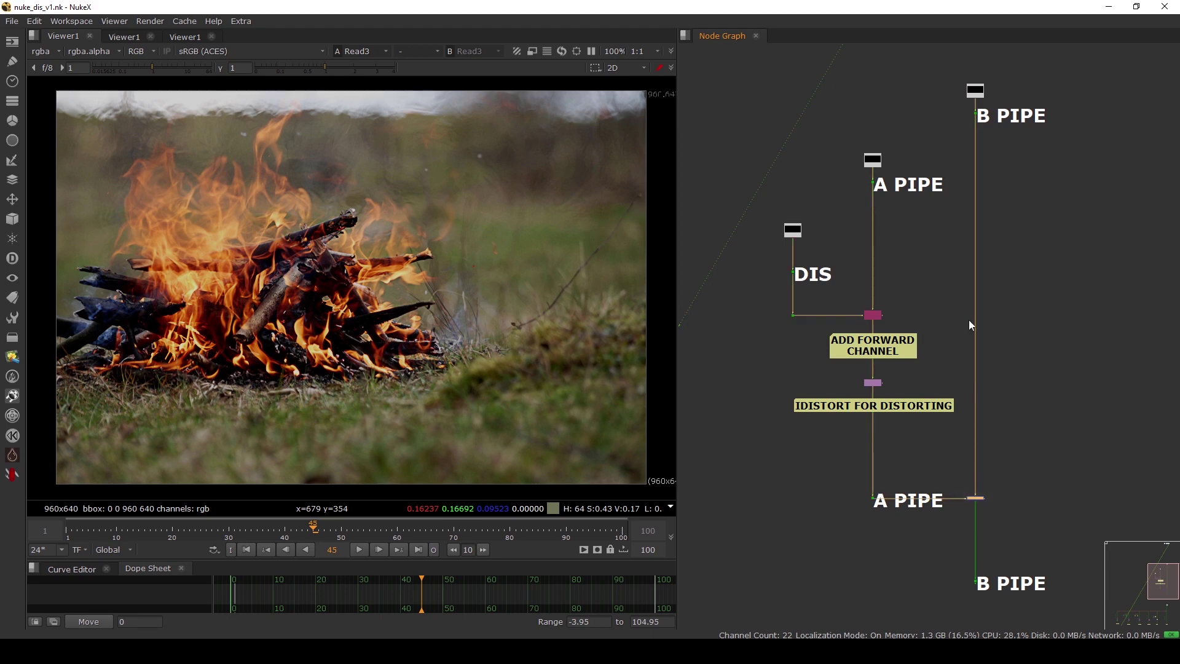
pyautogui.moveTo(939, 72); pyautogui.dragTo(1038, 595)
pyautogui.click(1069, 447)
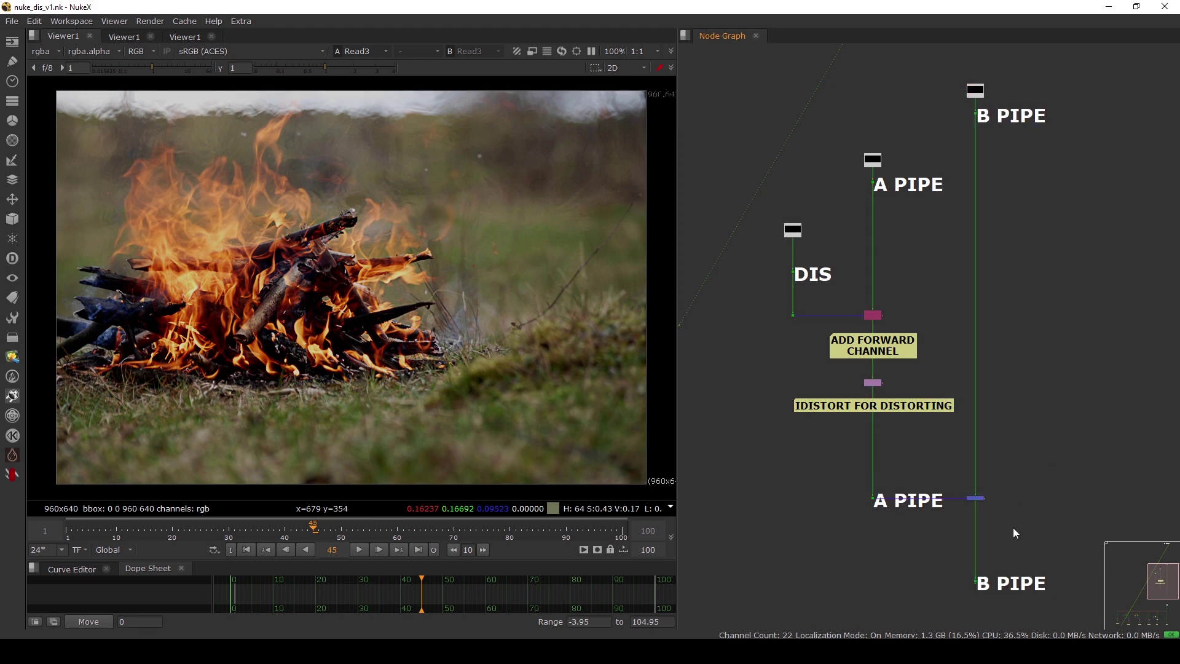
pyautogui.moveTo(1012, 541); pyautogui.dragTo(953, 587)
pyautogui.press('1')
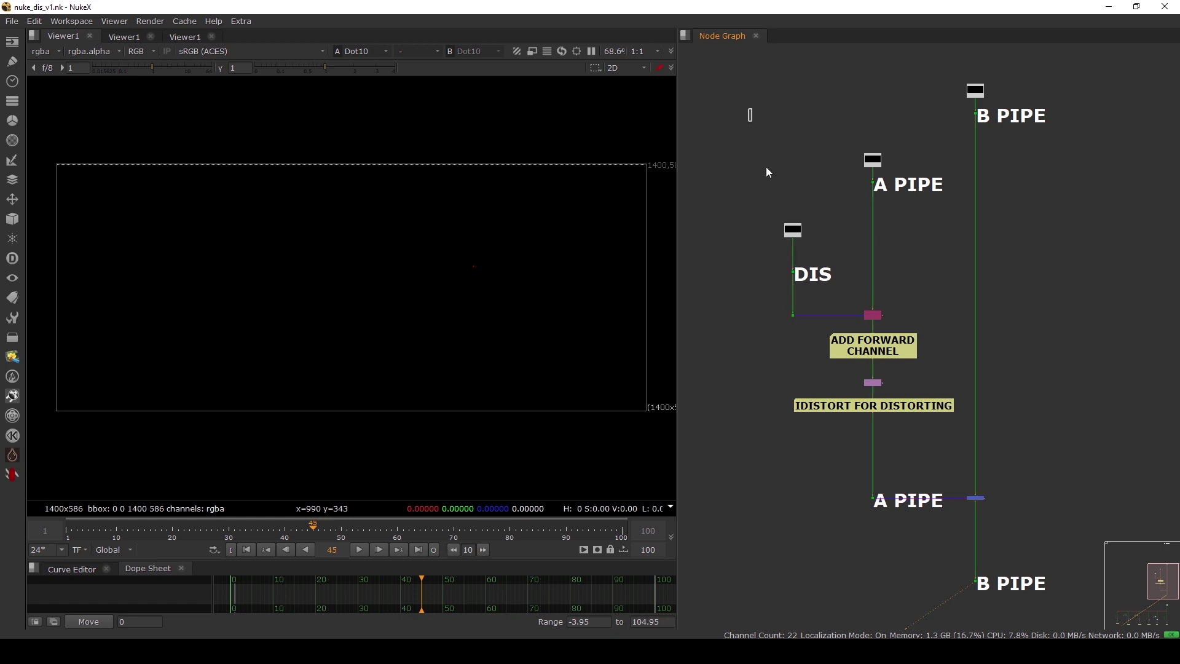
# Move the A PIPE and DIS branch with its notes slightly farther from the B PIPE
pyautogui.moveTo(748, 109); pyautogui.dragTo(931, 537)
pyautogui.moveTo(872, 316); pyautogui.dragTo(864, 316)
pyautogui.moveTo(729, 136); pyautogui.dragTo(945, 541)
pyautogui.moveTo(873, 407); pyautogui.dragTo(857, 407)
pyautogui.click(892, 436)
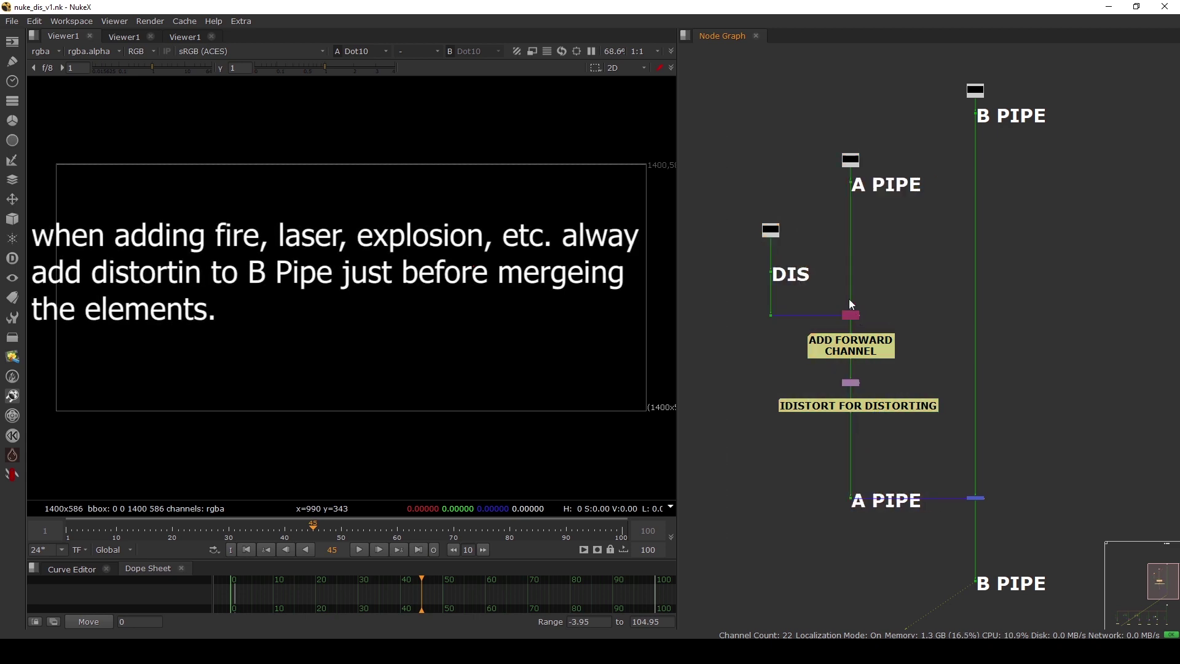
# Examine the A PIPE input and the Copy4 node that adds the forward channel from the DIS branch
pyautogui.moveTo(822, 124); pyautogui.dragTo(887, 216)
pyautogui.moveTo(856, 163); pyautogui.dragTo(893, 208)
pyautogui.click(871, 265)
pyautogui.scroll(3, 856, 300)
pyautogui.moveTo(712, 284); pyautogui.dragTo(986, 476)
pyautogui.click(911, 390)
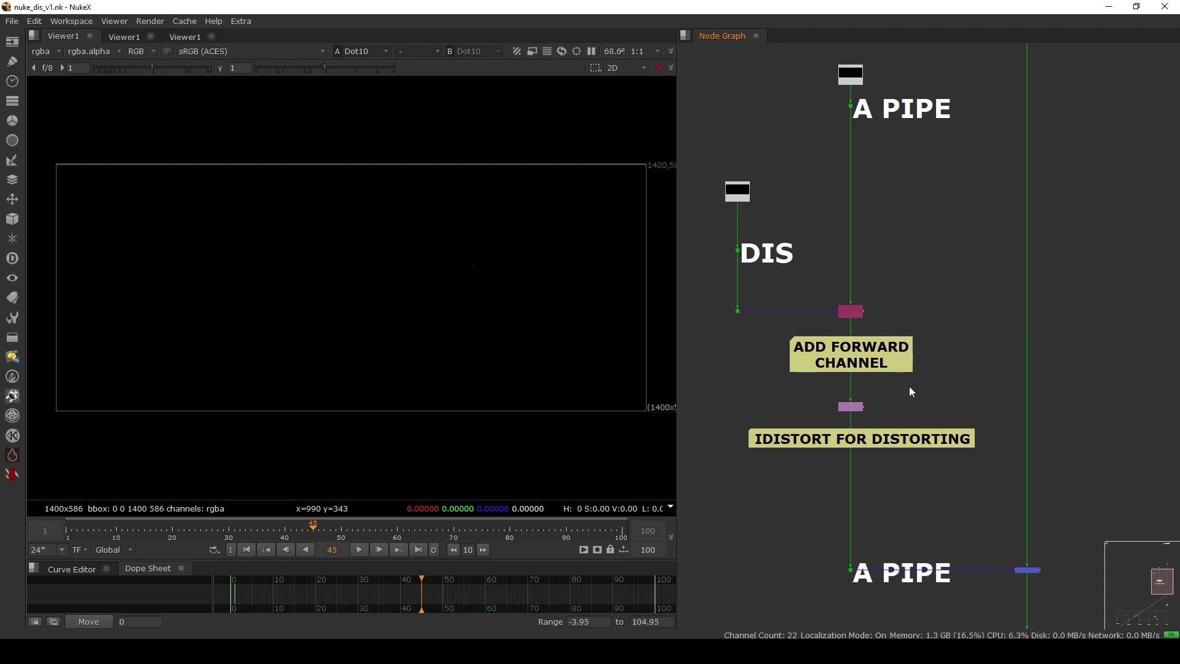
pyautogui.scroll(3, 837, 335)
pyautogui.moveTo(790, 239); pyautogui.dragTo(908, 353)
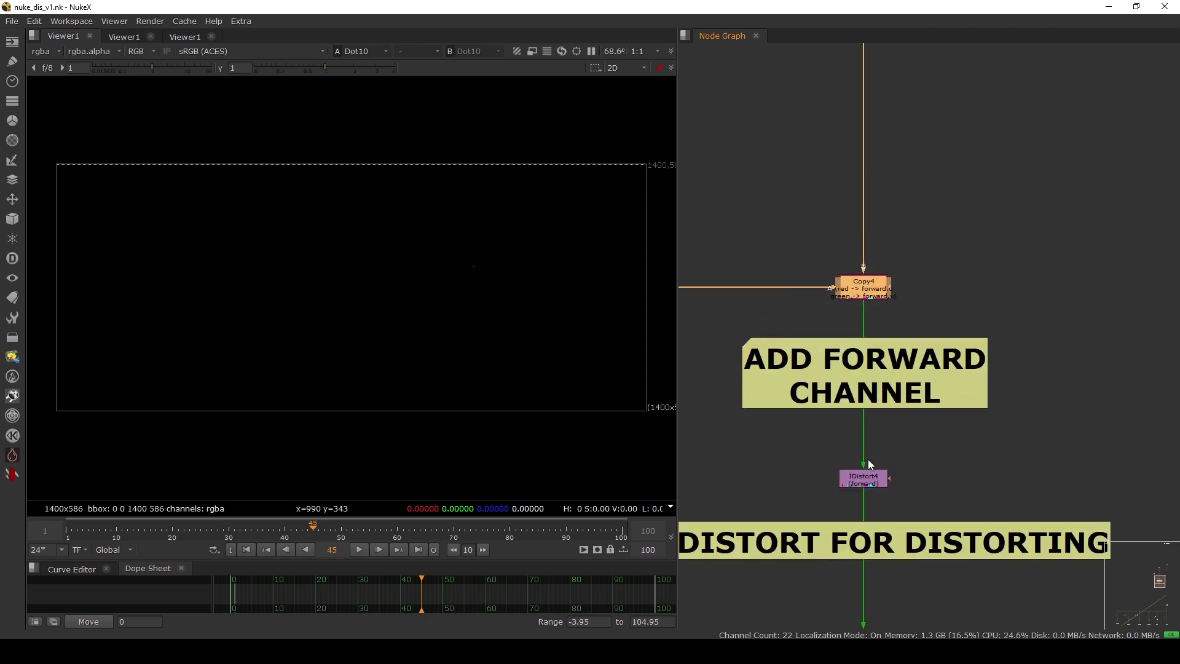
# Nudge the IDistort4 node slightly up toward the ADD FORWARD CHANNEL note
pyautogui.moveTo(762, 430); pyautogui.dragTo(1021, 528)
pyautogui.scroll(-3, 1009, 428)
pyautogui.scroll(3, 893, 413)
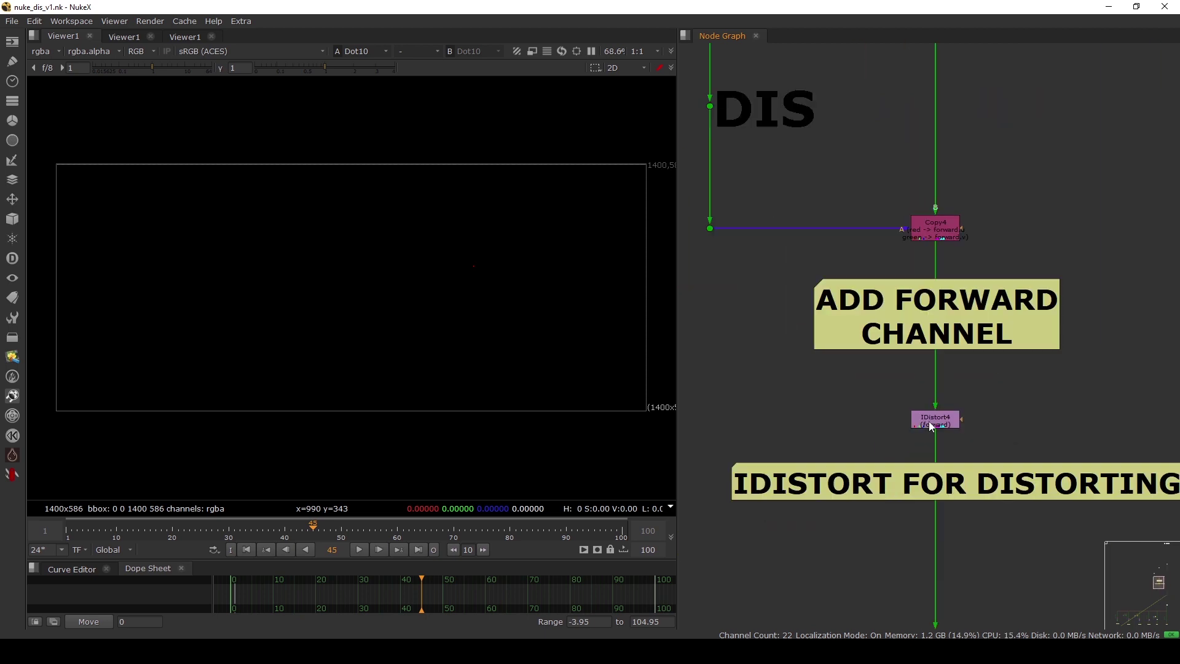
pyautogui.moveTo(935, 414); pyautogui.dragTo(937, 418)
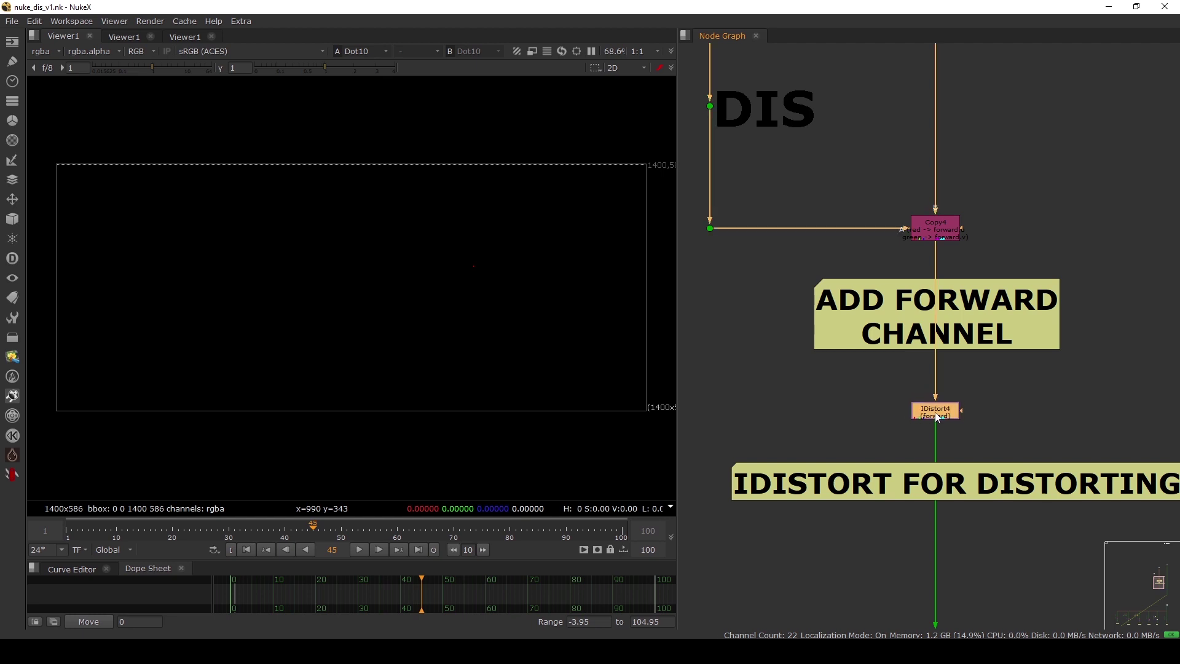
pyautogui.click(877, 405)
pyautogui.scroll(-3, 876, 404)
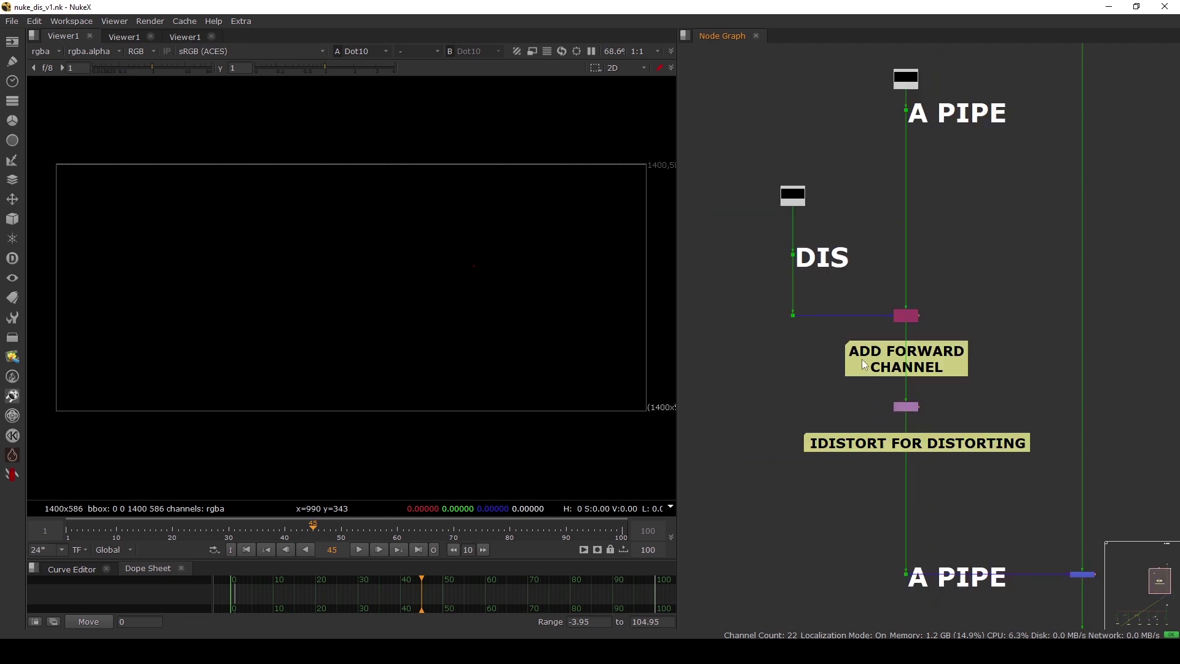
# Examine how the DIS branch feeds the Copy node ahead of the IDistort node in the A PIPE
pyautogui.click(904, 317)
pyautogui.scroll(-2, 857, 318)
pyautogui.moveTo(788, 285); pyautogui.dragTo(998, 421)
pyautogui.scroll(2, 880, 283)
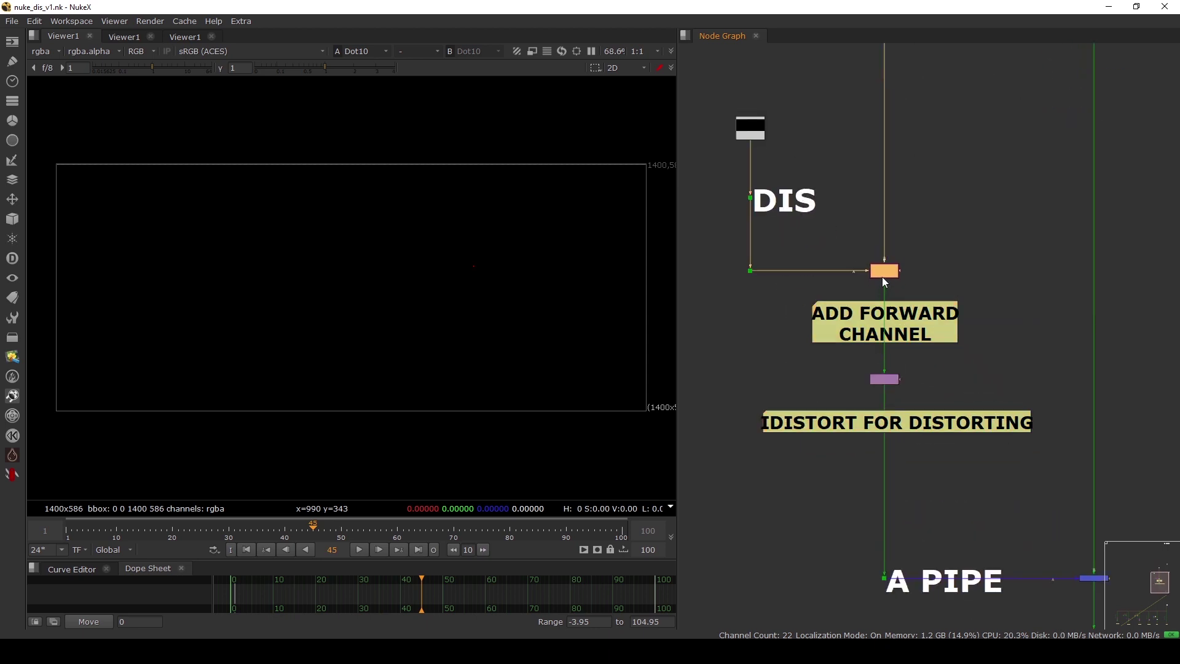
pyautogui.moveTo(827, 238); pyautogui.dragTo(950, 309)
pyautogui.click(889, 379)
# Show the output of the merge joining the A PIPE and B PIPE in the viewer
pyautogui.moveTo(941, 495); pyautogui.dragTo(931, 411, button='middle')
pyautogui.moveTo(1037, 462); pyautogui.dragTo(1135, 508)
pyautogui.press('1')
pyautogui.scroll(-2, 1016, 422)
pyautogui.scroll(-2, 997, 417)
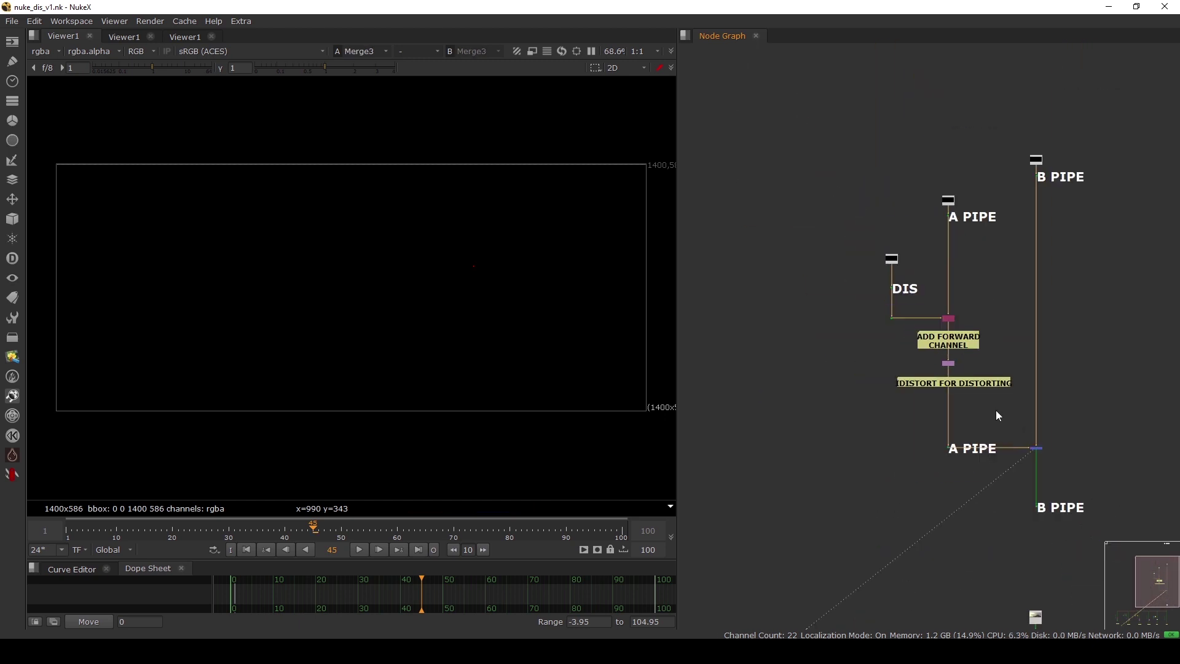
# Review the distortion section of the A PIPE, from the DIS input through the Copy and IDistort nodes
pyautogui.moveTo(801, 185); pyautogui.dragTo(1004, 415)
pyautogui.moveTo(807, 80); pyautogui.dragTo(968, 360)
pyautogui.moveTo(850, 305); pyautogui.dragTo(1001, 411)
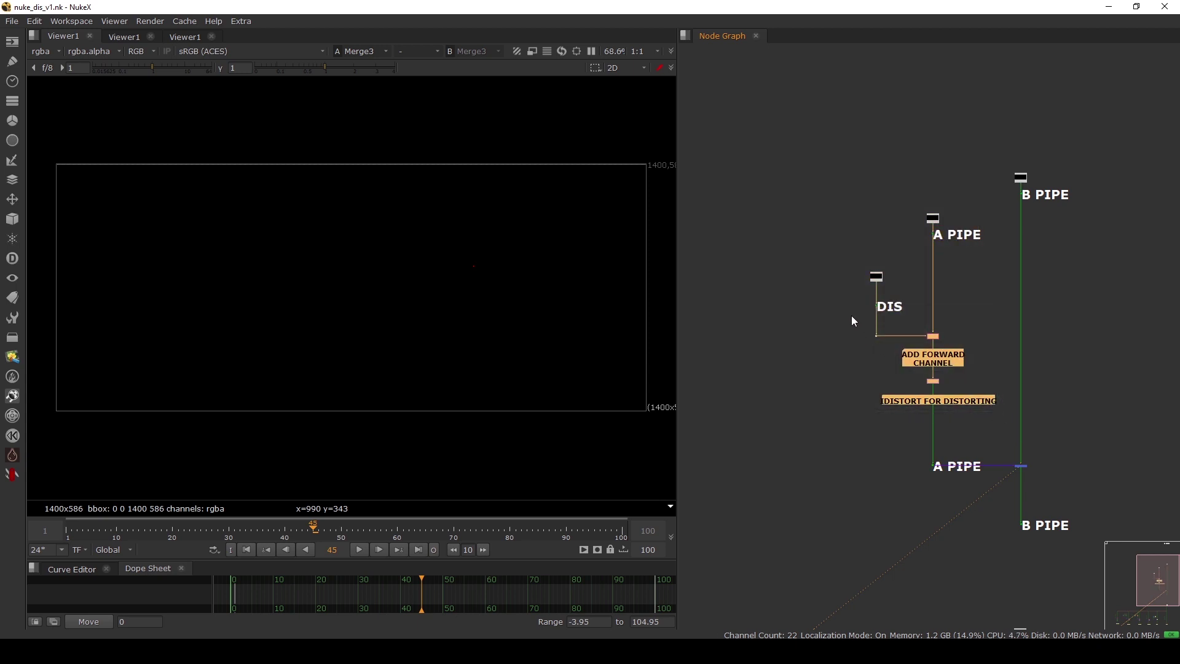
pyautogui.moveTo(842, 303); pyautogui.dragTo(982, 415)
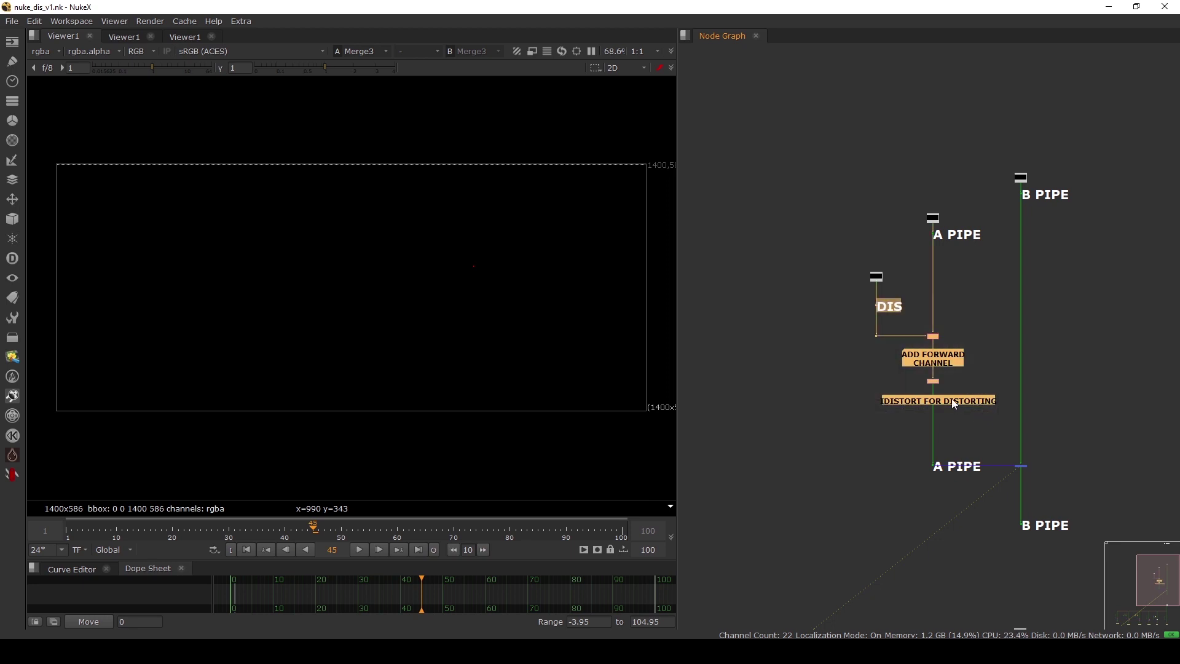
pyautogui.scroll(5, 957, 377)
pyautogui.click(973, 382)
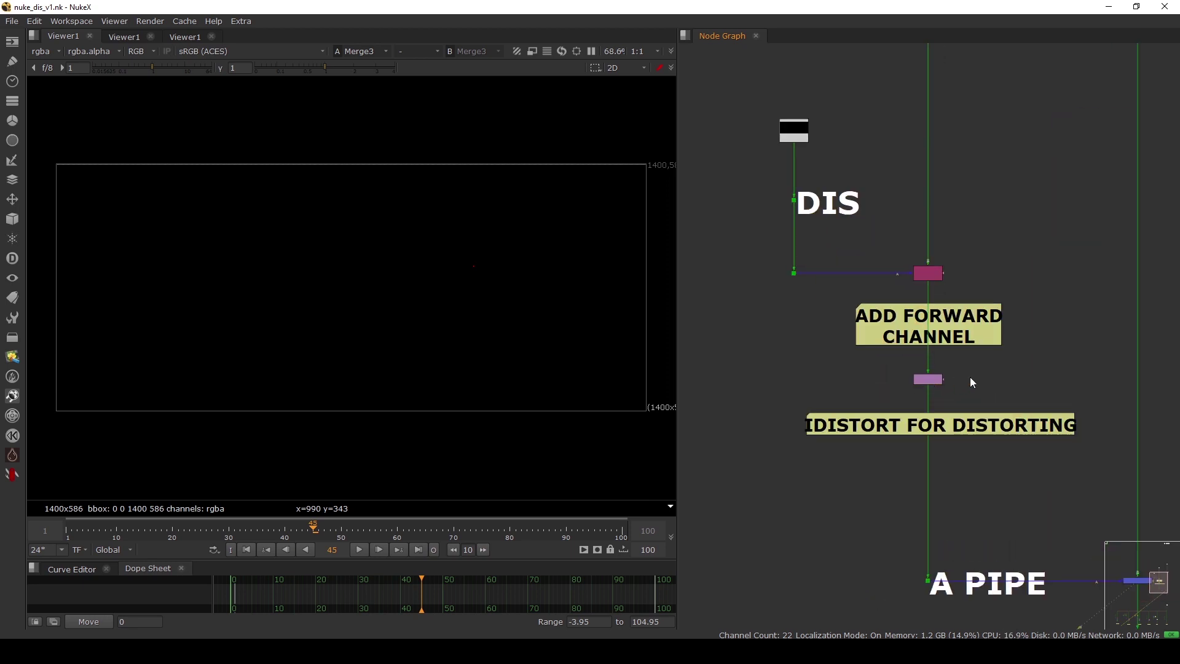
# Show the dot that feeds the row of distortion example setups in the viewer and fit the image
pyautogui.scroll(-7, 972, 284)
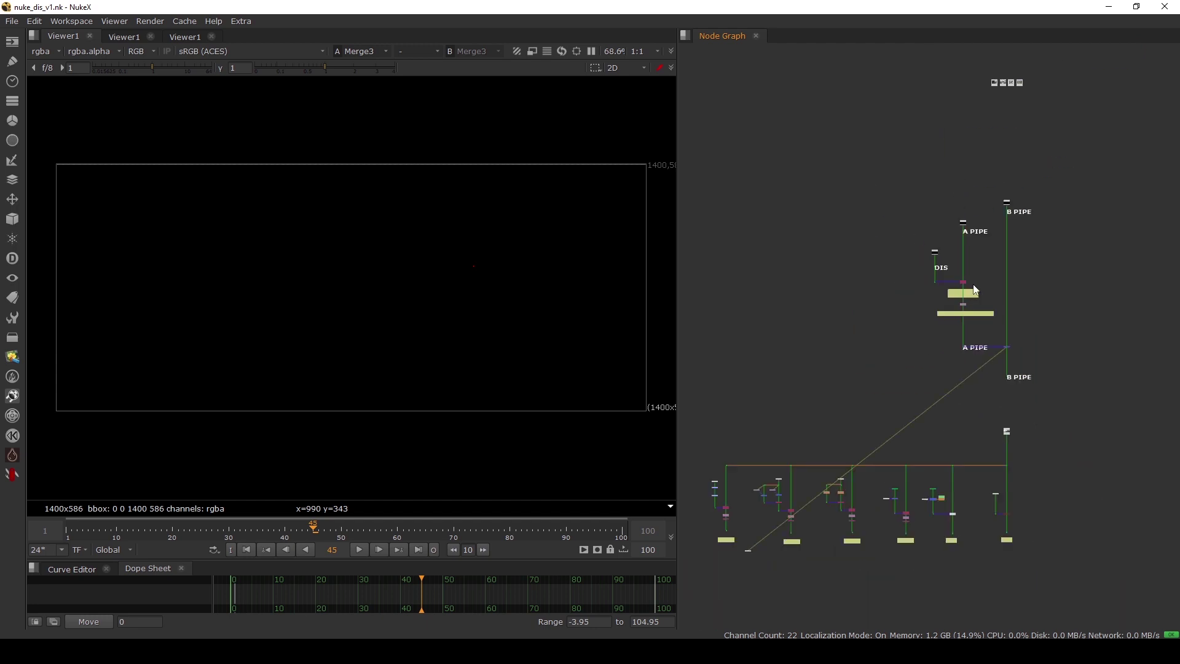
pyautogui.moveTo(909, 351); pyautogui.dragTo(924, 241, button='middle')
pyautogui.scroll(2, 1019, 320)
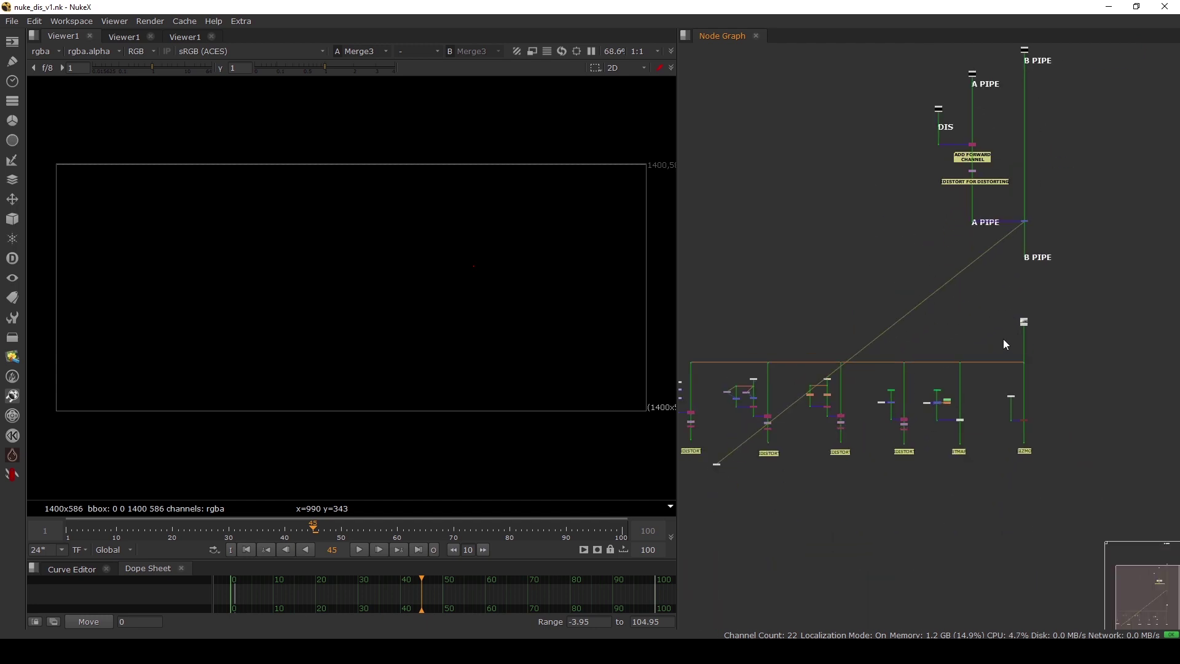
pyautogui.moveTo(1003, 338); pyautogui.dragTo(1056, 378)
pyautogui.press('1')
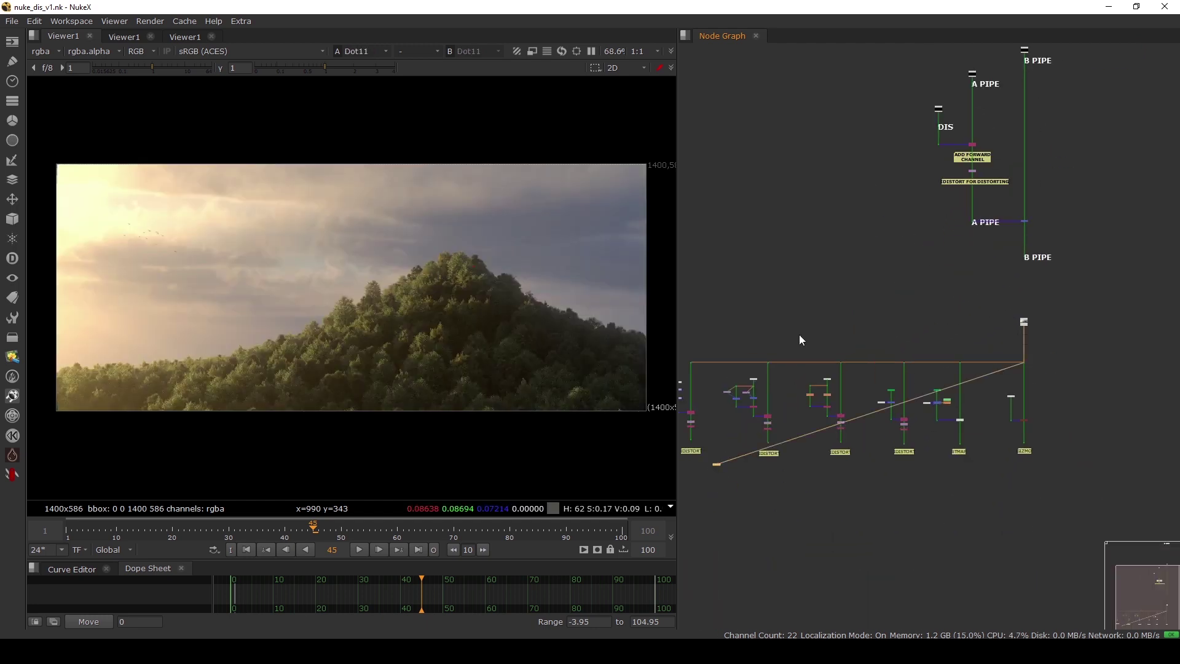
pyautogui.press('f')
pyautogui.scroll(-3, 908, 247)
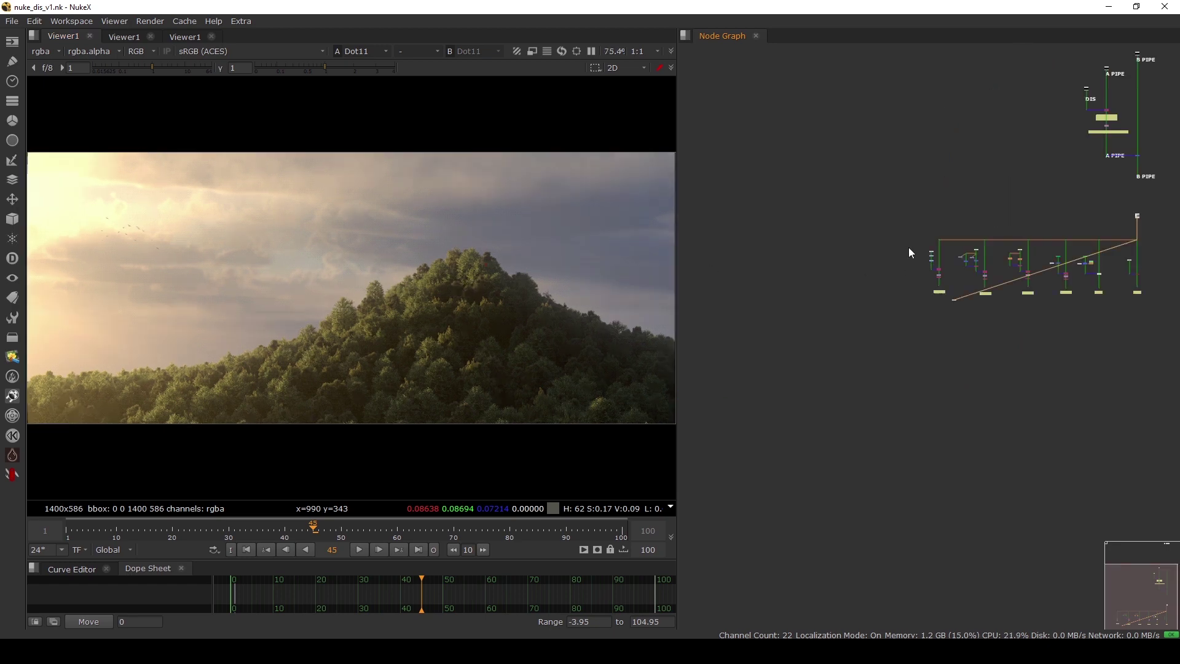
# Survey the row of distortion example setups, highlighting one branch after another below the shared input line
pyautogui.moveTo(956, 272); pyautogui.dragTo(888, 290, button='middle')
pyautogui.moveTo(819, 245); pyautogui.dragTo(871, 330)
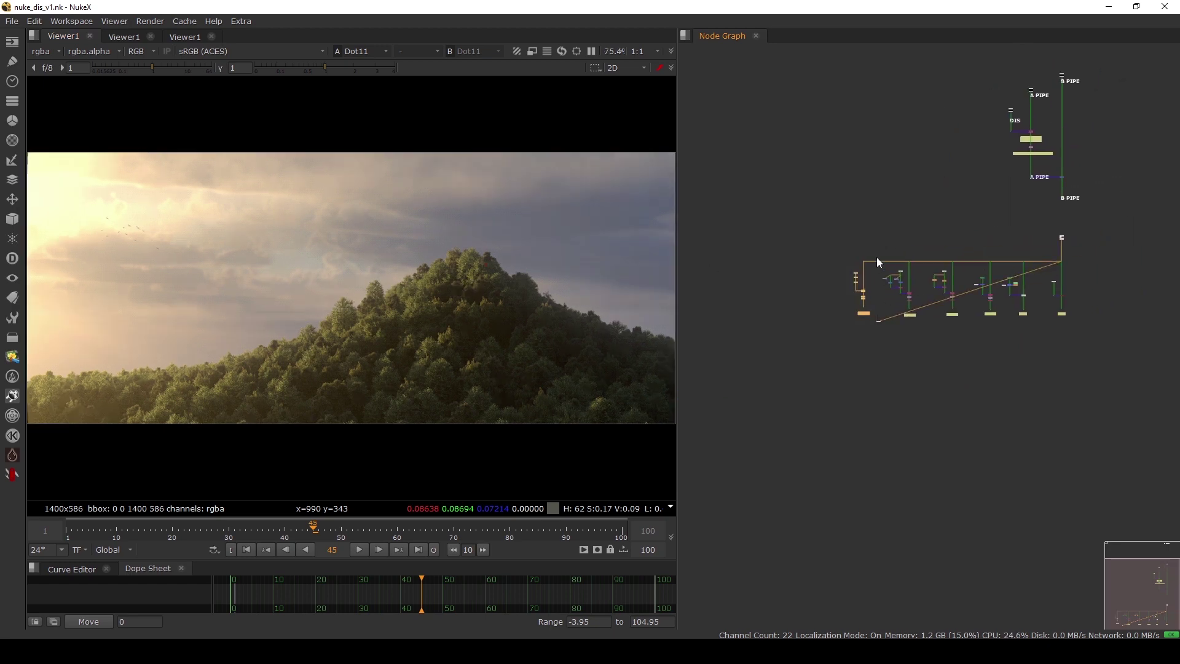
pyautogui.moveTo(874, 247); pyautogui.dragTo(928, 331)
pyautogui.moveTo(927, 240); pyautogui.dragTo(968, 327)
pyautogui.moveTo(969, 242); pyautogui.dragTo(1018, 320)
pyautogui.moveTo(1028, 249); pyautogui.dragTo(1092, 356)
# Show the input dot at the head of the SIMPLE IDISTORT setup in the viewer
pyautogui.scroll(5, 873, 307)
pyautogui.moveTo(861, 298); pyautogui.dragTo(926, 243, button='middle')
pyautogui.scroll(2, 922, 251)
pyautogui.moveTo(947, 141); pyautogui.dragTo(935, 235, button='middle')
pyautogui.moveTo(913, 120); pyautogui.dragTo(982, 190)
pyautogui.press('1')
pyautogui.scroll(-4, 982, 196)
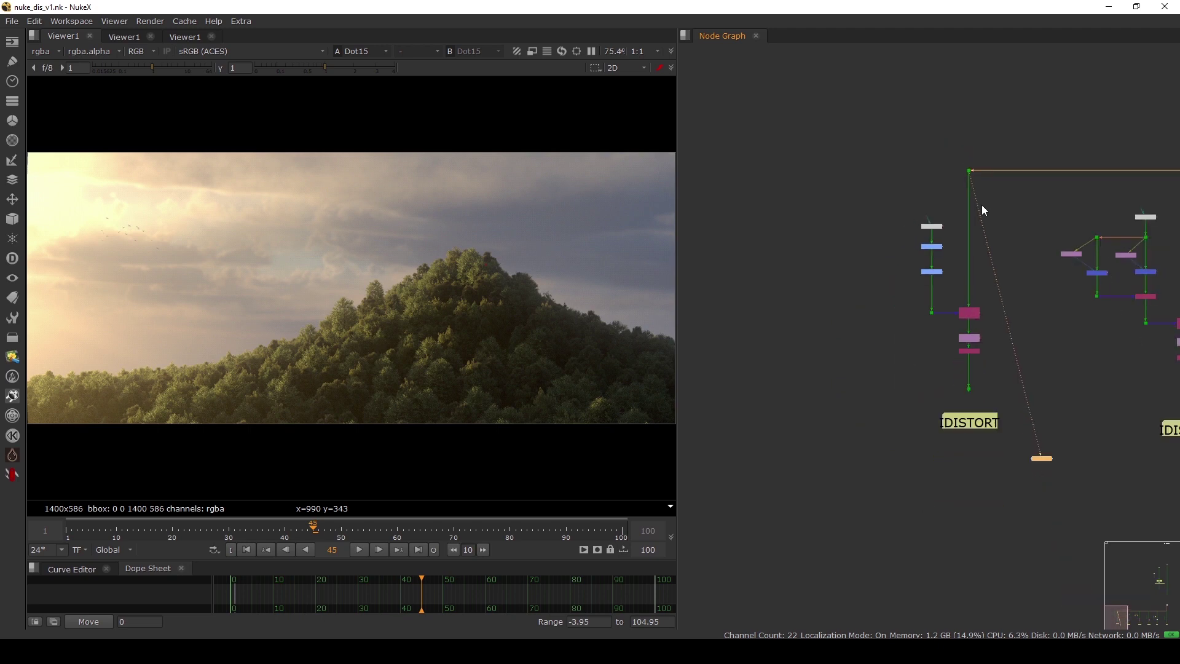
# Show the Noise3 node that drives the SIMPLE setup in the viewer and fit its image
pyautogui.scroll(6, 975, 245)
pyautogui.moveTo(984, 269); pyautogui.dragTo(987, 270)
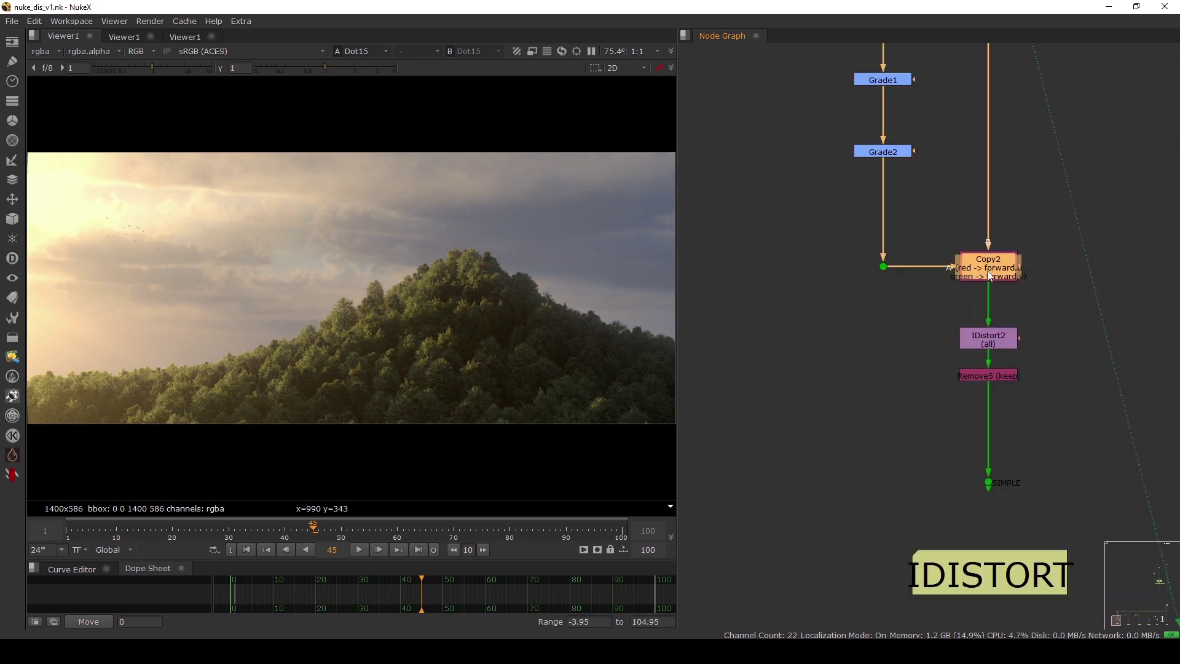
pyautogui.moveTo(939, 215); pyautogui.dragTo(930, 352, button='middle')
pyautogui.moveTo(877, 162); pyautogui.dragTo(878, 154)
pyautogui.press('1')
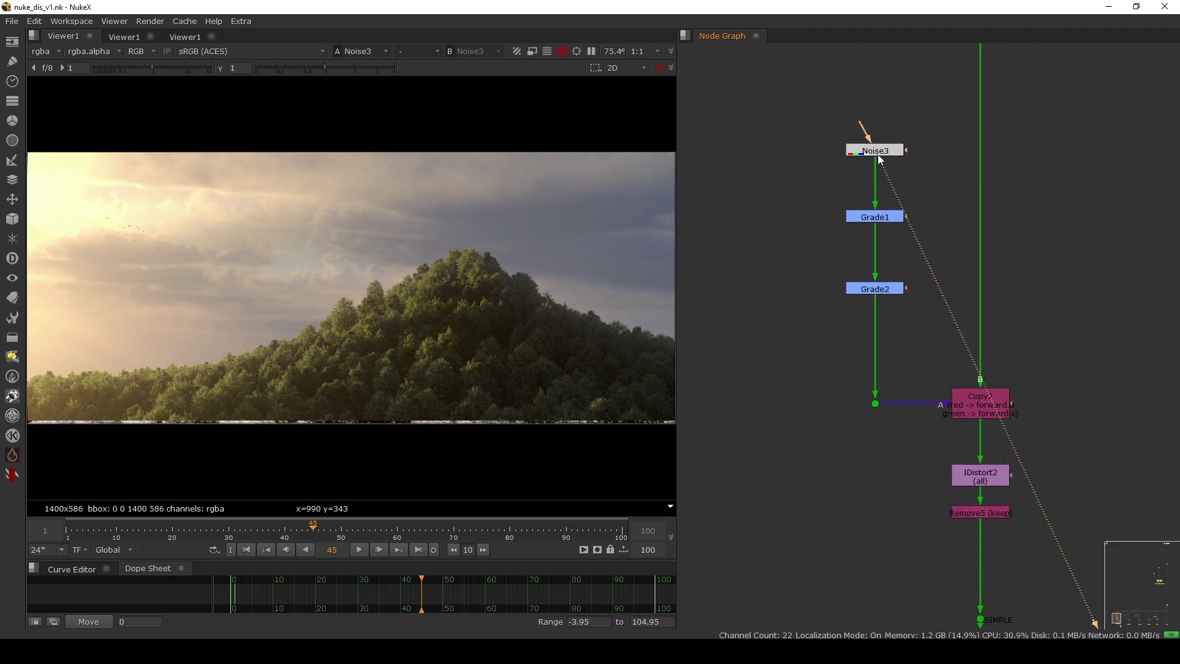
pyautogui.scroll(-5, 439, 279)
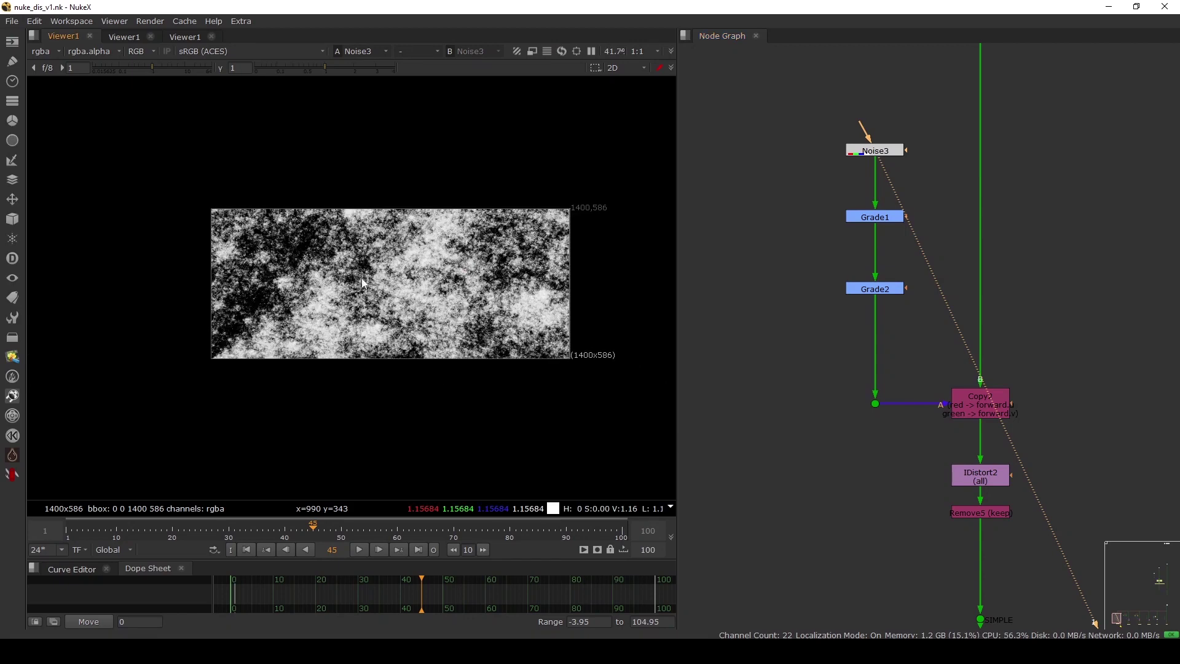
pyautogui.press('f')
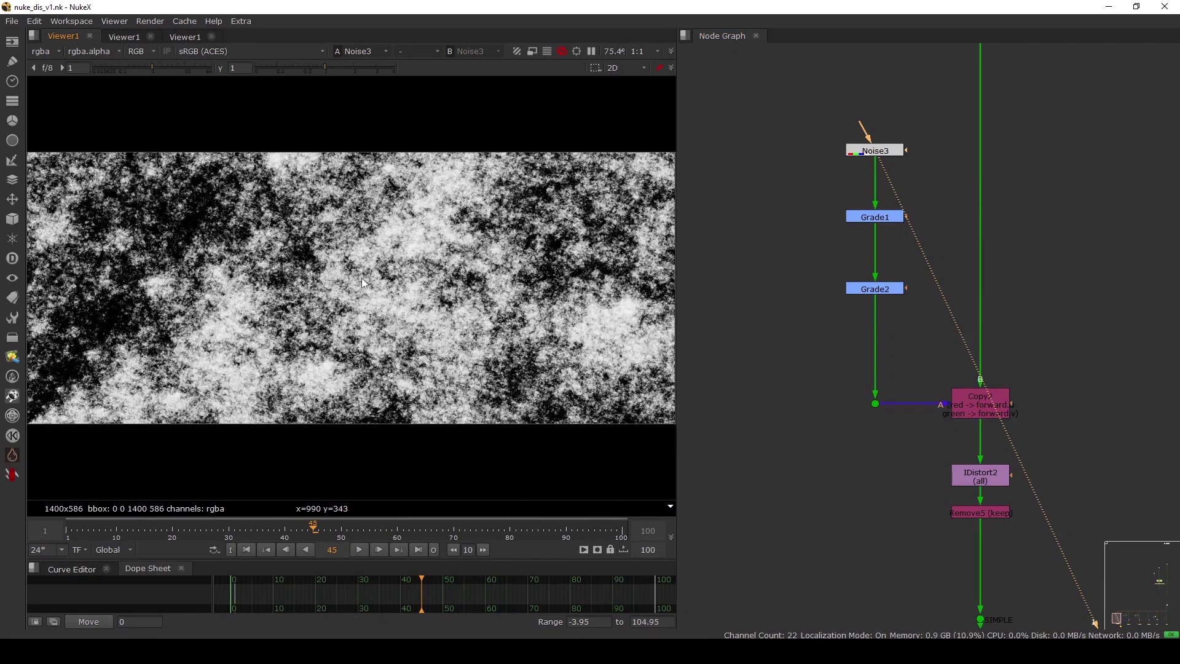
pyautogui.click(889, 153)
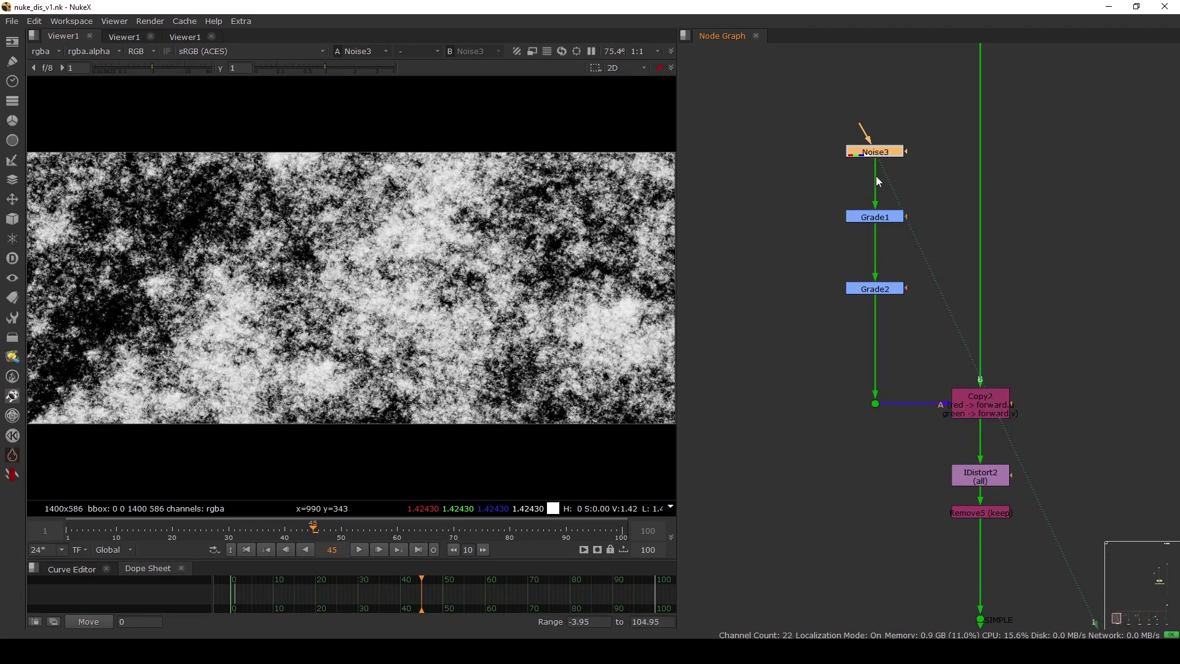
# Show the output of the Copy2 node in the viewer
pyautogui.click(983, 401)
pyautogui.press('1')
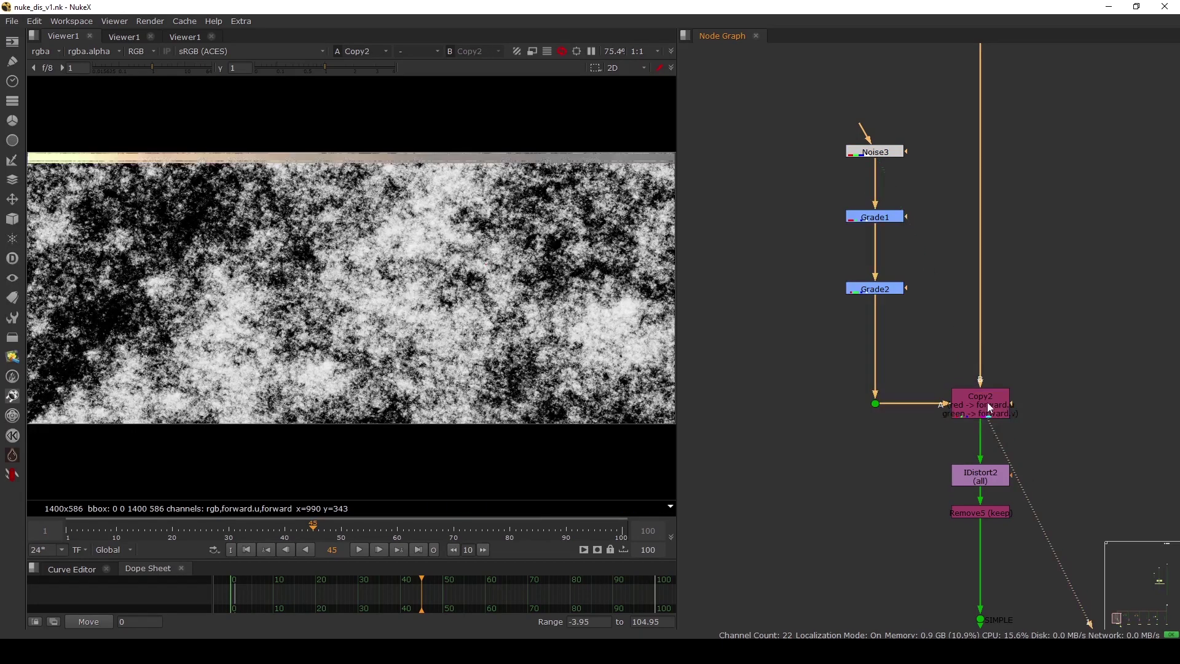
pyautogui.scroll(3, 991, 410)
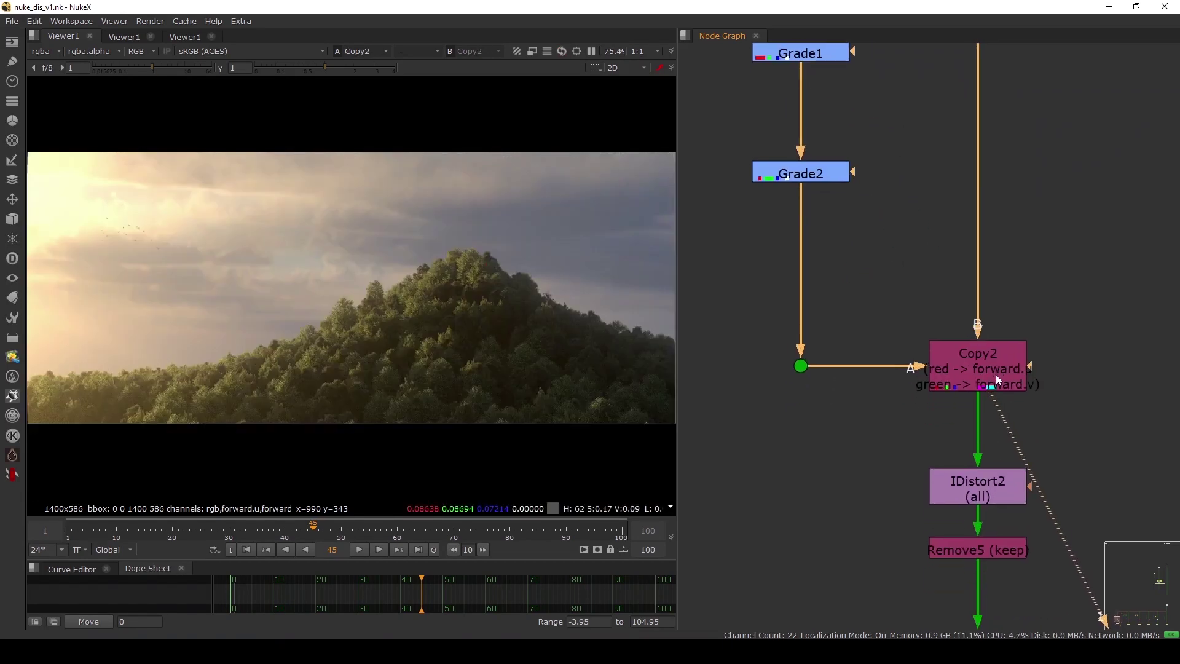
# Open Copy2's properties and examine its channel mapping, the A input and the destination channel choices
pyautogui.doubleClick(995, 374)
pyautogui.moveTo(662, 269); pyautogui.dragTo(480, 230)
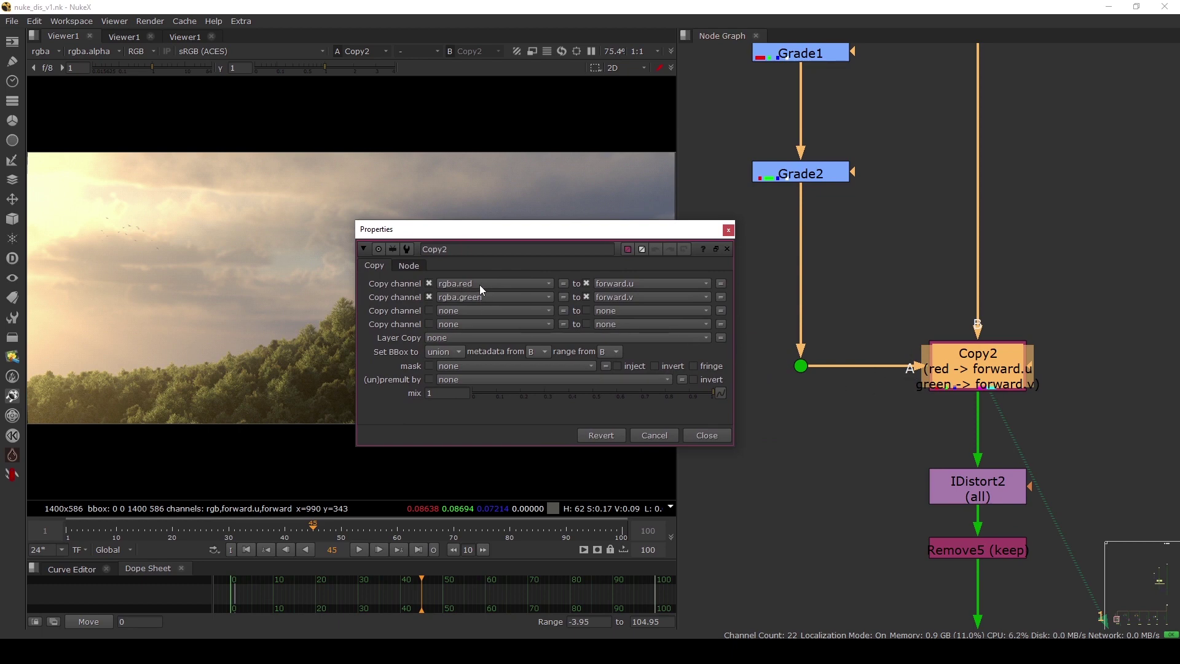
pyautogui.moveTo(837, 323); pyautogui.dragTo(767, 402)
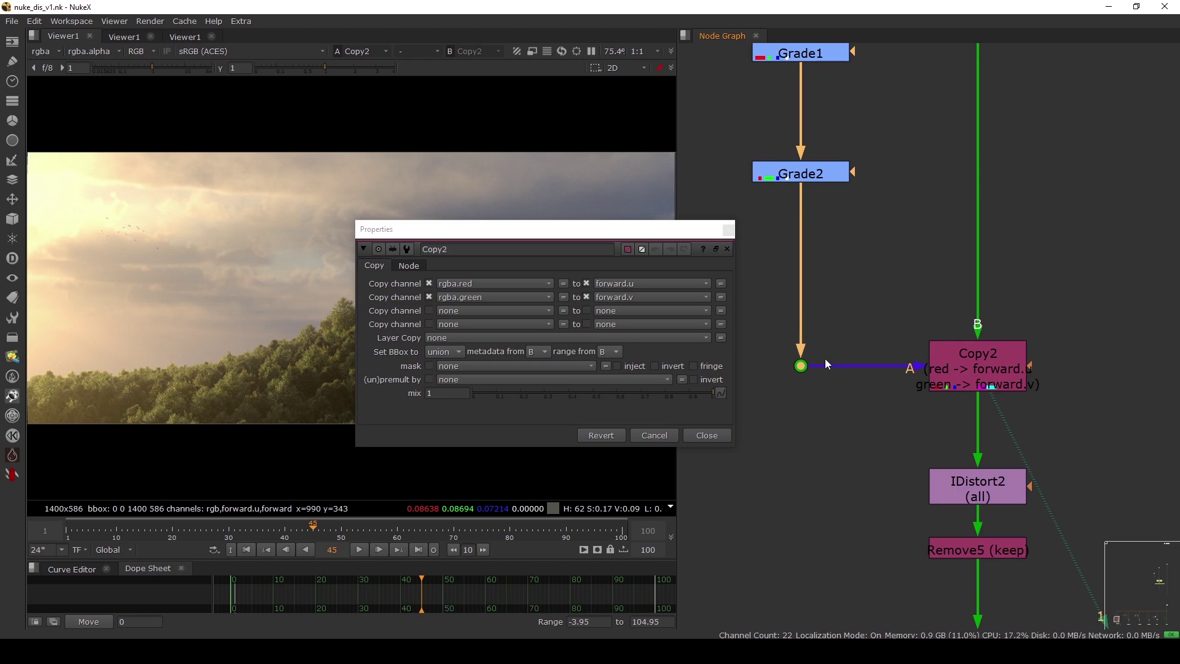
pyautogui.click(624, 283)
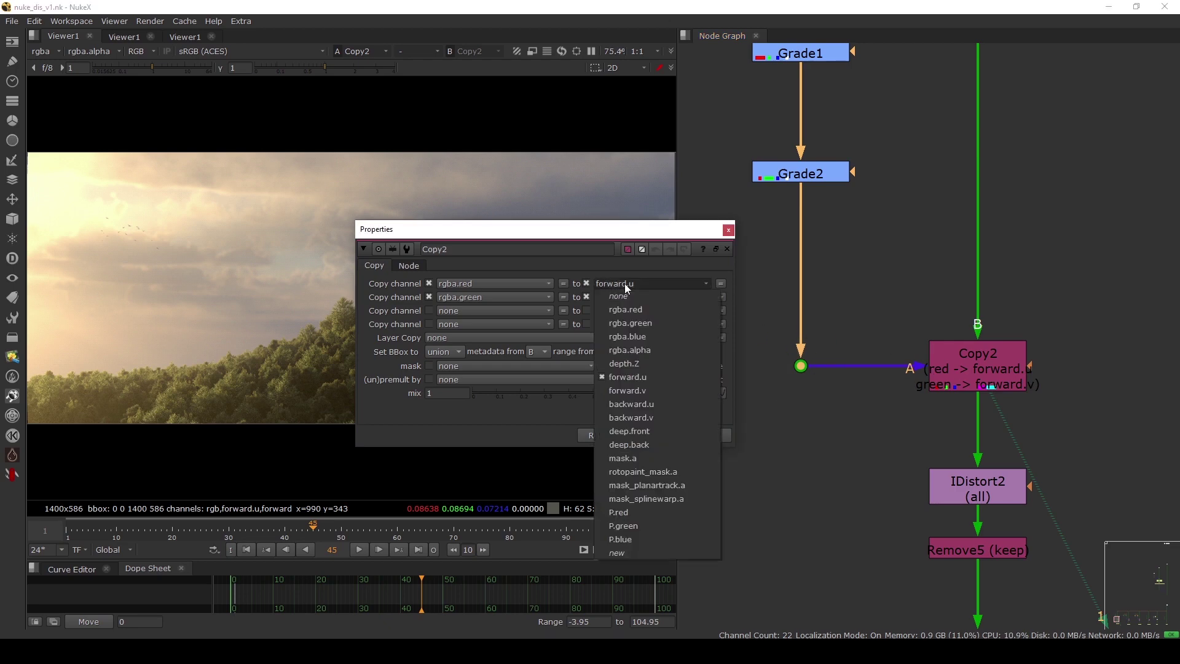
pyautogui.click(555, 405)
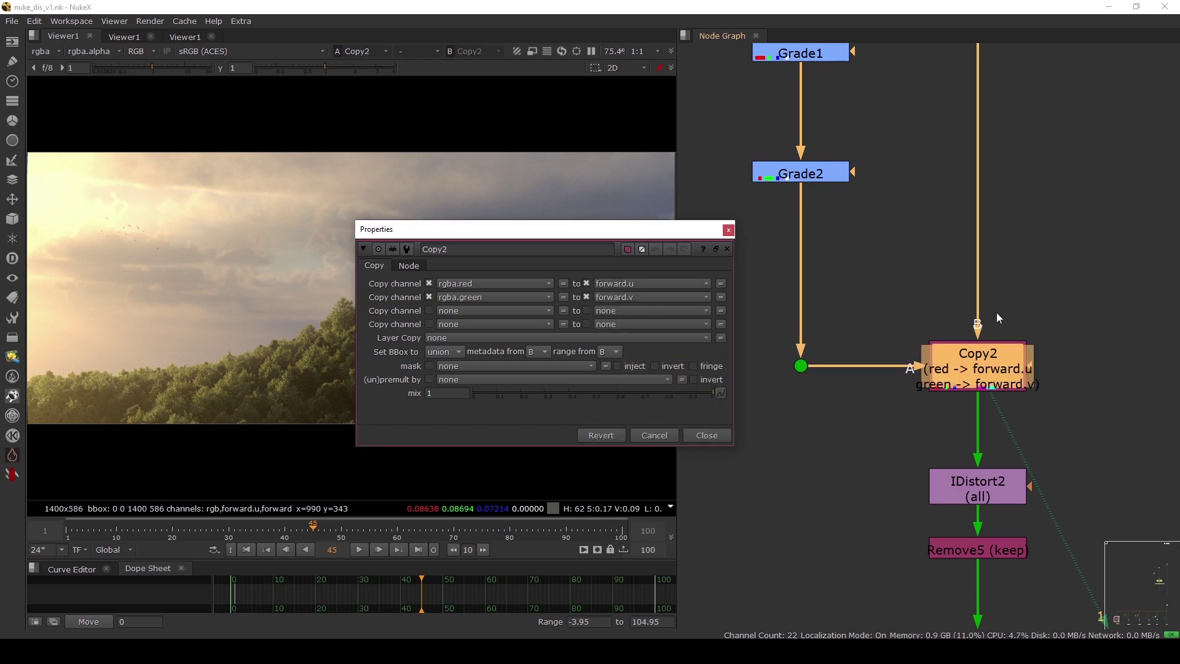
pyautogui.click(1075, 245)
pyautogui.click(986, 376)
# Display the forward layer of Copy2 in the viewer and close the node's properties
pyautogui.click(153, 171)
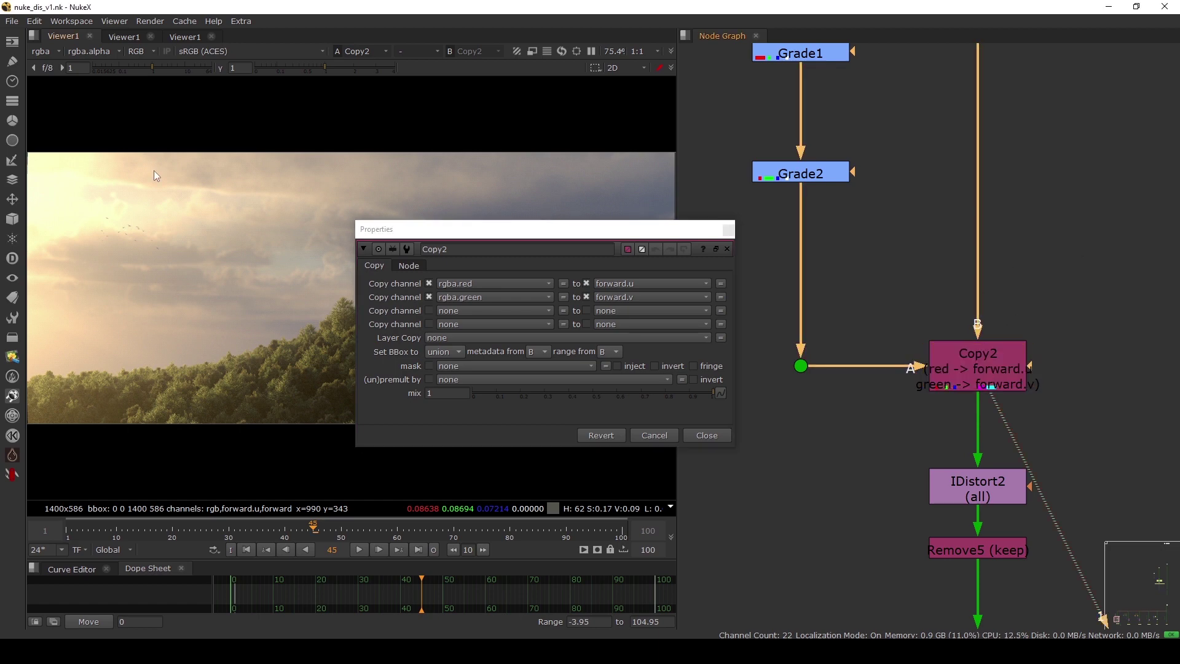
pyautogui.click(38, 53)
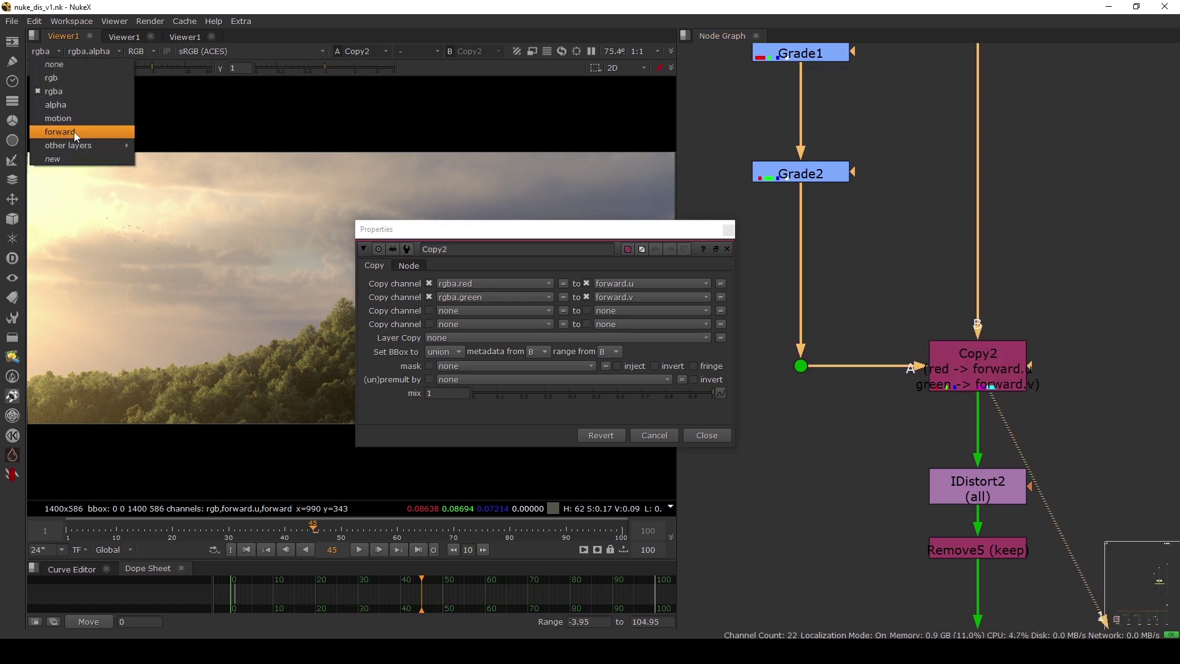
pyautogui.click(73, 132)
pyautogui.click(727, 249)
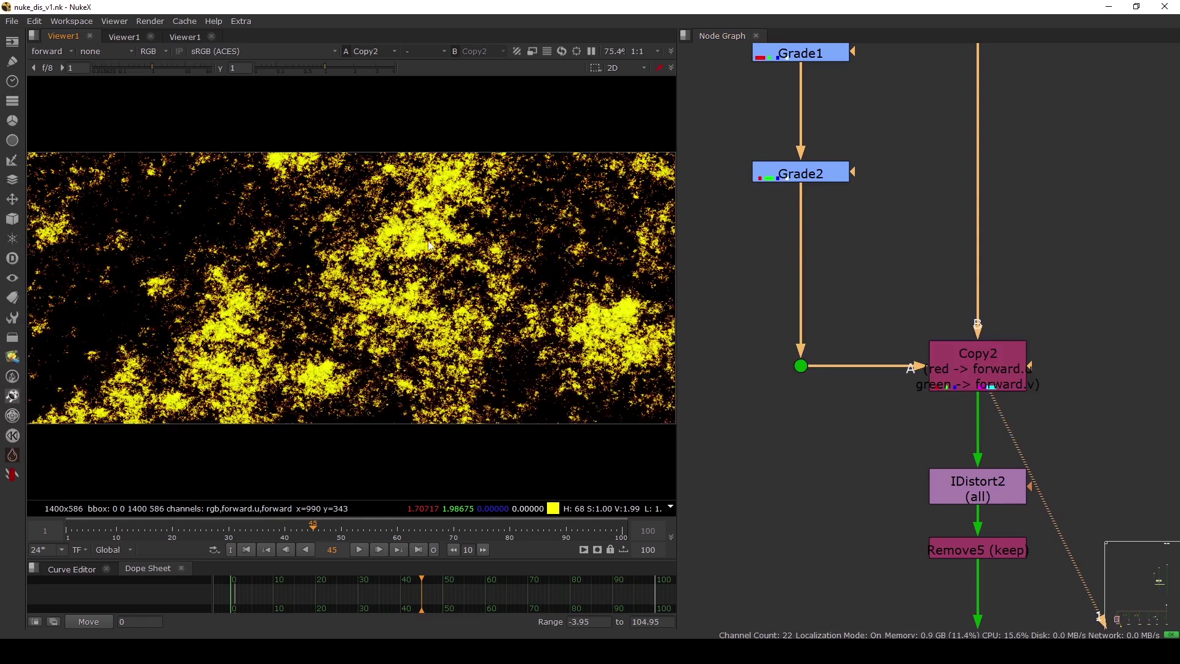
# Disable the Grade1 and Grade2 nodes between Noise3 and Copy2
pyautogui.press('-')
pyautogui.moveTo(856, 189); pyautogui.dragTo(870, 293, button='middle')
pyautogui.moveTo(752, 109); pyautogui.dragTo(921, 318)
pyautogui.press('d')
pyautogui.moveTo(920, 318); pyautogui.dragTo(923, 241, button='middle')
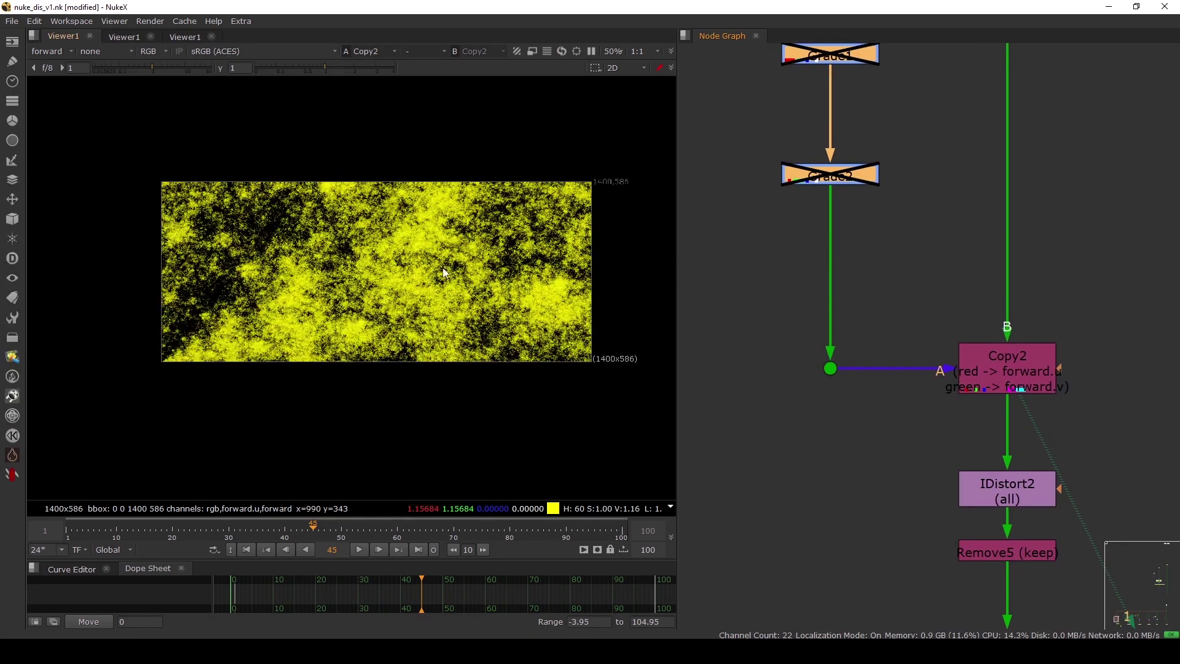
pyautogui.press('f')
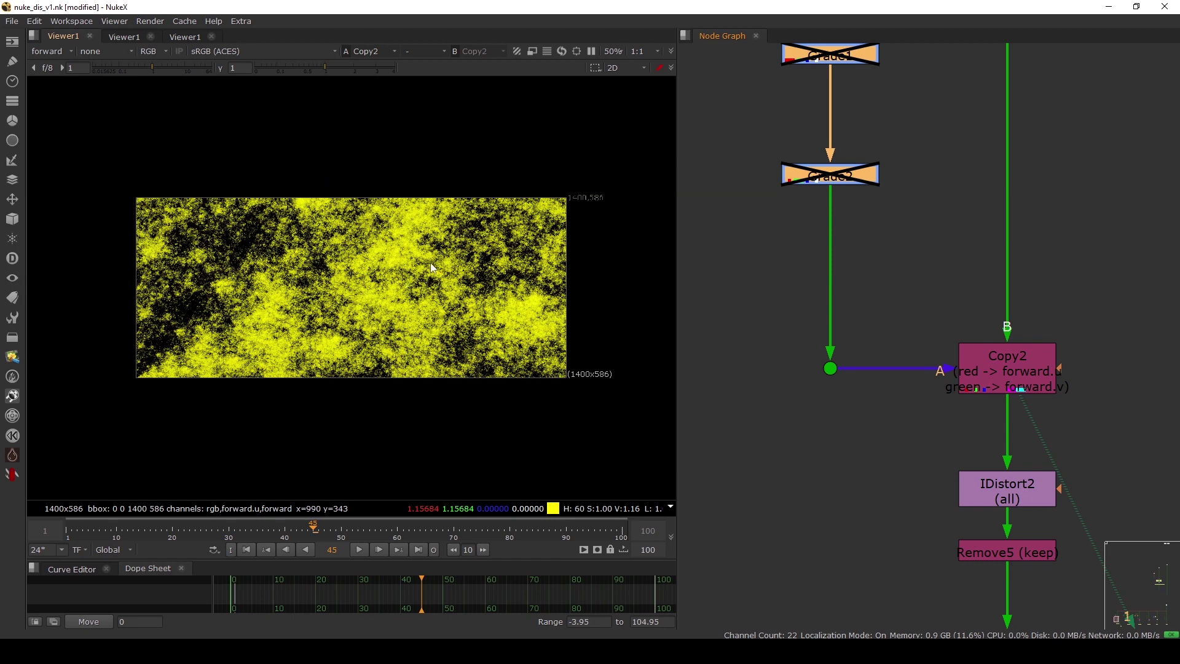
# Reopen Copy2's properties to review the forward and backward destinations for the red channel, then close them
pyautogui.doubleClick(1002, 362)
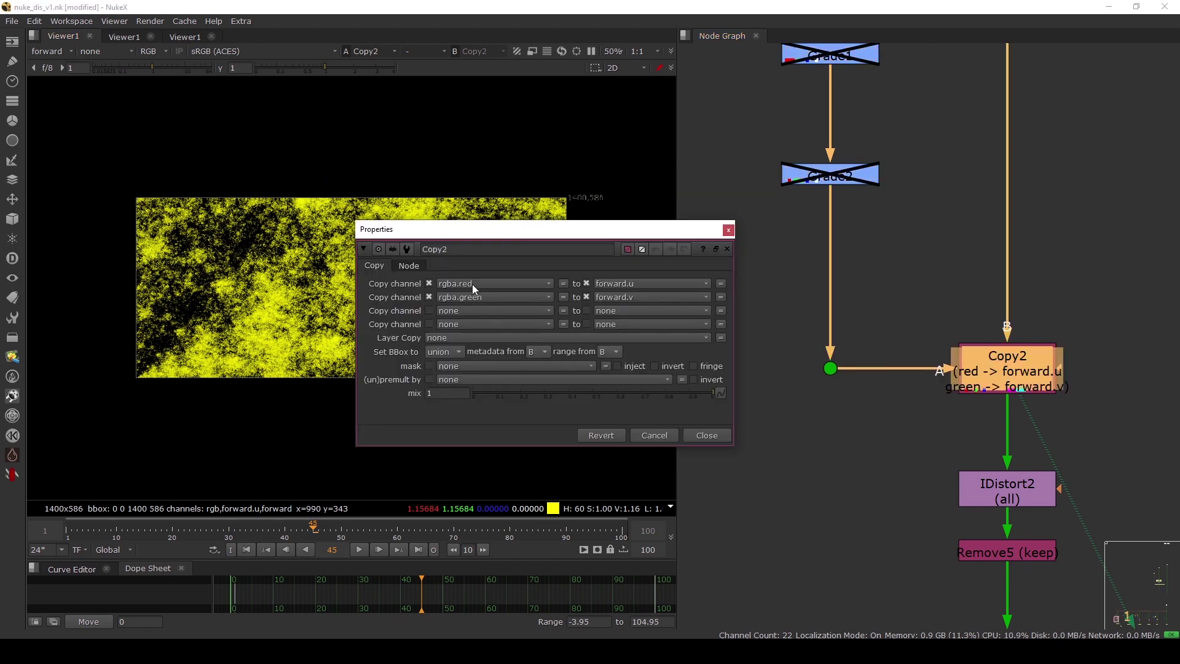
pyautogui.click(635, 284)
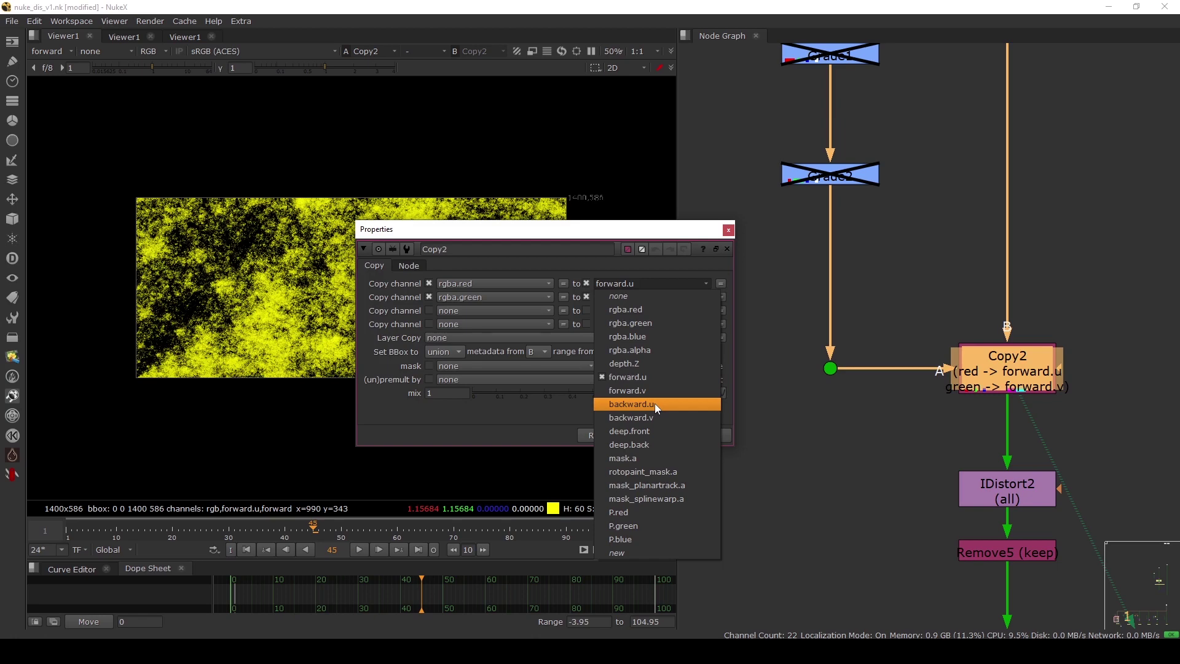
pyautogui.click(508, 408)
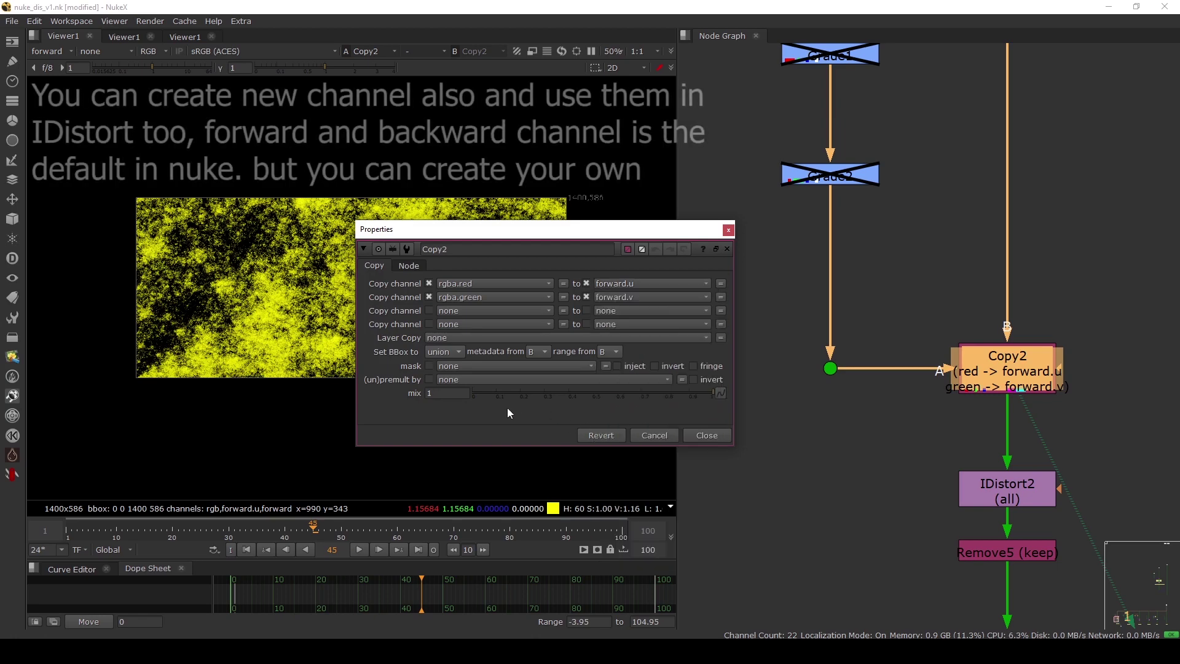
pyautogui.click(700, 437)
pyautogui.click(942, 402)
pyautogui.moveTo(1003, 374); pyautogui.dragTo(1004, 374)
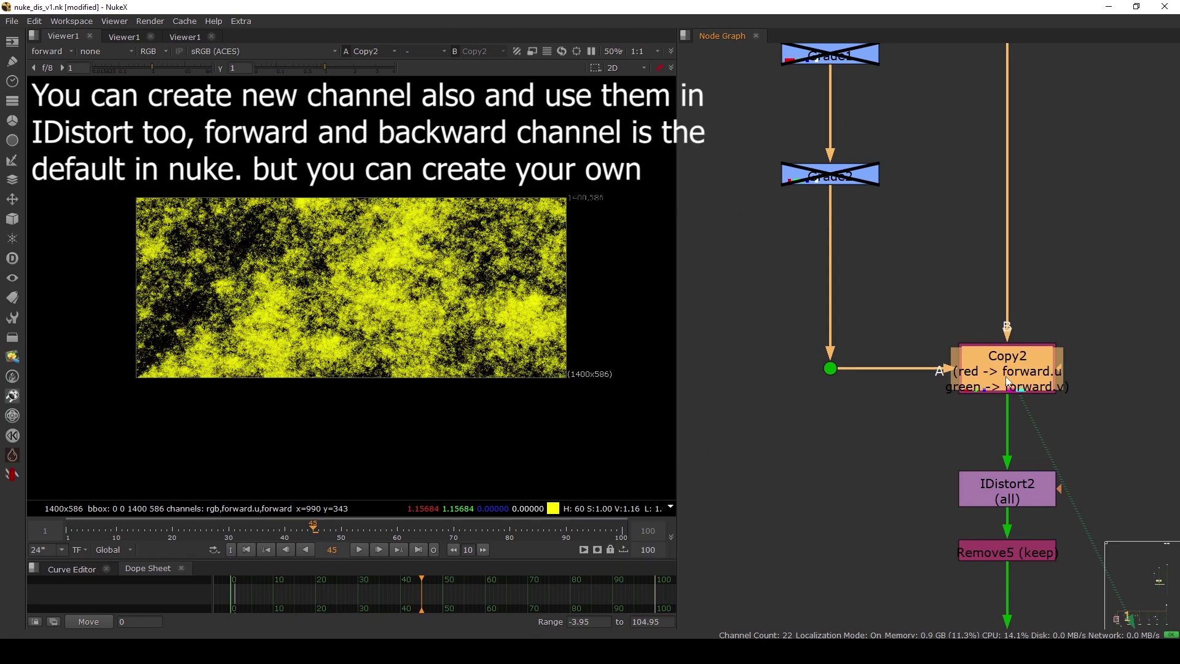
pyautogui.doubleClick(1001, 366)
pyautogui.click(618, 286)
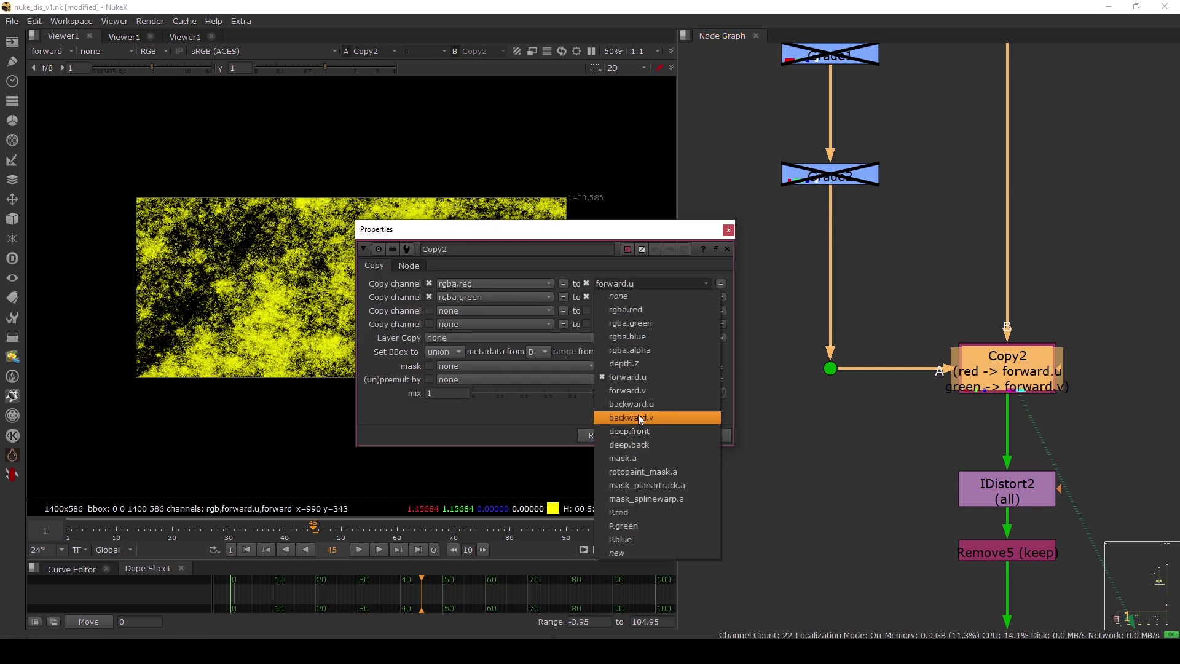
pyautogui.click(540, 420)
pyautogui.click(699, 437)
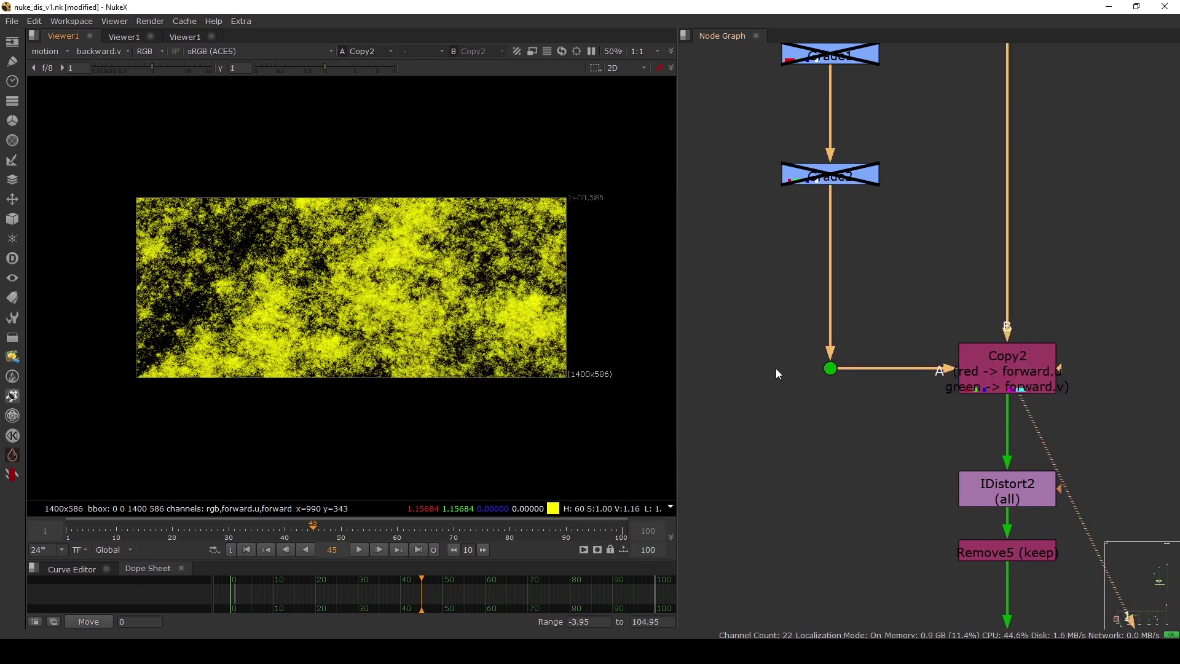
# Set the viewer to the forward layer to inspect the noise carried through Copy2
pyautogui.click(994, 365)
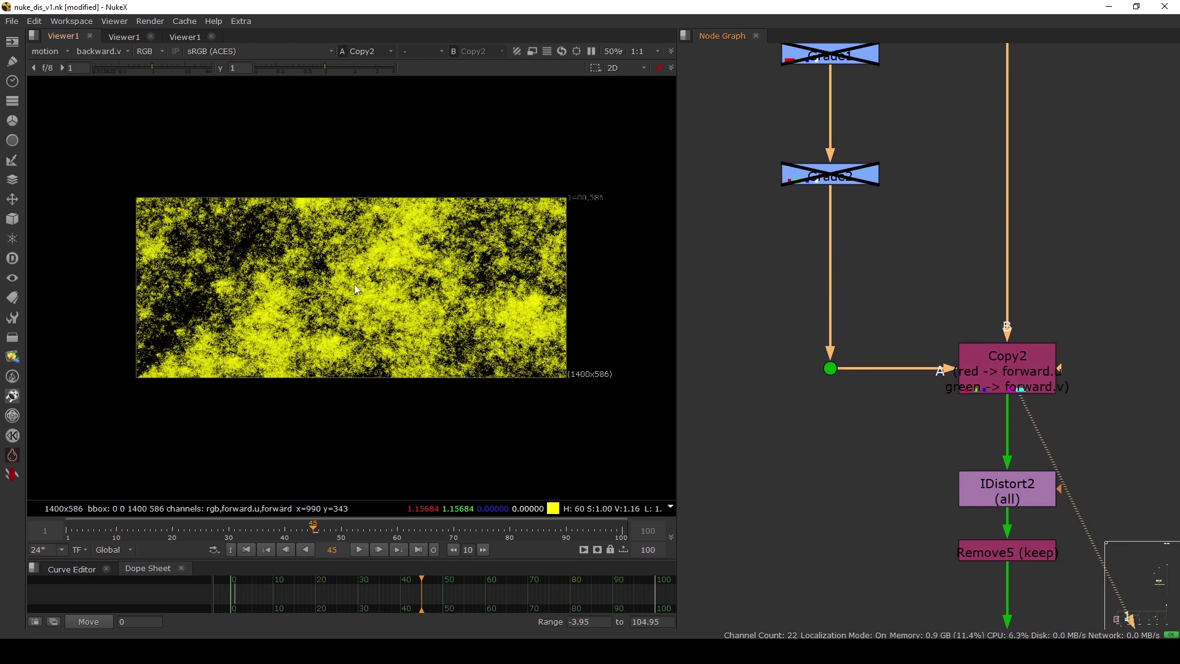
pyautogui.click(97, 55)
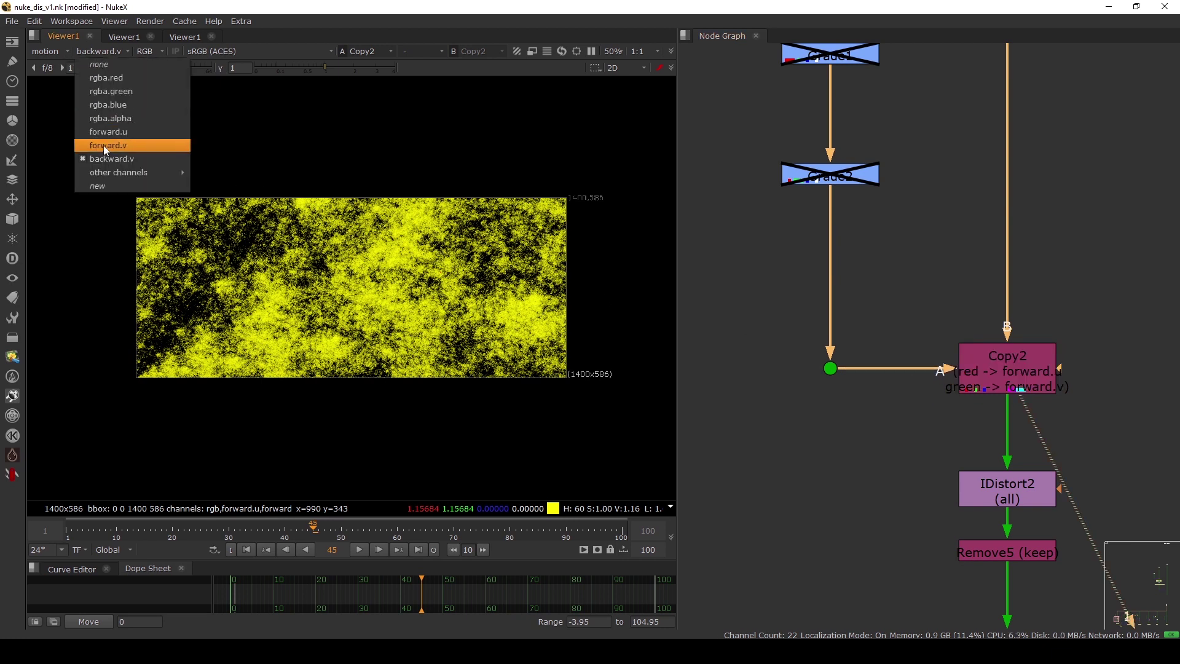
pyautogui.click(113, 163)
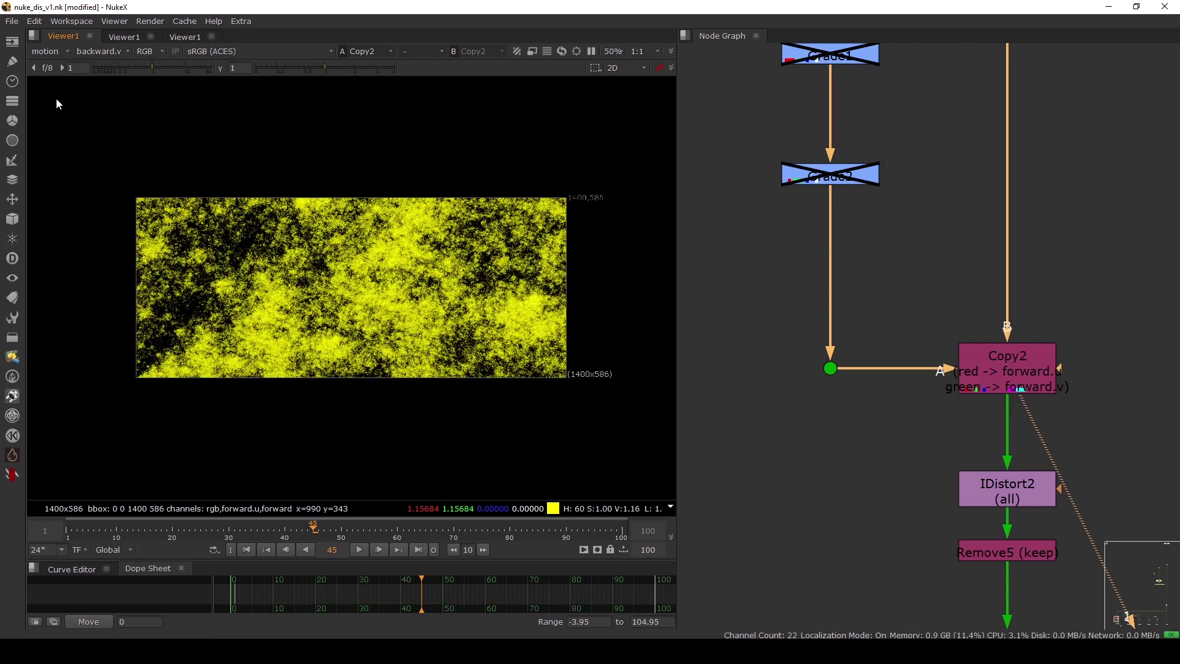
pyautogui.click(49, 53)
pyautogui.click(60, 131)
pyautogui.click(58, 53)
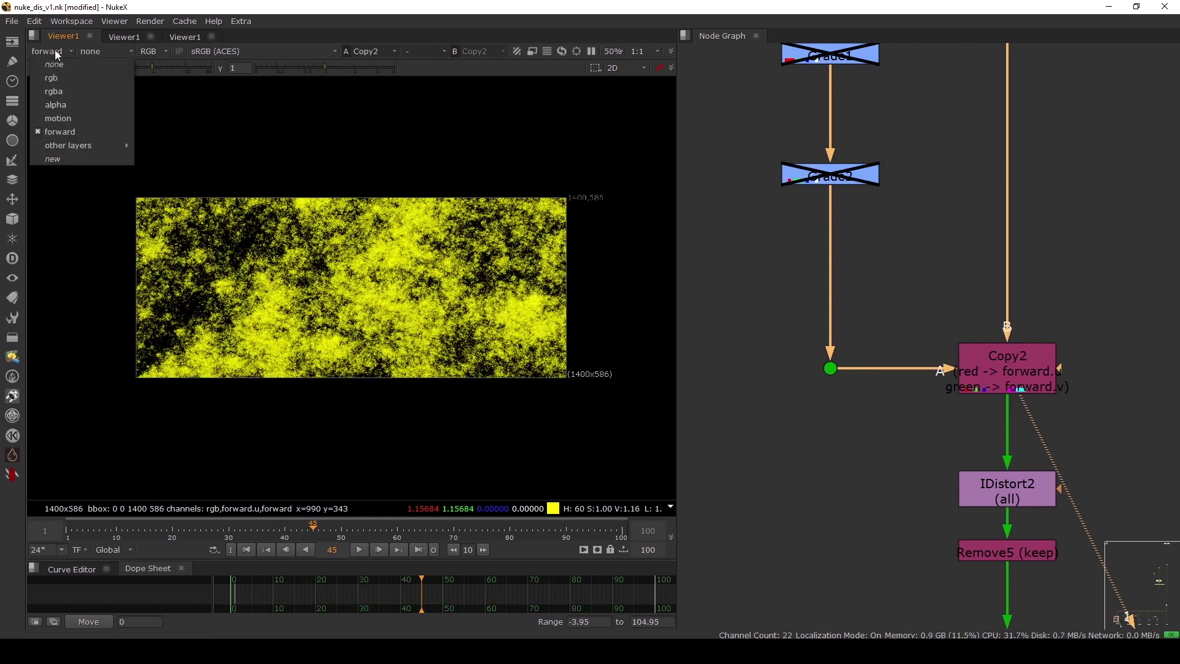
pyautogui.moveTo(166, 217); pyautogui.dragTo(284, 269)
pyautogui.moveTo(361, 293); pyautogui.dragTo(465, 325)
# Display IDistort2 in the viewer with the rgba layer and open the node's properties
pyautogui.scroll(-2, 829, 368)
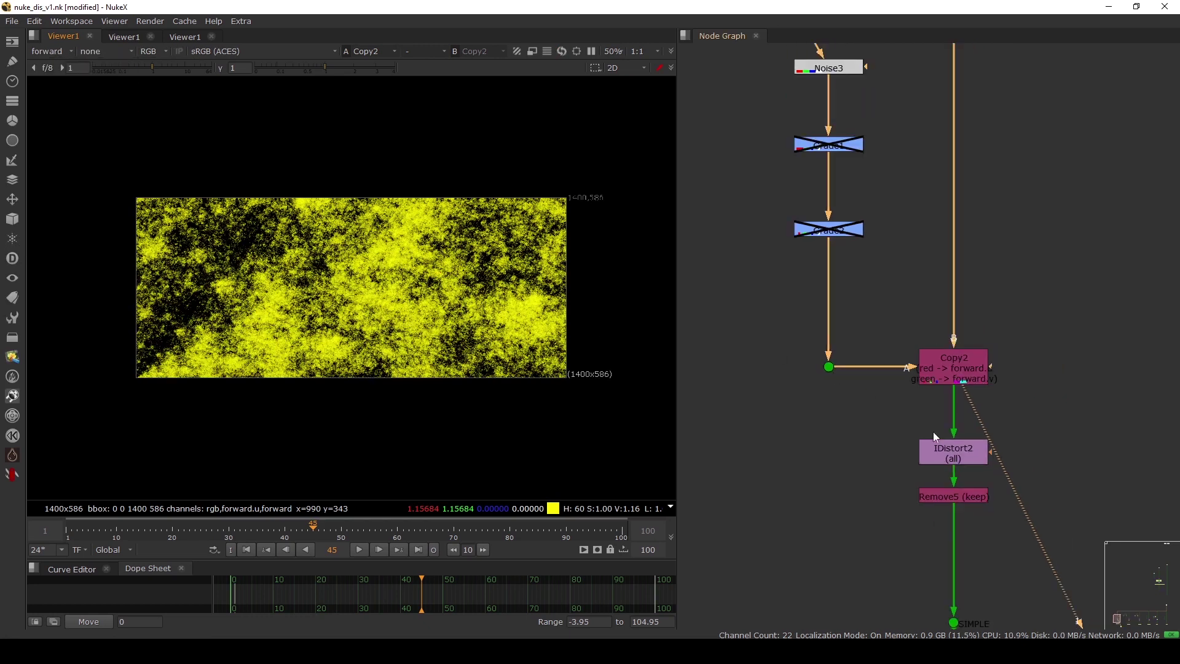
pyautogui.moveTo(943, 453); pyautogui.dragTo(930, 419, button='middle')
pyautogui.scroll(2, 932, 420)
pyautogui.moveTo(944, 420); pyautogui.dragTo(946, 396)
pyautogui.press('1')
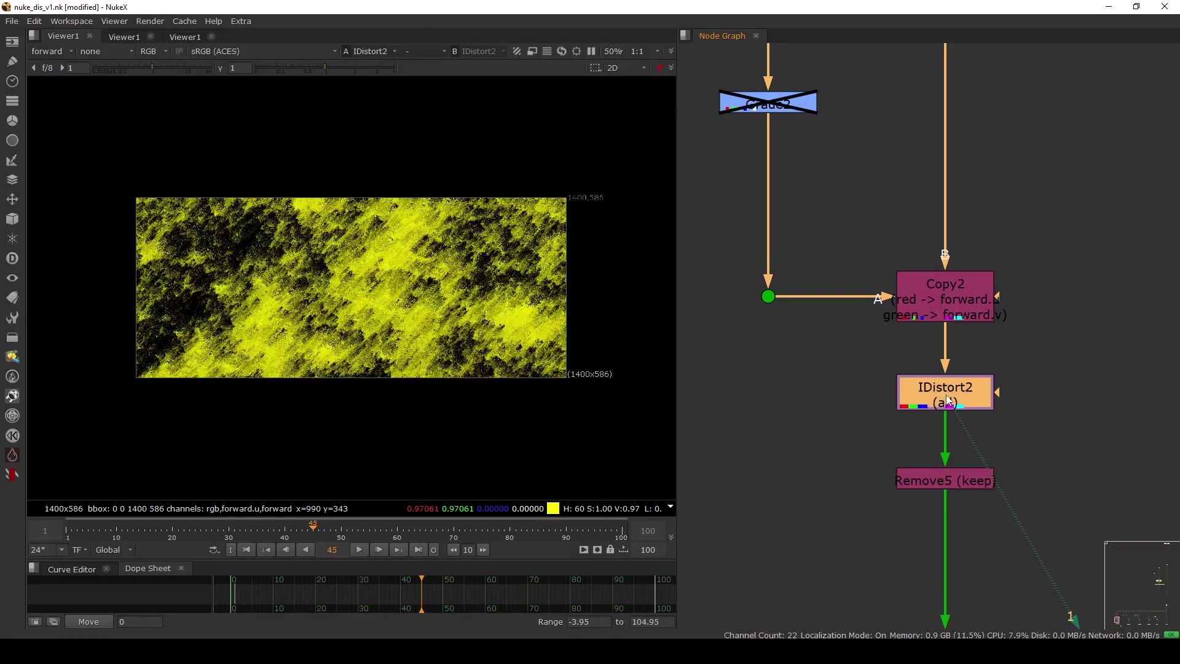
pyautogui.doubleClick(946, 395)
pyautogui.click(50, 51)
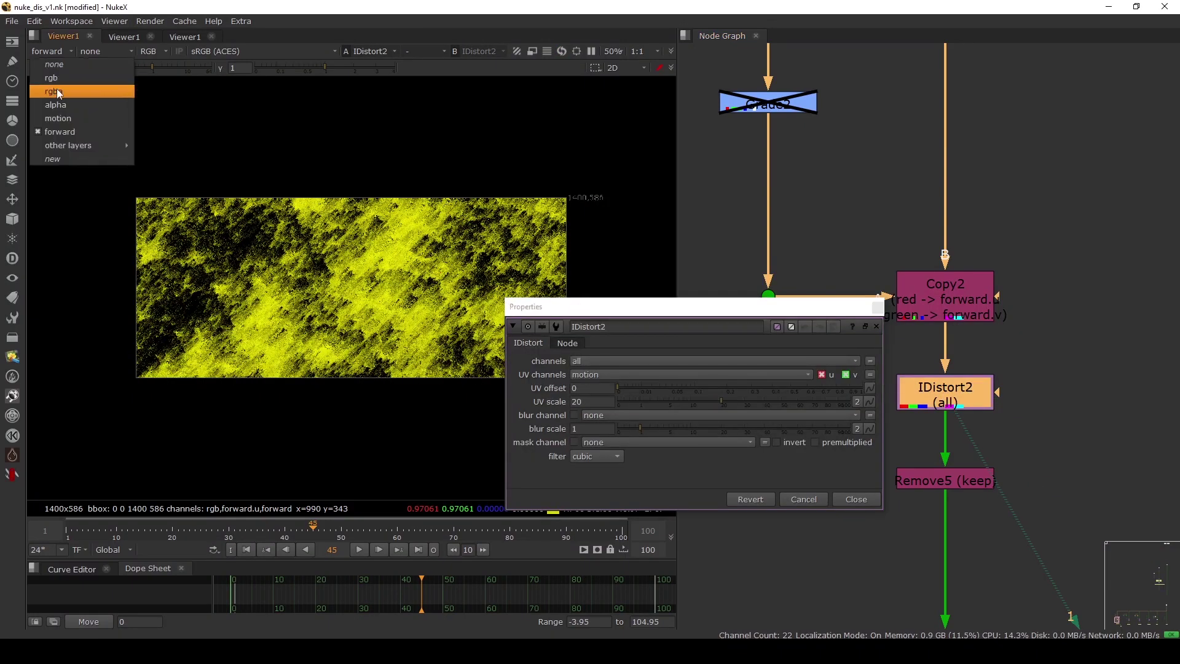
pyautogui.click(57, 88)
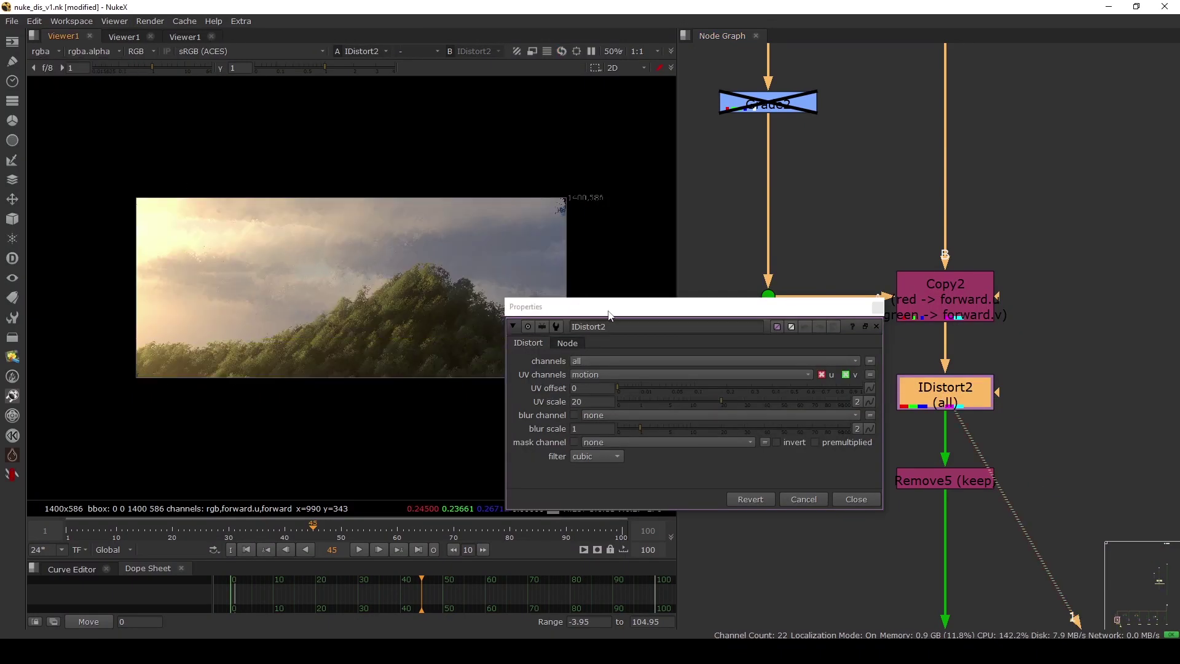
pyautogui.moveTo(608, 315); pyautogui.dragTo(622, 261)
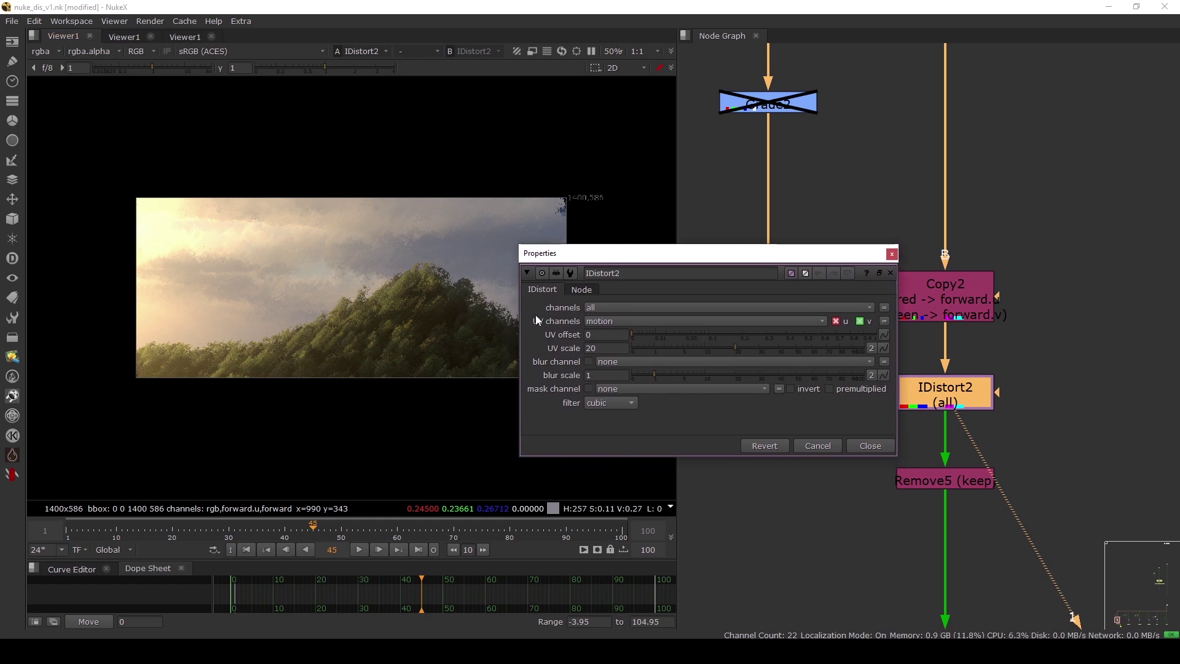
# Keep IDistort2's channels at all and set its UV channels to forward
pyautogui.click(687, 307)
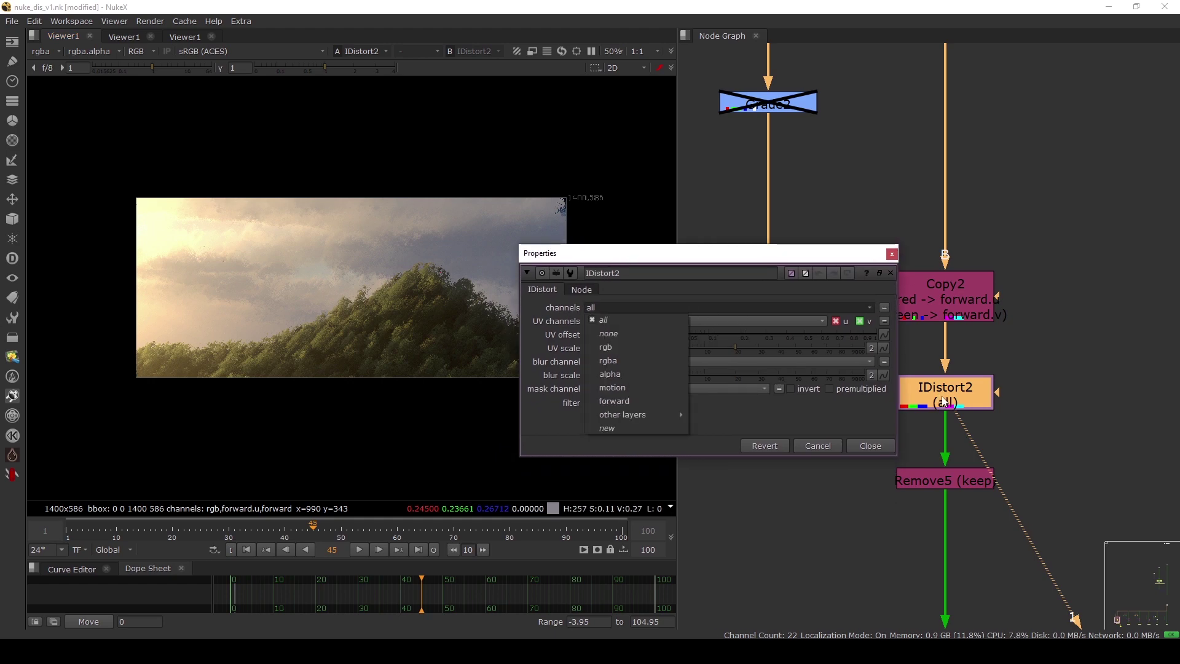
pyautogui.click(613, 321)
pyautogui.moveTo(946, 395); pyautogui.dragTo(947, 397)
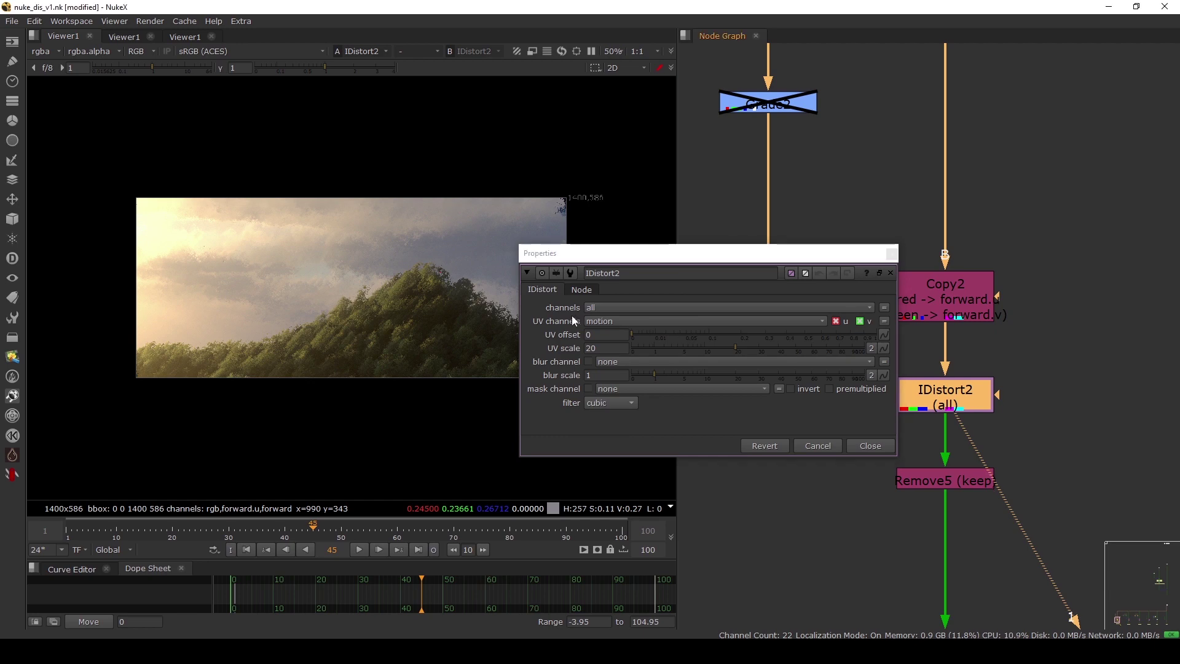
pyautogui.click(617, 321)
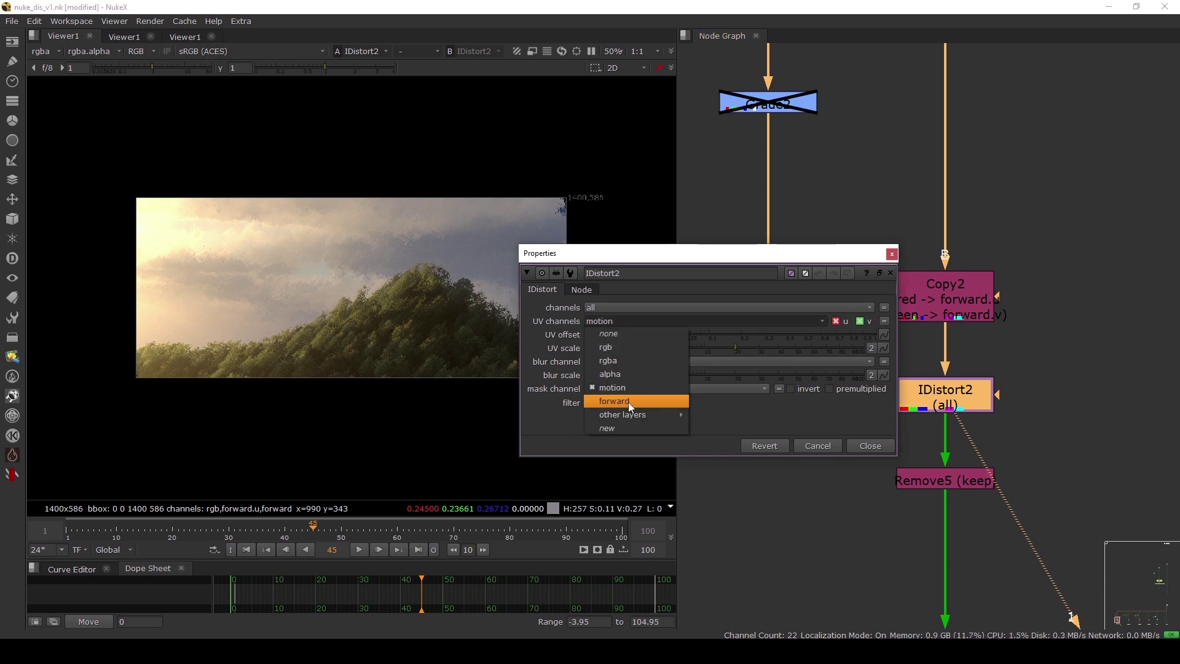
pyautogui.click(628, 401)
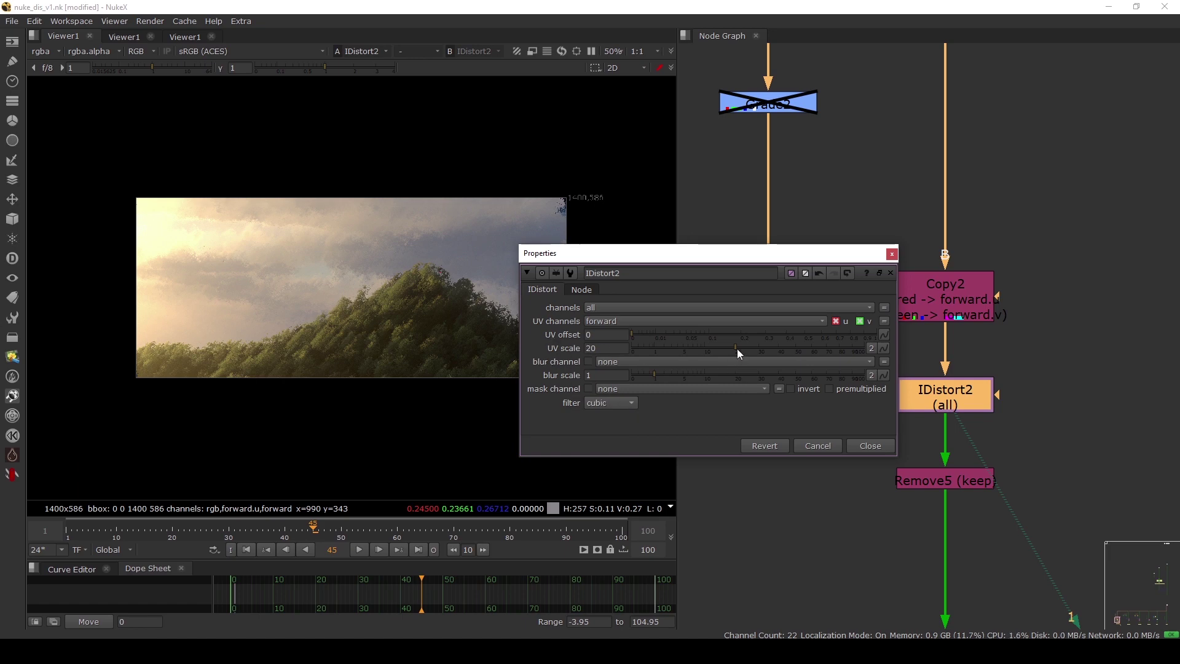
# Test a UV scale of 54.5 on IDistort2, restore it to 20 and close the node's properties
pyautogui.moveTo(738, 349); pyautogui.dragTo(804, 352)
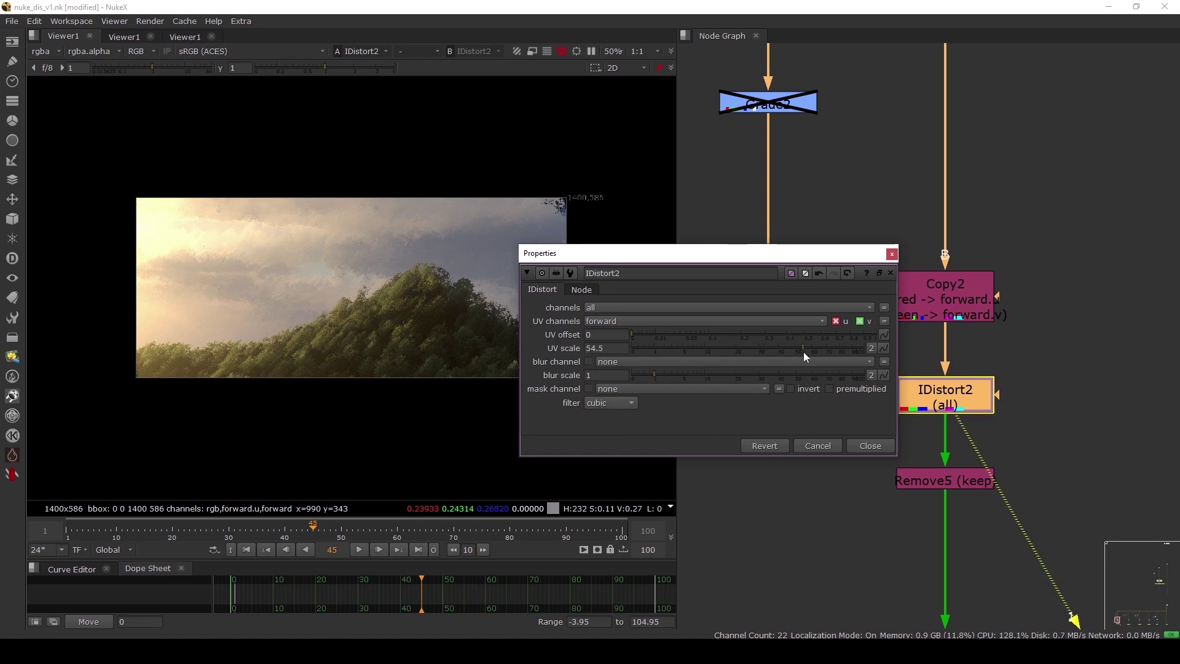
pyautogui.moveTo(606, 349); pyautogui.dragTo(565, 347)
pyautogui.write('2')
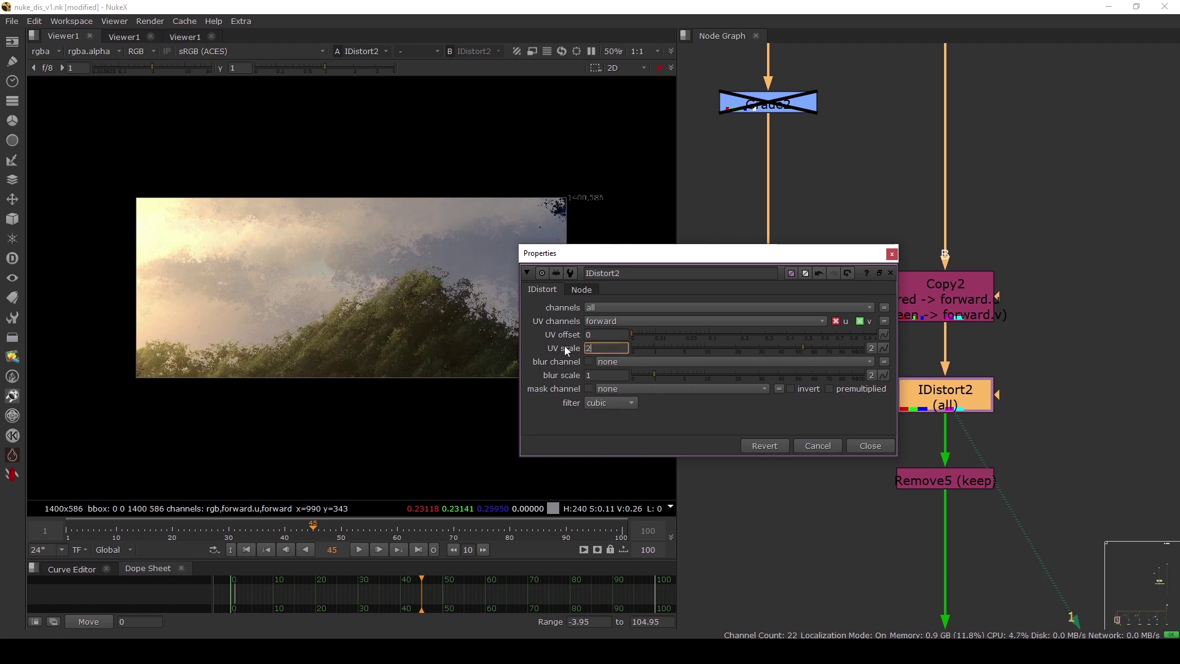
pyautogui.write('0')
pyautogui.press('Return')
pyautogui.click(870, 445)
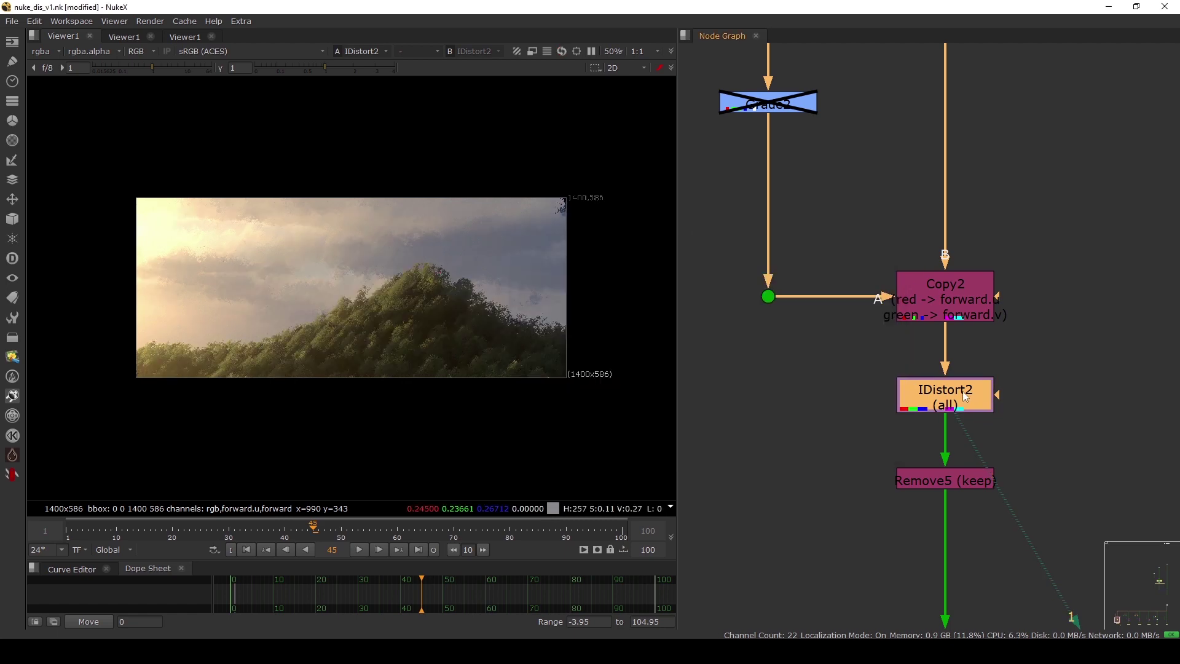
# Display Remove5 in the viewer and review its keep operation on the rgba channels in its properties
pyautogui.moveTo(962, 390); pyautogui.dragTo(963, 382)
pyautogui.click(958, 457)
pyautogui.moveTo(956, 474); pyautogui.dragTo(953, 460)
pyautogui.press('1')
pyautogui.doubleClick(954, 460)
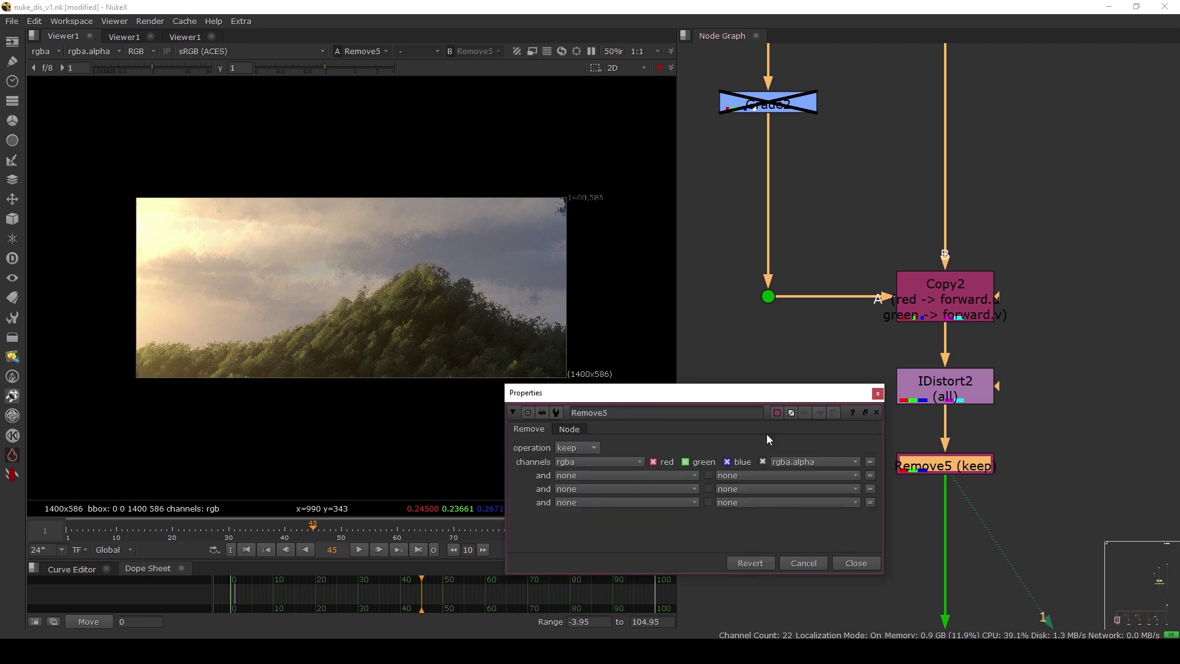
pyautogui.moveTo(595, 393); pyautogui.dragTo(594, 311)
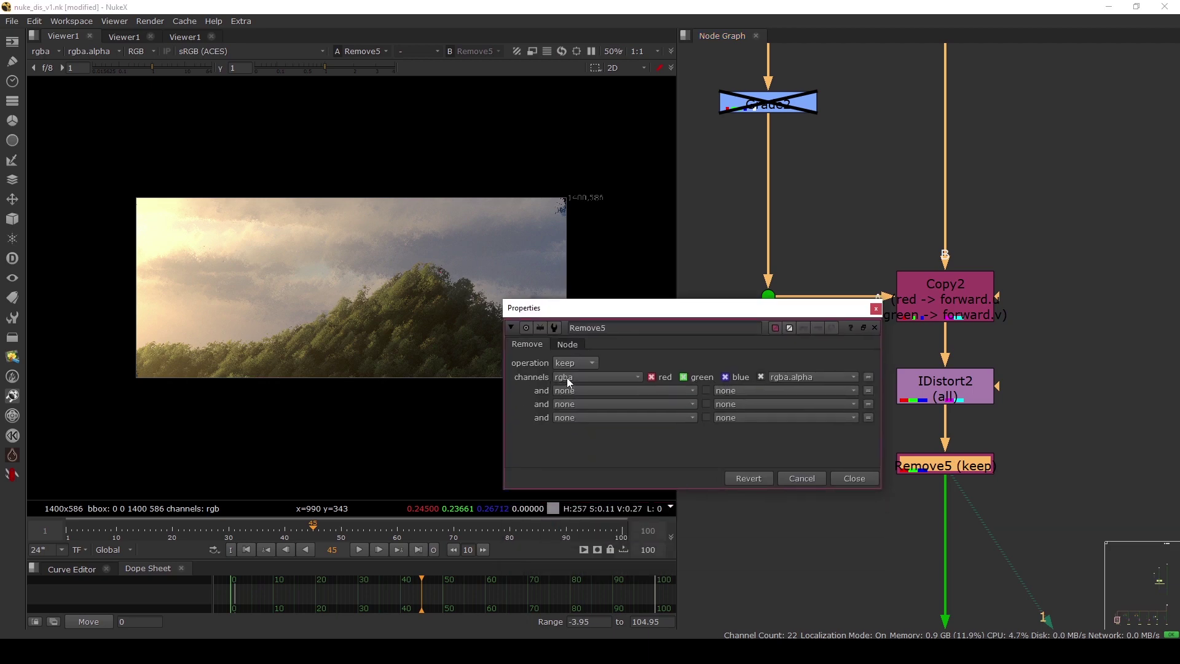
pyautogui.click(560, 376)
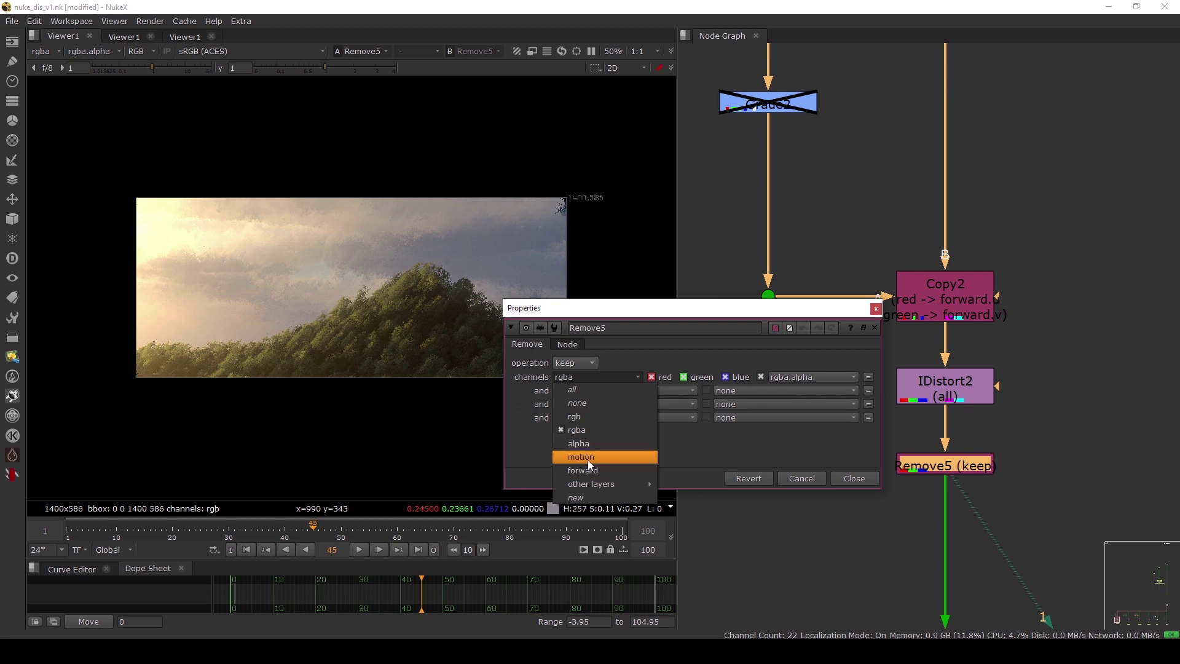
pyautogui.click(573, 430)
pyautogui.click(857, 477)
# Display the SIMPLE dot below Remove5 in the viewer and check which layers remain available
pyautogui.scroll(-1, 867, 474)
pyautogui.moveTo(868, 474); pyautogui.dragTo(882, 354, button='middle')
pyautogui.moveTo(876, 448); pyautogui.dragTo(1008, 559)
pyautogui.press('1')
pyautogui.click(44, 52)
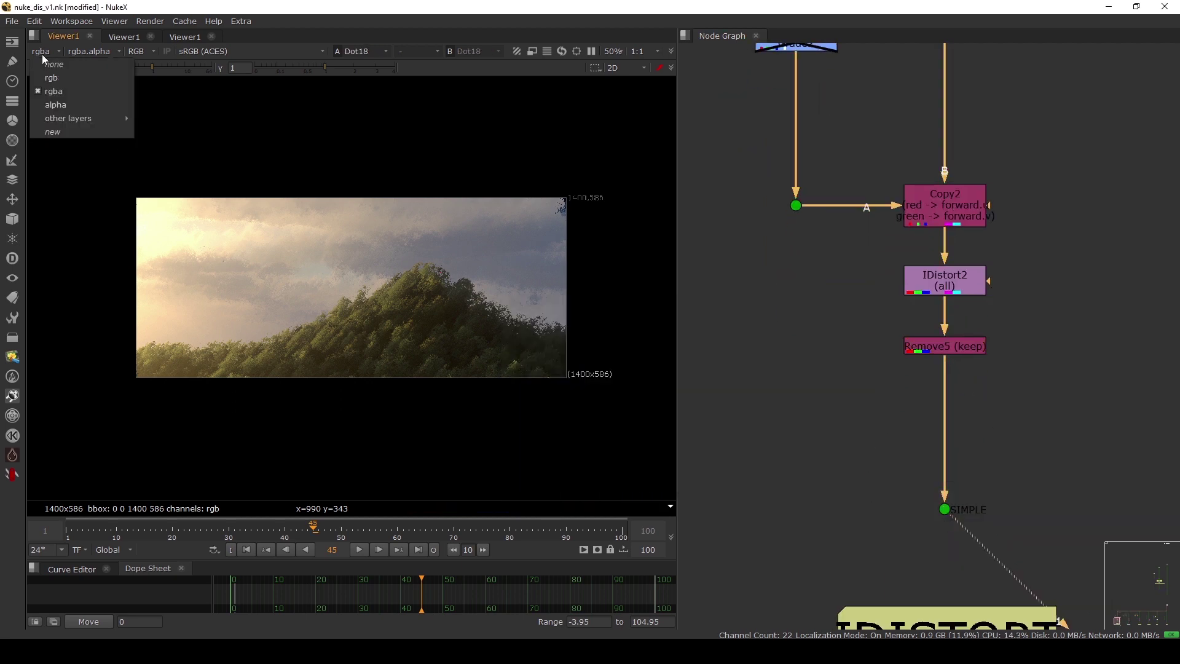
pyautogui.moveTo(55, 120)
pyautogui.click(65, 216)
# Look over the branch from Noise3 through Copy2 and IDistort2, and display Remove5 in the viewer
pyautogui.scroll(-2, 925, 251)
pyautogui.moveTo(925, 252); pyautogui.dragTo(908, 335, button='middle')
pyautogui.click(929, 311)
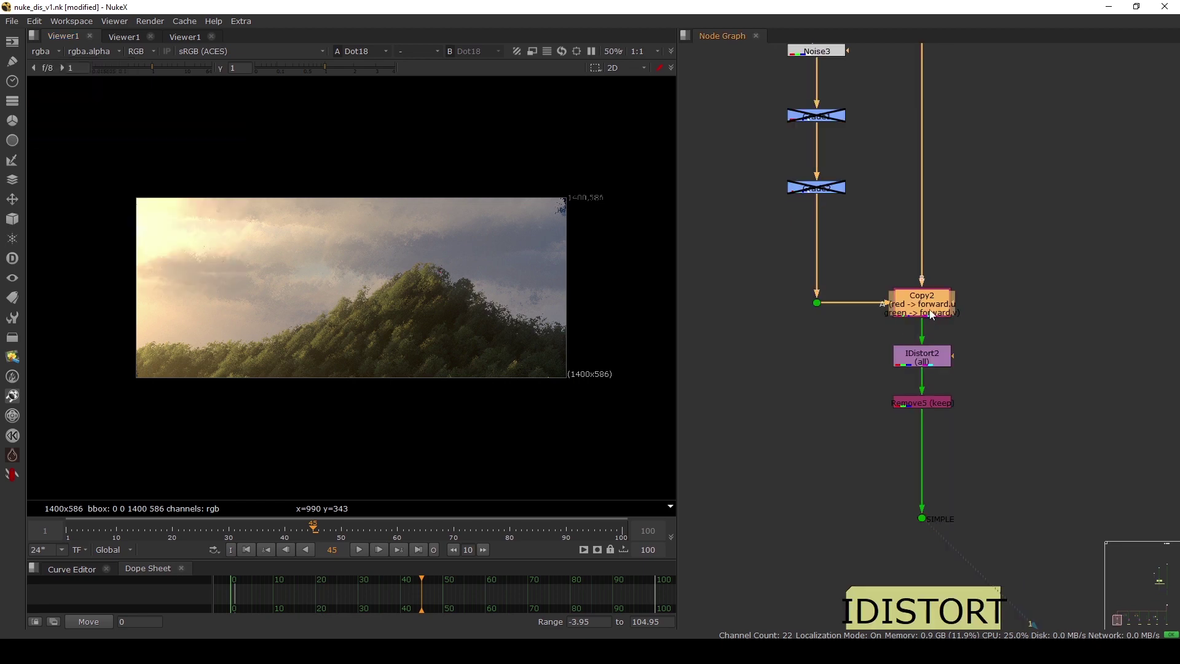
pyautogui.moveTo(735, 229); pyautogui.dragTo(1019, 448)
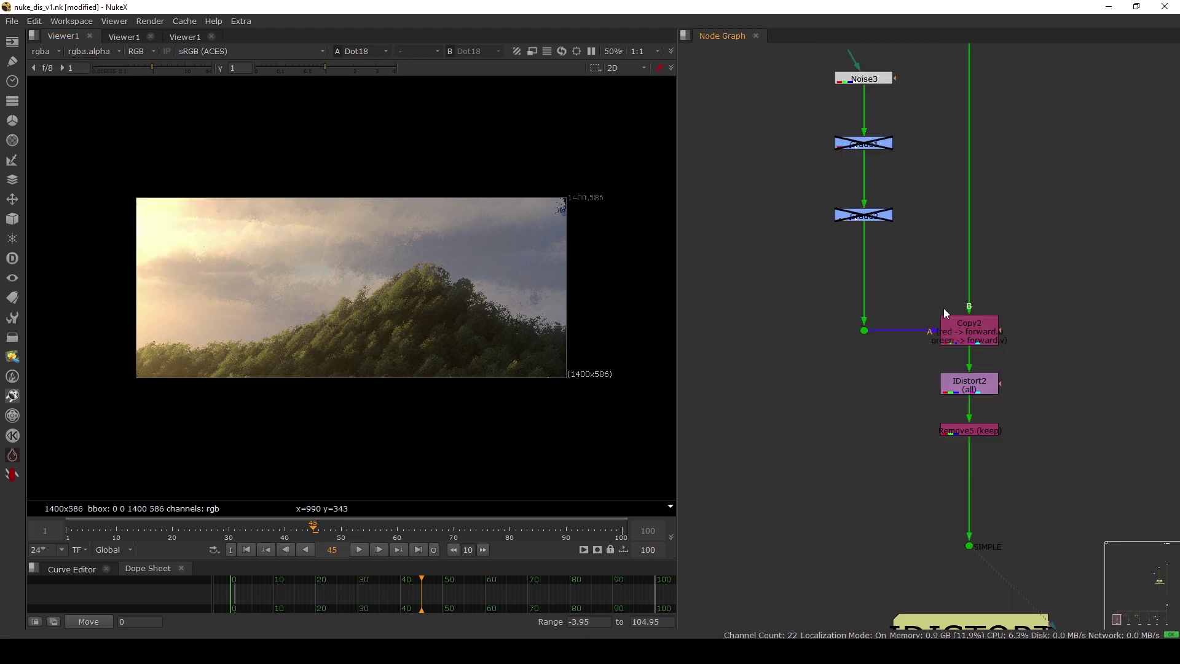
pyautogui.scroll(-2, 943, 308)
pyautogui.moveTo(1011, 299); pyautogui.dragTo(927, 361)
pyautogui.keyDown('shift'); pyautogui.moveTo(851, 150); pyautogui.dragTo(930, 198); pyautogui.keyUp('shift')
pyautogui.moveTo(831, 130); pyautogui.dragTo(1051, 400)
pyautogui.click(998, 389)
pyautogui.scroll(2, 990, 388)
pyautogui.click(943, 379)
pyautogui.press('1')
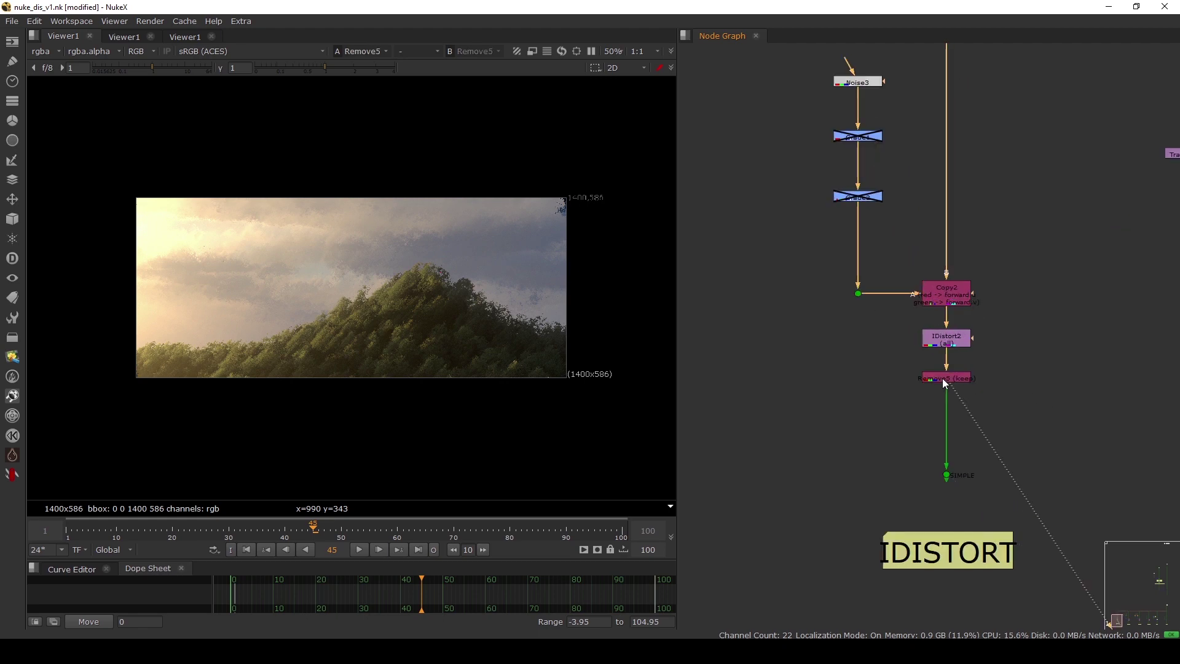
# Display Copy2 in the viewer with the forward layer
pyautogui.moveTo(840, 305); pyautogui.dragTo(843, 326, button='middle')
pyautogui.click(859, 107)
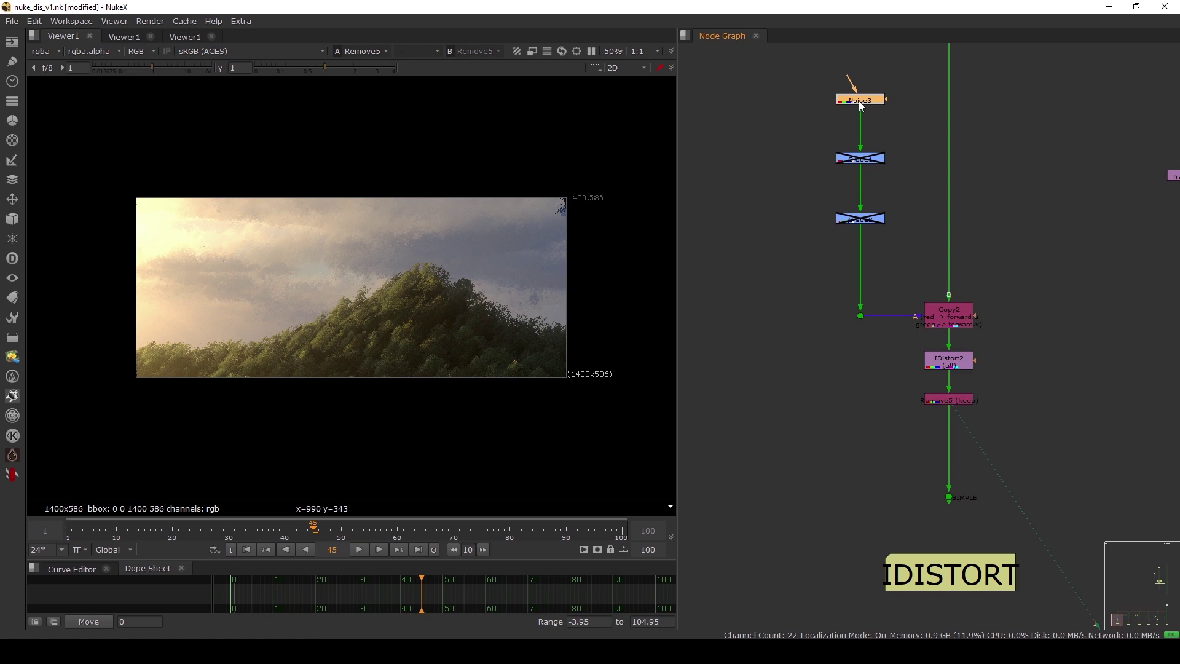
pyautogui.click(936, 319)
pyautogui.press('1')
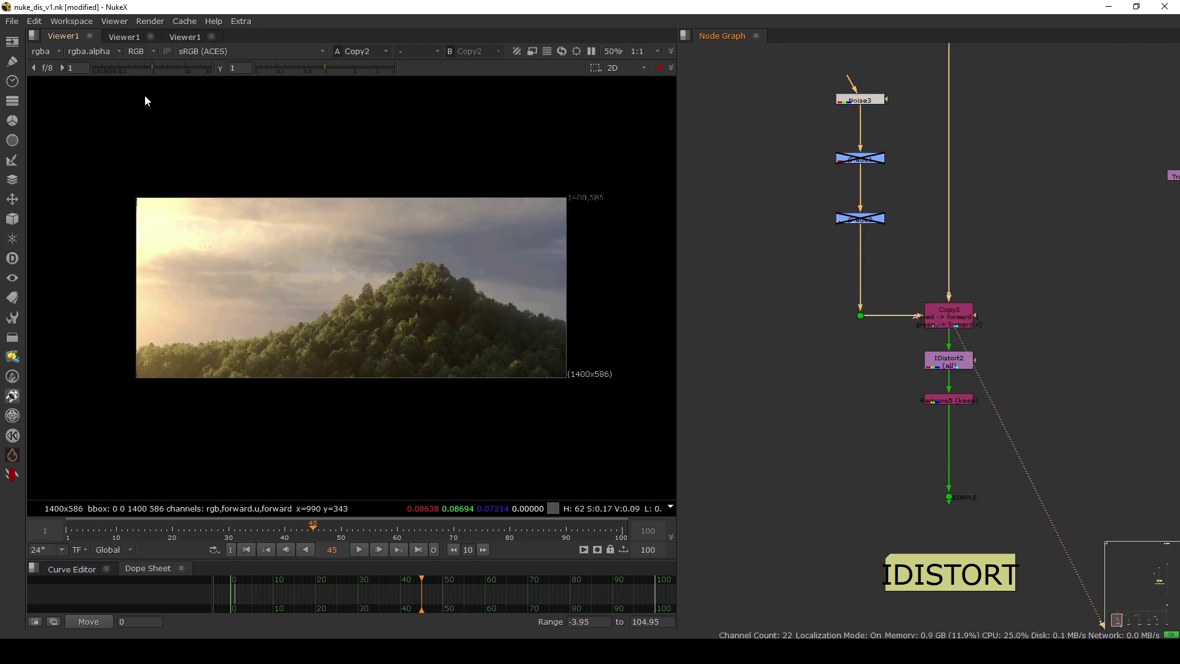
pyautogui.click(44, 54)
pyautogui.click(54, 123)
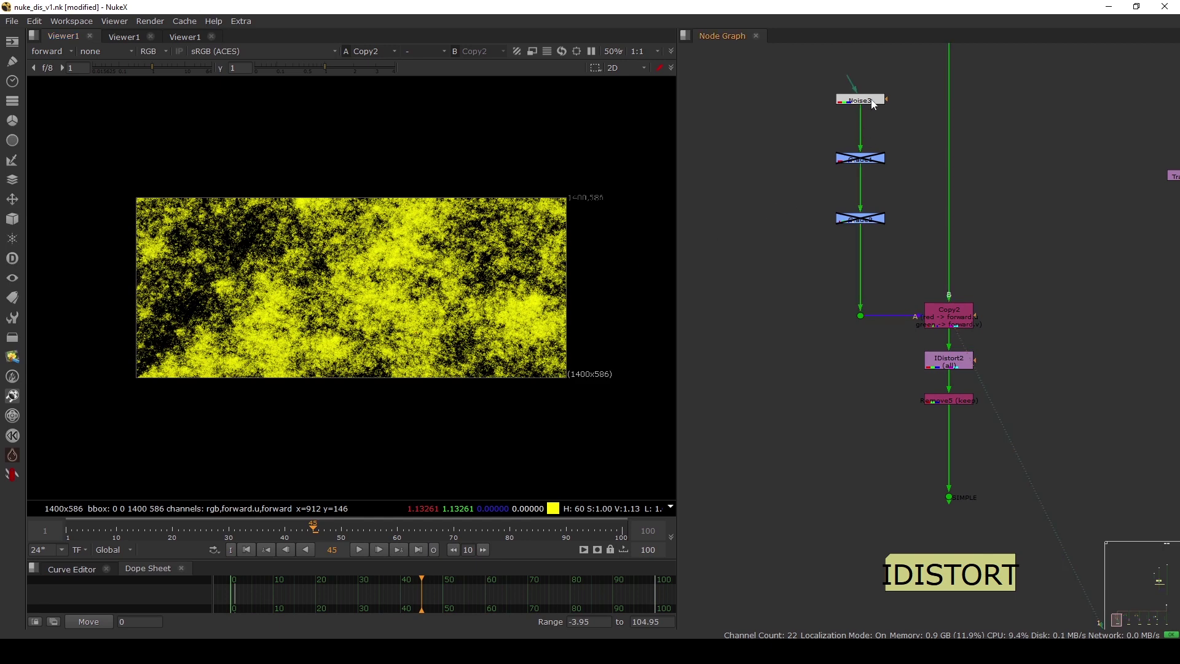
# Review the channel and blackpoint settings in the properties of Grade1 and Grade2, closing each panel
pyautogui.moveTo(874, 104); pyautogui.dragTo(874, 114)
pyautogui.doubleClick(865, 157)
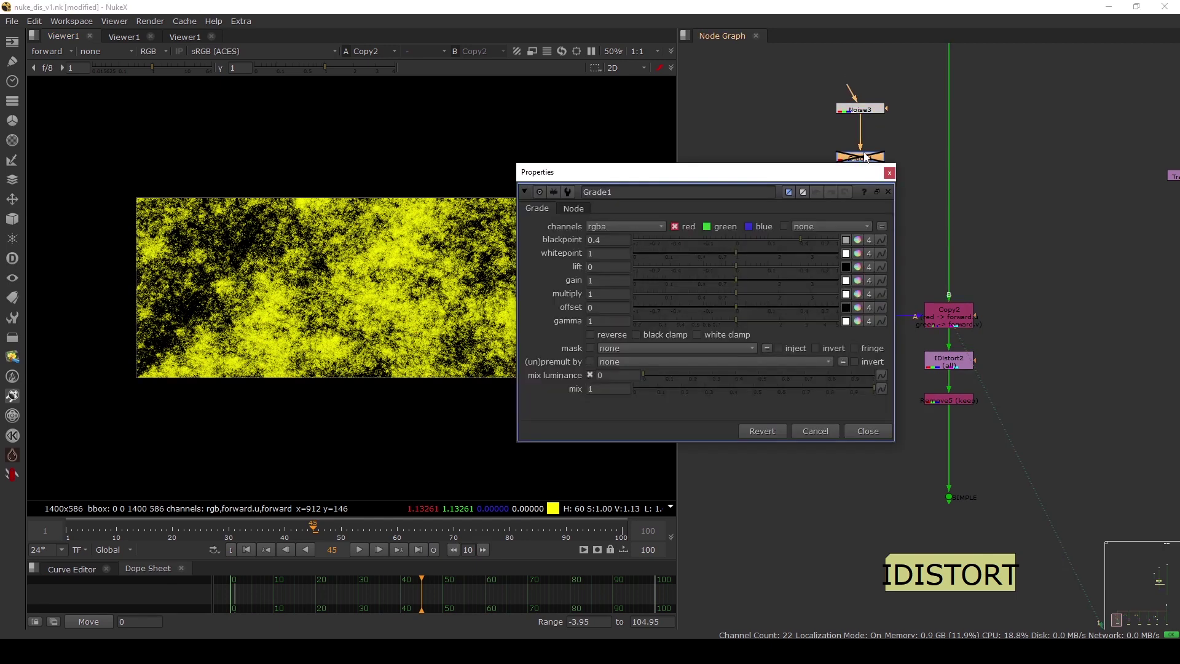
pyautogui.hotkey('ctrl', 'c')
pyautogui.hotkey('ctrl', 'v')
pyautogui.moveTo(780, 179); pyautogui.dragTo(624, 191)
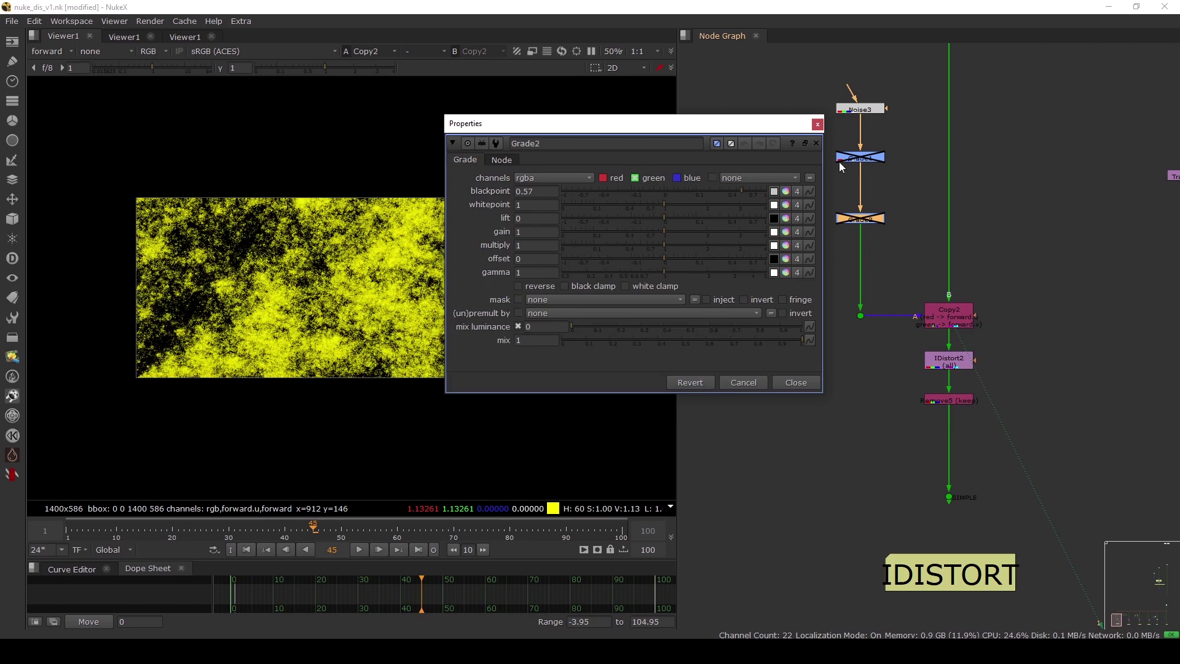
pyautogui.click(817, 125)
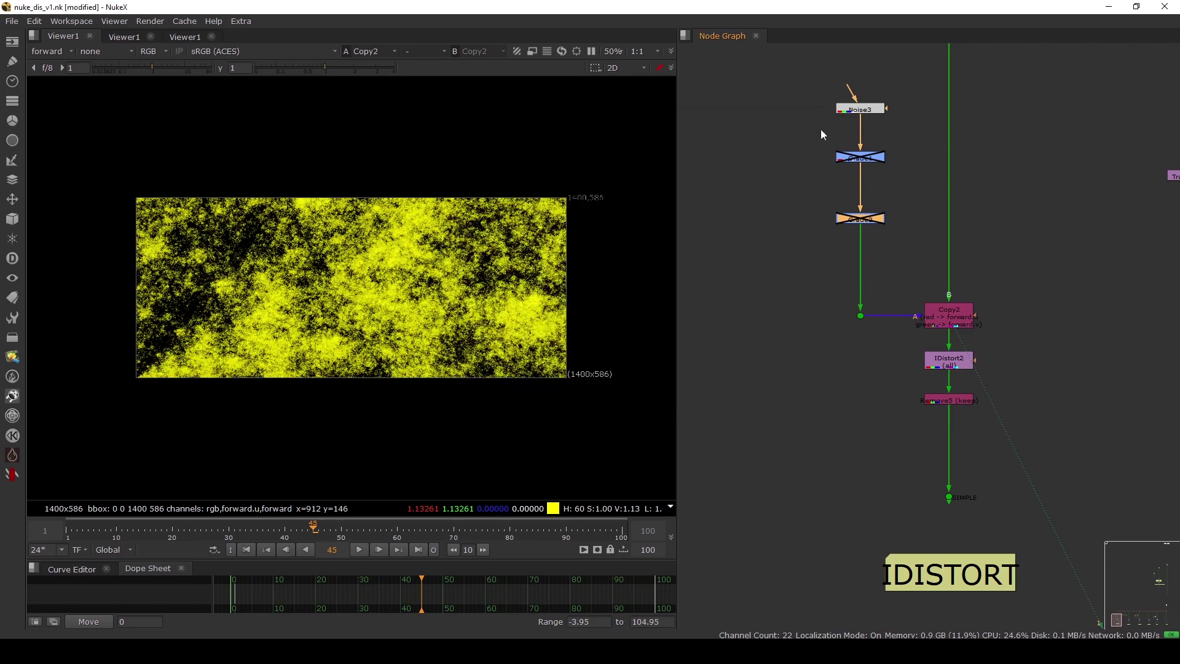
pyautogui.doubleClick(859, 156)
pyautogui.click(670, 441)
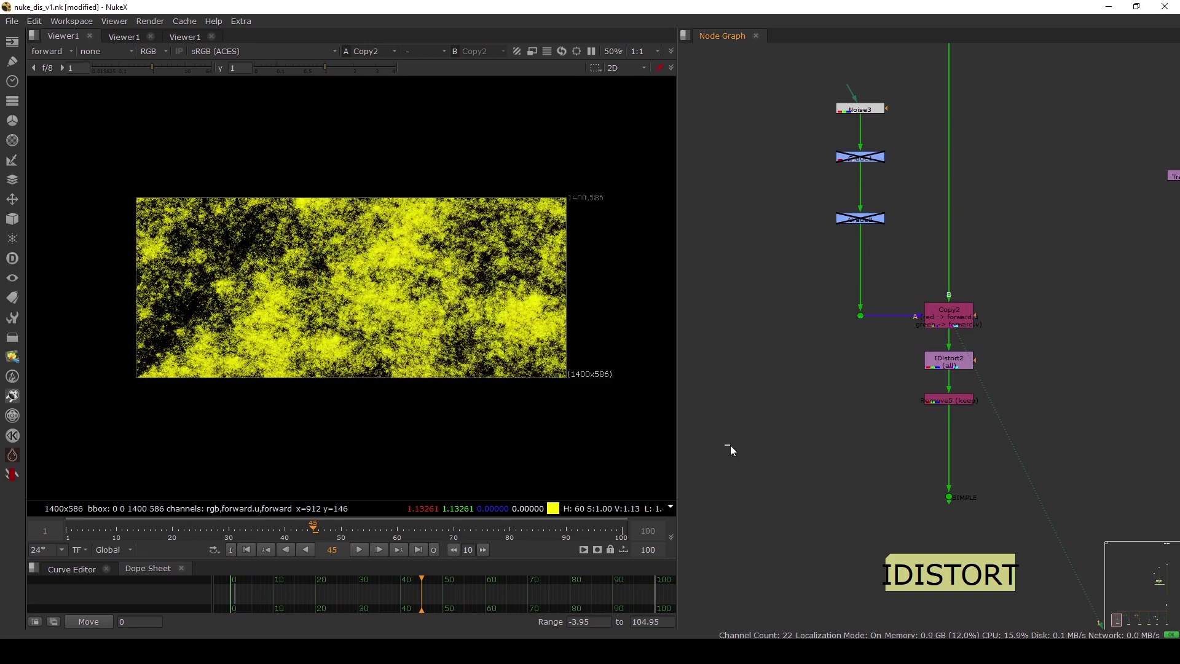
pyautogui.moveTo(848, 219); pyautogui.dragTo(851, 226)
pyautogui.doubleClick(851, 224)
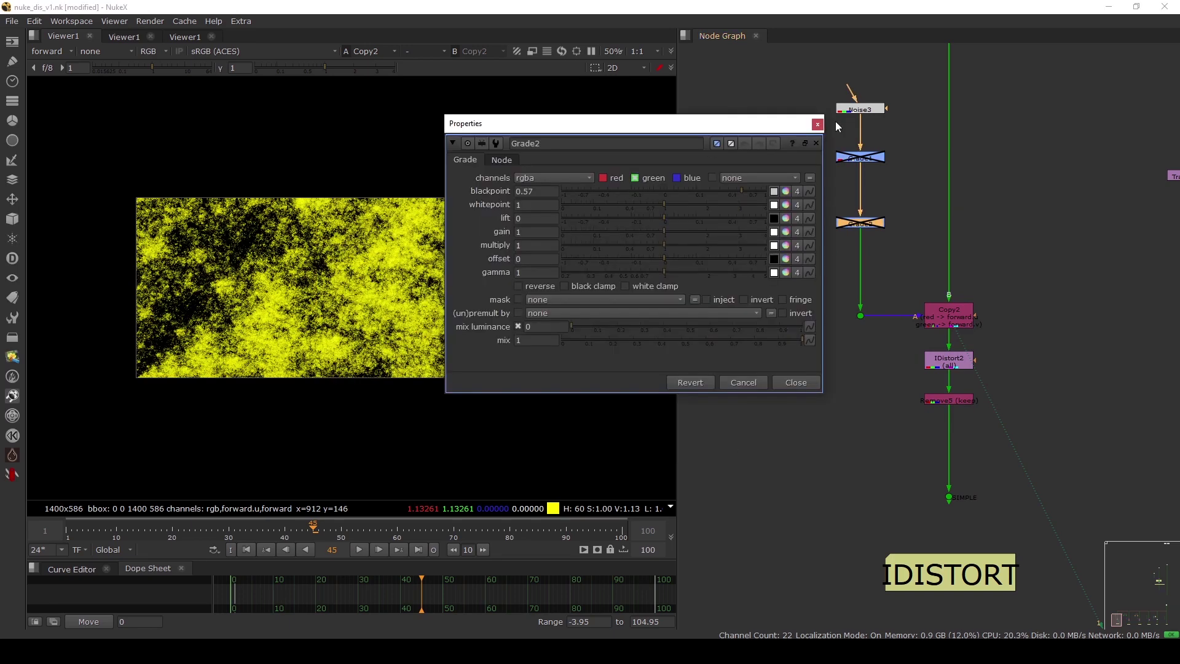
pyautogui.click(817, 124)
# Re-enable the Grade1 and Grade2 nodes between Noise3 and Copy2
pyautogui.click(854, 160)
pyautogui.press('d')
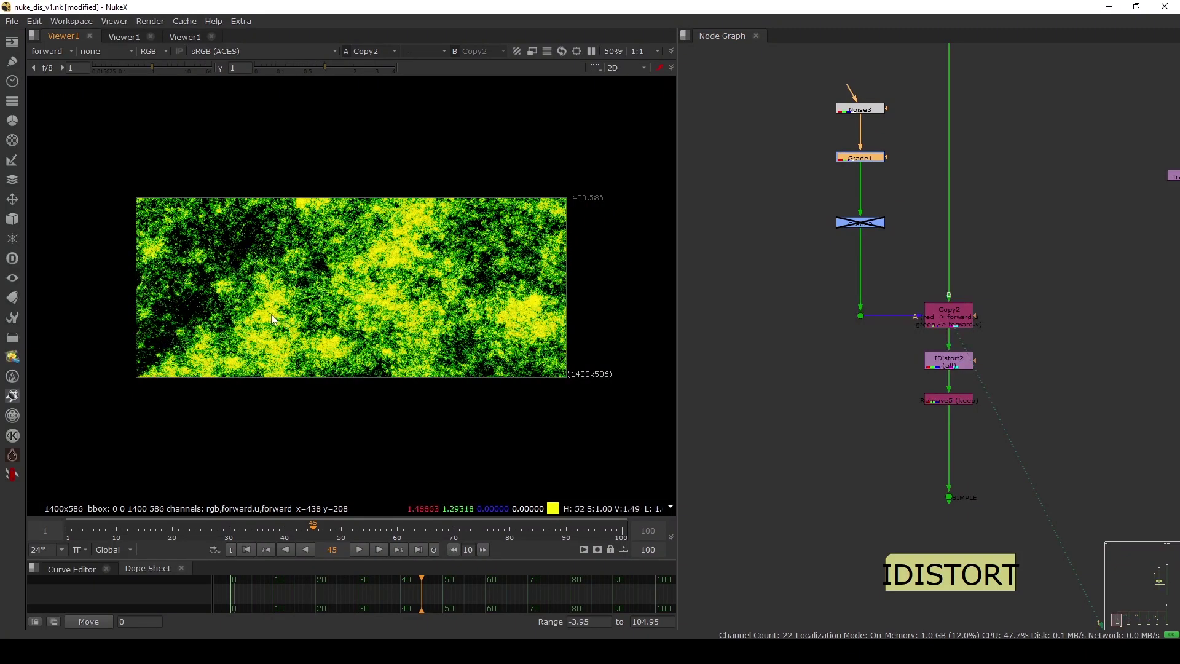
pyautogui.click(861, 223)
pyautogui.press('d')
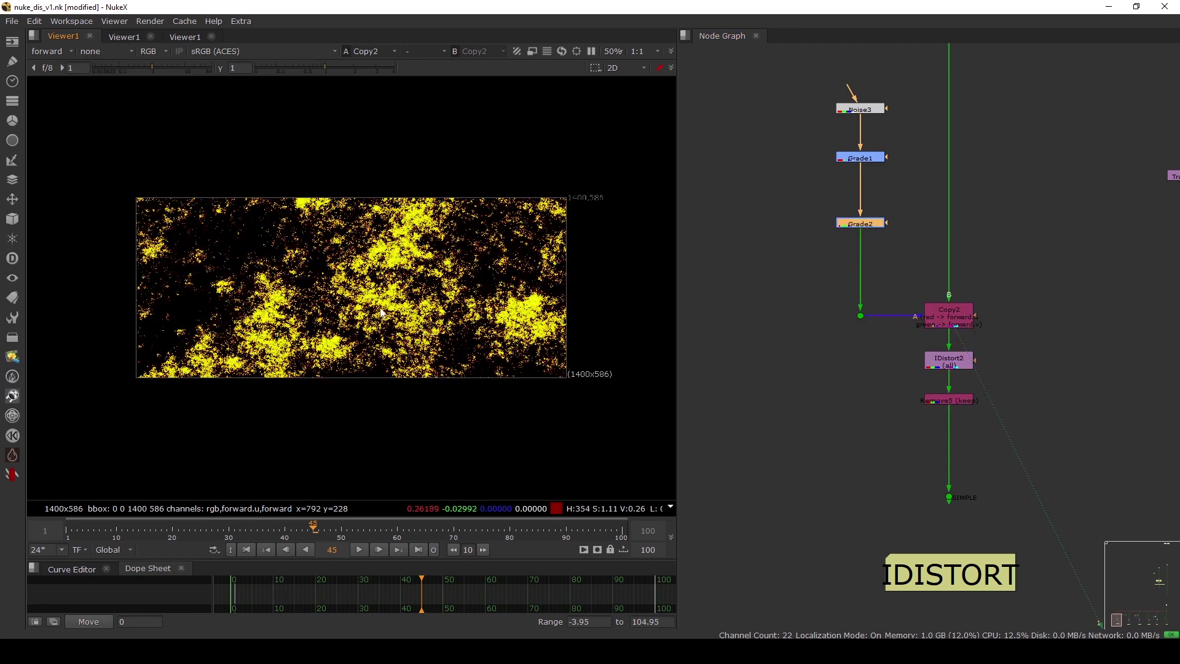
pyautogui.scroll(2, 386, 308)
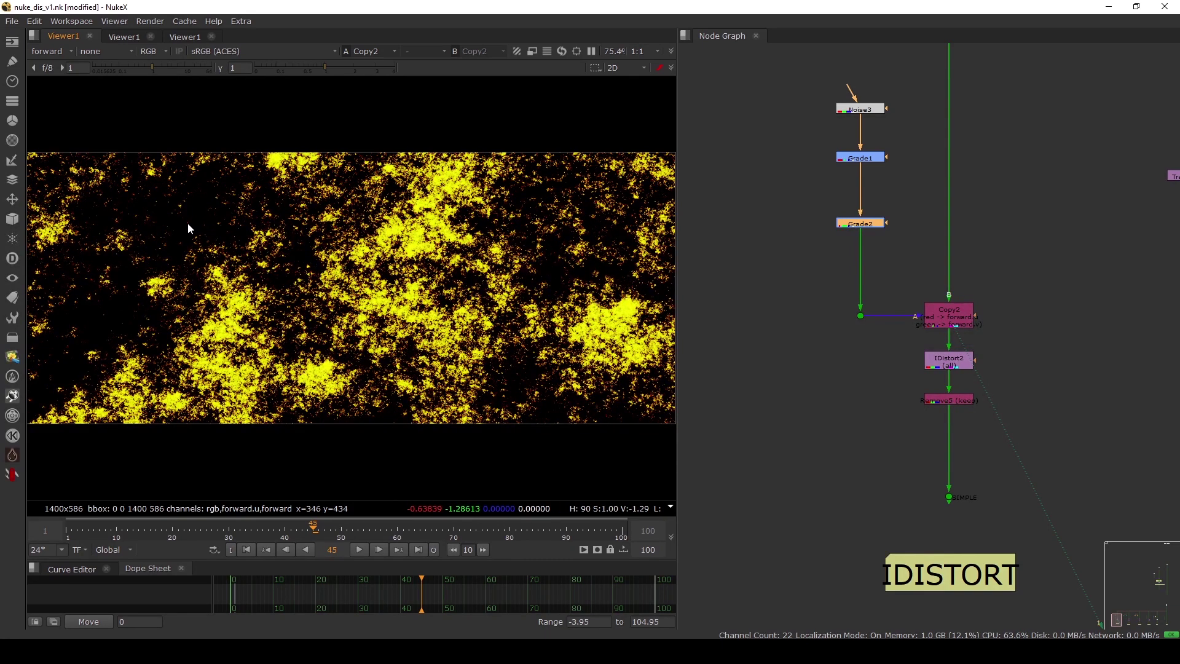
# Set the viewer to the rgba layer and display the output of IDistort2
pyautogui.click(954, 315)
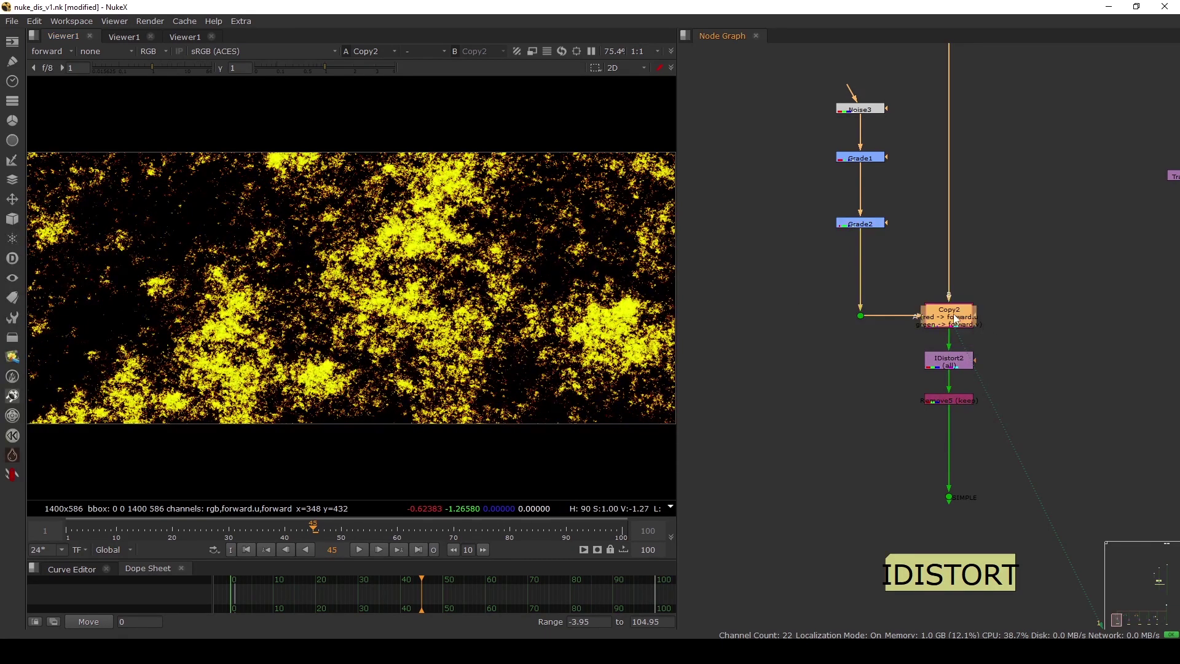
pyautogui.click(42, 50)
pyautogui.click(46, 97)
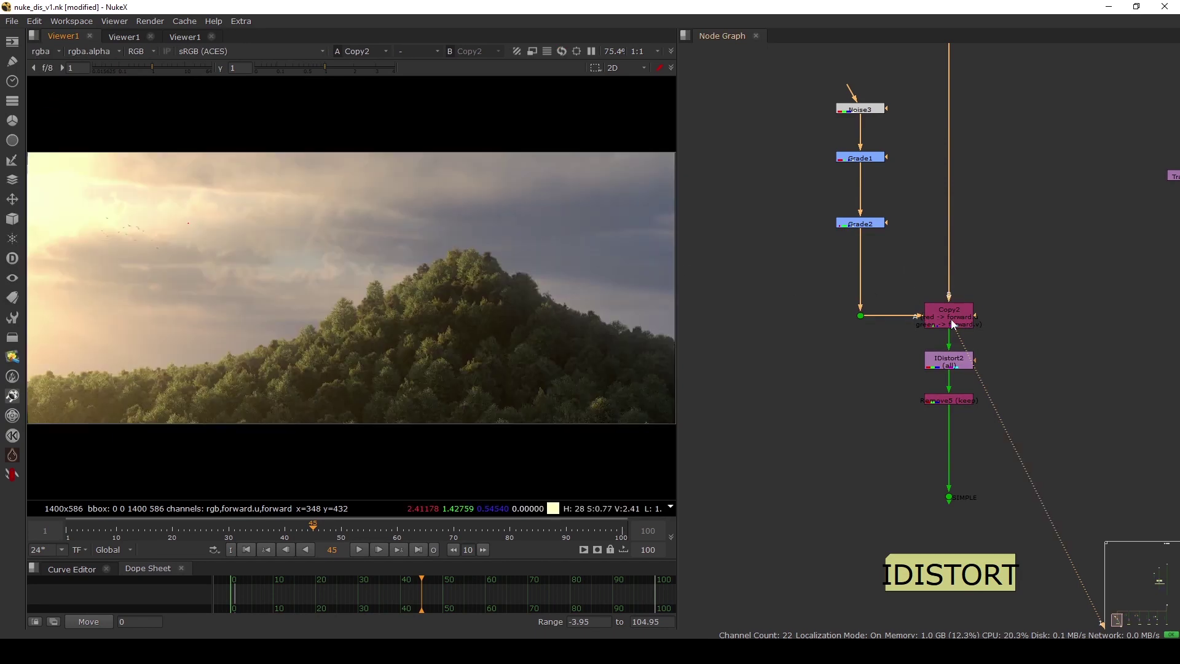
pyautogui.click(950, 360)
pyautogui.press('1')
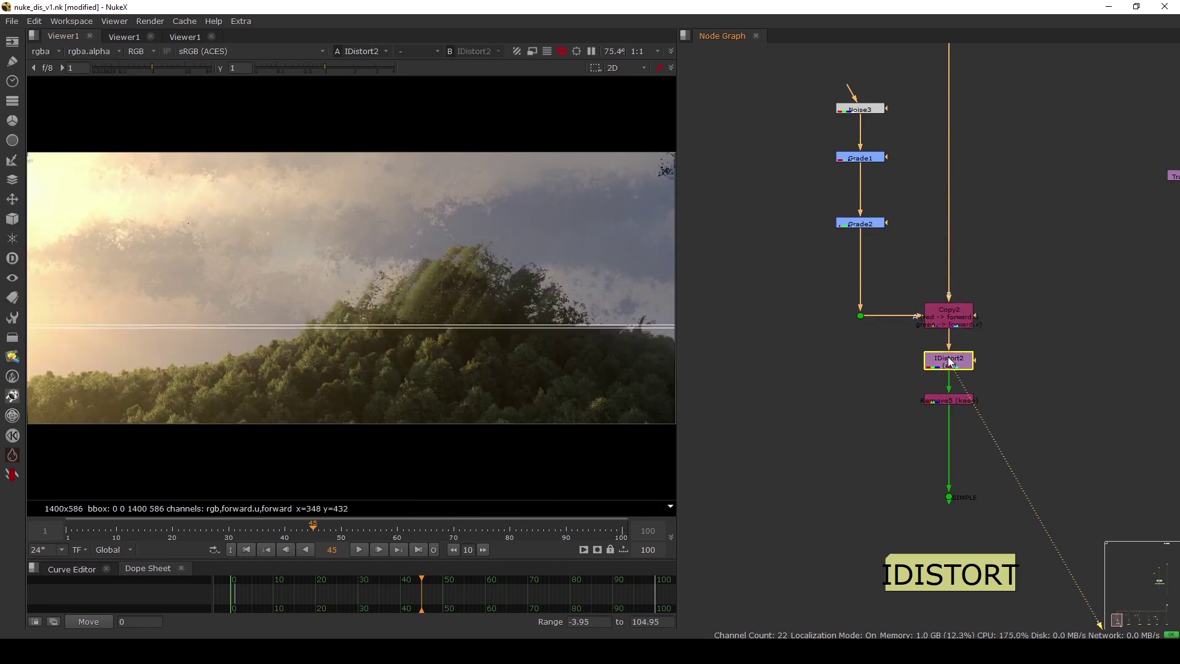
# Toggle Grade1 and Grade2 off and on together to compare their effect on the distorted image
pyautogui.click(890, 380)
pyautogui.moveTo(811, 145); pyautogui.dragTo(902, 241)
pyautogui.press('d')
pyautogui.press('d')
pyautogui.press('d')
pyautogui.press('d')
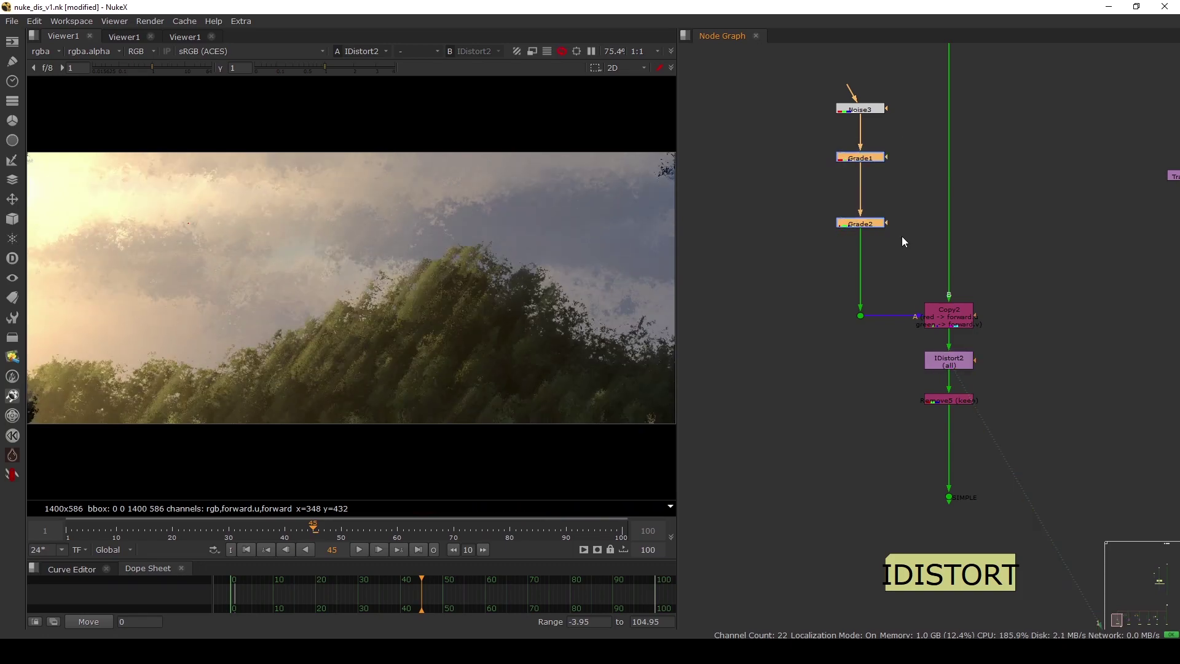
pyautogui.scroll(-3, 573, 267)
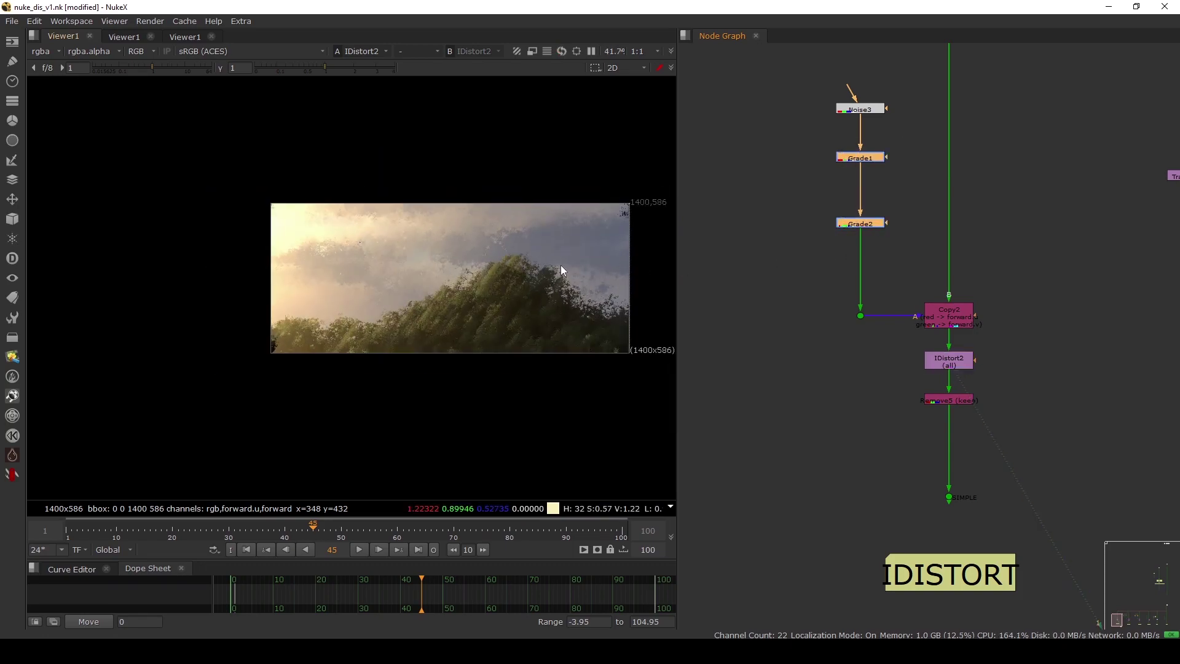
# Fit the distorted image in the viewer and space out Grade1 and Grade2 below Noise3
pyautogui.scroll(1, 561, 271)
pyautogui.press('f')
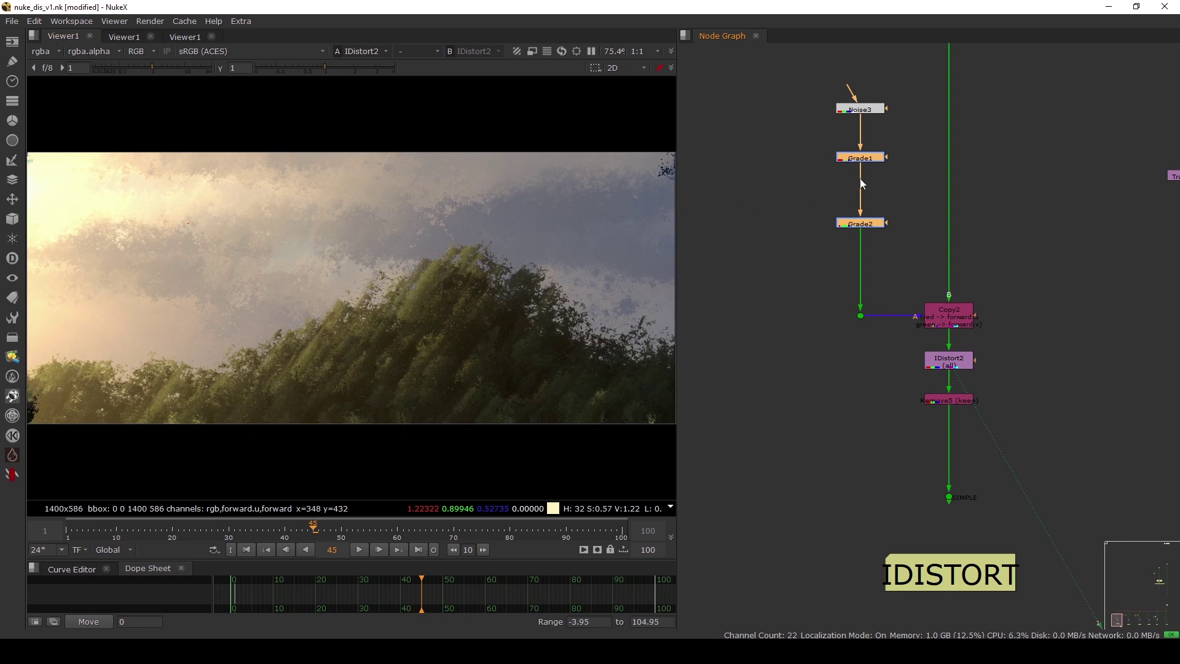
pyautogui.click(856, 160)
pyautogui.moveTo(855, 160); pyautogui.dragTo(855, 175)
pyautogui.moveTo(776, 72); pyautogui.dragTo(851, 332)
pyautogui.moveTo(874, 231); pyautogui.dragTo(841, 238)
# Insert a Blur node after Grade2 with a size of 12.4 and place it midway above the dot
pyautogui.press('b')
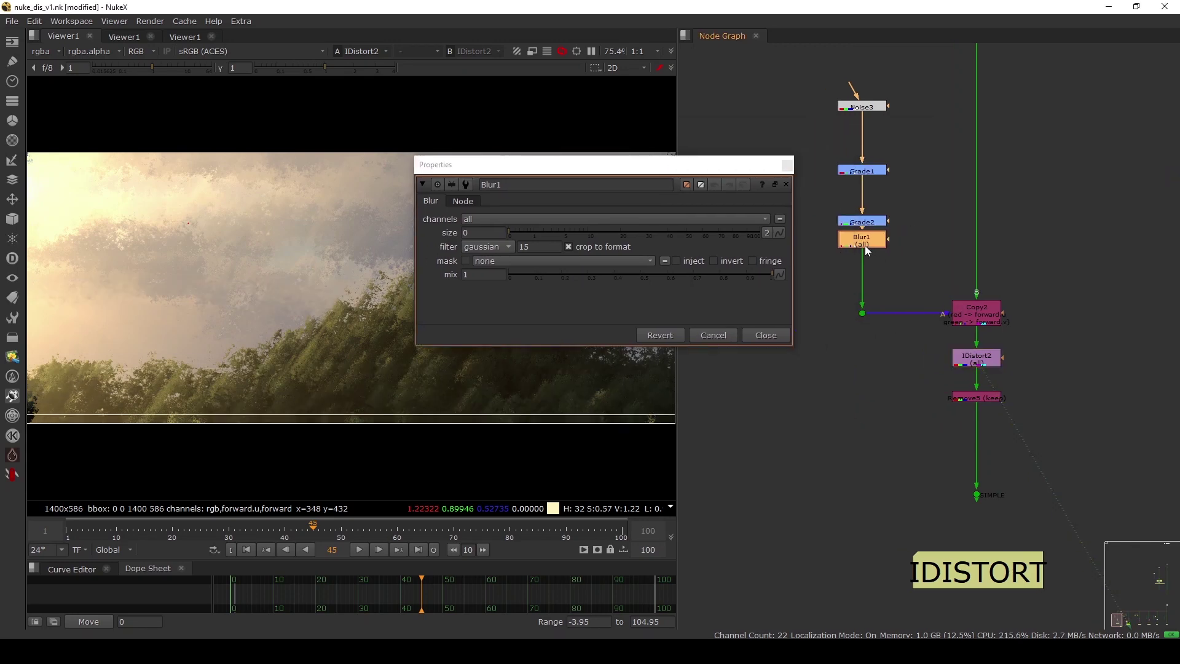
pyautogui.moveTo(594, 165); pyautogui.dragTo(846, 139)
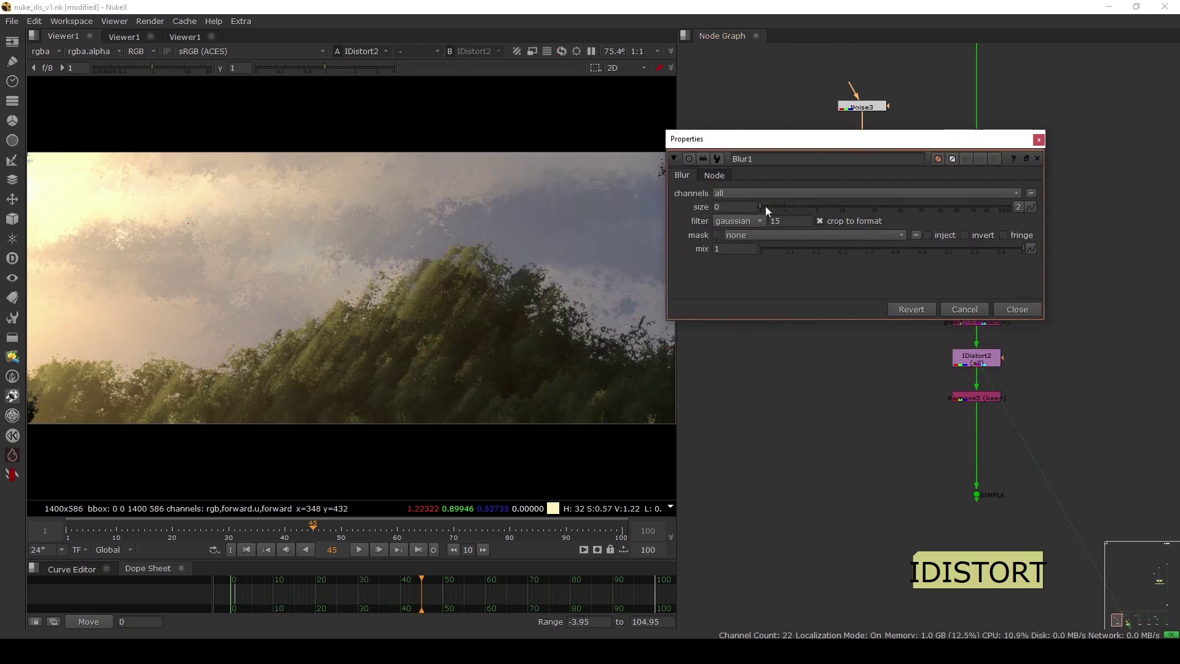
pyautogui.moveTo(765, 207); pyautogui.dragTo(848, 215)
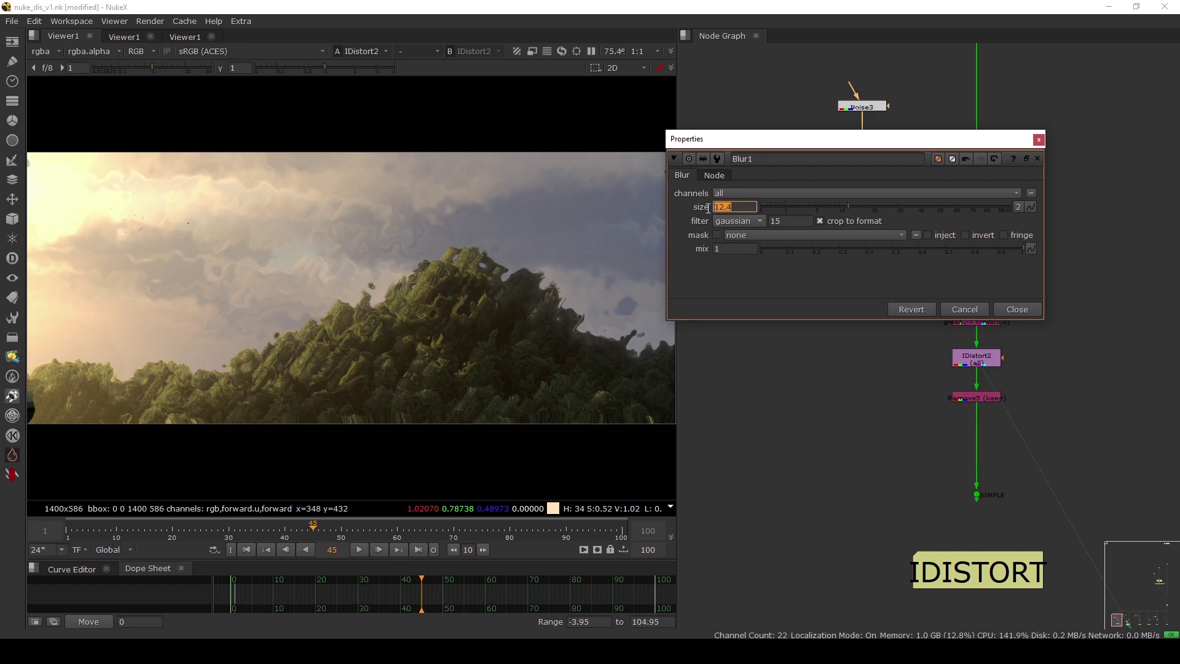
pyautogui.click(1011, 310)
pyautogui.click(859, 257)
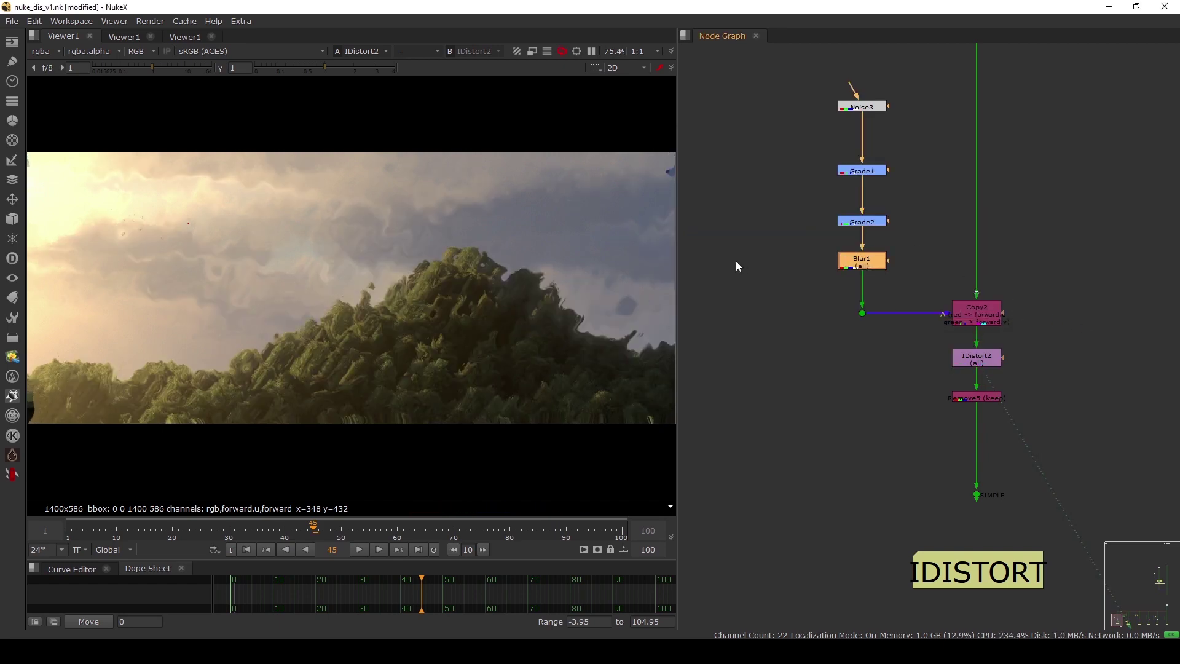
# Try a UV scale of 14.2 on IDistort2 and cancel the change
pyautogui.doubleClick(976, 357)
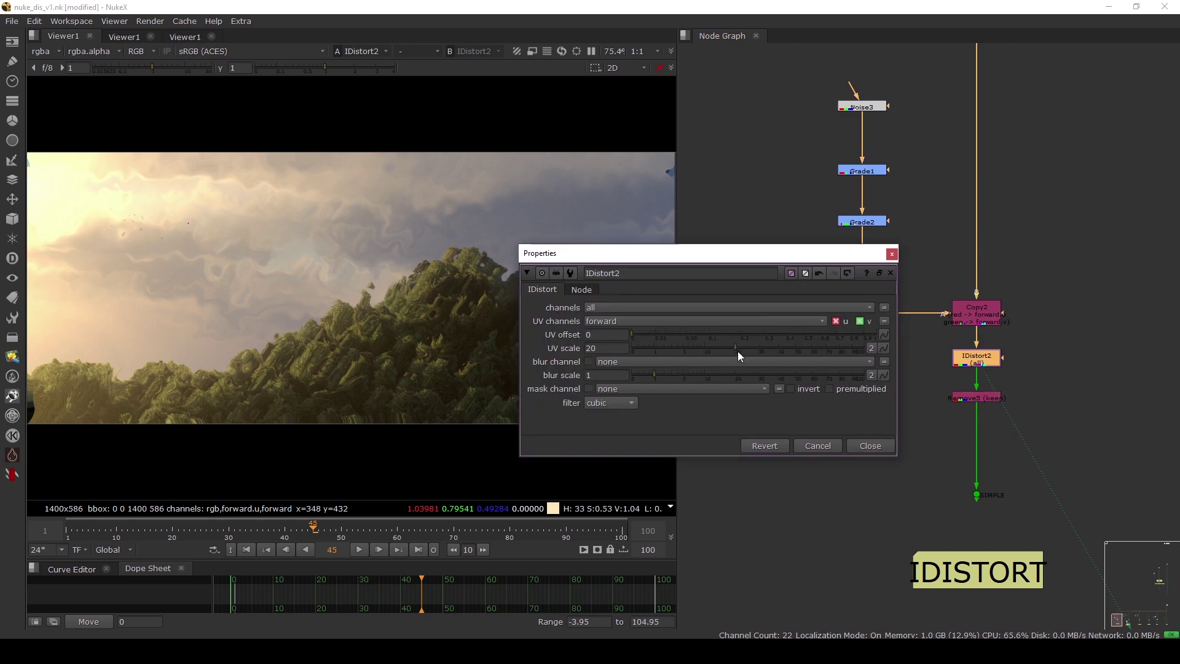
pyautogui.moveTo(738, 352)
pyautogui.mouseDown()
pyautogui.moveTo(819, 349)
pyautogui.moveTo(695, 349)
pyautogui.moveTo(825, 358)
pyautogui.moveTo(719, 359)
pyautogui.mouseUp()
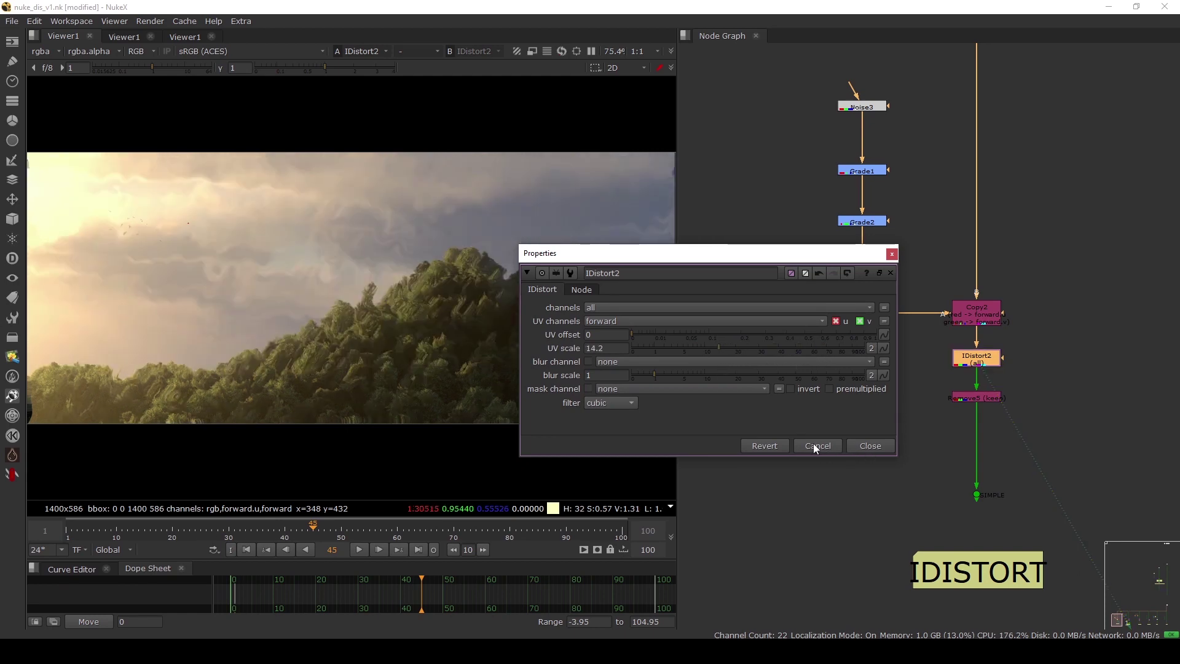
pyautogui.click(816, 445)
# Look over the row of distortion example setups in the node graph
pyautogui.scroll(-3, 910, 359)
pyautogui.moveTo(748, 132); pyautogui.dragTo(937, 404)
pyautogui.click(892, 279)
pyautogui.scroll(-3, 892, 279)
pyautogui.moveTo(987, 301); pyautogui.dragTo(853, 307, button='middle')
pyautogui.moveTo(798, 225); pyautogui.dragTo(1105, 389)
pyautogui.click(1075, 406)
# Frame the Noise3 branch and nudge Grade1 and Grade2 slightly upward in the graph
pyautogui.moveTo(717, 260); pyautogui.dragTo(753, 309)
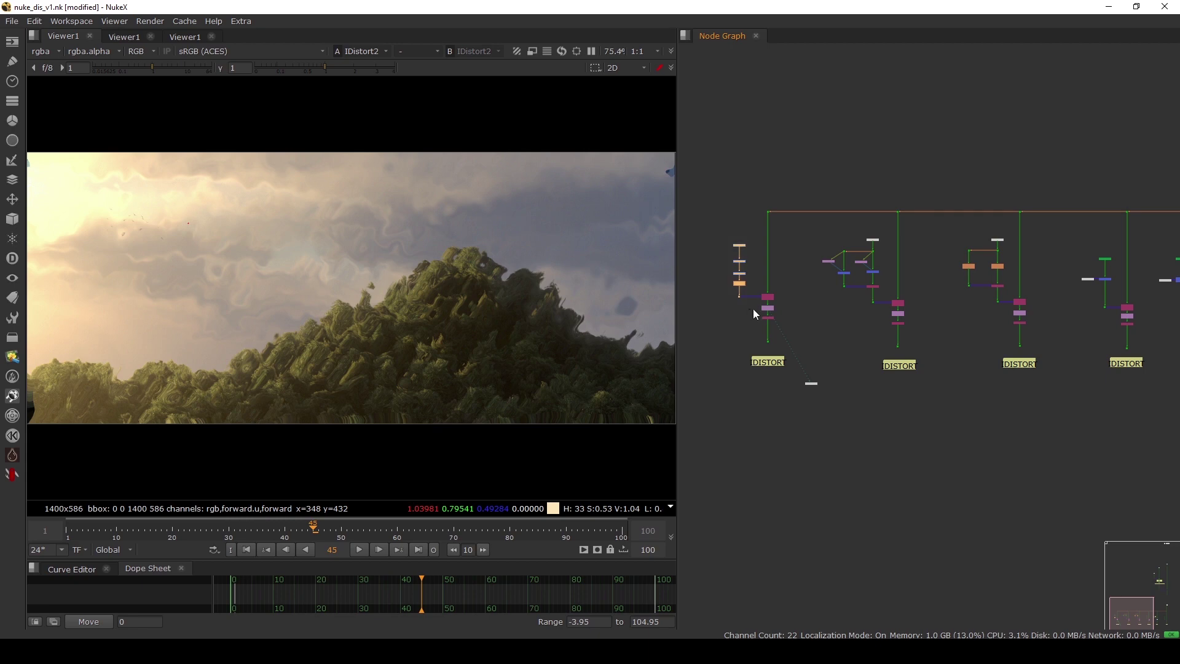
pyautogui.press('f')
pyautogui.moveTo(939, 266); pyautogui.dragTo(939, 257)
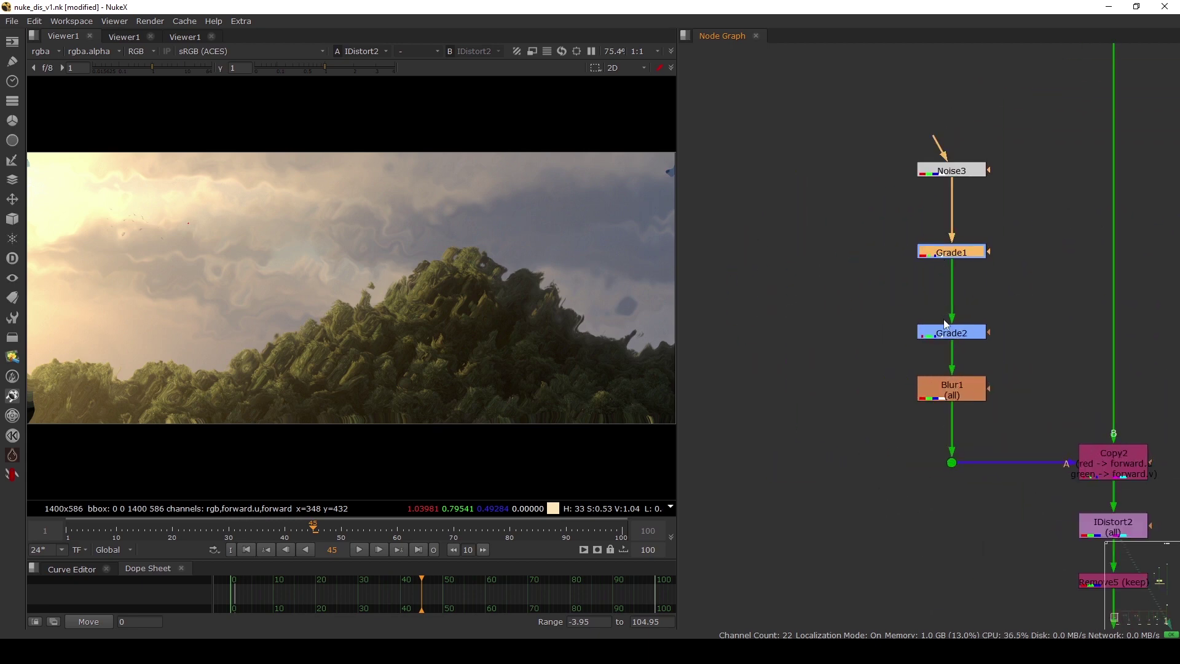
pyautogui.moveTo(946, 330)
pyautogui.mouseDown()
pyautogui.moveTo(947, 296)
pyautogui.moveTo(948, 308)
pyautogui.mouseUp()
# Display the final output of the STMAP example setup in the viewer
pyautogui.scroll(-8, 948, 307)
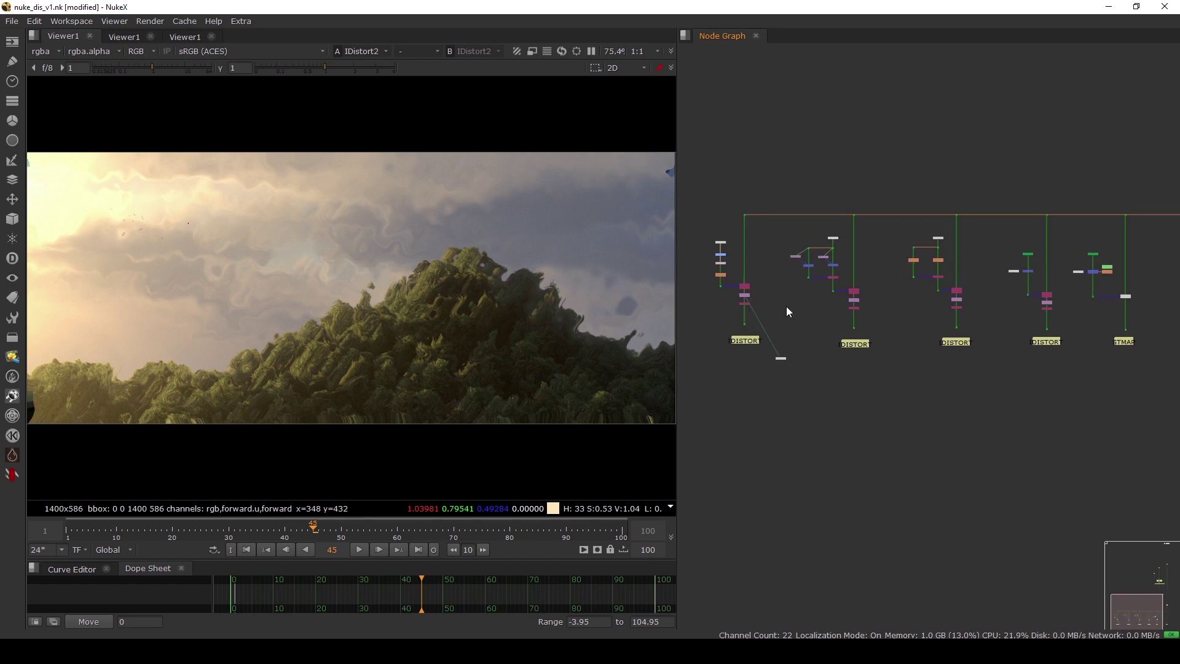
pyautogui.moveTo(796, 268); pyautogui.dragTo(794, 271, button='middle')
pyautogui.moveTo(785, 231); pyautogui.dragTo(1060, 391)
pyautogui.scroll(-3, 1060, 390)
pyautogui.moveTo(1051, 387); pyautogui.dragTo(868, 360, button='middle')
pyautogui.scroll(4, 929, 320)
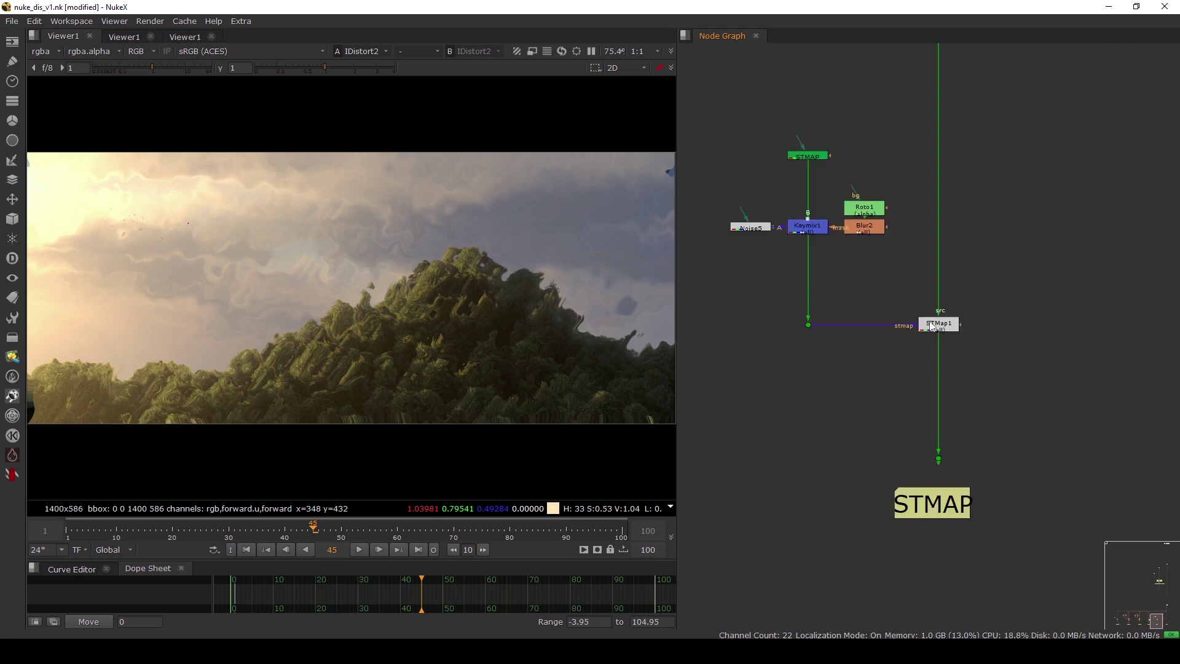
pyautogui.moveTo(887, 399); pyautogui.dragTo(988, 497)
pyautogui.press('1')
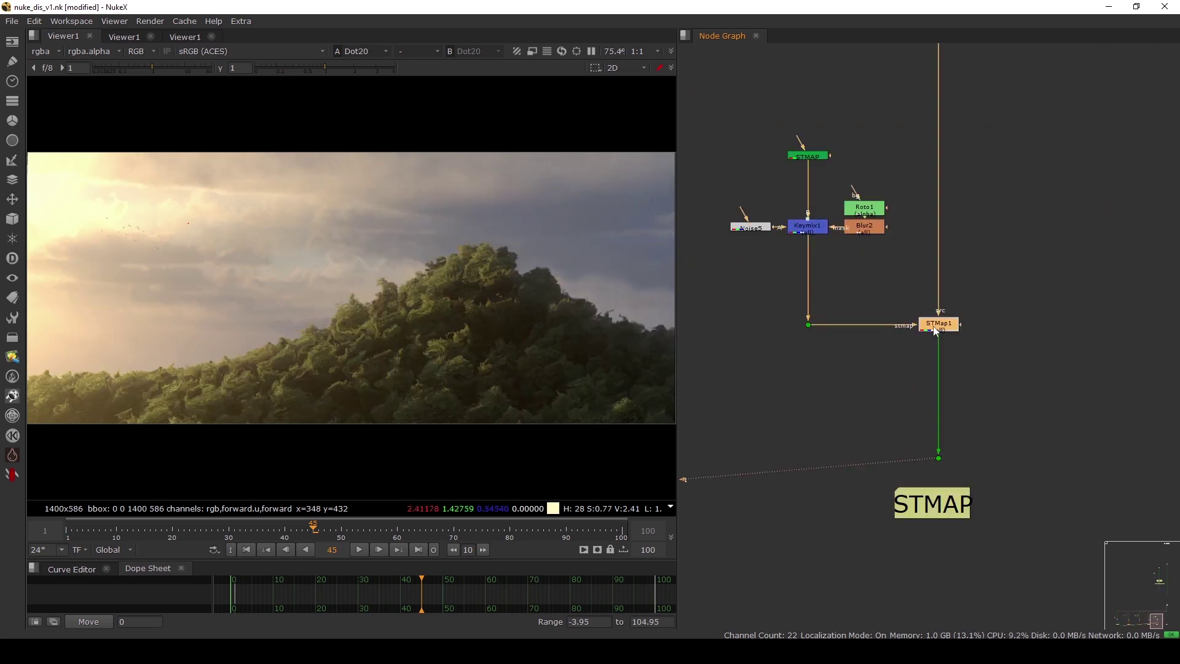
# Toggle STMap1 off and on repeatedly to compare the original and the distorted image
pyautogui.press('d')
pyautogui.press('d')
pyautogui.press('d')
pyautogui.press('d')
pyautogui.press('d')
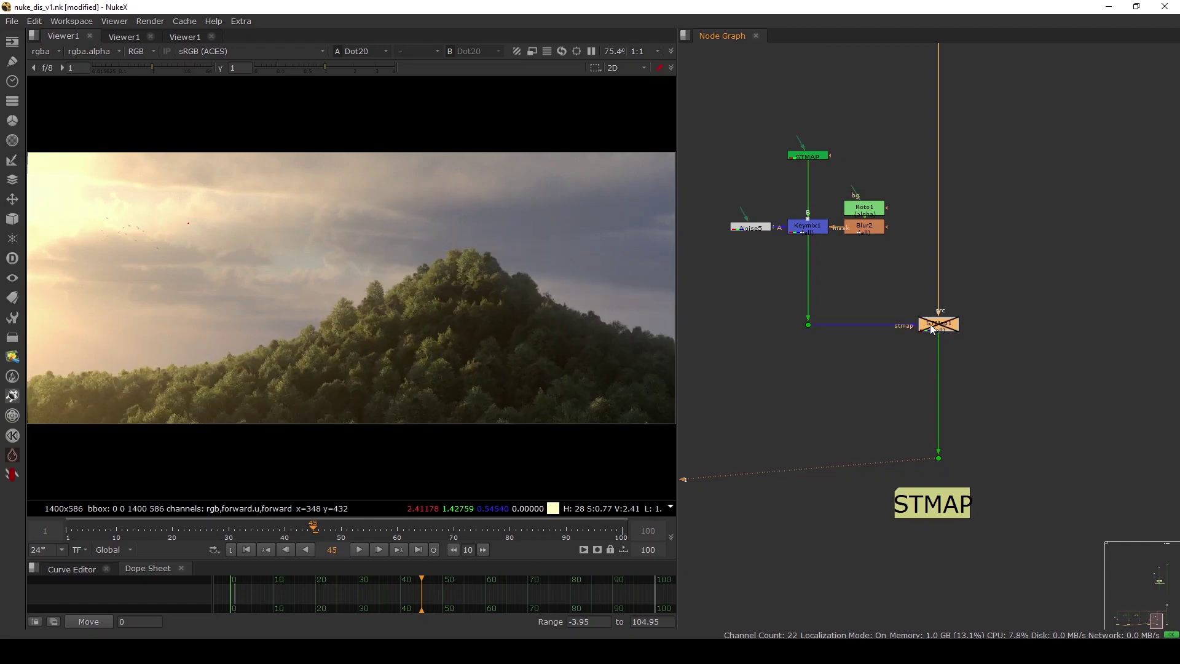
pyautogui.press('d')
pyautogui.press('d')
pyautogui.press('d')
pyautogui.press('d')
pyautogui.press('d')
pyautogui.press('d')
pyautogui.press('d')
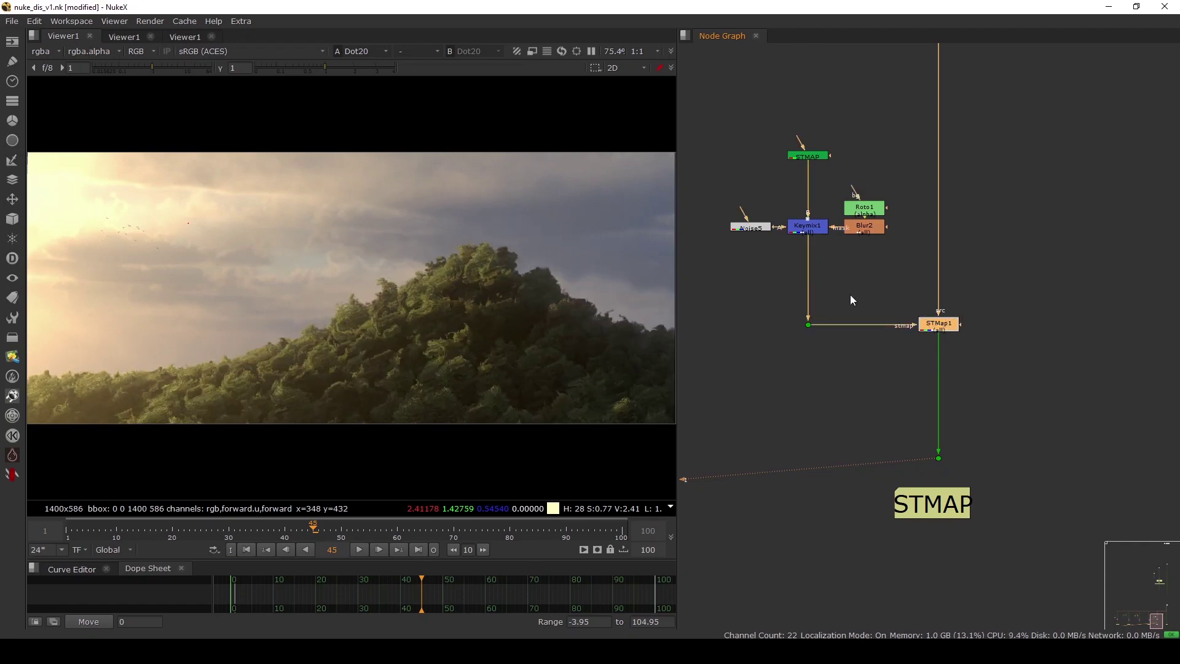
pyautogui.press('d')
pyautogui.press('d')
# Display the output of the STMAP node in the viewer to examine the red and green map
pyautogui.click(805, 158)
pyautogui.press('1')
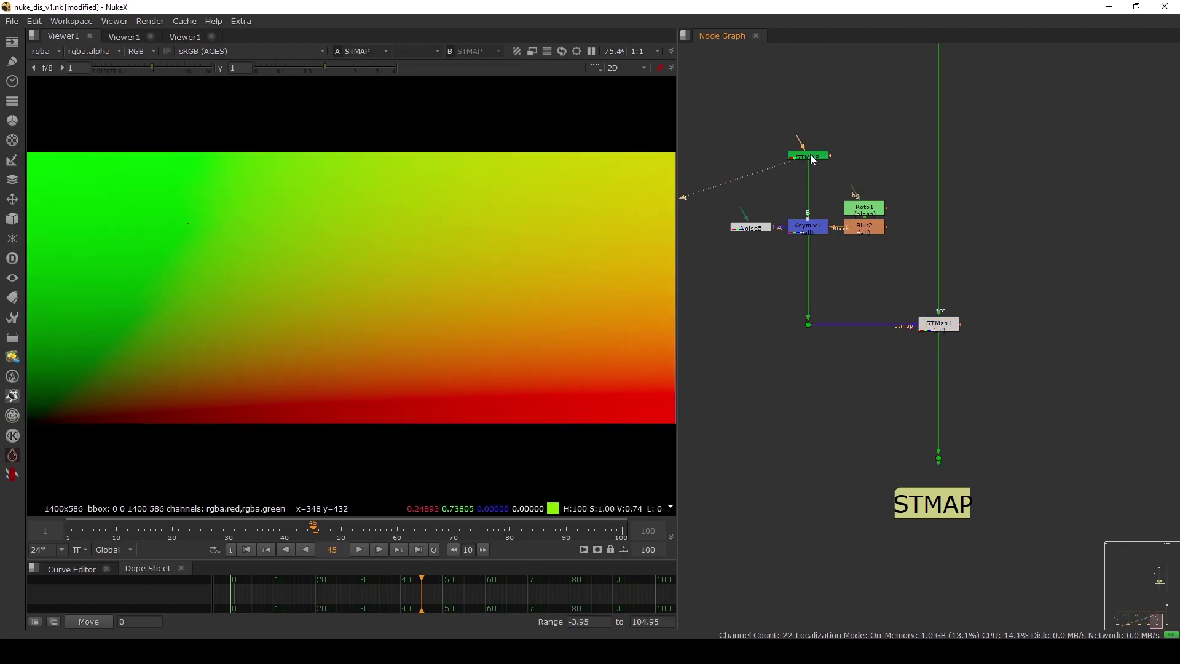
pyautogui.scroll(-4, 365, 247)
pyautogui.moveTo(781, 251); pyautogui.dragTo(818, 320, button='middle')
pyautogui.scroll(2, 818, 320)
# Display the output of Keymix1 in the viewer and move Noise5 farther away from it
pyautogui.click(840, 292)
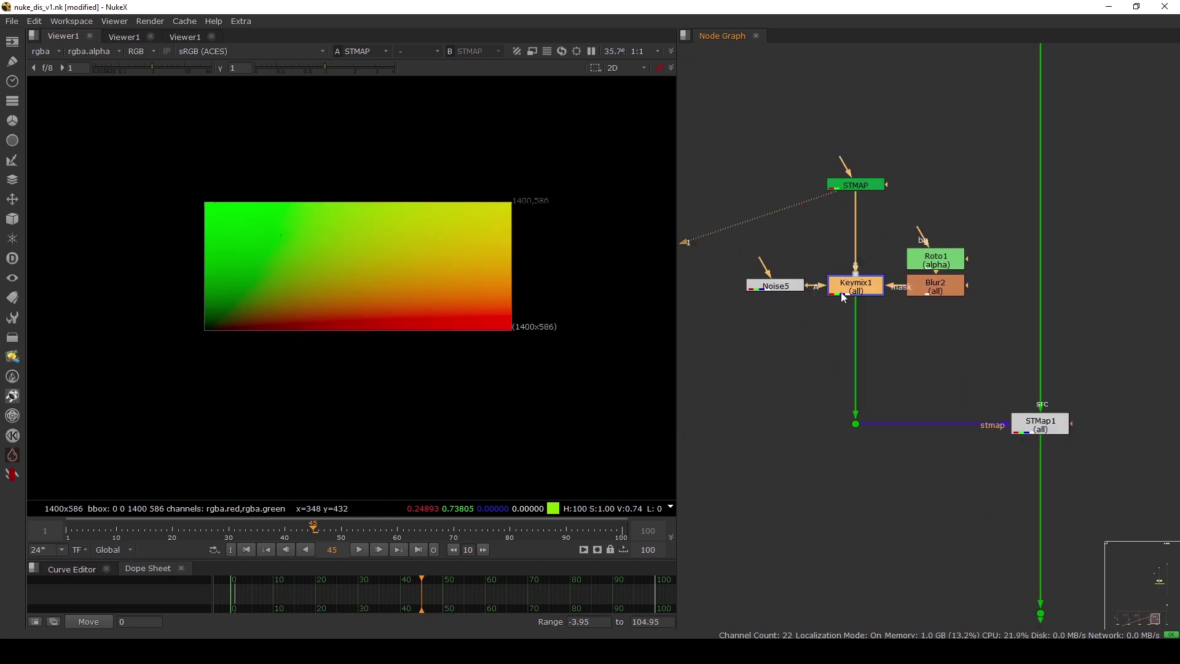
pyautogui.click(769, 287)
pyautogui.click(840, 291)
pyautogui.press('1')
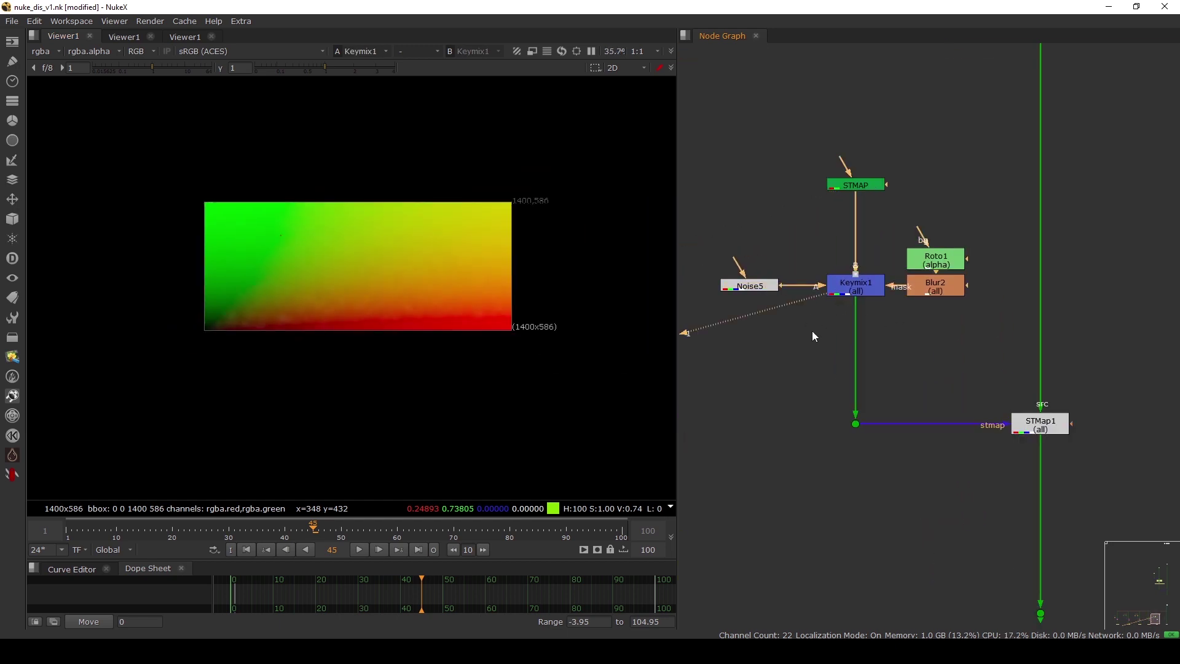
pyautogui.moveTo(761, 289); pyautogui.dragTo(752, 289)
pyautogui.click(861, 290)
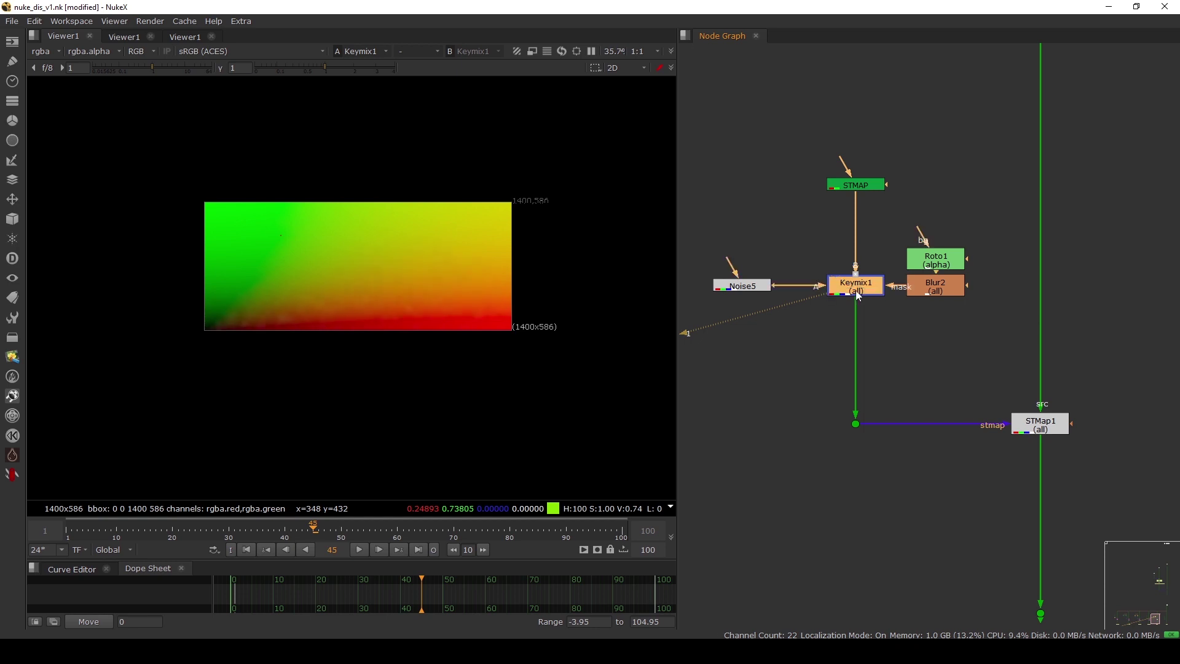
# Lower the viewer gain to 0.34 and toggle Keymix1 off and on to compare the map with and without noise
pyautogui.moveTo(157, 69); pyautogui.dragTo(138, 68)
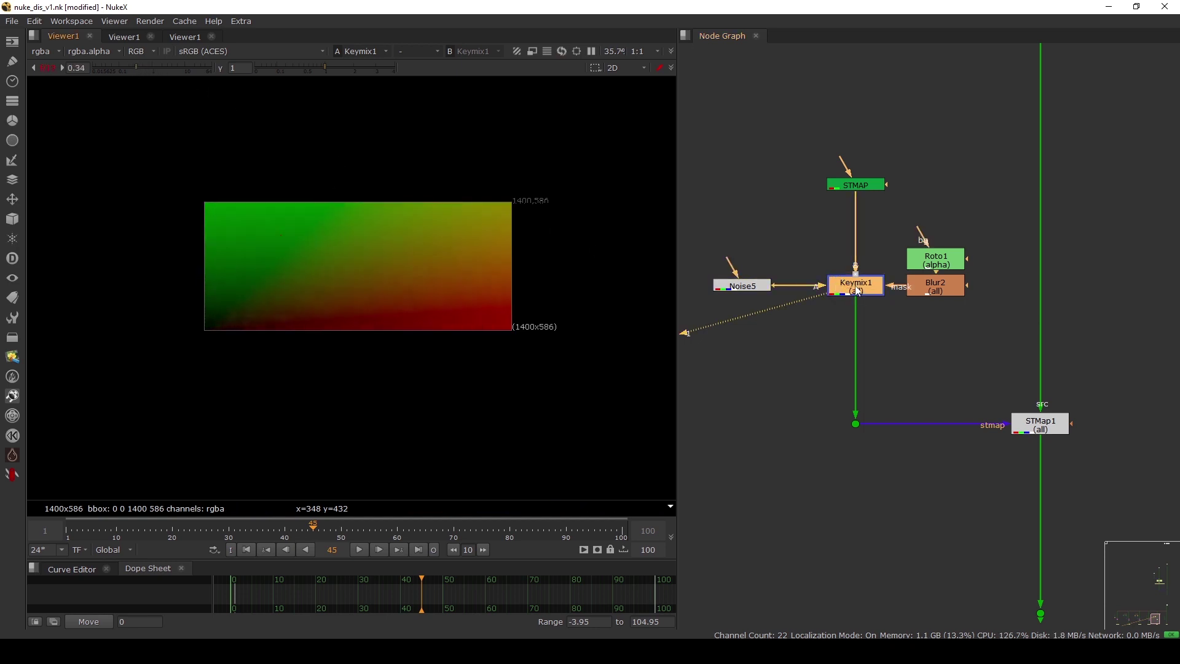
pyautogui.press('d')
pyautogui.press('d')
pyautogui.press('d')
pyautogui.press('d')
# Display the output of STMap1 in the viewer with the gain reset to 1 and the image fitted
pyautogui.click(1051, 424)
pyautogui.press('1')
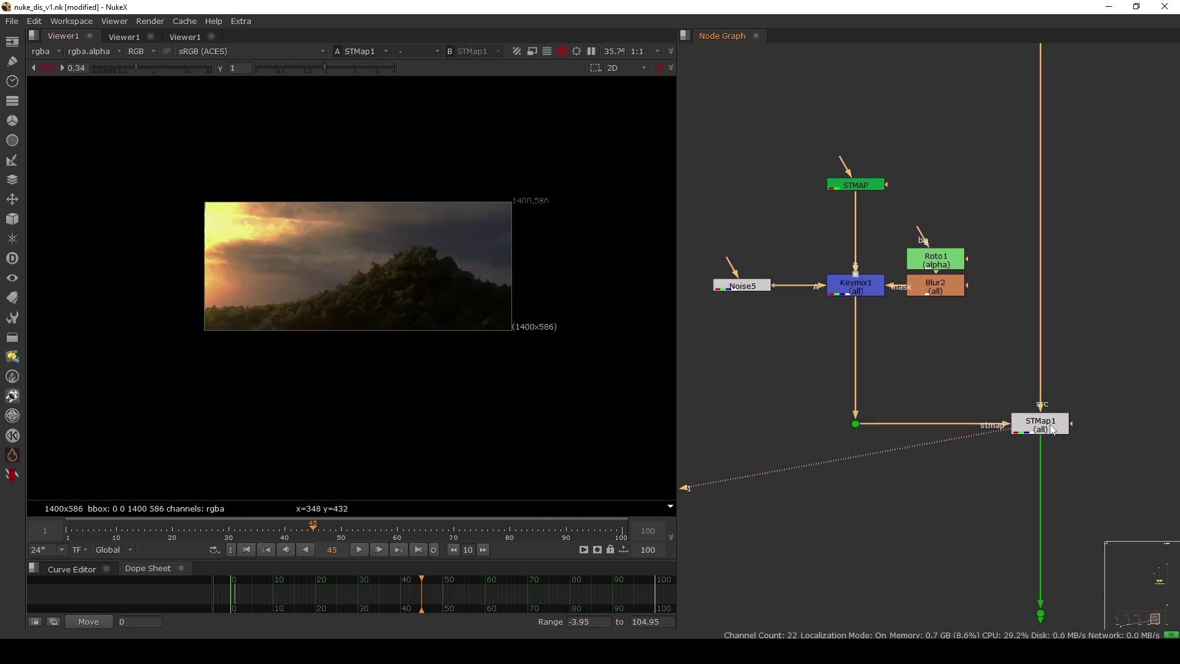
pyautogui.scroll(-2, 1050, 424)
pyautogui.scroll(3, 371, 286)
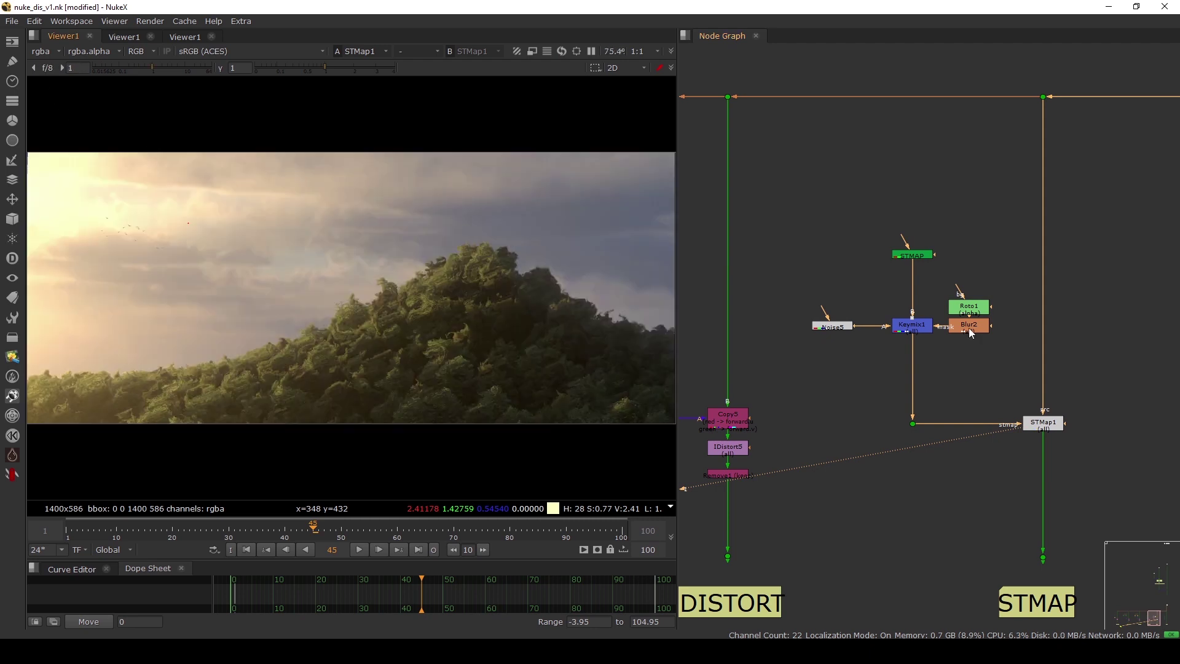
# Move Roto1 and Blur2 away from Keymix1 and toggle Keymix1 off and on to compare its effect
pyautogui.keyDown('ctrl'); pyautogui.moveTo(968, 329); pyautogui.dragTo(985, 331); pyautogui.keyUp('ctrl')
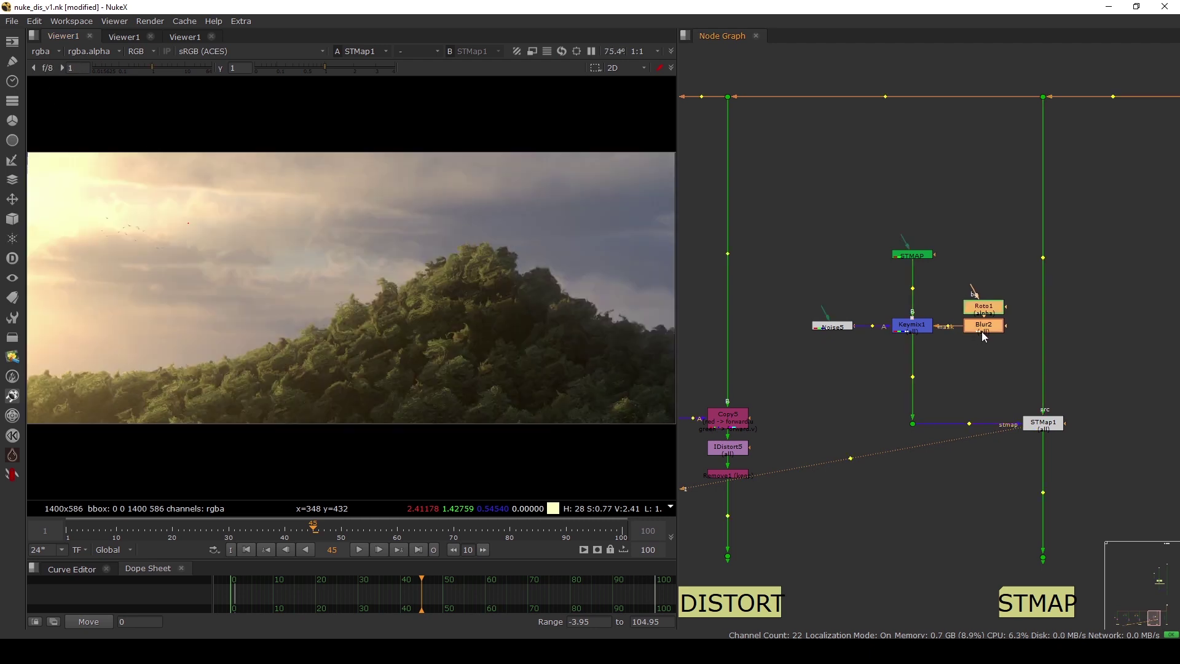
pyautogui.click(944, 343)
pyautogui.click(916, 326)
pyautogui.press('d')
pyautogui.press('d')
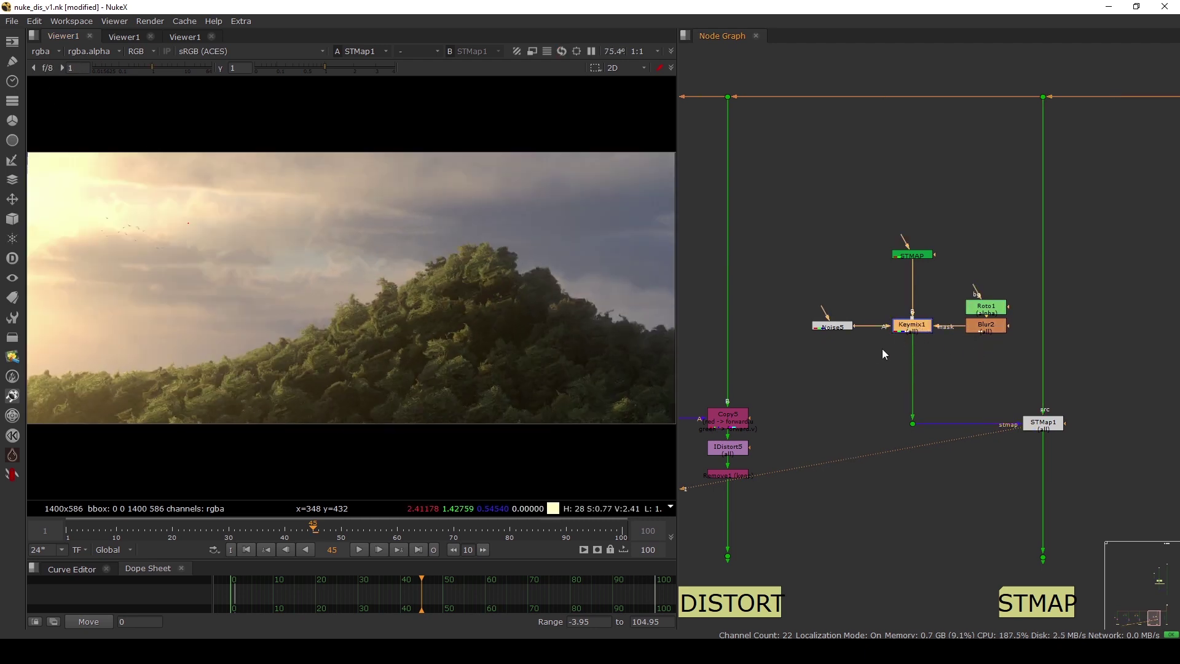
# Replace Keymix1 with a Merge node under STMAP that takes Noise5 as its A input
pyautogui.click(921, 330)
pyautogui.press('Delete')
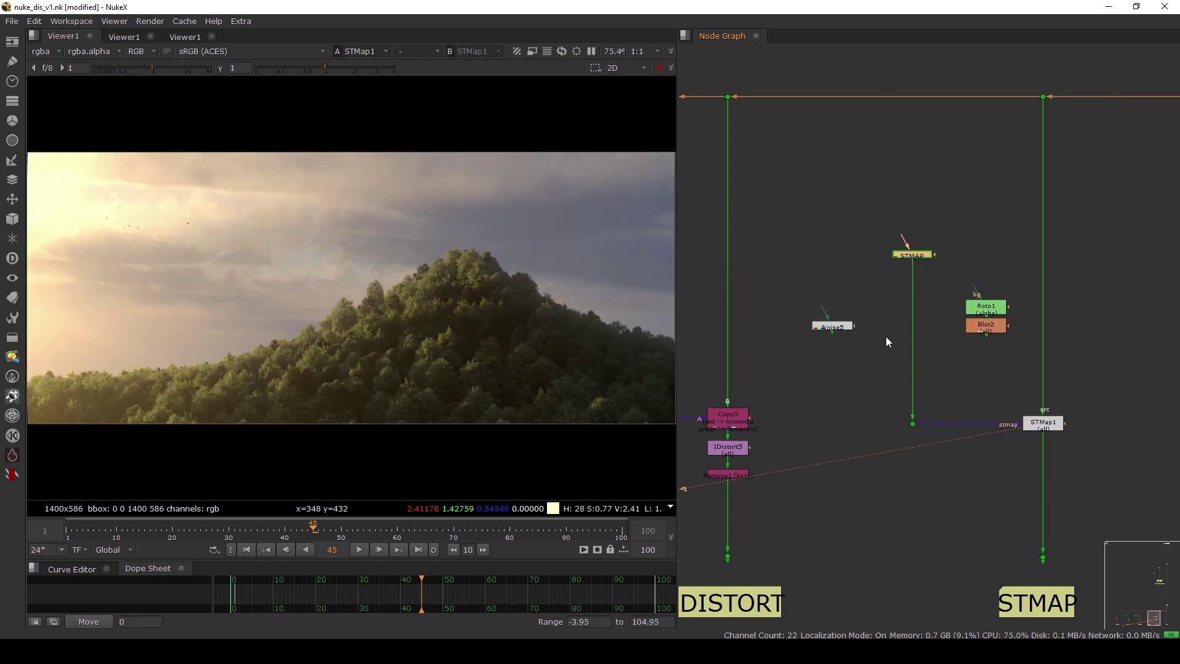
pyautogui.click(887, 336)
pyautogui.press('m')
pyautogui.moveTo(898, 334); pyautogui.dragTo(833, 326)
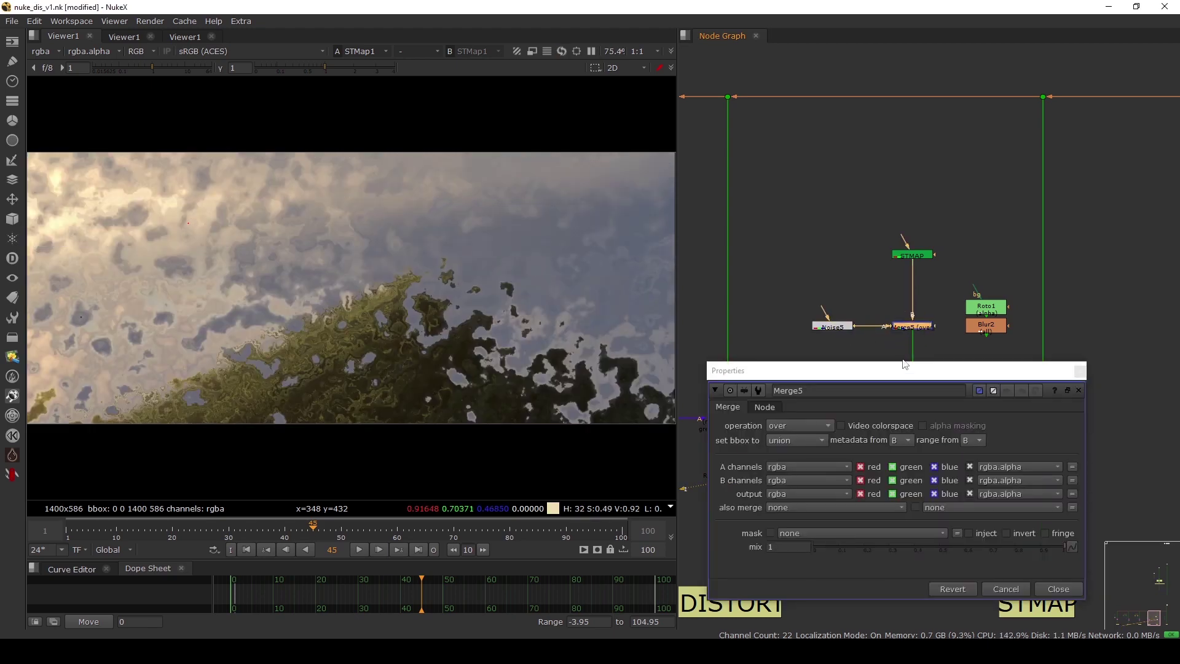
# Set the mix of the new merge to 0.1, comparing it against a mix of 0
pyautogui.moveTo(896, 370); pyautogui.dragTo(980, 164)
pyautogui.doubleClick(878, 339)
pyautogui.write('.2')
pyautogui.press('Return')
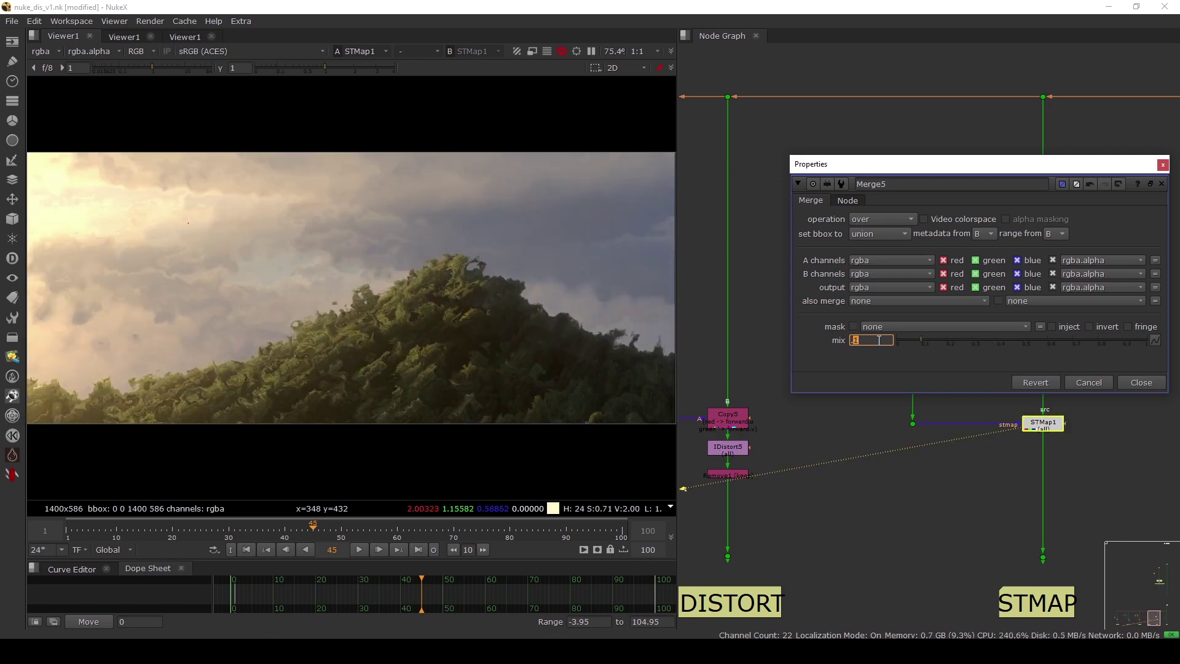
pyautogui.write('0')
pyautogui.press('Return')
pyautogui.write('.2')
pyautogui.press('Return')
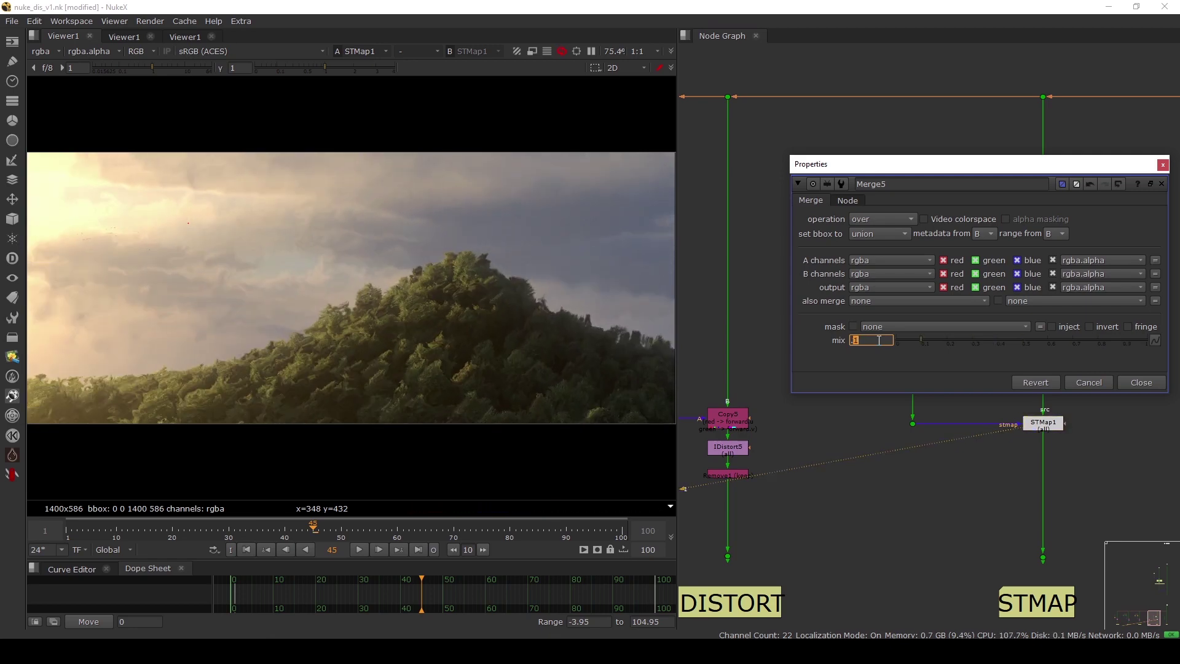
pyautogui.click(1138, 382)
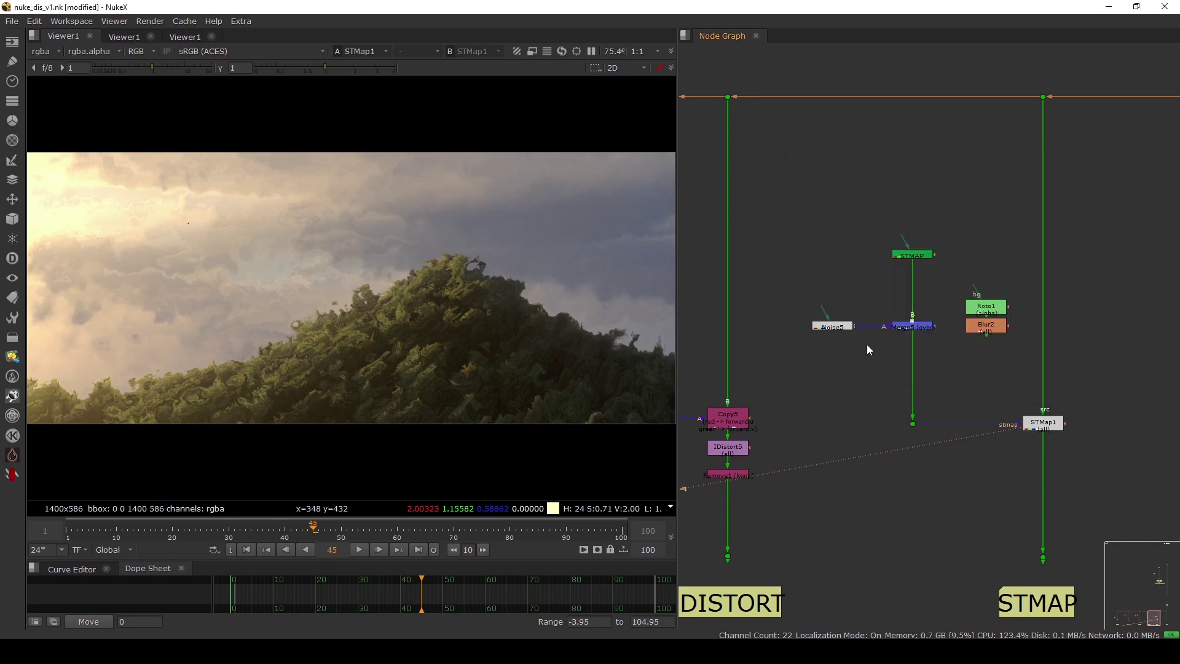
# Add a Blur node with a size of 23 after Noise5 and align it with the merge
pyautogui.press('b')
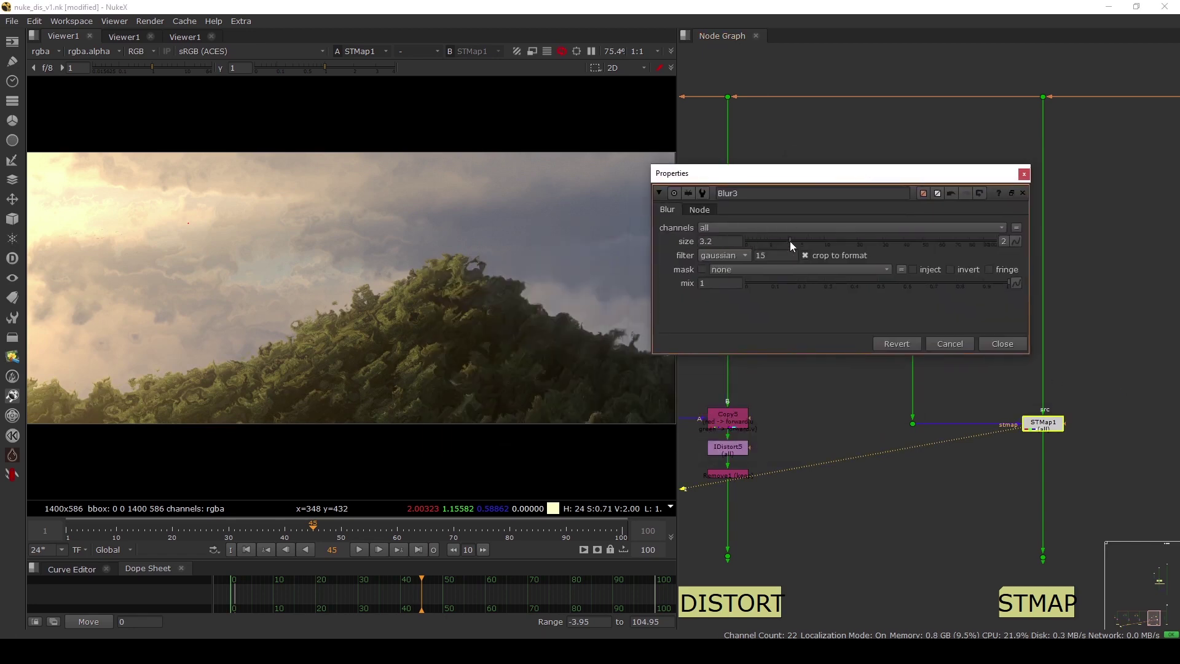
pyautogui.moveTo(790, 241); pyautogui.dragTo(862, 242)
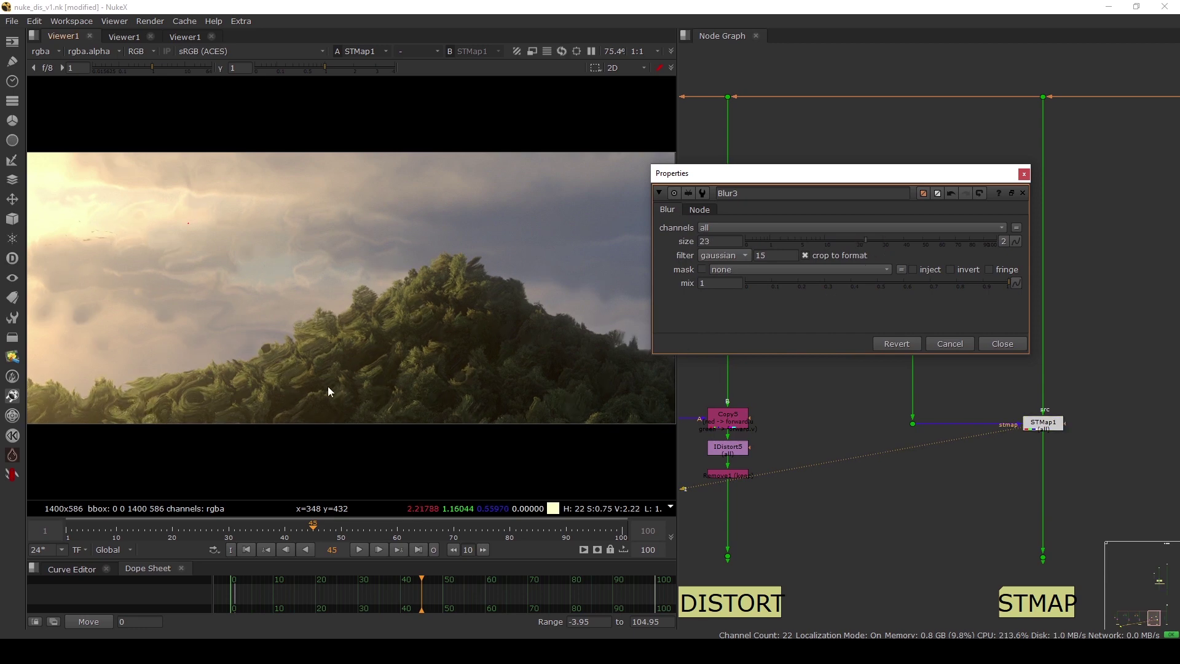
pyautogui.scroll(5, 328, 390)
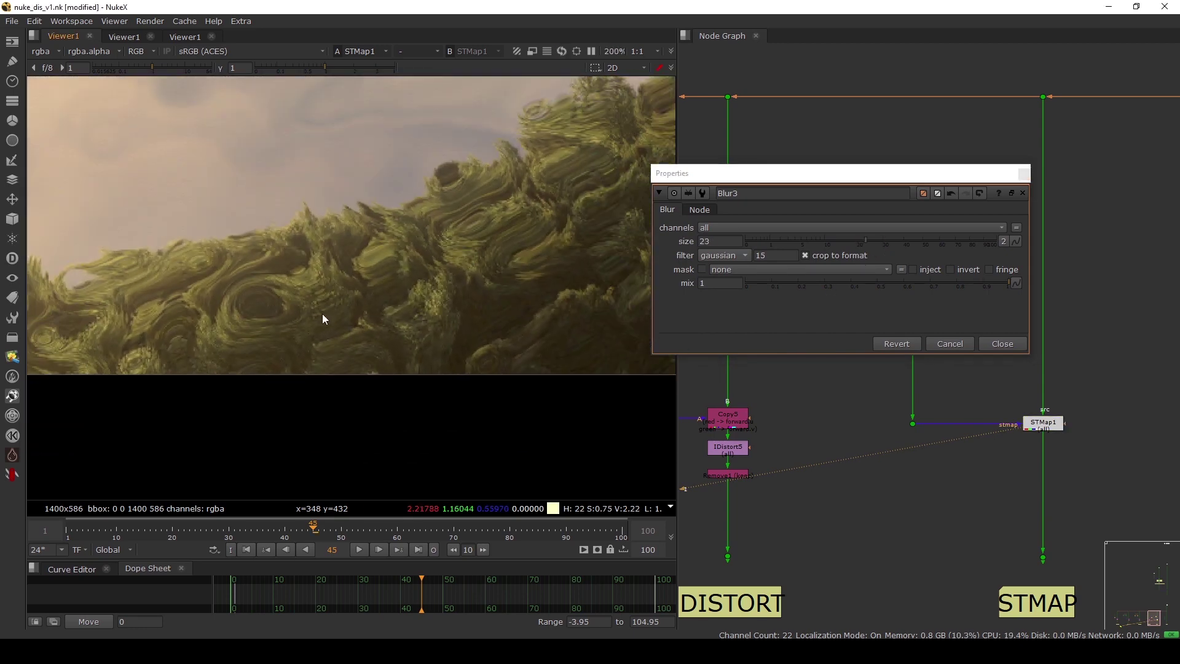
pyautogui.moveTo(322, 314); pyautogui.dragTo(342, 319, button='middle')
pyautogui.click(1002, 344)
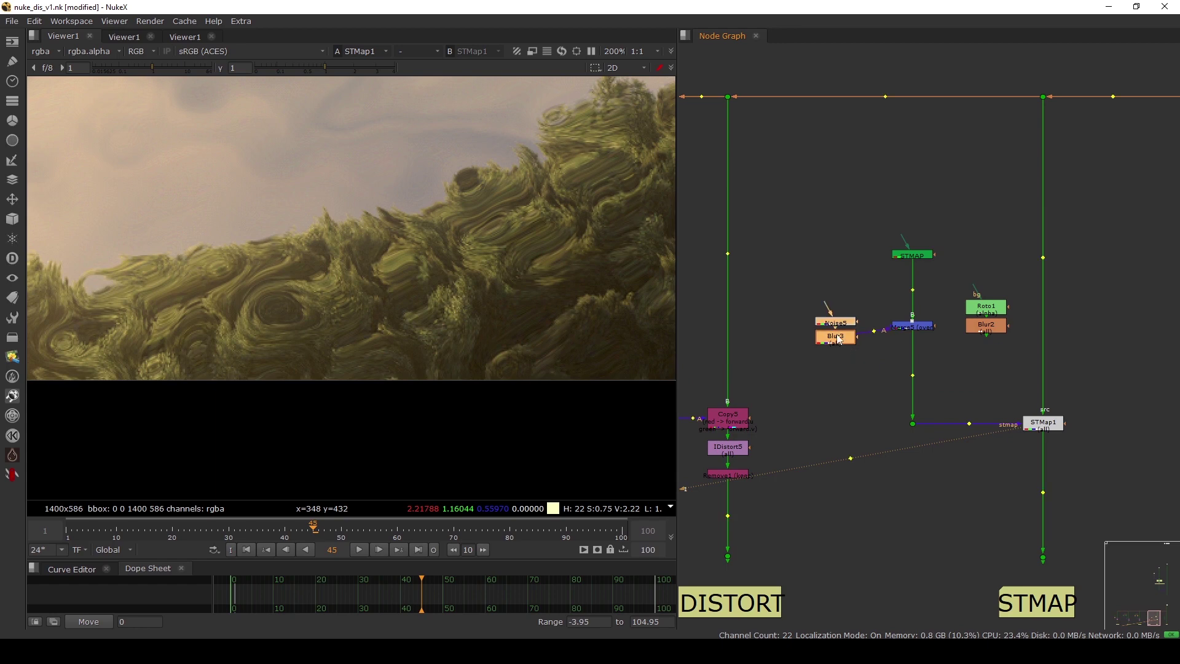
pyautogui.moveTo(837, 338); pyautogui.dragTo(848, 331)
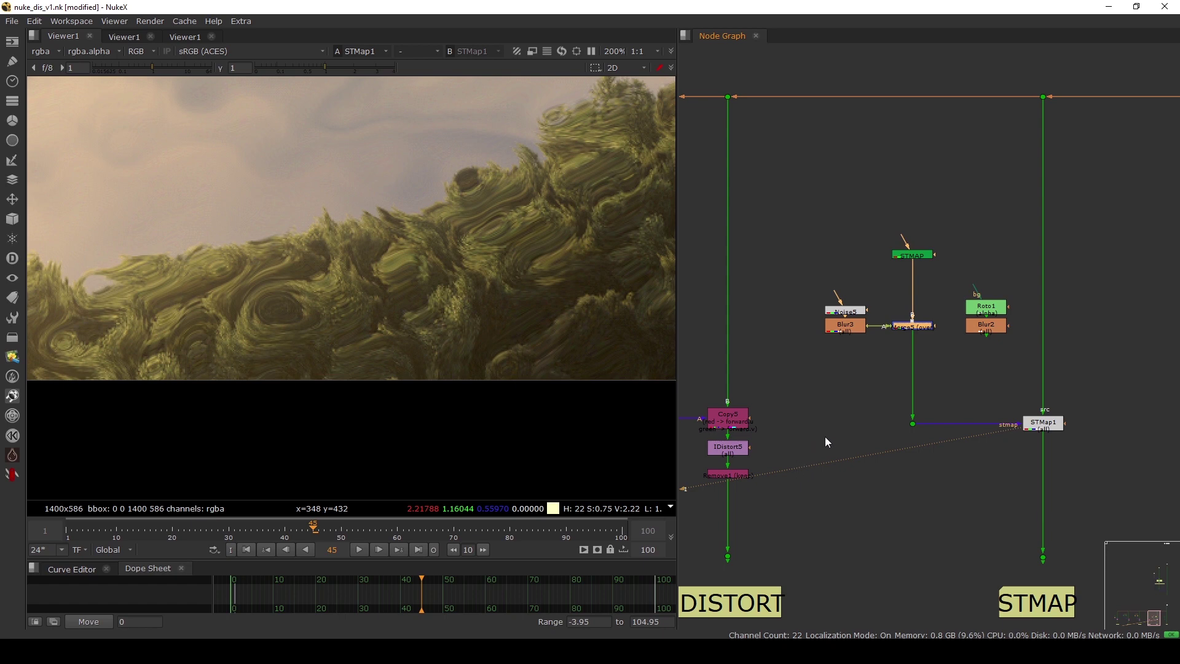
# Shift Noise5 and its blur slightly away from the merge and toggle the merge to compare its effect
pyautogui.keyDown('ctrl'); pyautogui.moveTo(846, 329); pyautogui.dragTo(842, 329); pyautogui.keyUp('ctrl')
pyautogui.click(906, 329)
pyautogui.press('d')
pyautogui.press('d')
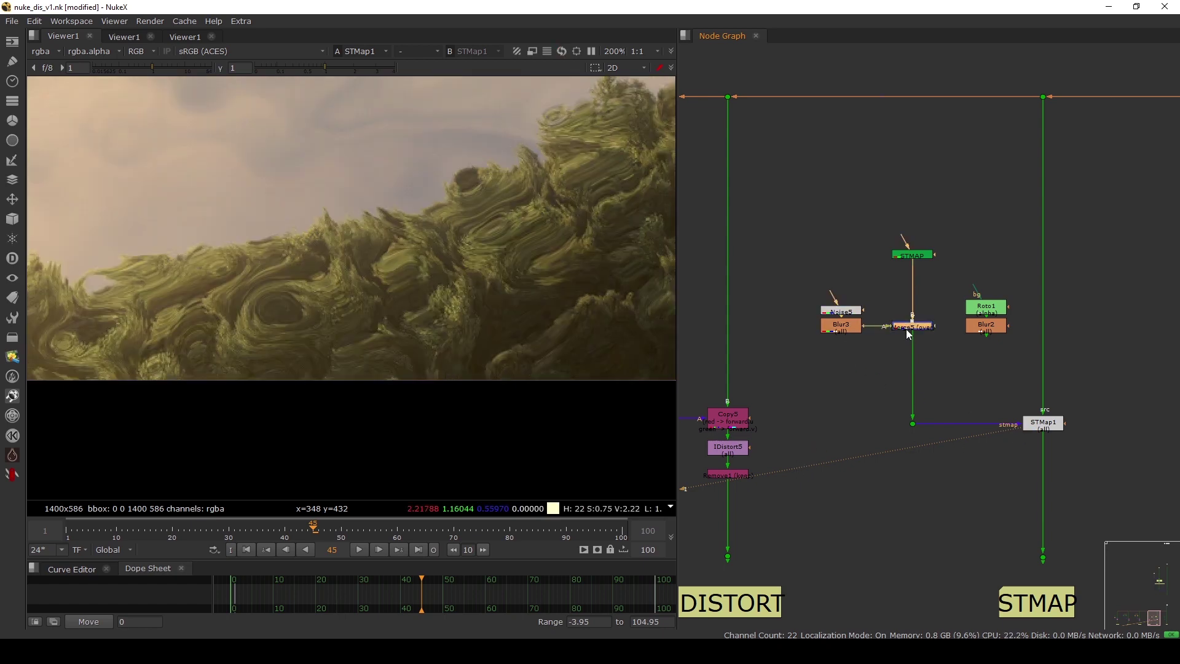
# Reduce the size of the blur below Noise5 and close its properties
pyautogui.doubleClick(853, 330)
pyautogui.moveTo(856, 245); pyautogui.dragTo(831, 247)
pyautogui.click(1003, 345)
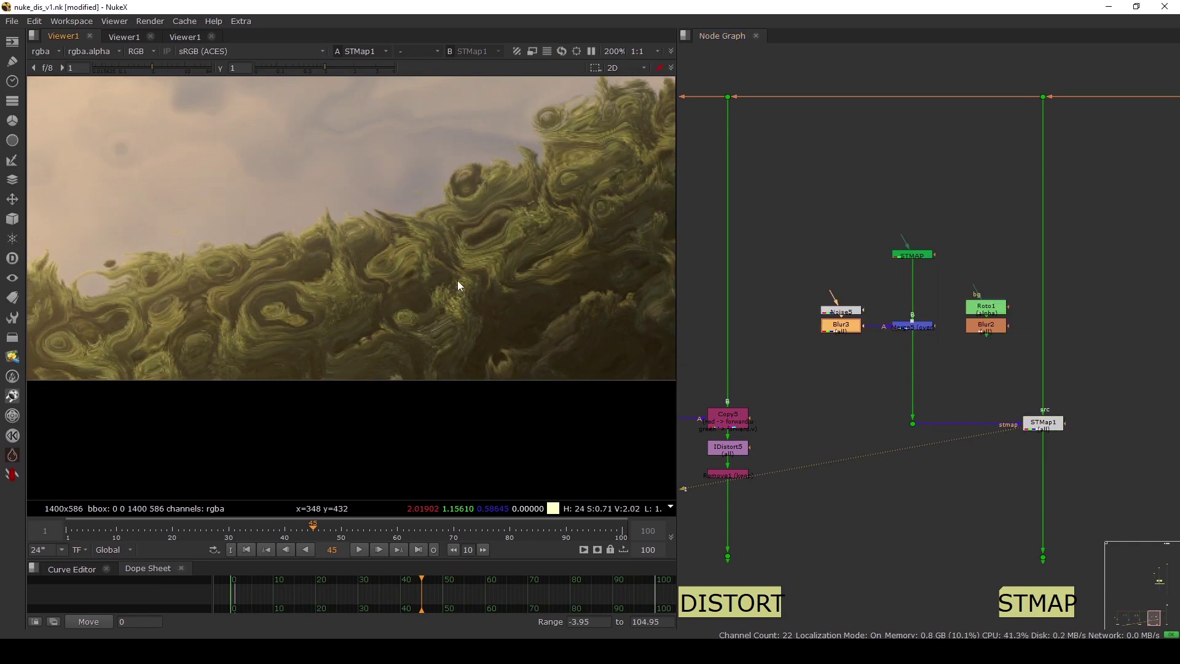
# Fit the STMap result in the viewer and align PxF_Distort in the gizmo setup with the dot below Noise2
pyautogui.press('f')
pyautogui.scroll(-3, 907, 312)
pyautogui.scroll(1, 889, 314)
pyautogui.moveTo(832, 240); pyautogui.dragTo(1019, 403)
pyautogui.scroll(-5, 1019, 403)
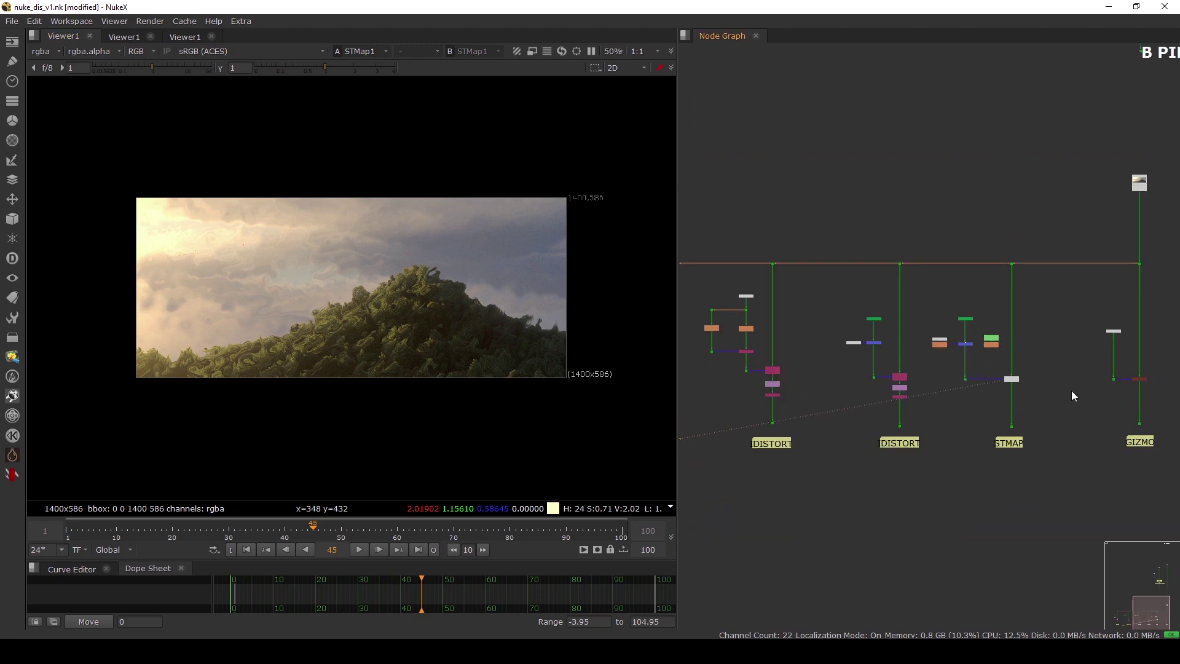
pyautogui.scroll(4, 1072, 375)
pyautogui.moveTo(1085, 375); pyautogui.dragTo(943, 470)
pyautogui.scroll(5, 1009, 348)
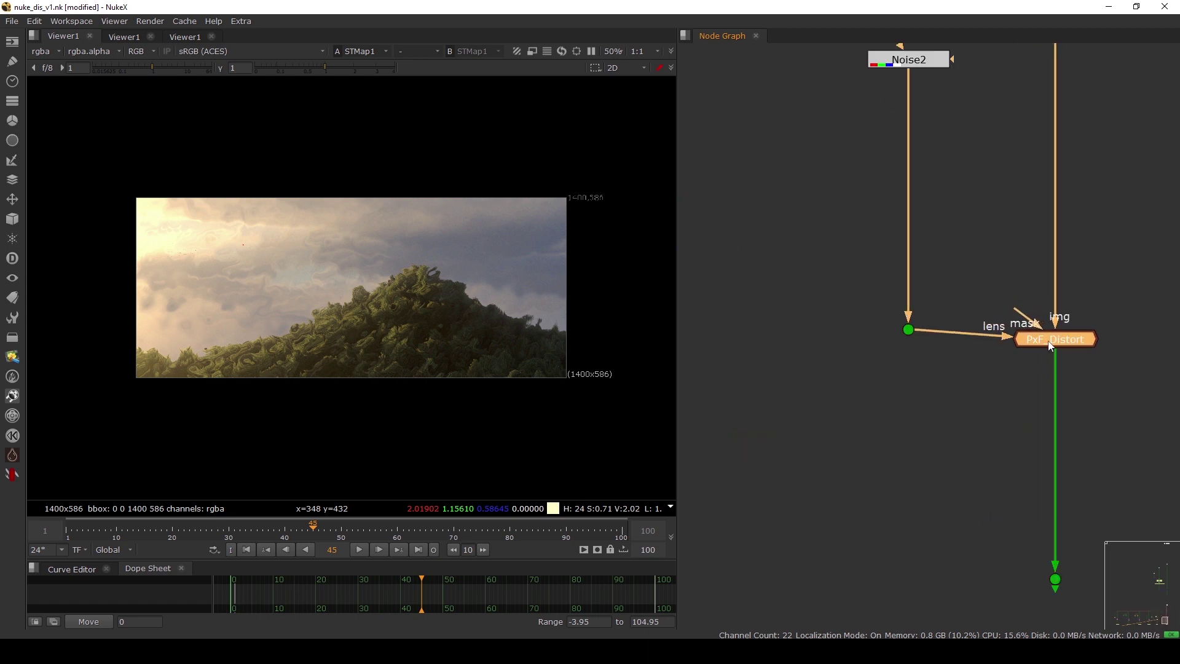
pyautogui.moveTo(1052, 347); pyautogui.dragTo(1058, 338)
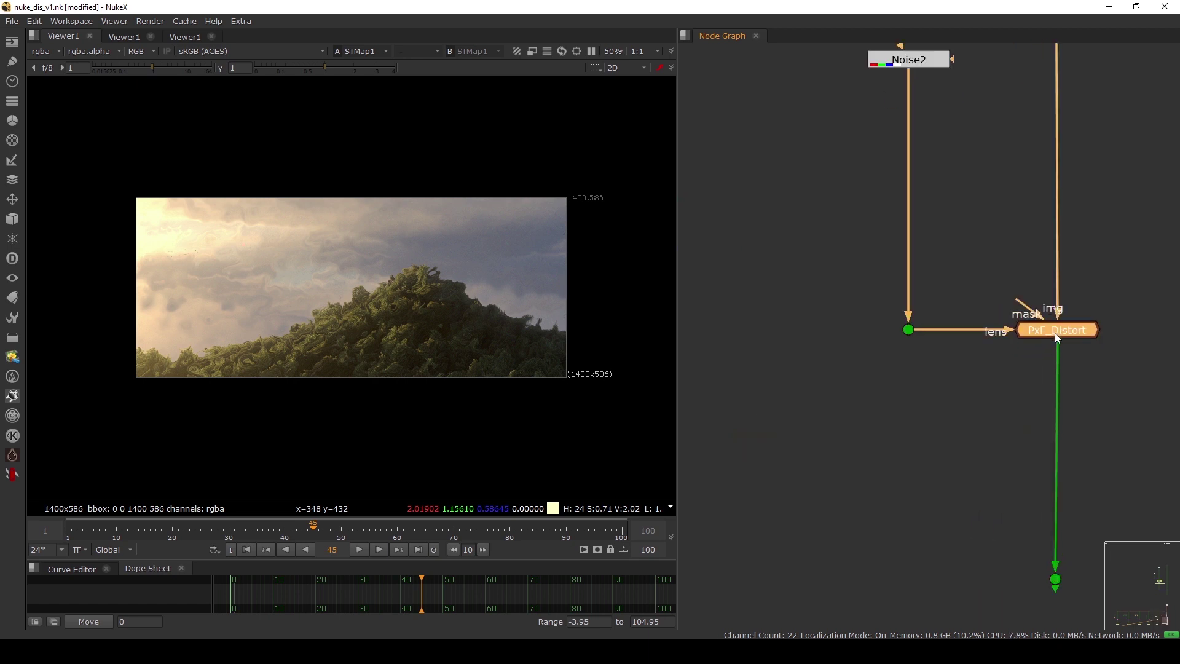
pyautogui.scroll(-3, 1056, 333)
pyautogui.moveTo(1025, 349); pyautogui.dragTo(969, 393, button='middle')
pyautogui.scroll(3, 968, 393)
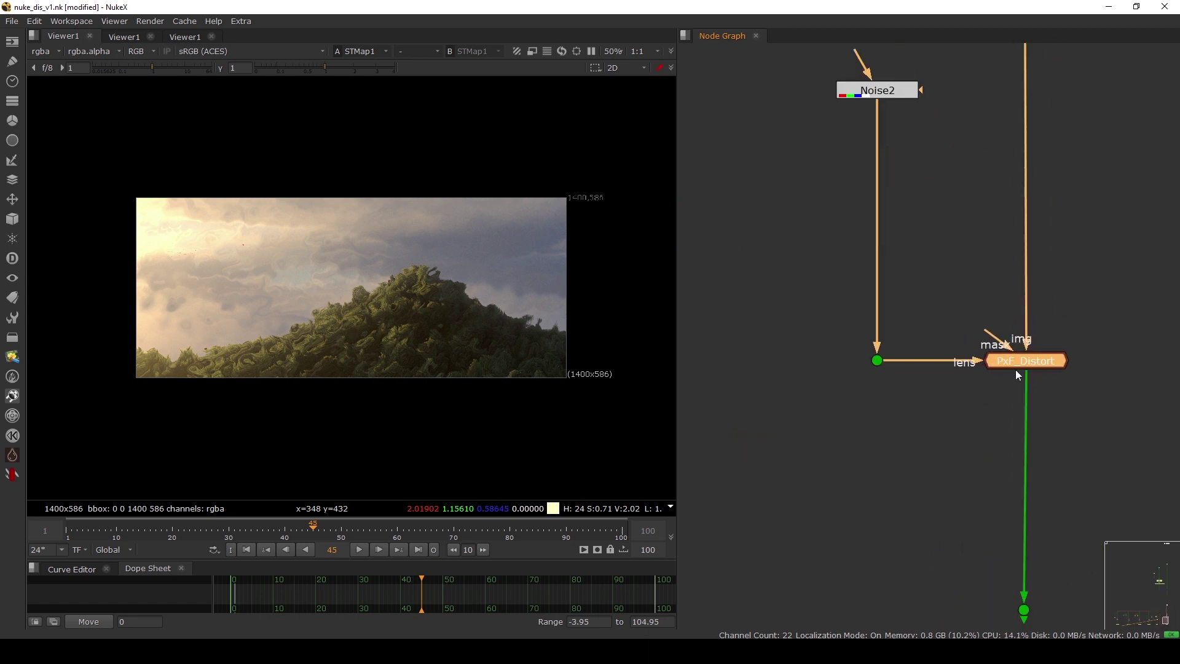
pyautogui.moveTo(1024, 364); pyautogui.dragTo(1012, 400)
pyautogui.scroll(-3, 986, 418)
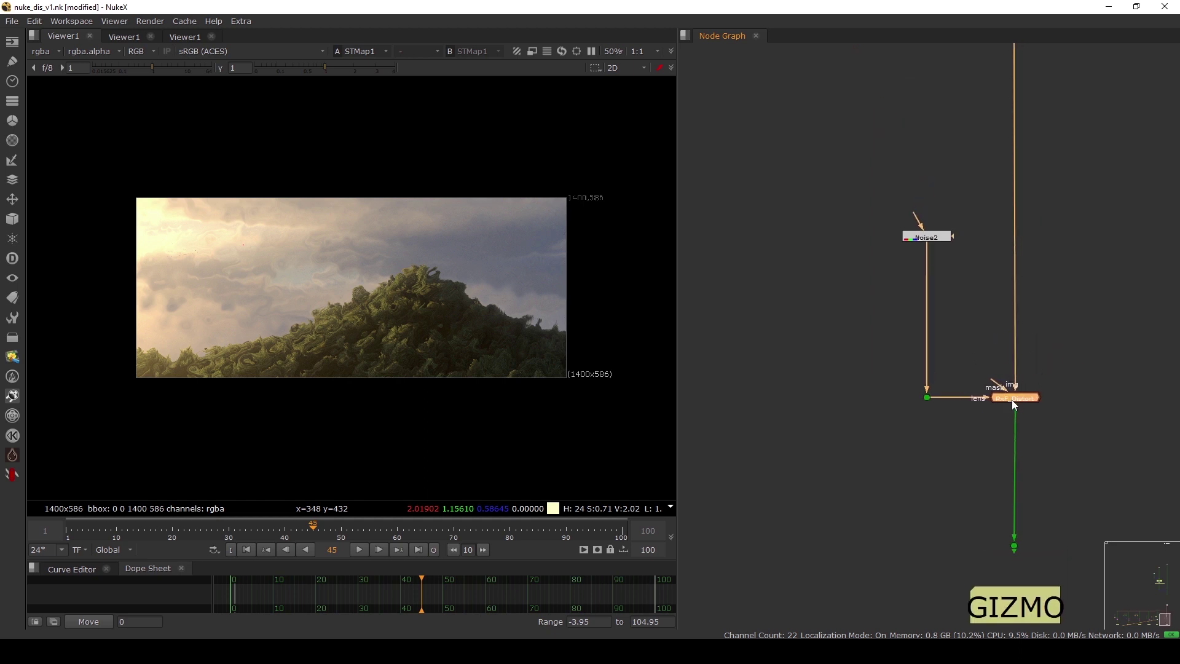
pyautogui.click(1023, 405)
# View PxF_Distort and compare the image with its lens input disconnected and reconnected to the dot below Noise2
pyautogui.scroll(-3, 1023, 404)
pyautogui.moveTo(972, 352); pyautogui.dragTo(950, 350, button='middle')
pyautogui.moveTo(1014, 492); pyautogui.dragTo(893, 254)
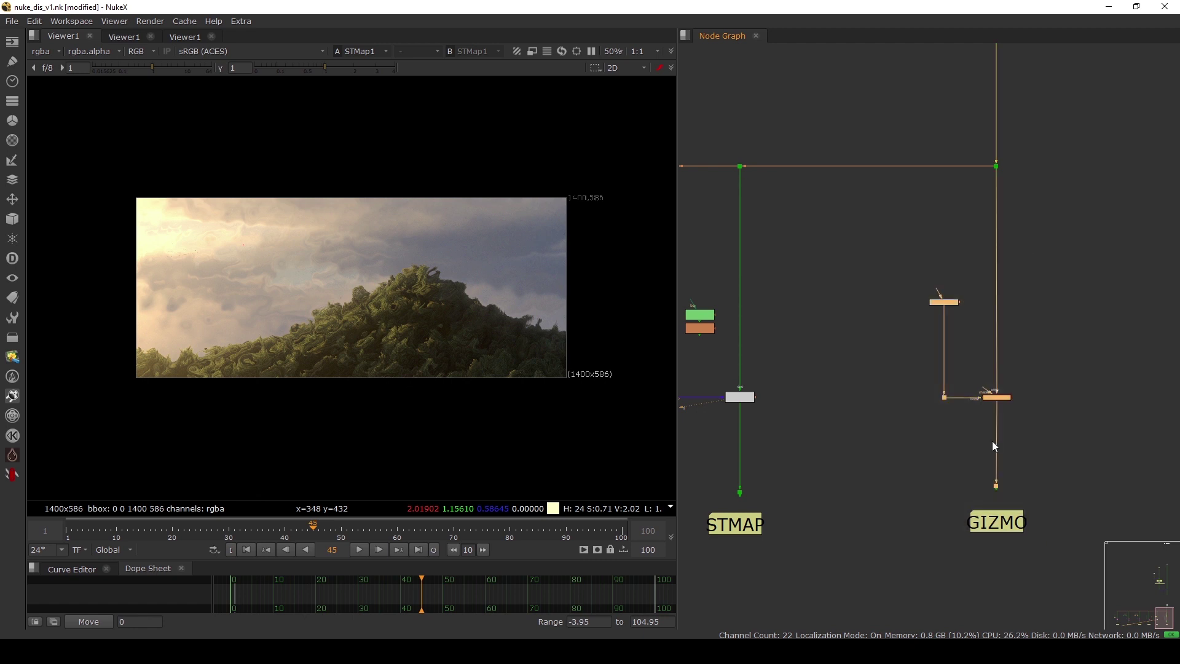
pyautogui.click(995, 406)
pyautogui.scroll(3, 994, 406)
pyautogui.click(996, 397)
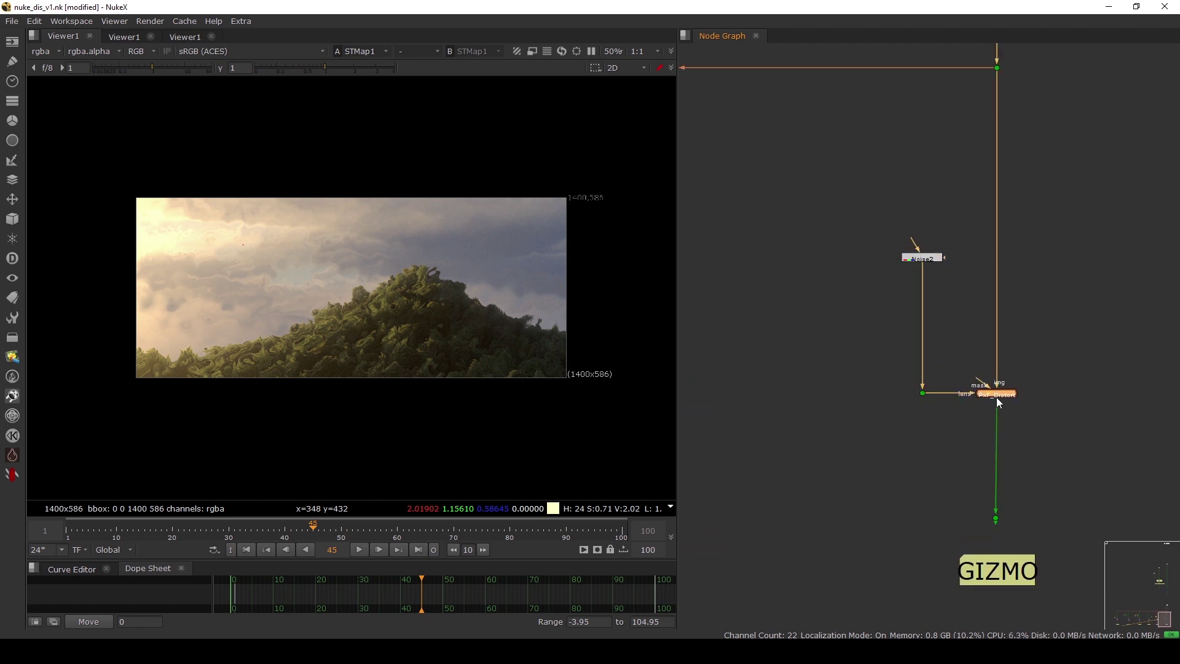
pyautogui.press('1')
pyautogui.scroll(3, 996, 397)
pyautogui.doubleClick(998, 395)
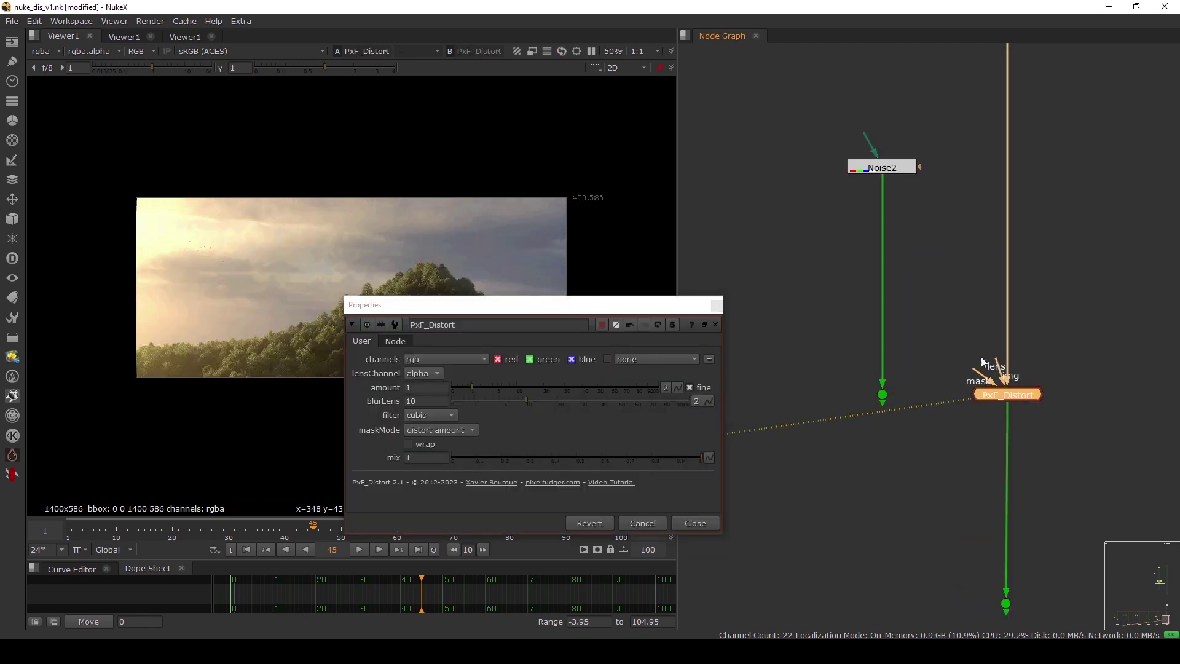
pyautogui.moveTo(885, 403); pyautogui.dragTo(882, 395)
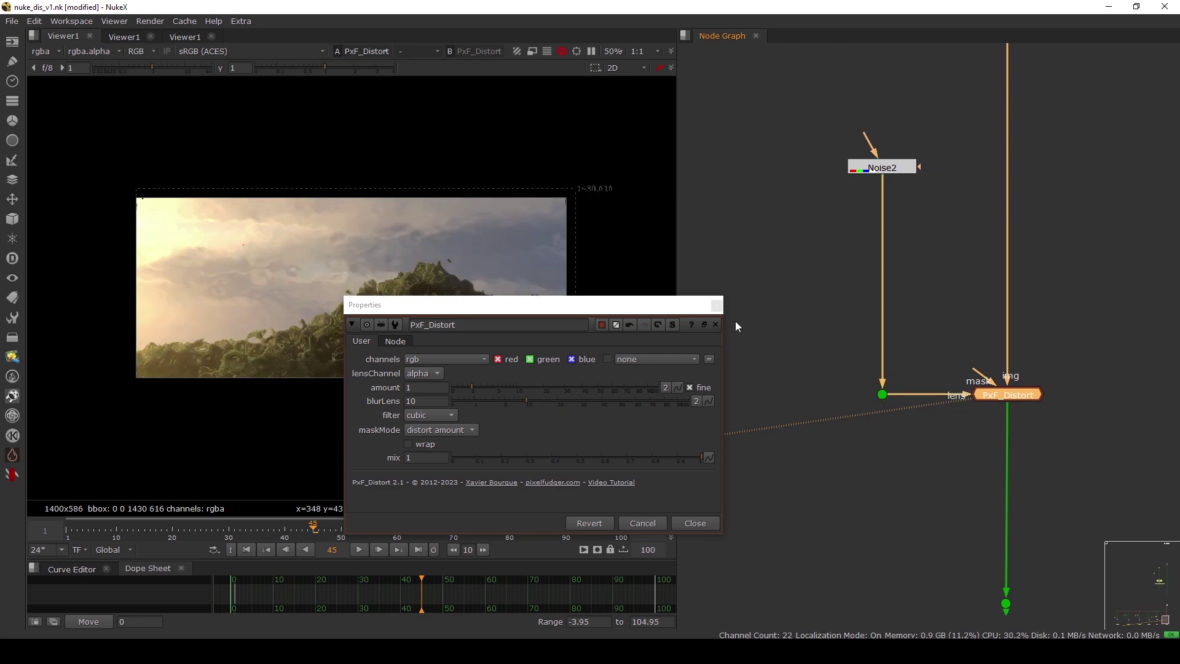
pyautogui.click(716, 305)
# View the noise feeding the gizmo's lens input and return the viewer to PxF_Distort
pyautogui.click(883, 395)
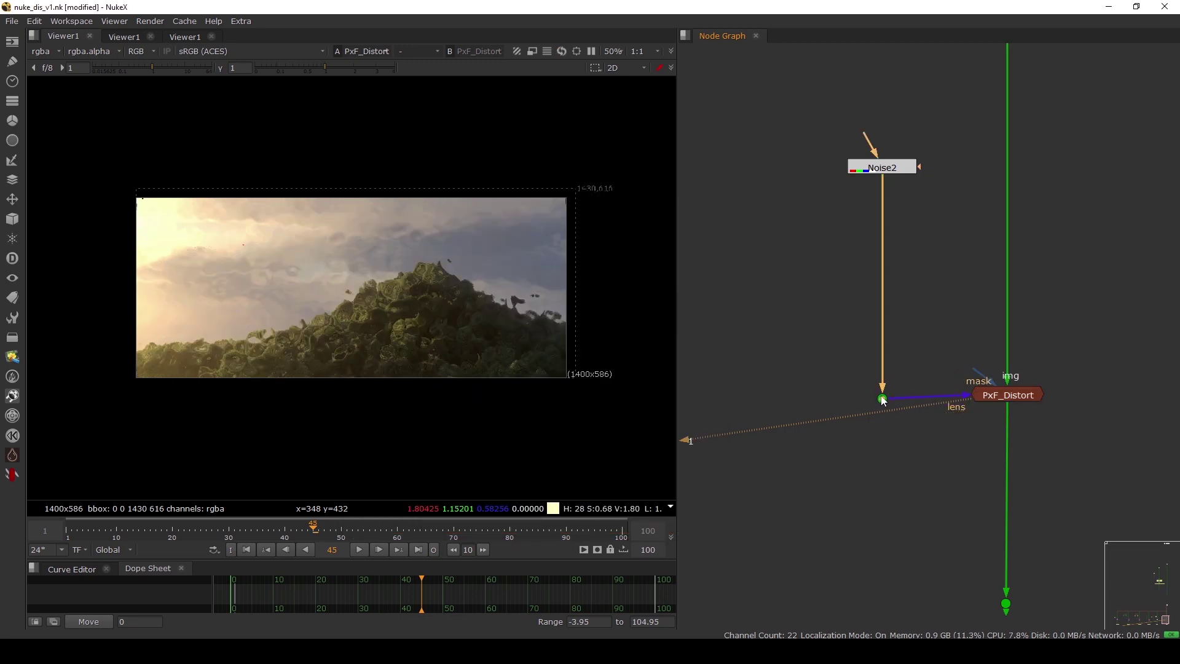
pyautogui.press('1')
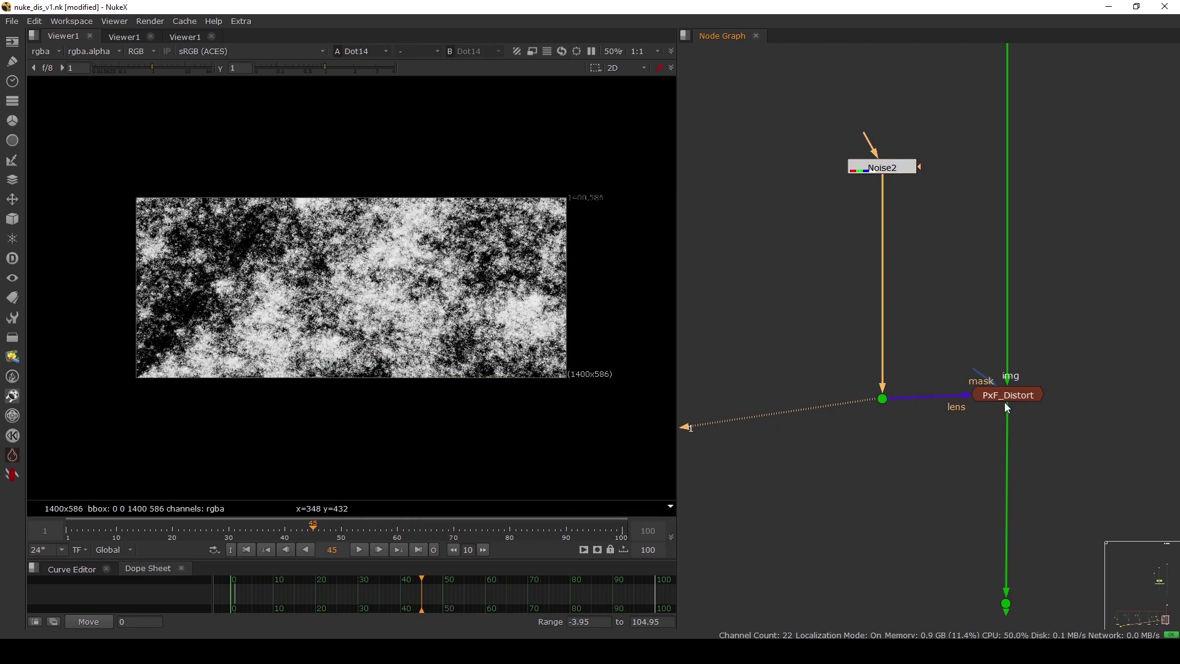
pyautogui.click(1009, 397)
pyautogui.press('1')
# Raise the PxF_Distort amount to 2.7 and its blurLens to 23
pyautogui.doubleClick(1008, 401)
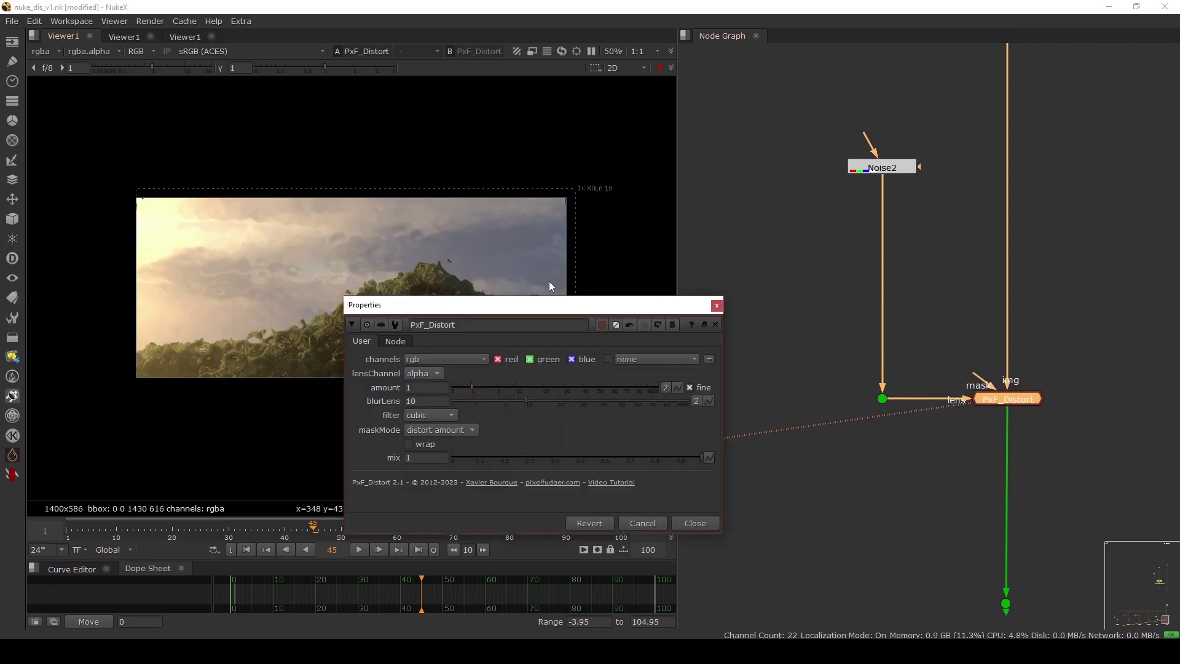
pyautogui.moveTo(534, 308); pyautogui.dragTo(863, 163)
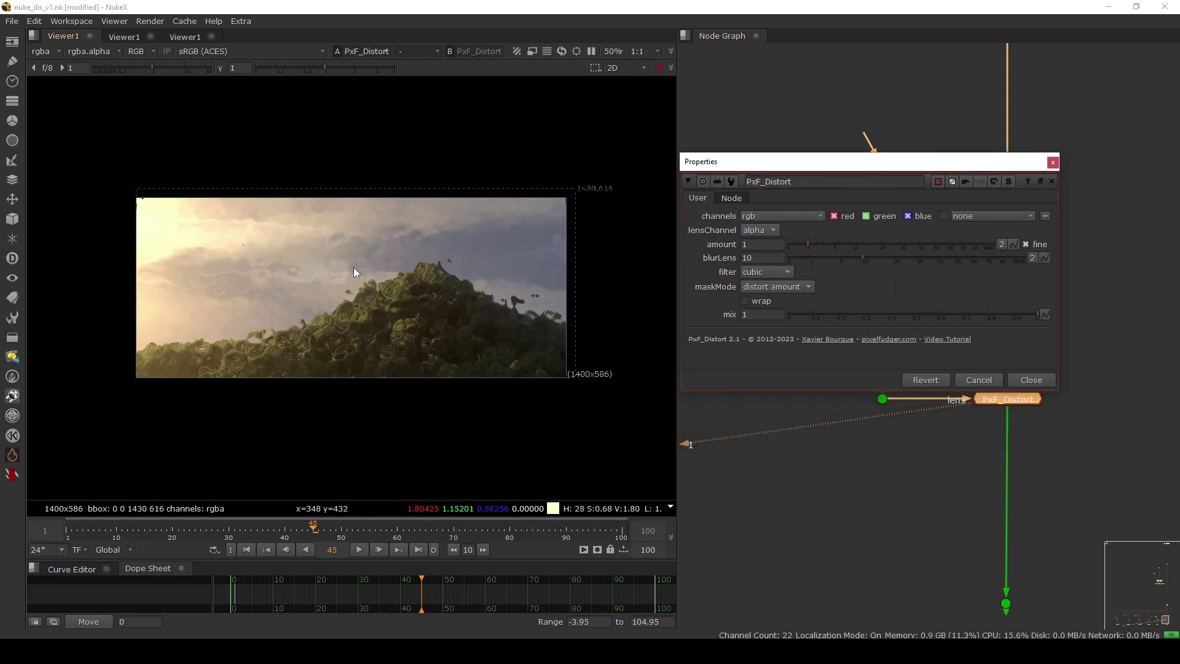
pyautogui.scroll(2, 354, 270)
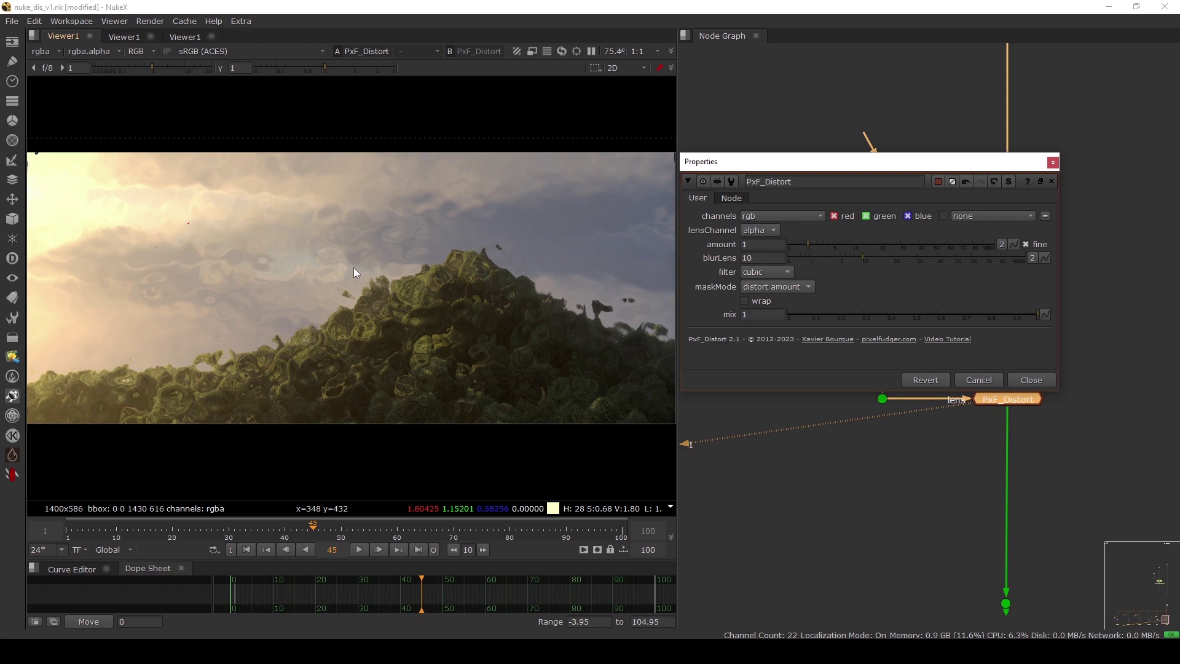
pyautogui.moveTo(807, 244); pyautogui.dragTo(901, 260)
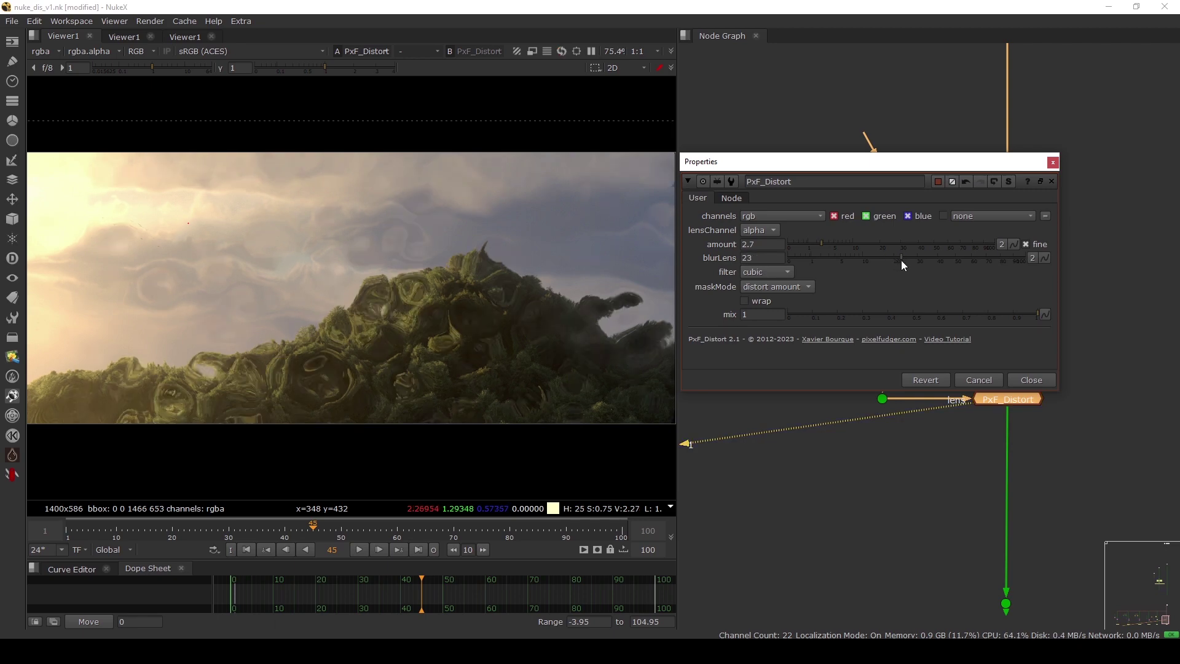
# Move the PxF_Distort properties aside and review the gizmo setup against the other setups in the node graph
pyautogui.moveTo(913, 160); pyautogui.dragTo(741, 384)
pyautogui.scroll(-6, 859, 210)
pyautogui.scroll(5, 853, 225)
pyautogui.moveTo(802, 233); pyautogui.dragTo(930, 279, button='middle')
pyautogui.scroll(2, 802, 203)
pyautogui.click(801, 197)
pyautogui.scroll(-10, 801, 198)
pyautogui.scroll(-2, 885, 233)
pyautogui.scroll(4, 880, 217)
pyautogui.scroll(-6, 858, 215)
pyautogui.scroll(8, 902, 252)
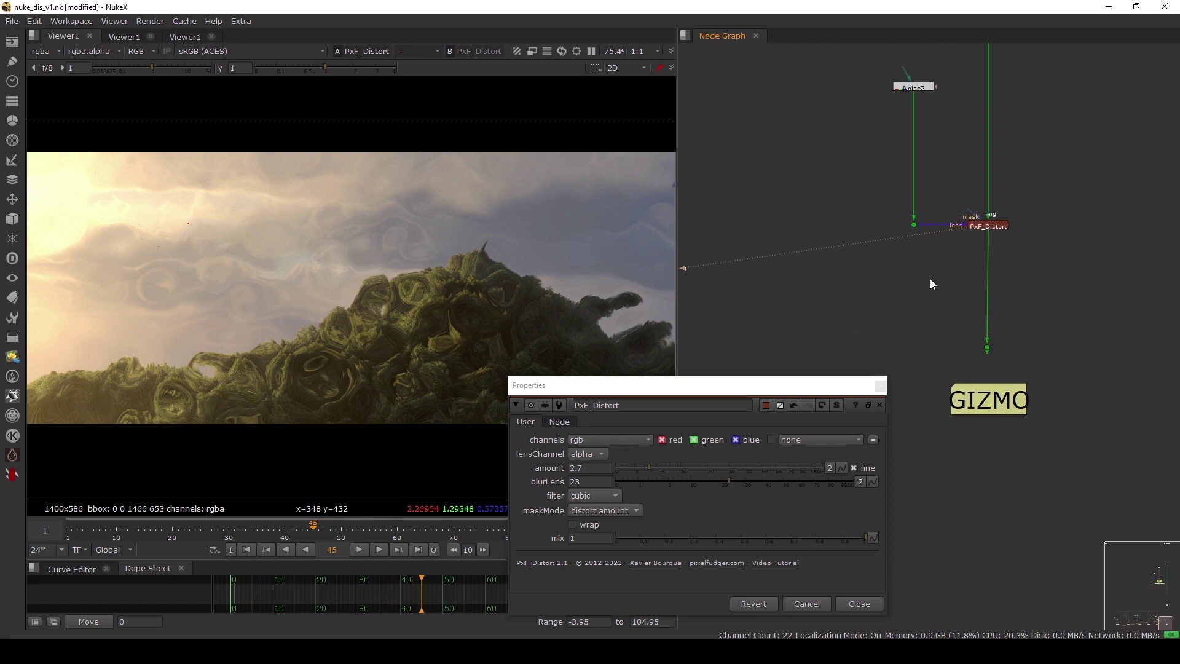
# Set blurLens to 24 and try red as the lens channel before returning it to alpha
pyautogui.moveTo(699, 388); pyautogui.dragTo(942, 169)
pyautogui.moveTo(971, 262)
pyautogui.mouseDown()
pyautogui.moveTo(959, 260)
pyautogui.moveTo(979, 263)
pyautogui.mouseUp()
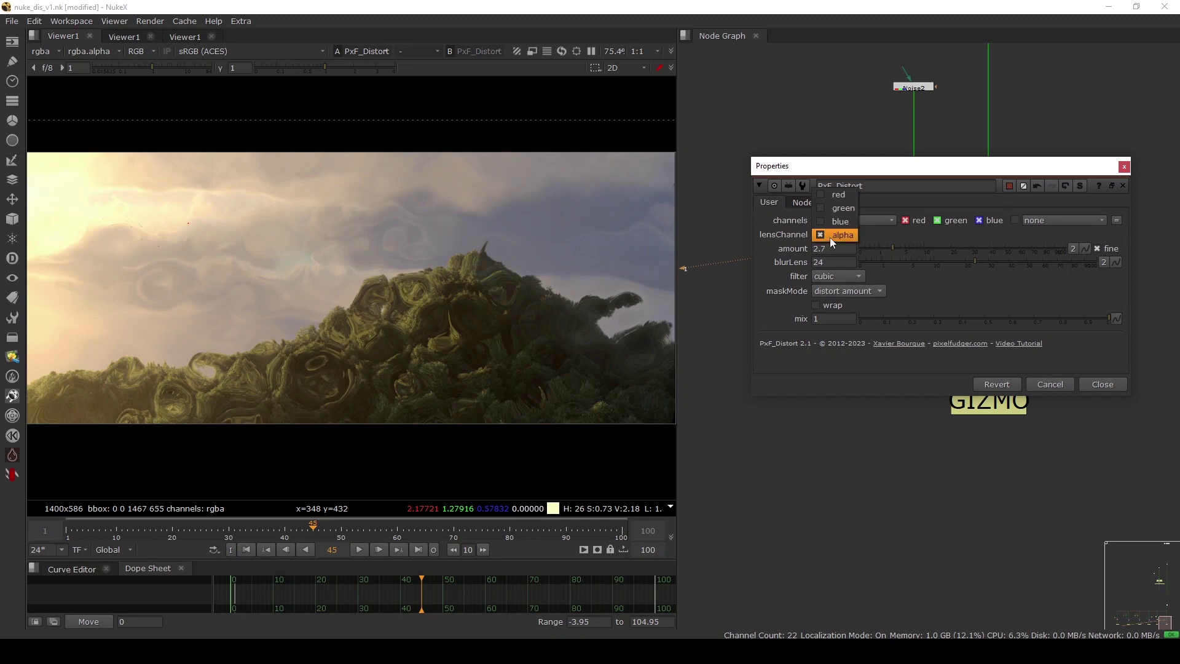
pyautogui.click(834, 196)
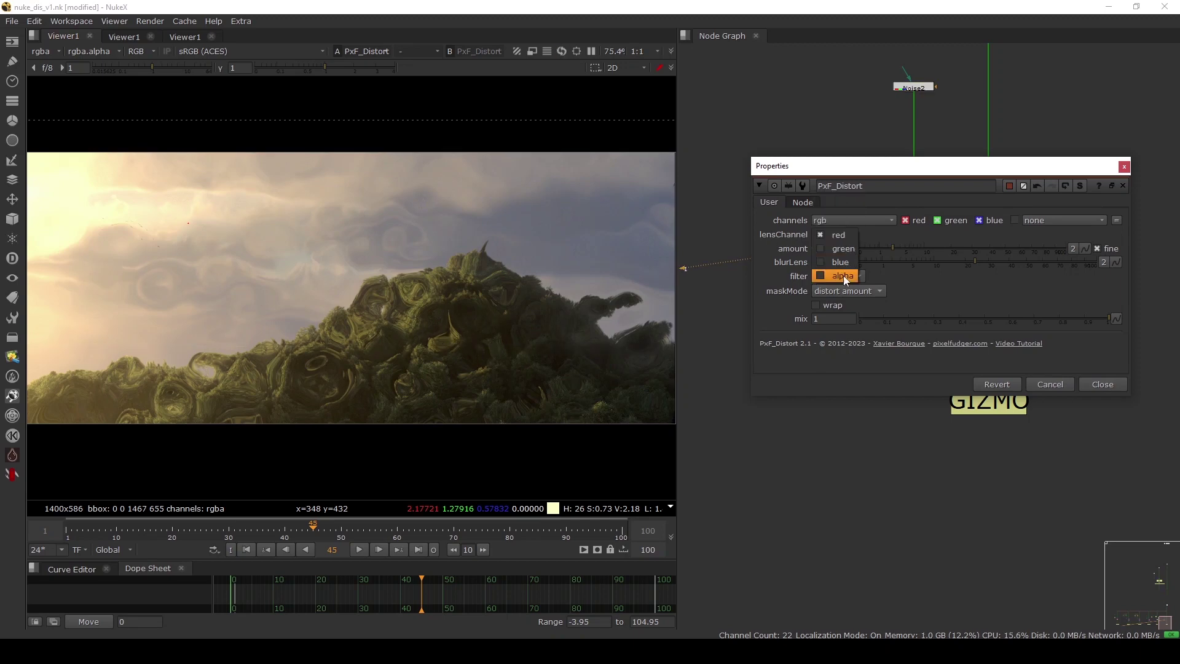
pyautogui.click(844, 278)
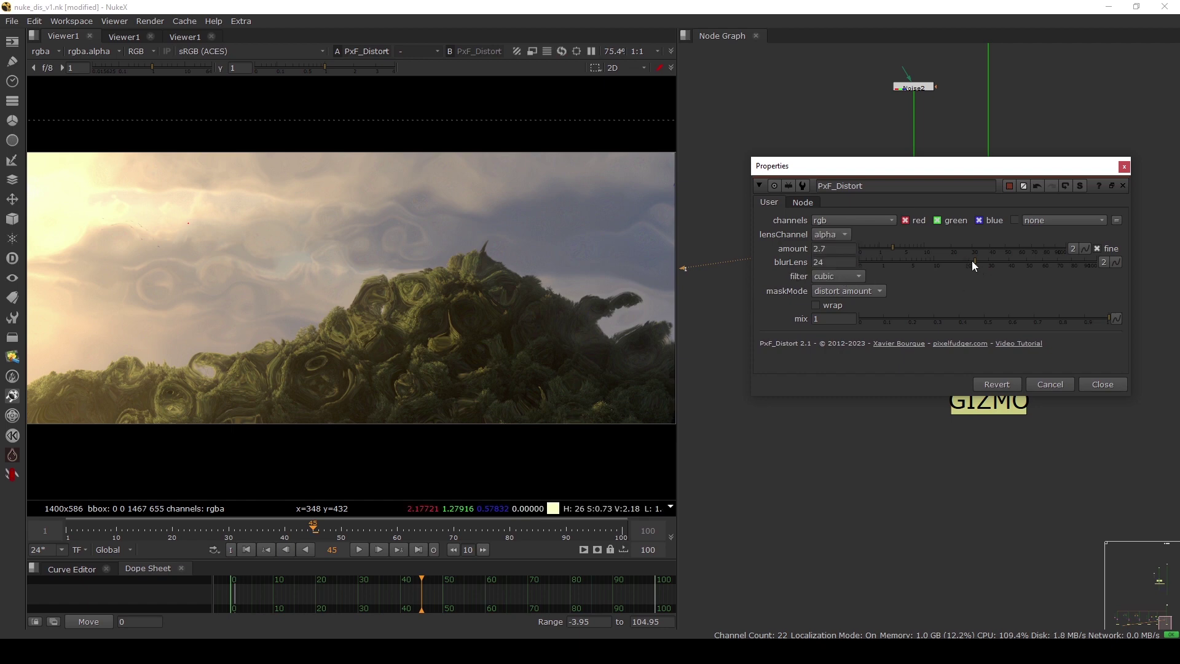
# Set the PxF_Distort blurLens to 10.8 and its amount to 3.8
pyautogui.moveTo(971, 261); pyautogui.dragTo(949, 262)
pyautogui.moveTo(892, 249); pyautogui.dragTo(950, 263)
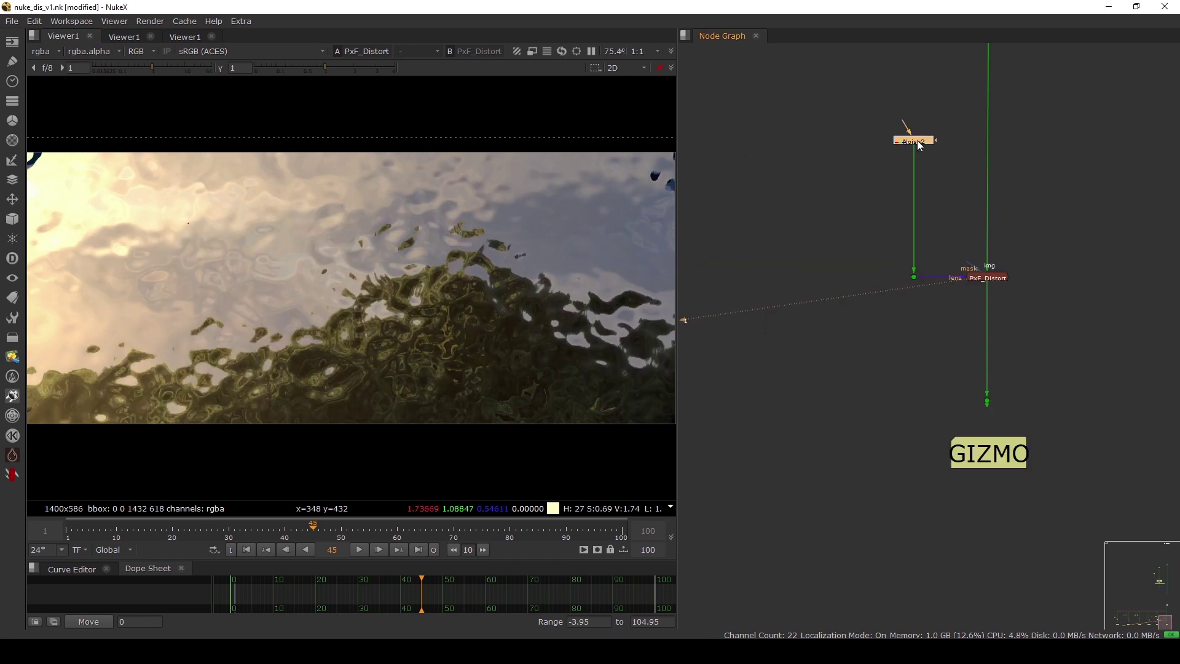
# Open the internal node graph of PxF_Distort and examine how its nodes are wired
pyautogui.doubleClick(987, 278)
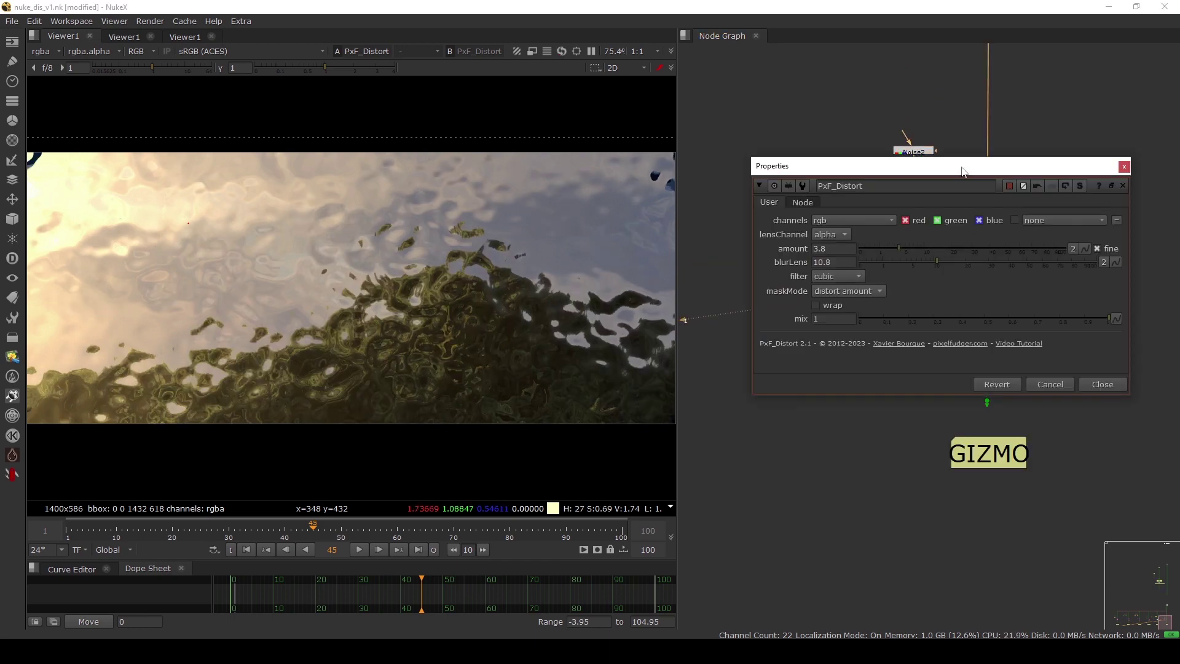
pyautogui.moveTo(962, 170); pyautogui.dragTo(527, 335)
pyautogui.click(951, 199)
pyautogui.moveTo(873, 386); pyautogui.dragTo(921, 272, button='middle')
pyautogui.scroll(3, 922, 273)
pyautogui.moveTo(905, 257)
pyautogui.mouseDown()
pyautogui.moveTo(906, 237)
pyautogui.moveTo(886, 250)
pyautogui.moveTo(905, 242)
pyautogui.mouseUp()
pyautogui.scroll(-2, 956, 225)
pyautogui.moveTo(955, 225); pyautogui.dragTo(923, 290, button='middle')
pyautogui.scroll(-4, 969, 257)
pyautogui.moveTo(969, 257); pyautogui.dragTo(942, 297, button='middle')
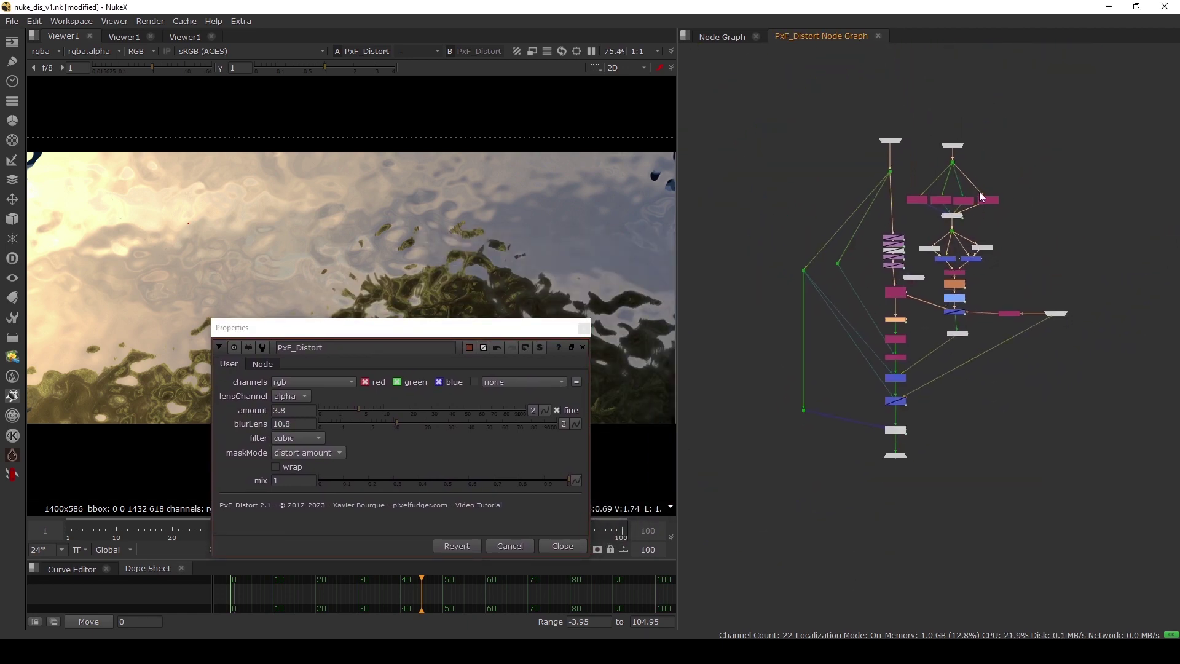
pyautogui.scroll(3, 979, 192)
pyautogui.scroll(-3, 980, 192)
# Move the lens-processing branch inside PxF_Distort farther from the main image branch
pyautogui.moveTo(1129, 70); pyautogui.dragTo(902, 368)
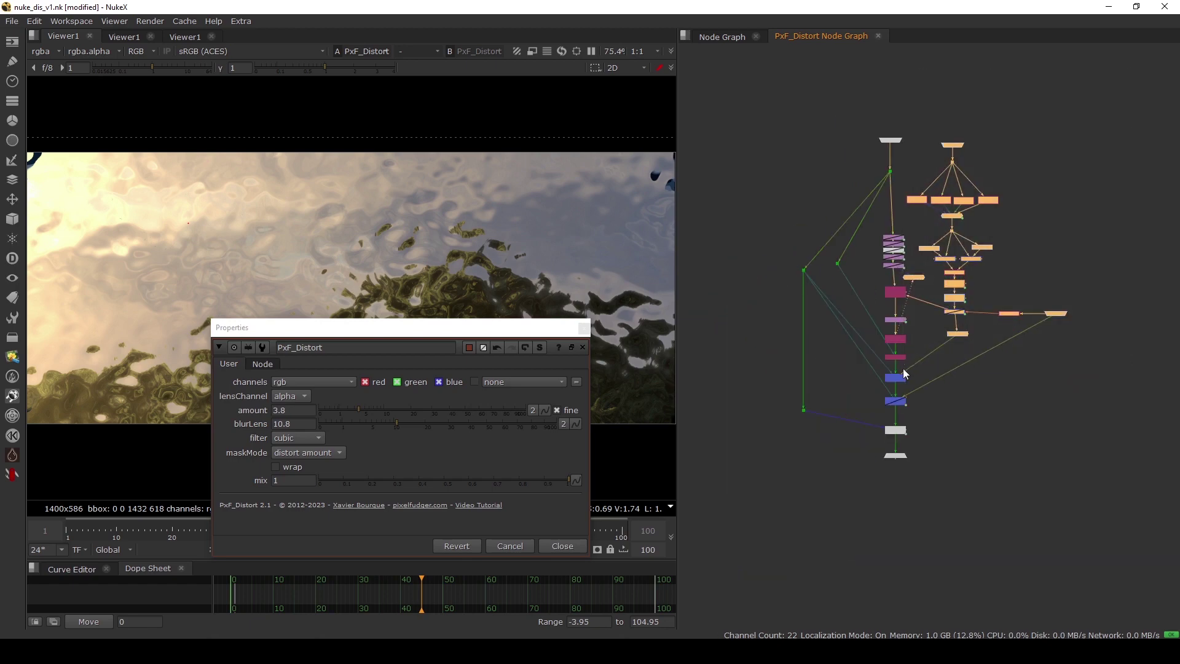
pyautogui.moveTo(953, 336); pyautogui.dragTo(987, 324)
pyautogui.click(963, 313)
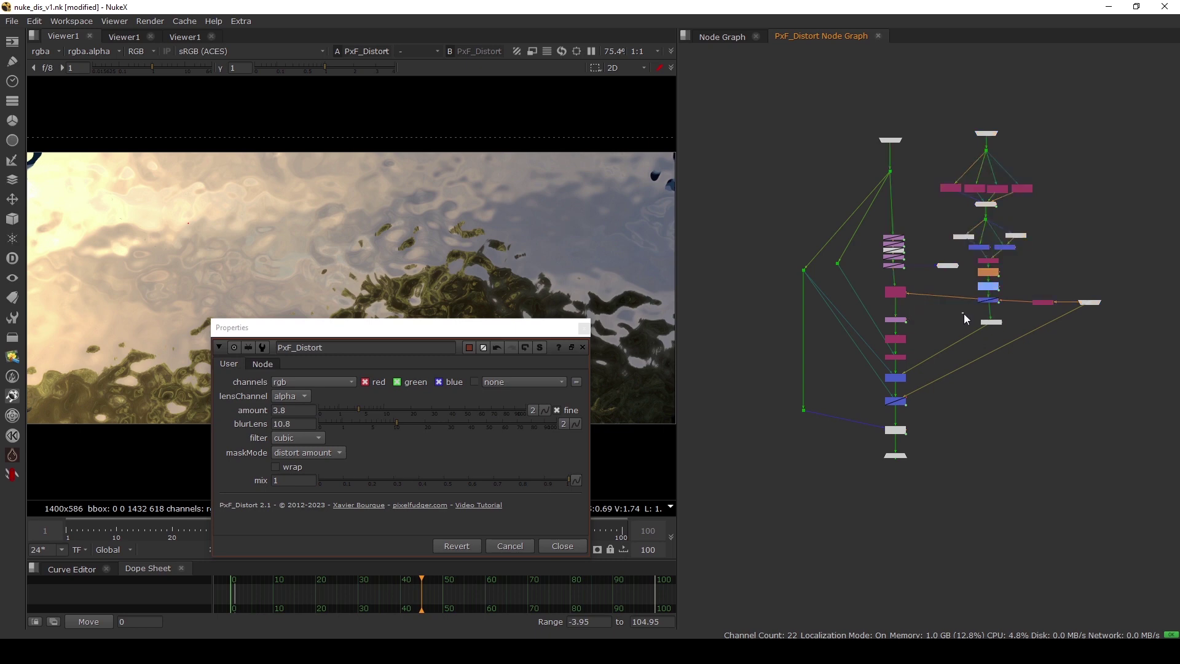
# Inspect the gizmo's main branch and the channel settings of Copy1, and close the internal node graph
pyautogui.scroll(3, 984, 292)
pyautogui.scroll(-4, 984, 246)
pyautogui.moveTo(961, 167); pyautogui.dragTo(961, 197, button='middle')
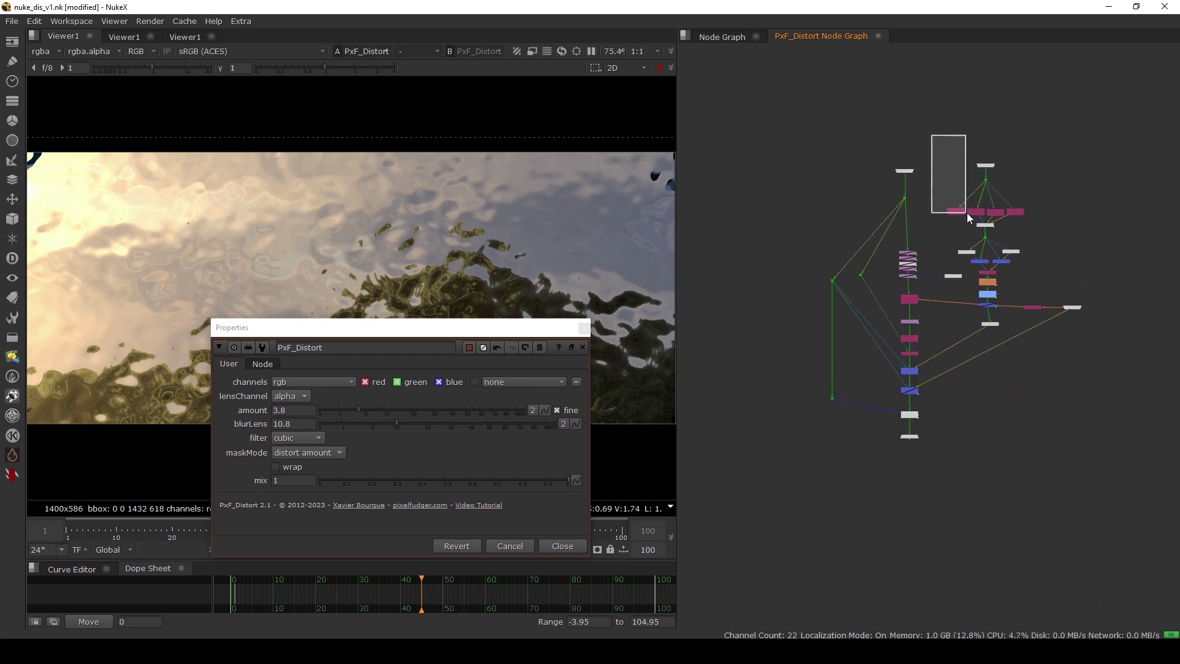
pyautogui.moveTo(967, 212); pyautogui.dragTo(1019, 298)
pyautogui.scroll(2, 908, 301)
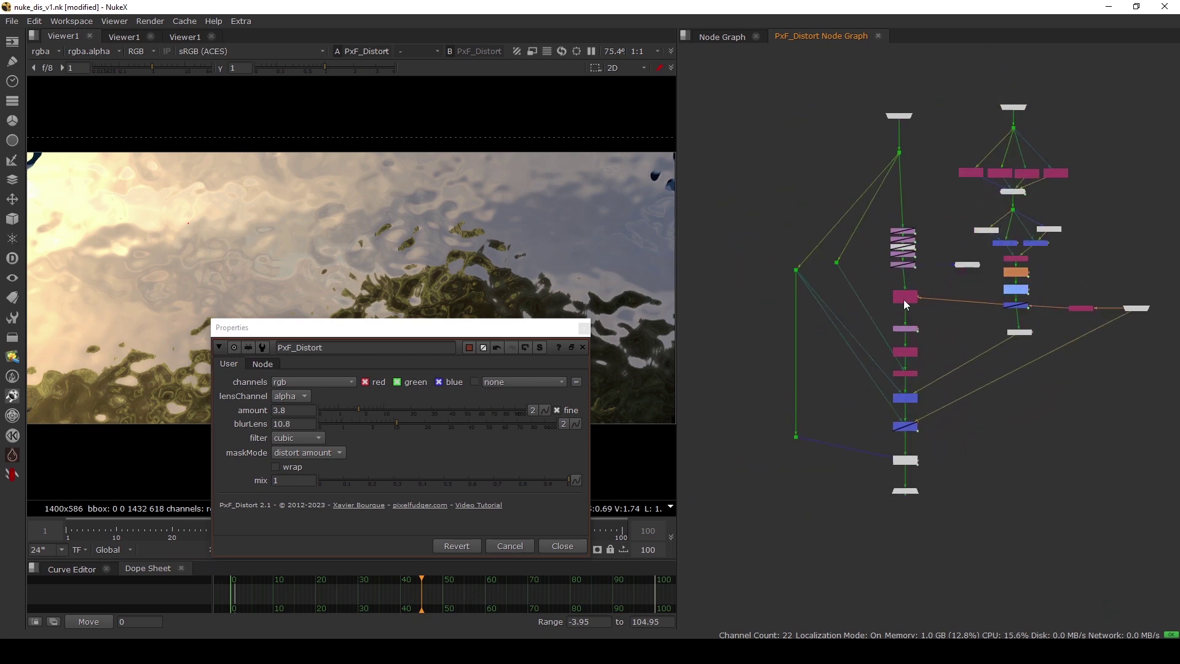
pyautogui.scroll(3, 909, 306)
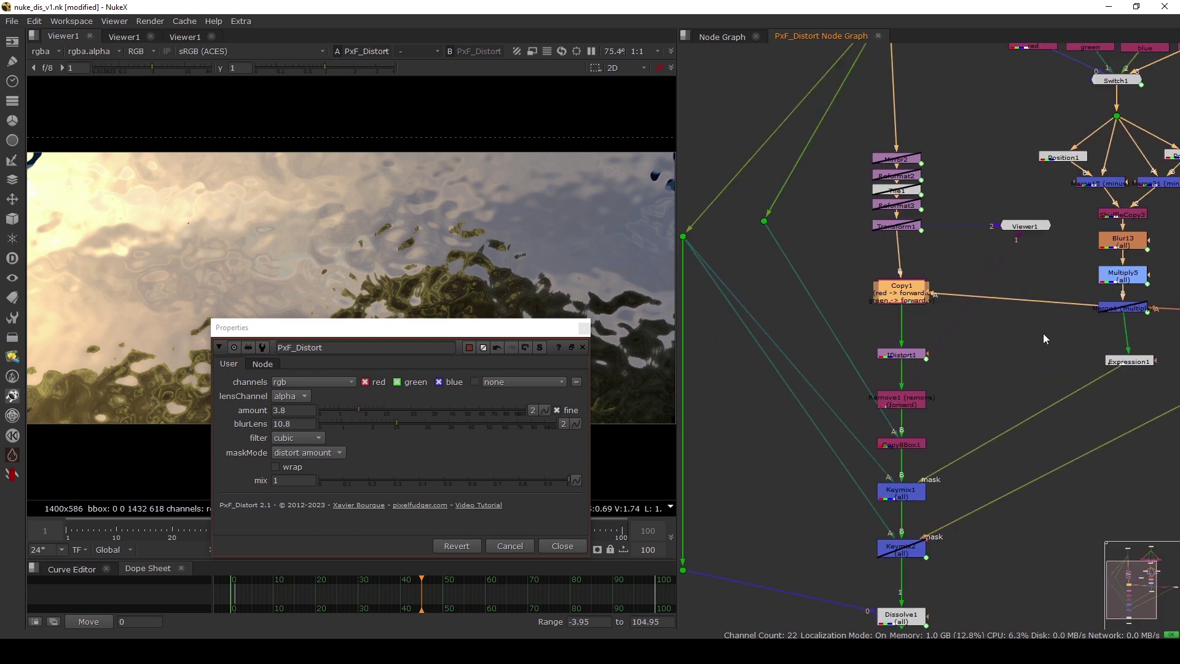
pyautogui.scroll(4, 928, 307)
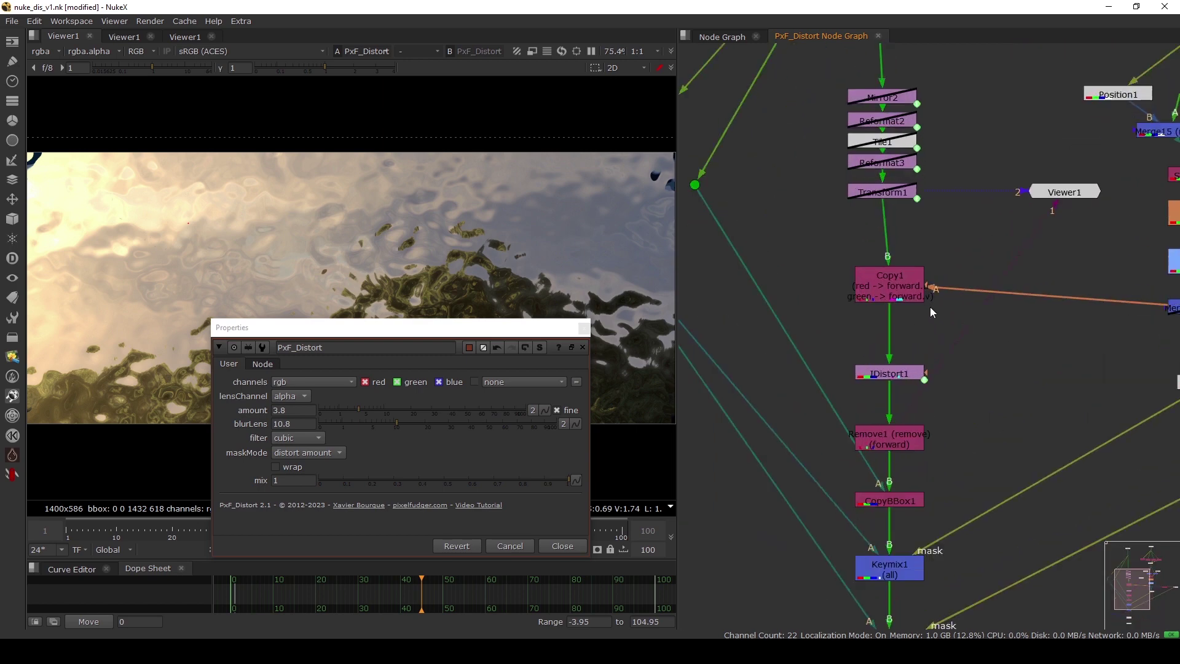
pyautogui.doubleClick(879, 297)
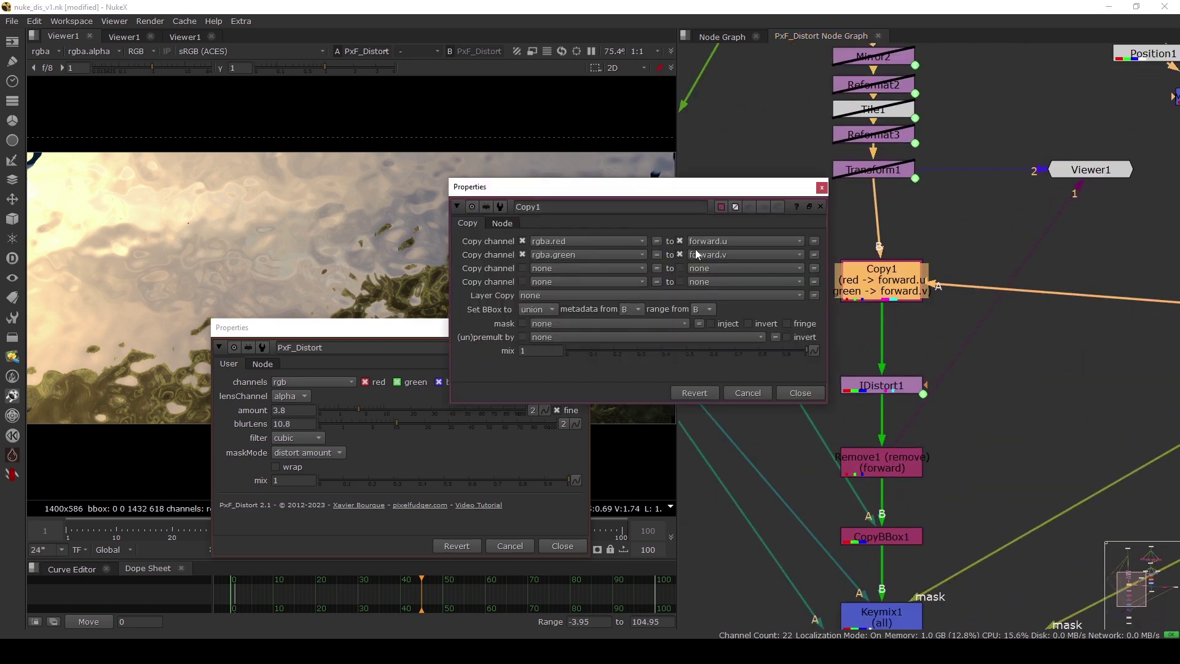
pyautogui.click(876, 175)
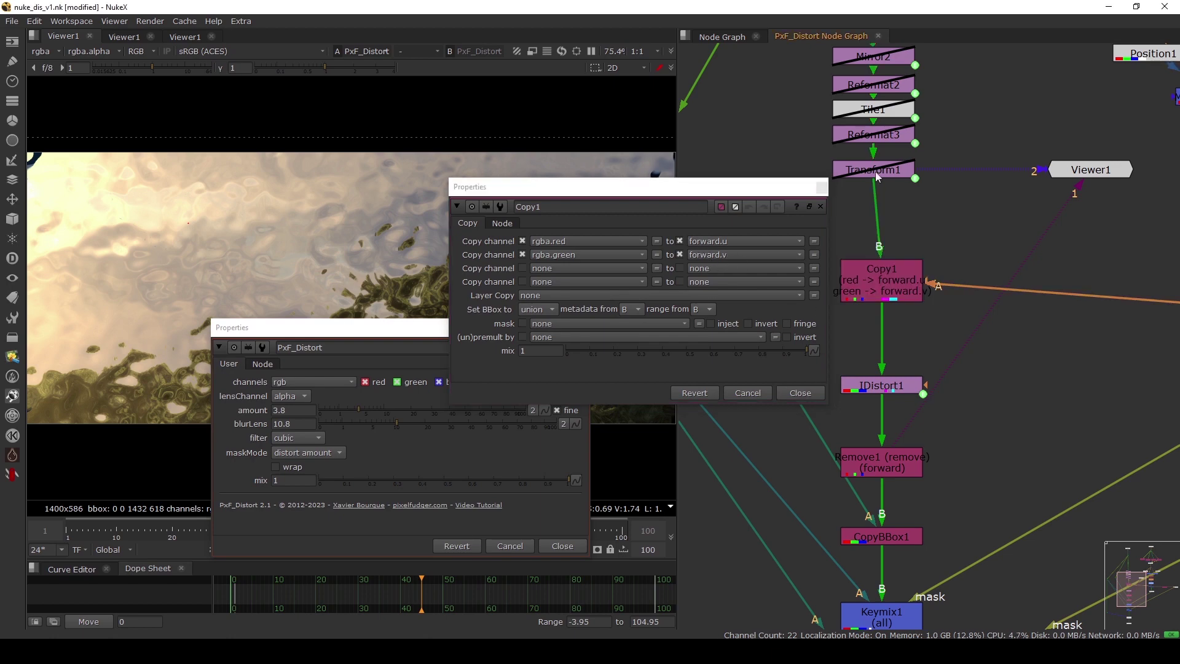
pyautogui.click(878, 36)
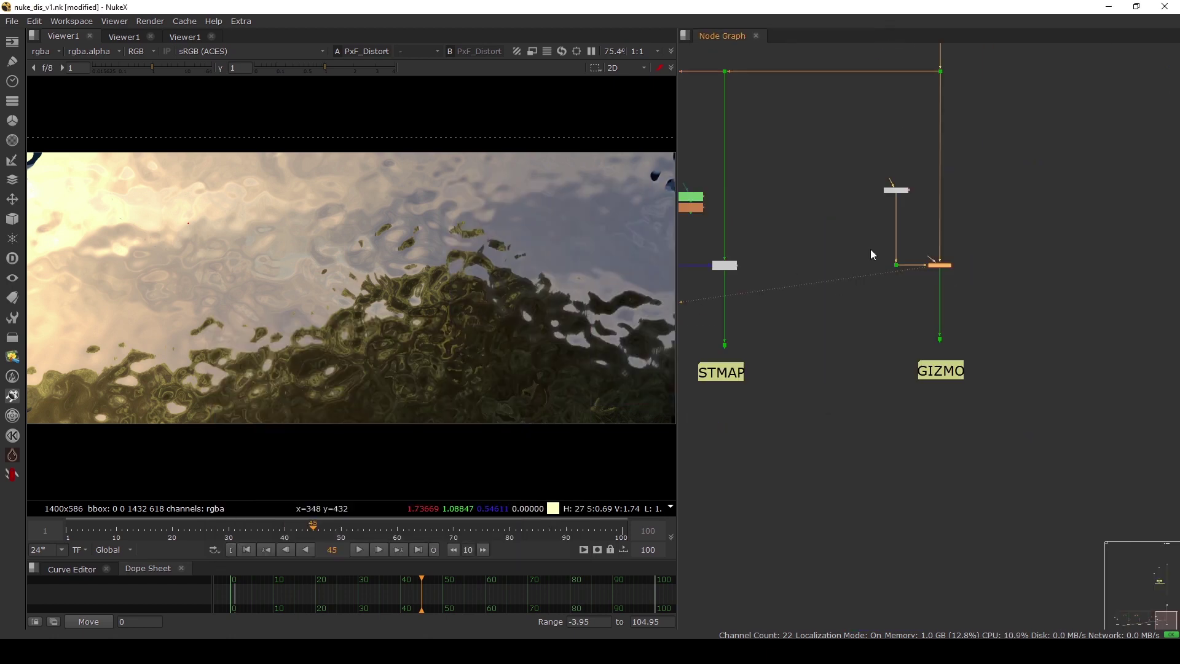
# Return to the simple IDISTORT setup and select its IDistort2 node
pyautogui.scroll(-3, 870, 249)
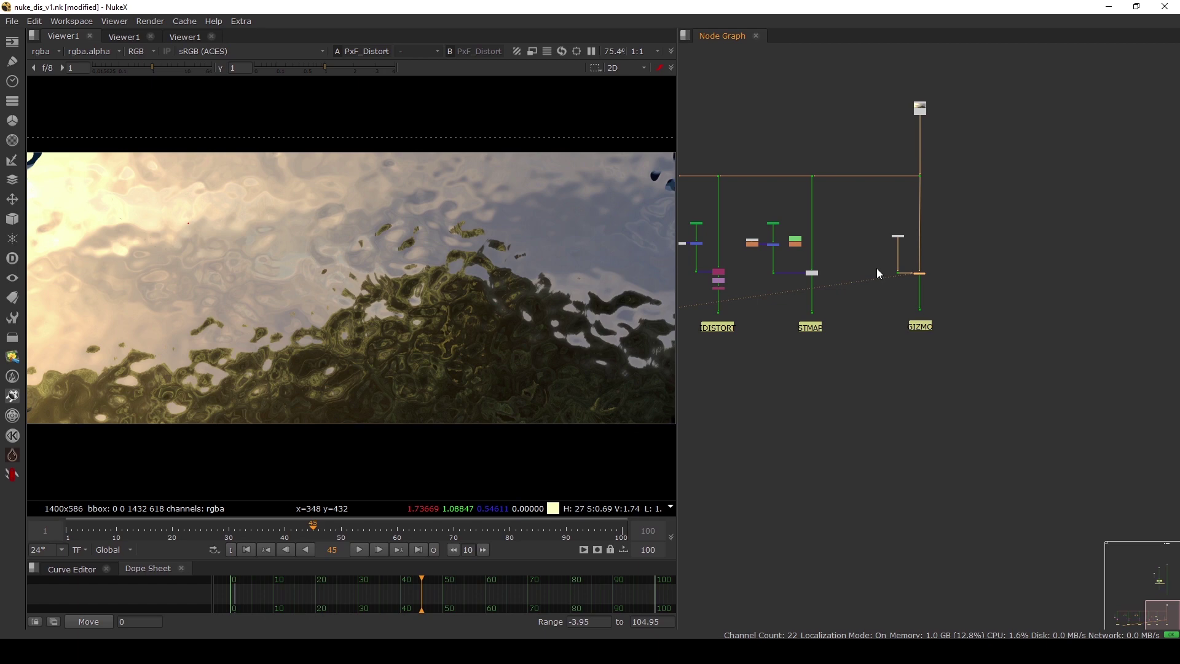
pyautogui.scroll(-4, 876, 269)
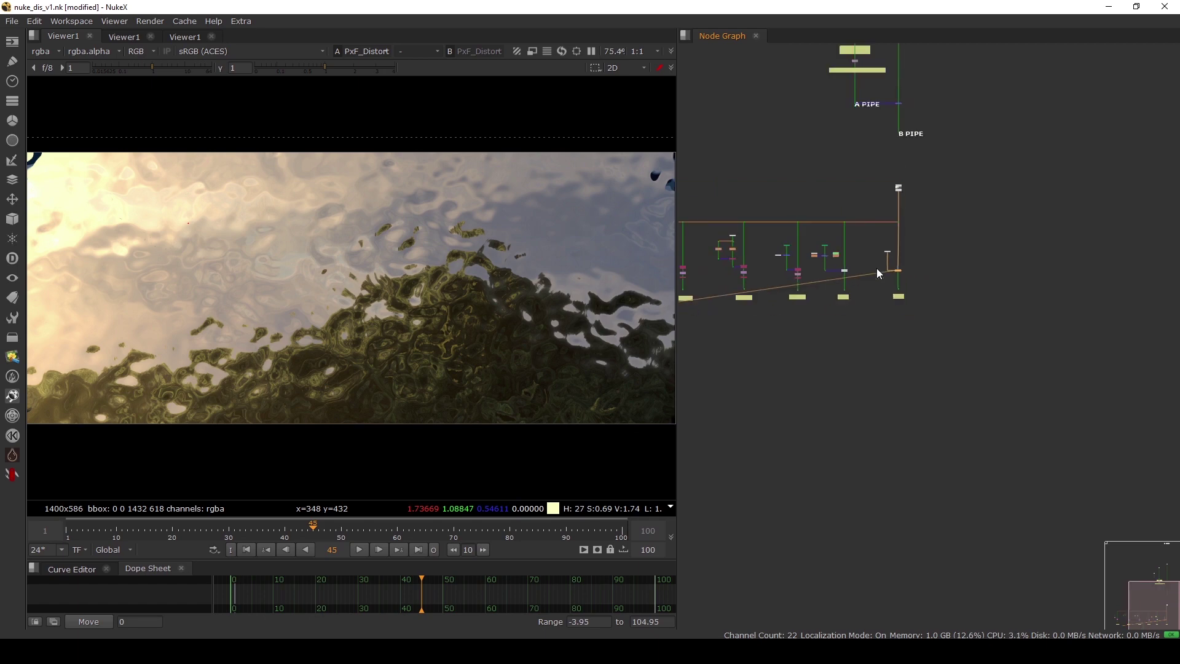
pyautogui.moveTo(695, 292); pyautogui.dragTo(909, 279, button='middle')
pyautogui.scroll(6, 812, 231)
pyautogui.scroll(5, 903, 295)
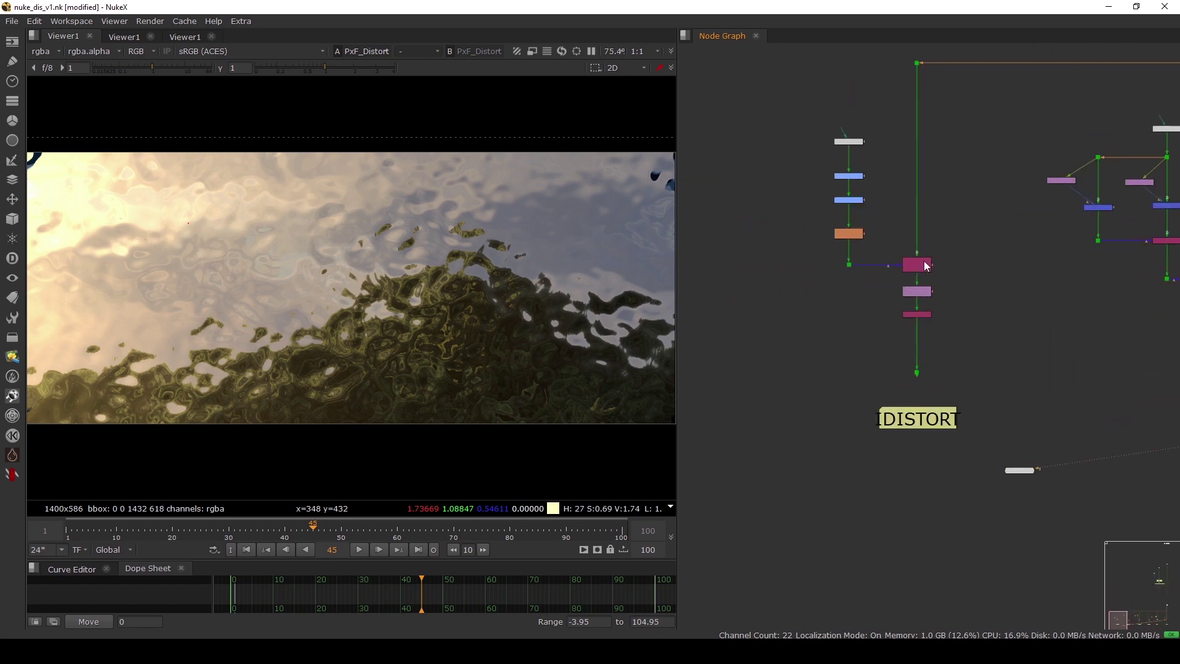
pyautogui.moveTo(788, 214); pyautogui.dragTo(994, 300)
pyautogui.moveTo(898, 320); pyautogui.dragTo(898, 324)
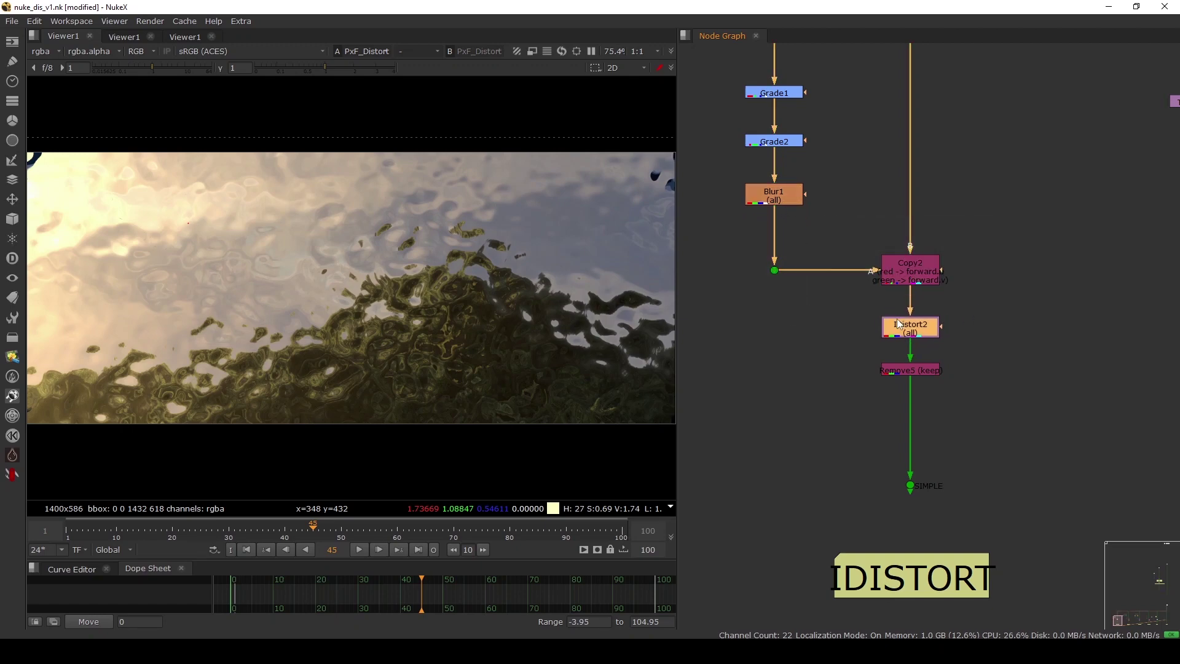
# Go to the STMAP setup and examine the STMap1 node together with the noise, merge and roto nodes around it
pyautogui.scroll(-9, 922, 305)
pyautogui.moveTo(1035, 314); pyautogui.dragTo(796, 316, button='middle')
pyautogui.scroll(5, 910, 306)
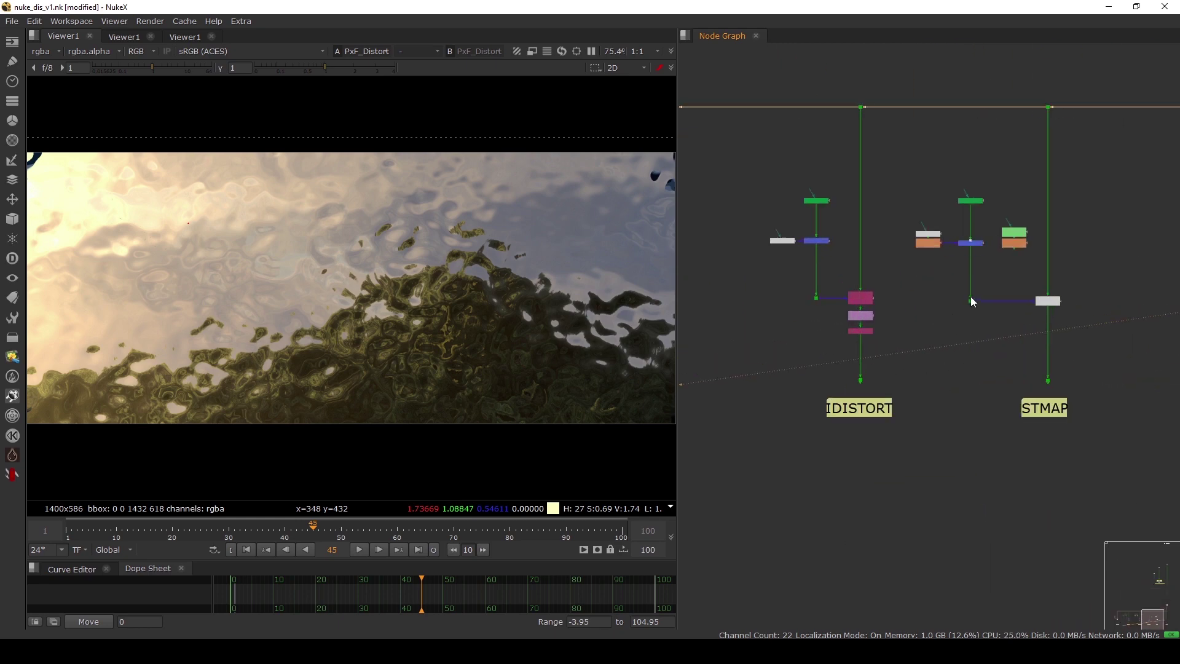
pyautogui.moveTo(971, 301); pyautogui.dragTo(938, 298, button='middle')
pyautogui.scroll(3, 939, 298)
pyautogui.click(1005, 318)
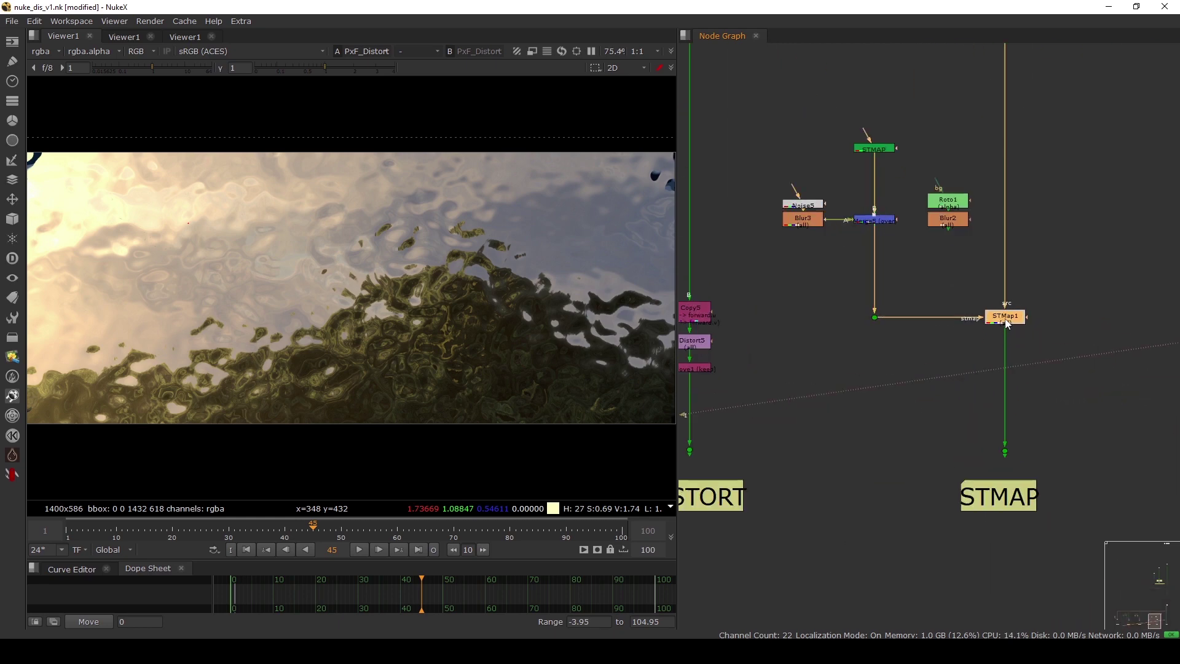
pyautogui.moveTo(750, 267); pyautogui.dragTo(1095, 350)
pyautogui.click(744, 112)
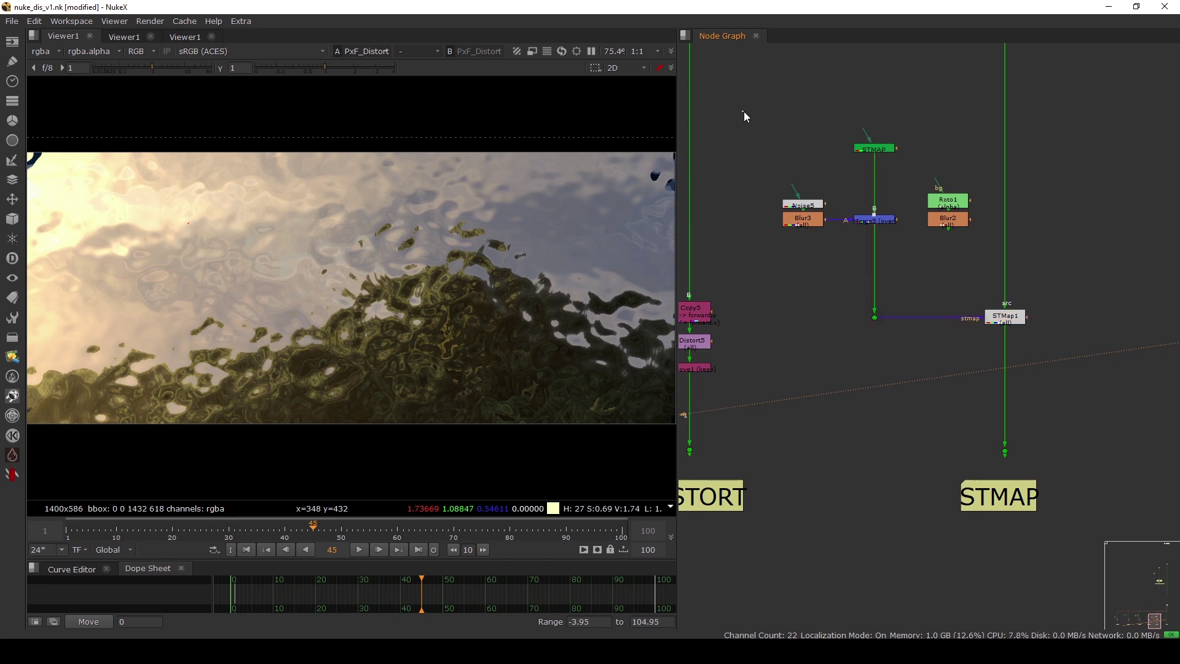
pyautogui.moveTo(743, 111); pyautogui.dragTo(1001, 255)
pyautogui.scroll(2, 872, 152)
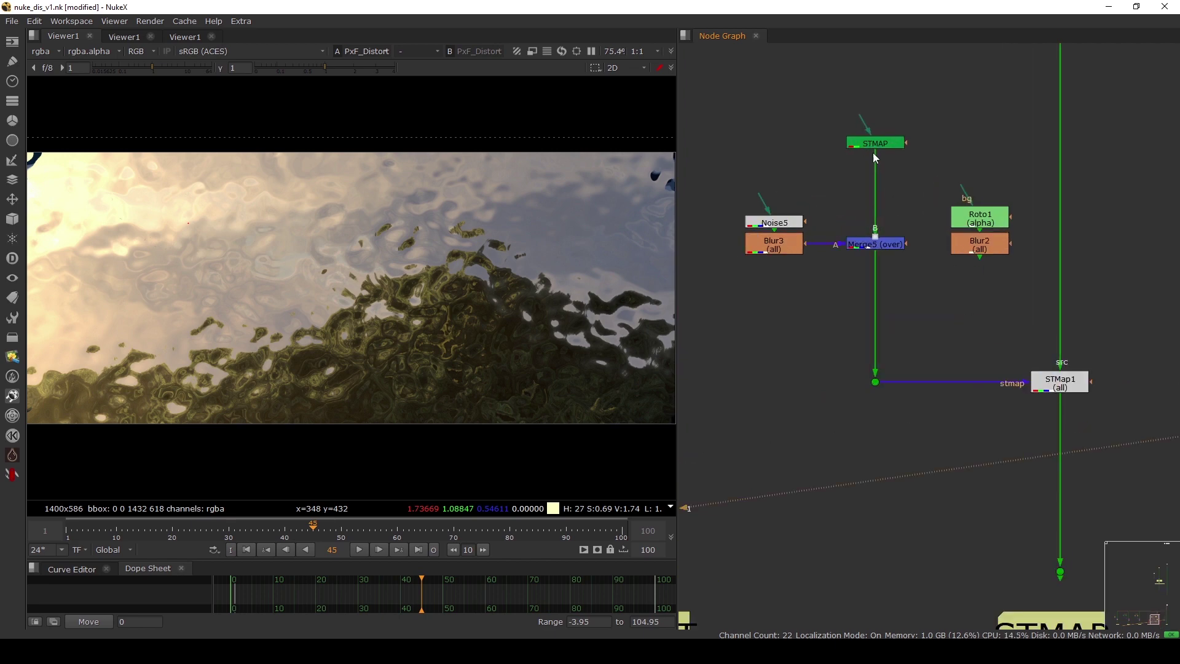
# View the STMAP expression node and inspect the formulas driving its red and green channels, closing its properties when done
pyautogui.doubleClick(875, 142)
pyautogui.press('1')
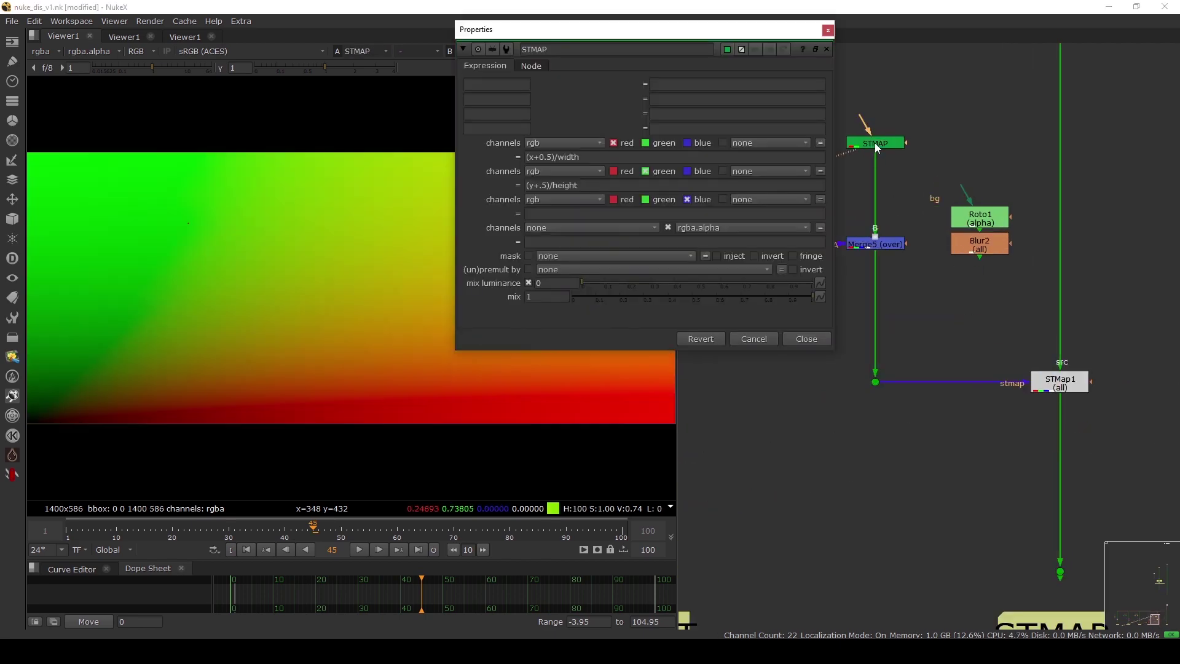
pyautogui.click(810, 337)
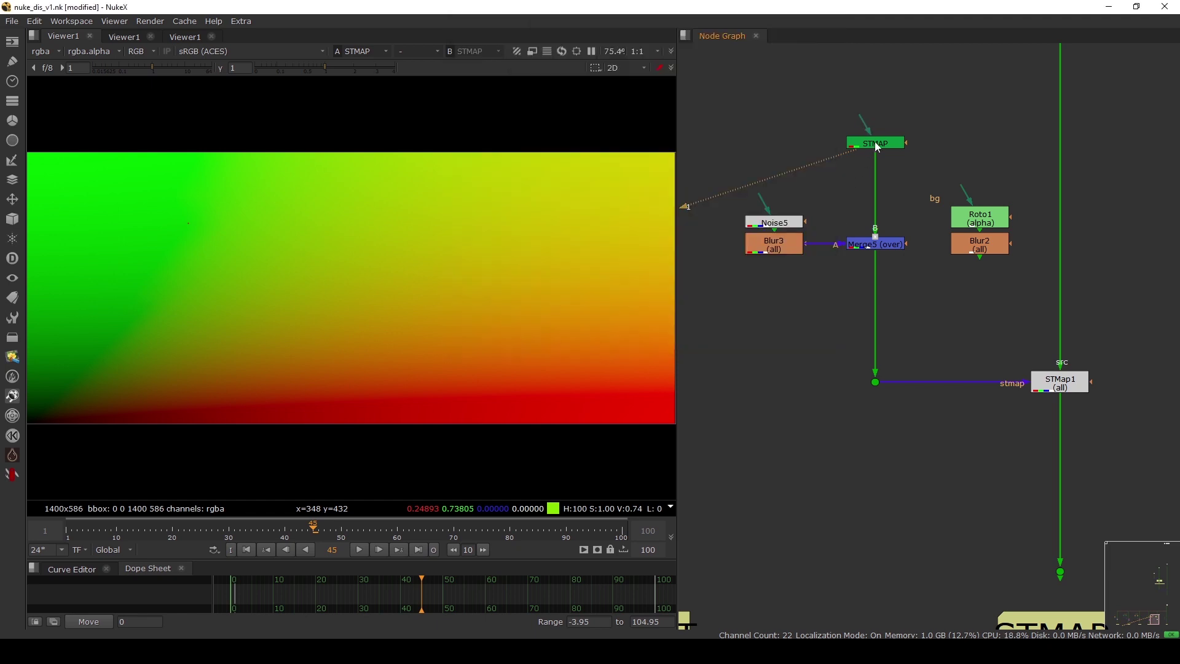
pyautogui.doubleClick(875, 143)
pyautogui.click(588, 157)
pyautogui.click(588, 185)
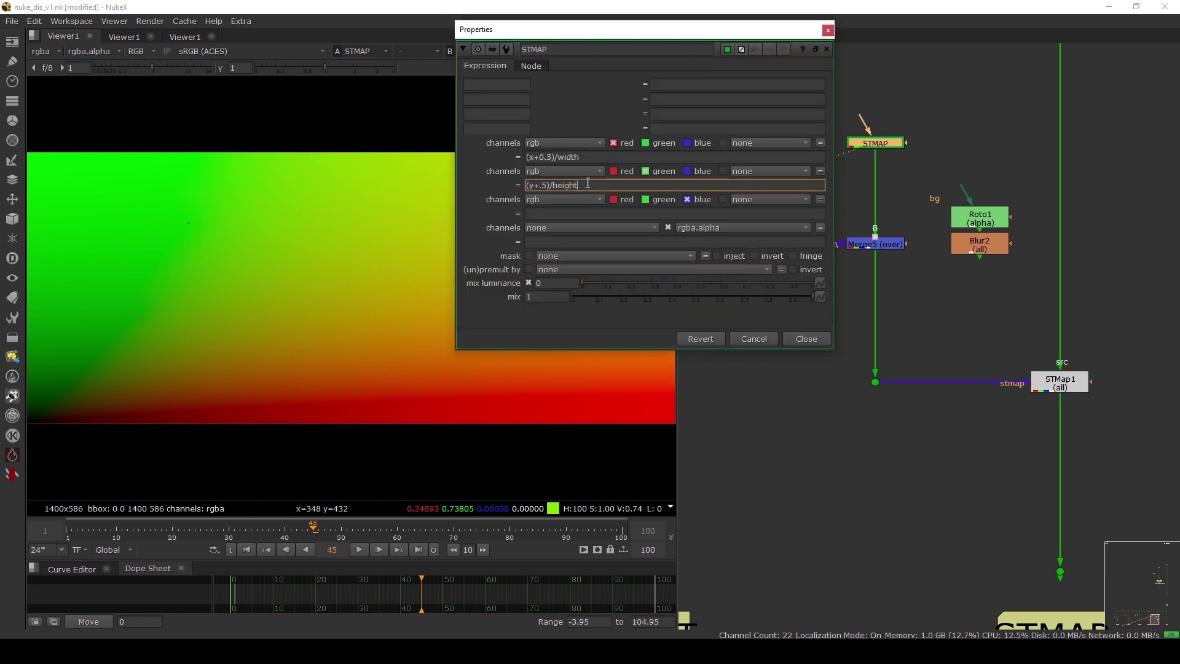
pyautogui.click(484, 190)
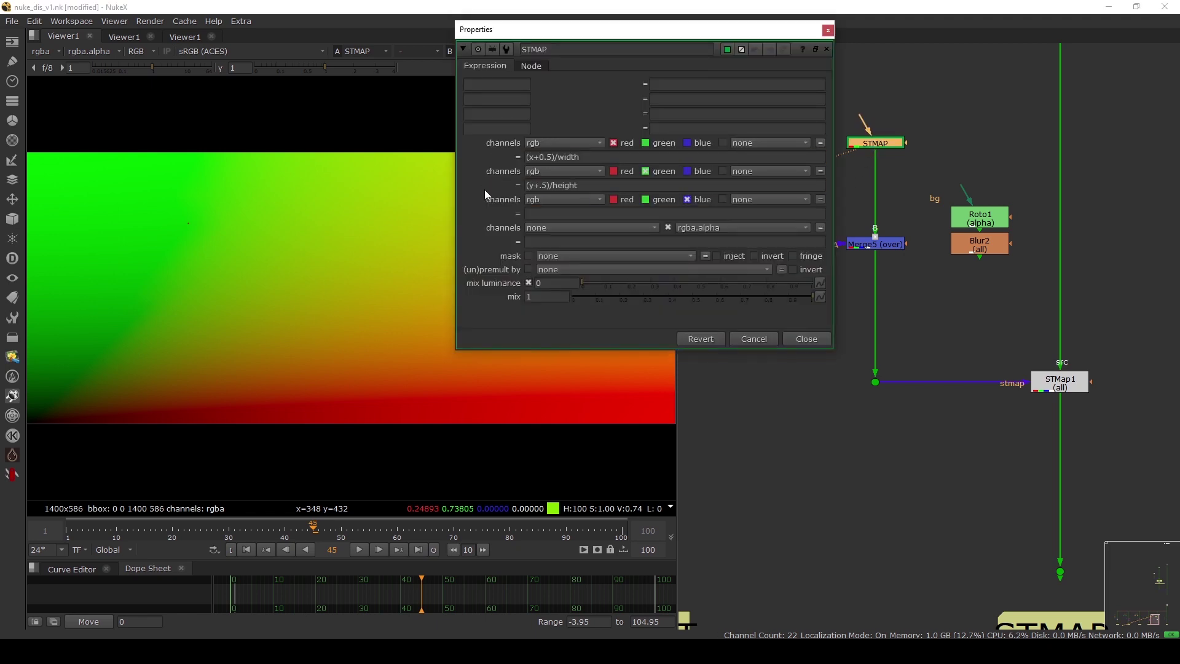
pyautogui.click(808, 343)
# View the dot feeding STMap1's stmap input, followed by the output of STMap1 itself
pyautogui.scroll(-5, 973, 284)
pyautogui.scroll(3, 936, 326)
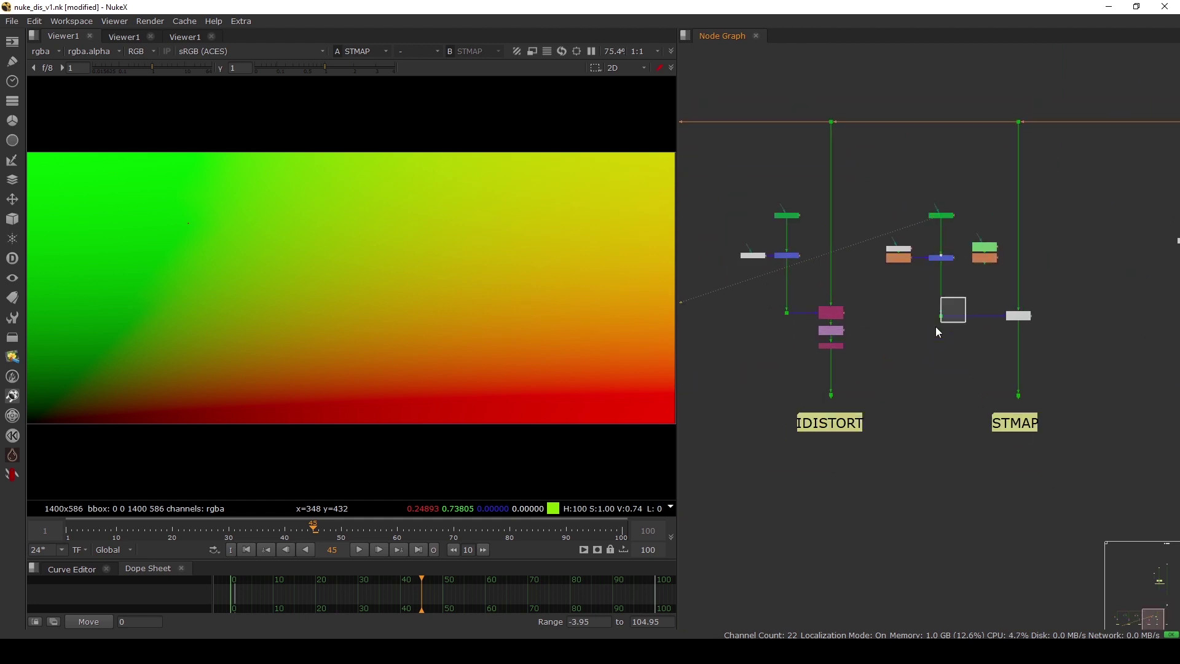
pyautogui.press('1')
pyautogui.scroll(-3, 510, 301)
pyautogui.scroll(2, 1023, 318)
pyautogui.click(1024, 319)
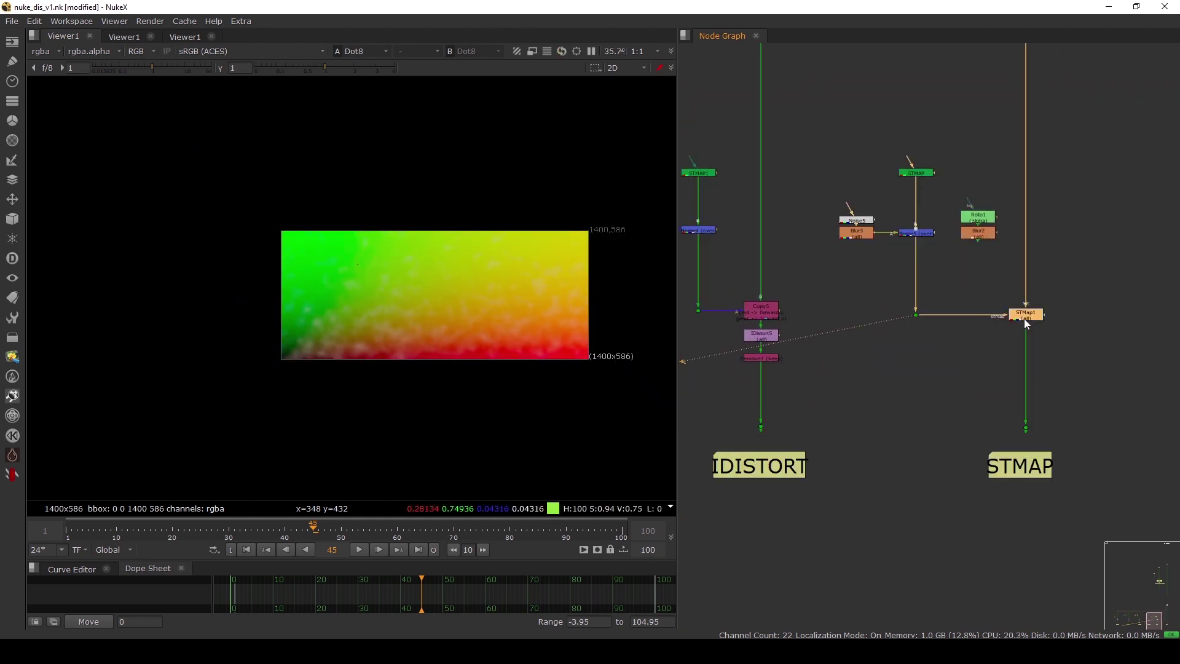
pyautogui.press('1')
# Insert a RotoPaint node directly below Merge5 in the branch feeding STMap1
pyautogui.scroll(3, 909, 258)
pyautogui.click(931, 212)
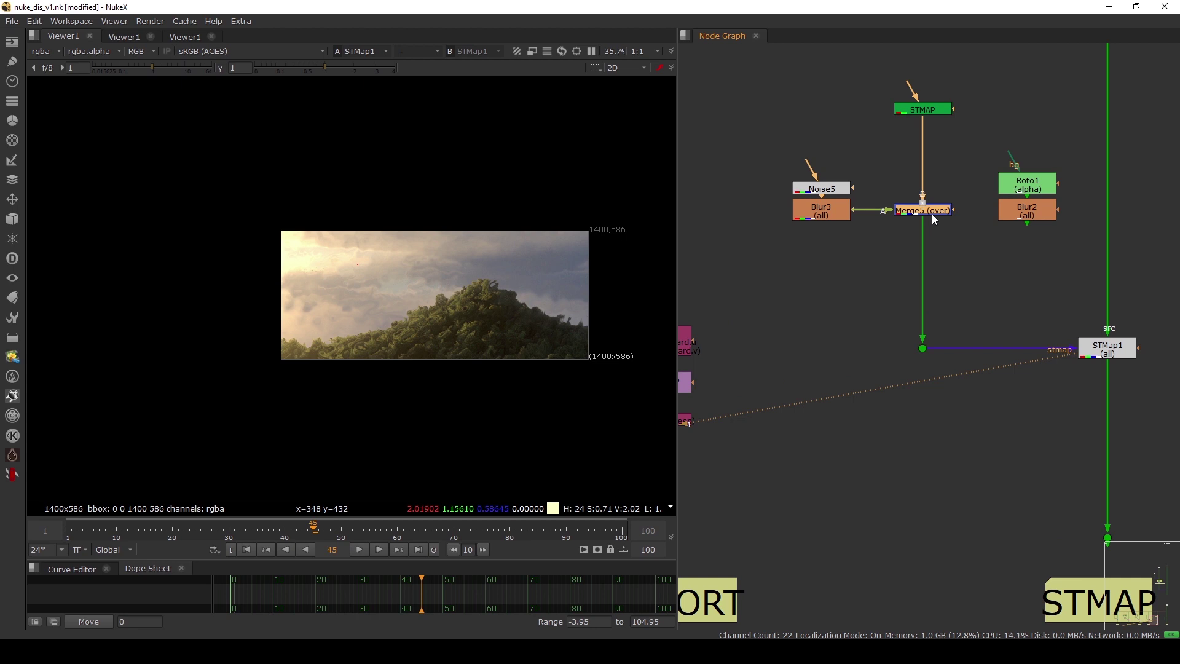
pyautogui.press('p')
pyautogui.moveTo(880, 110); pyautogui.dragTo(870, 329)
pyautogui.moveTo(923, 230); pyautogui.dragTo(924, 249)
pyautogui.moveTo(814, 336); pyautogui.dragTo(917, 164)
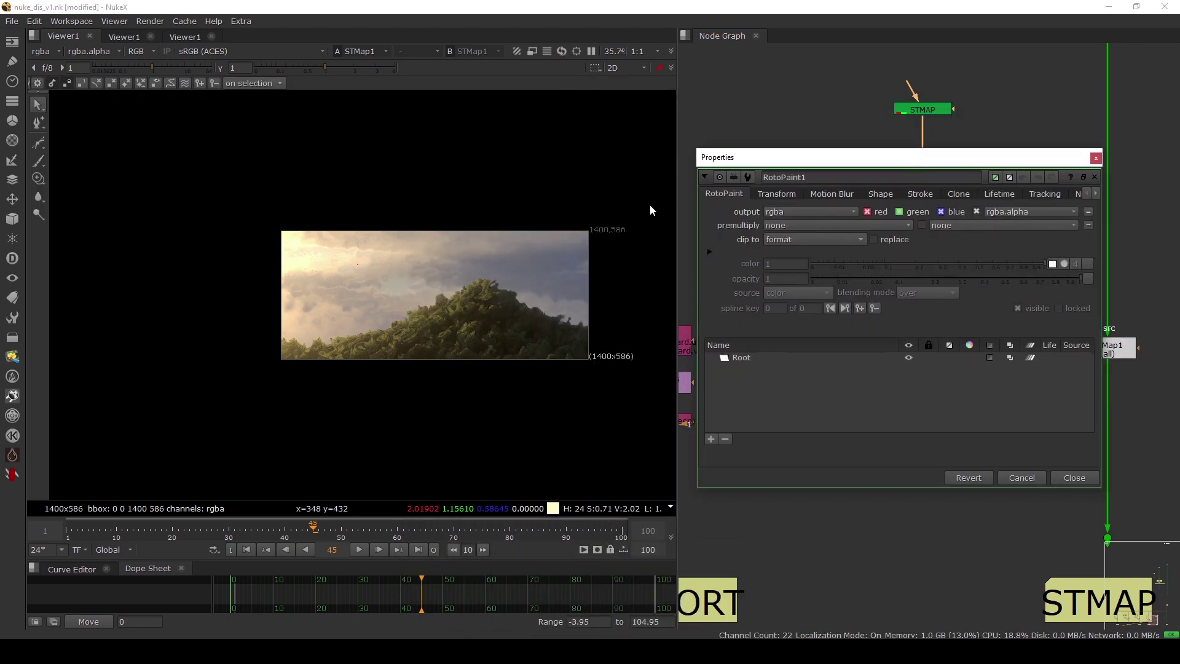
# Paint four Smear strokes over the hill's peak and both slopes while viewing STMap1, and close the RotoPaint properties
pyautogui.click(39, 162)
pyautogui.click(37, 198)
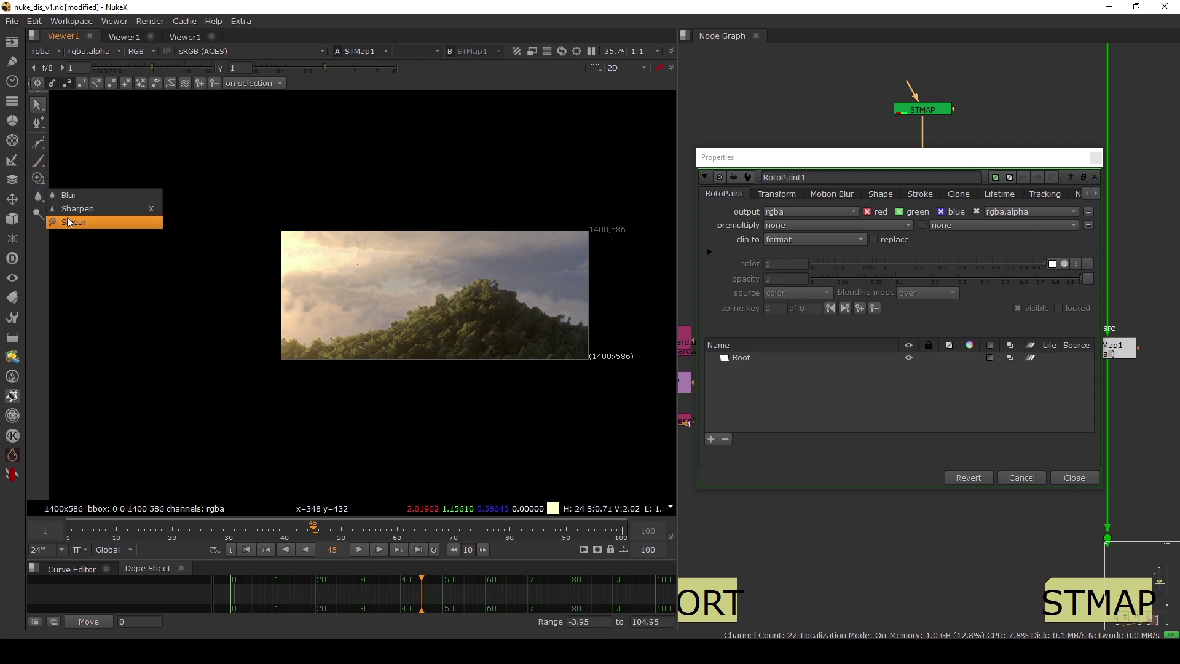
pyautogui.click(77, 222)
pyautogui.scroll(7, 497, 308)
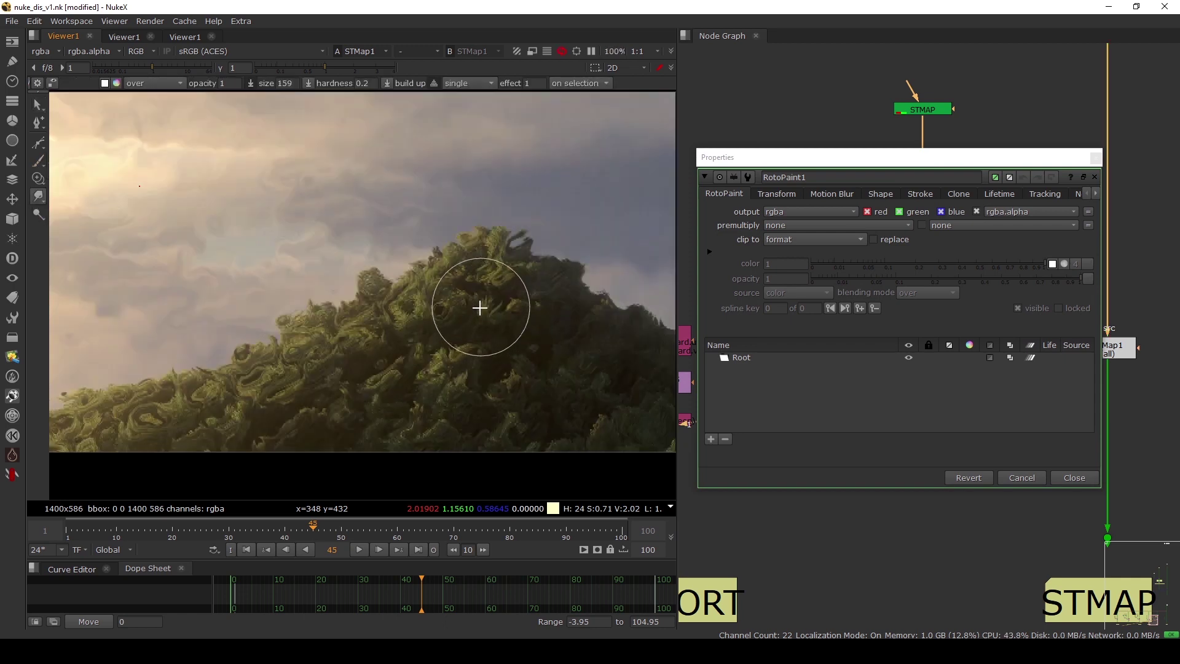
pyautogui.scroll(-3, 480, 308)
pyautogui.moveTo(481, 272); pyautogui.dragTo(376, 312)
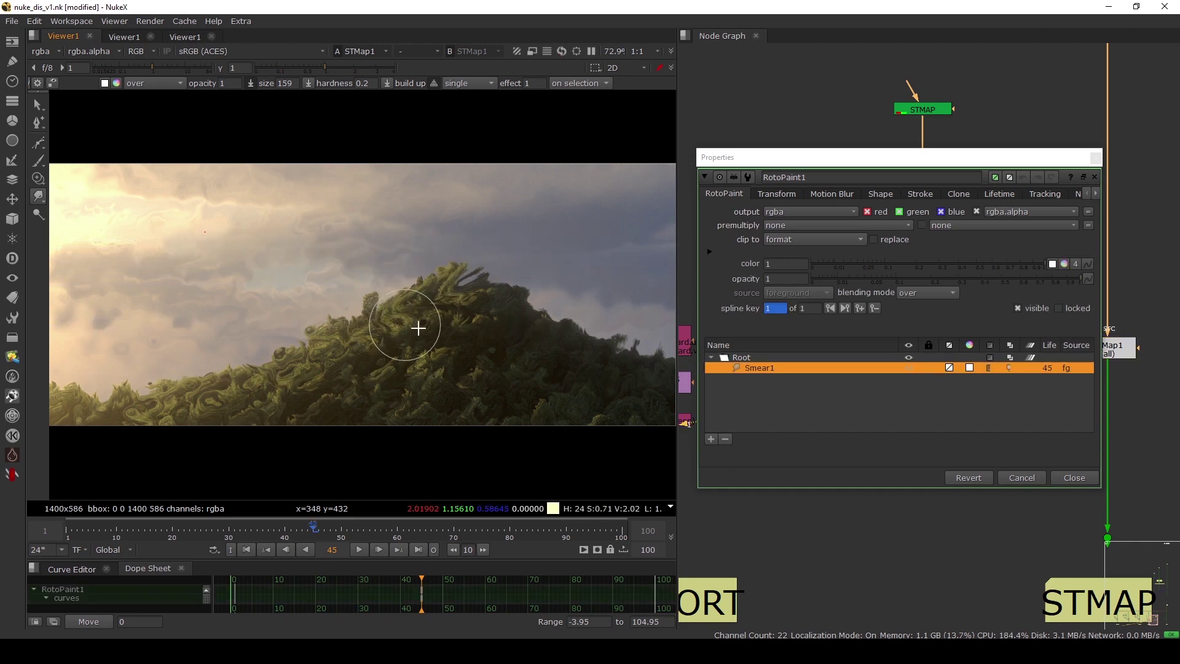
pyautogui.moveTo(565, 299); pyautogui.dragTo(488, 333)
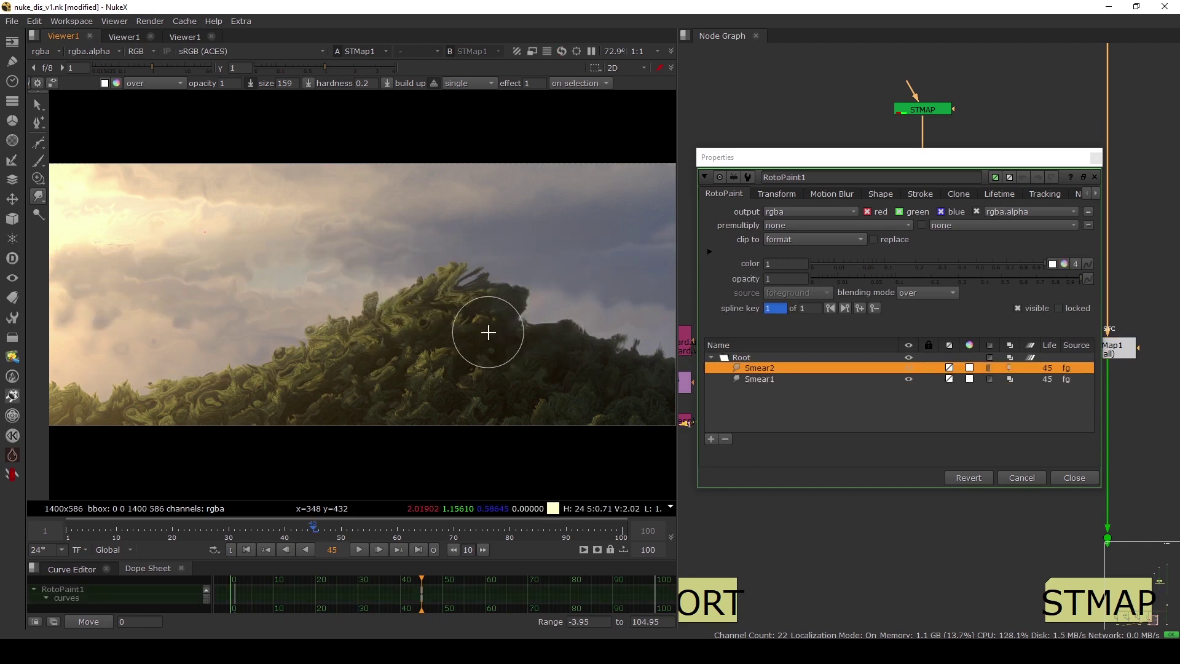
pyautogui.moveTo(288, 334); pyautogui.dragTo(383, 349)
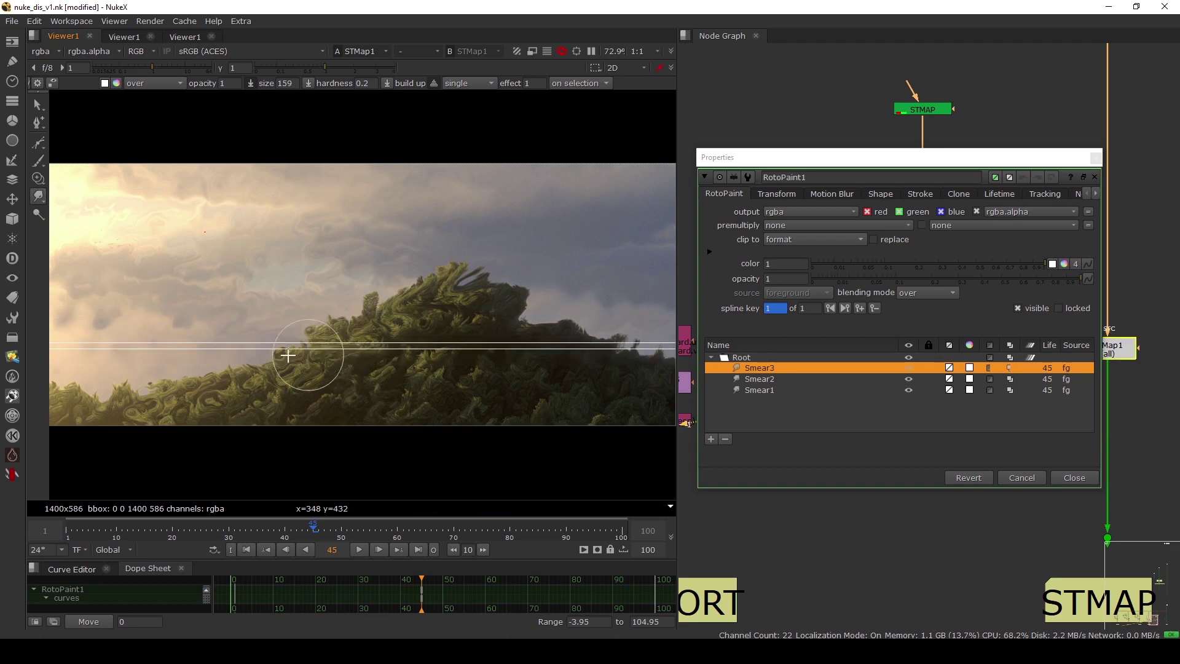
pyautogui.moveTo(231, 374); pyautogui.dragTo(294, 408)
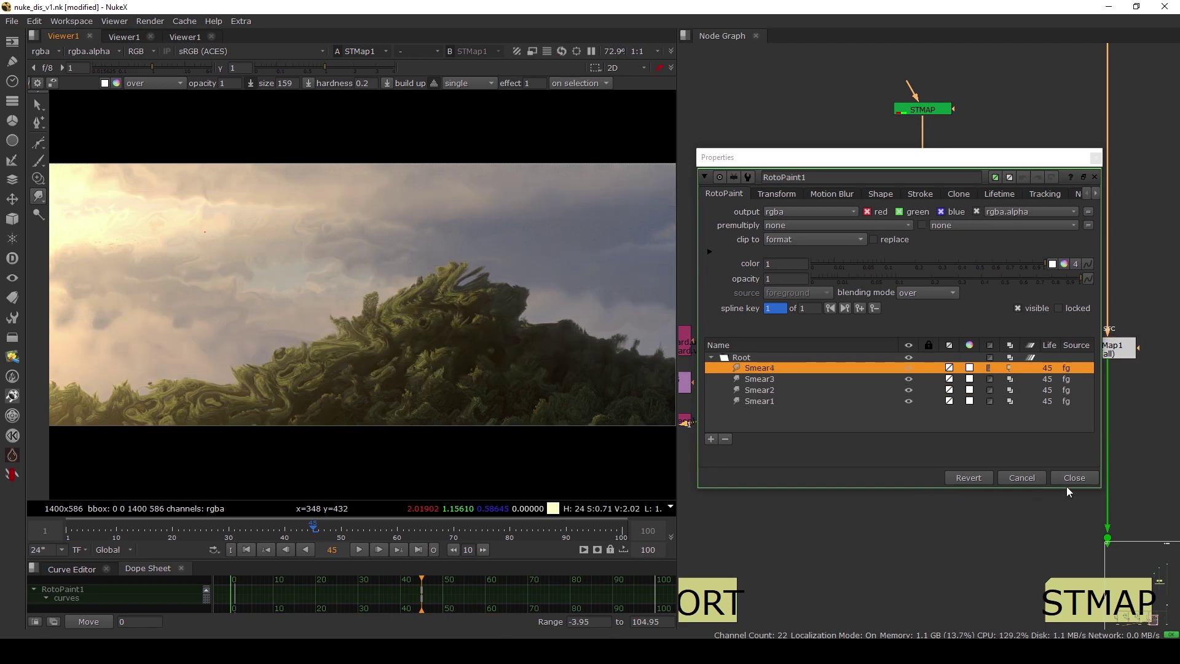
pyautogui.click(1066, 479)
pyautogui.moveTo(1105, 354); pyautogui.dragTo(1113, 346)
pyautogui.click(1087, 389)
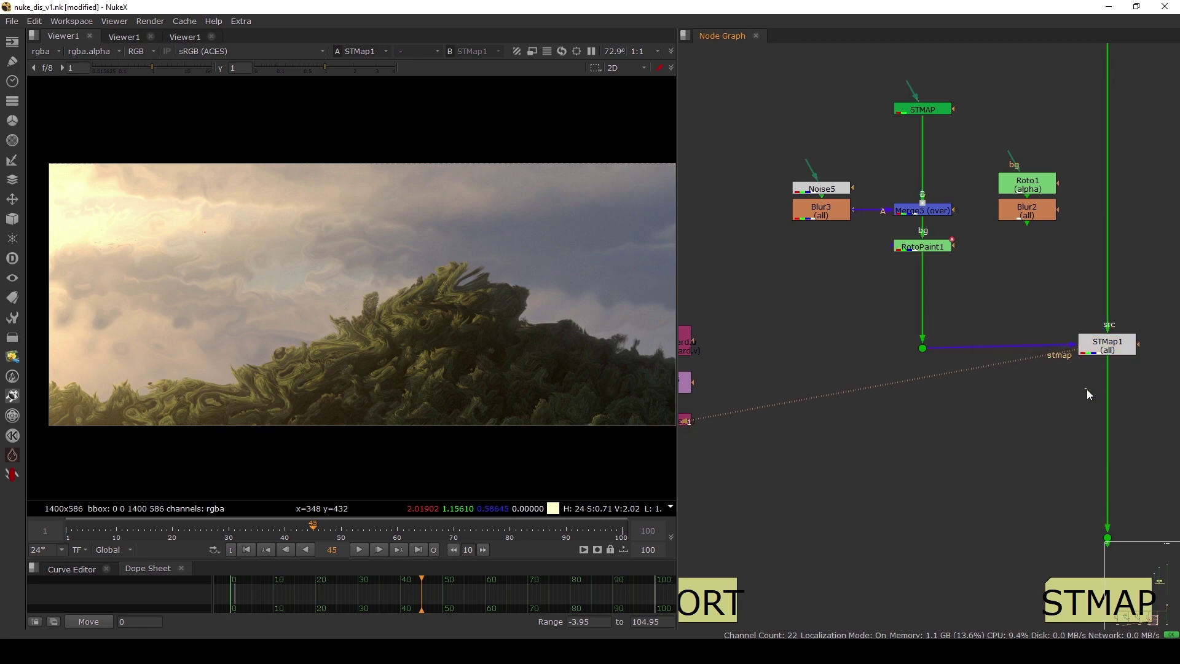
# Return to the first noise-driven IDISTORT setup and view its output dot, framed in the viewer
pyautogui.scroll(-12, 1065, 368)
pyautogui.scroll(4, 923, 348)
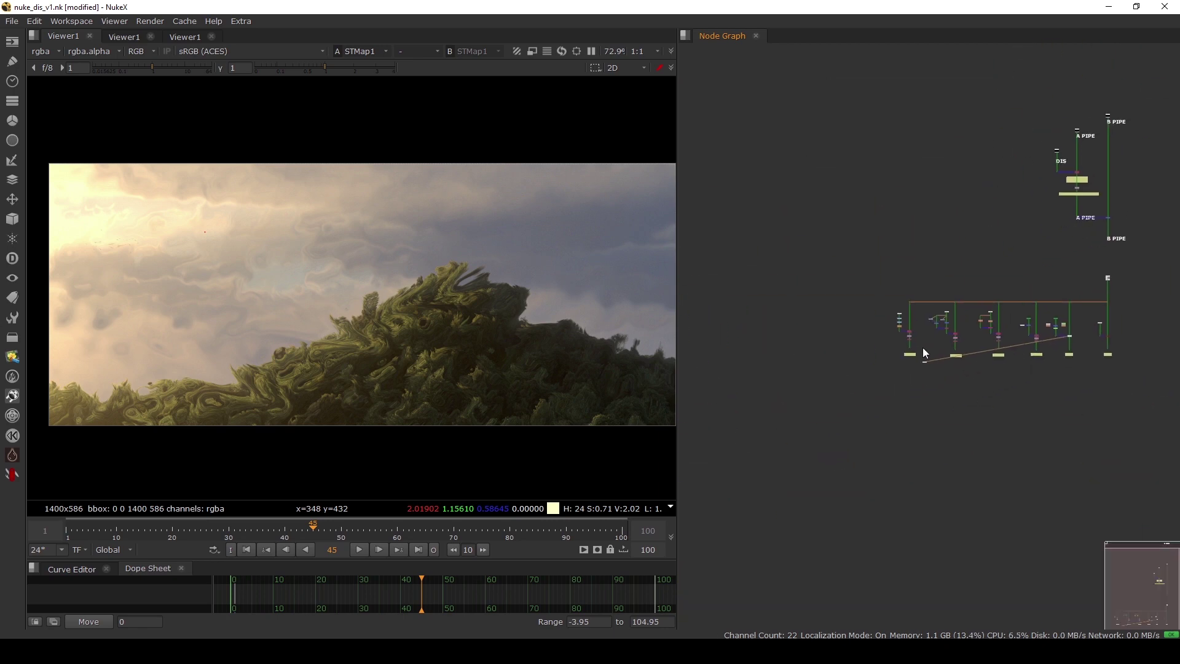
pyautogui.scroll(-3, 897, 308)
pyautogui.moveTo(841, 305); pyautogui.dragTo(1018, 438)
pyautogui.moveTo(909, 433); pyautogui.dragTo(935, 429, button='middle')
pyautogui.scroll(6, 852, 371)
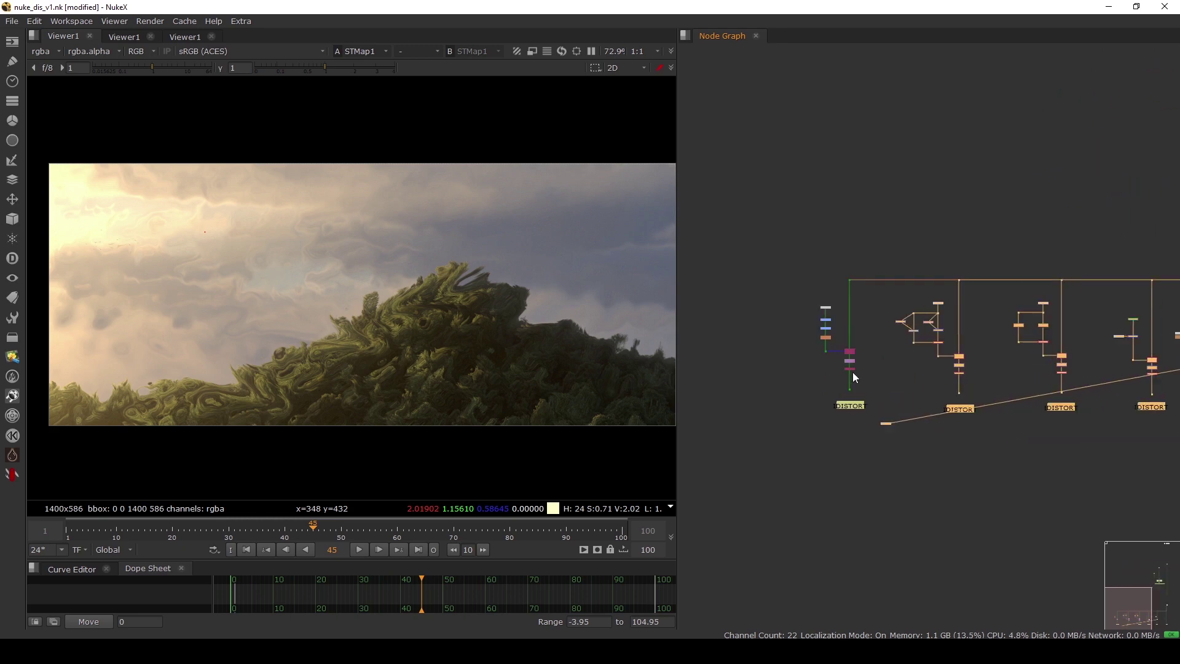
pyautogui.moveTo(836, 381); pyautogui.dragTo(901, 425)
pyautogui.press('1')
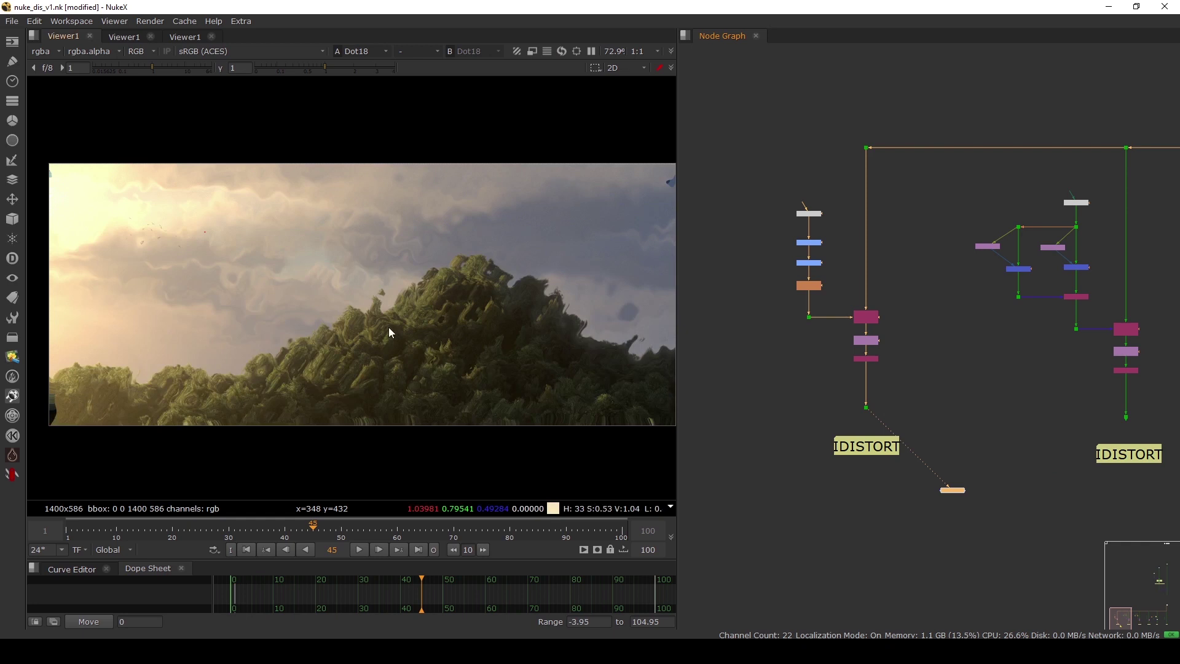
pyautogui.press('f')
pyautogui.scroll(2, 376, 315)
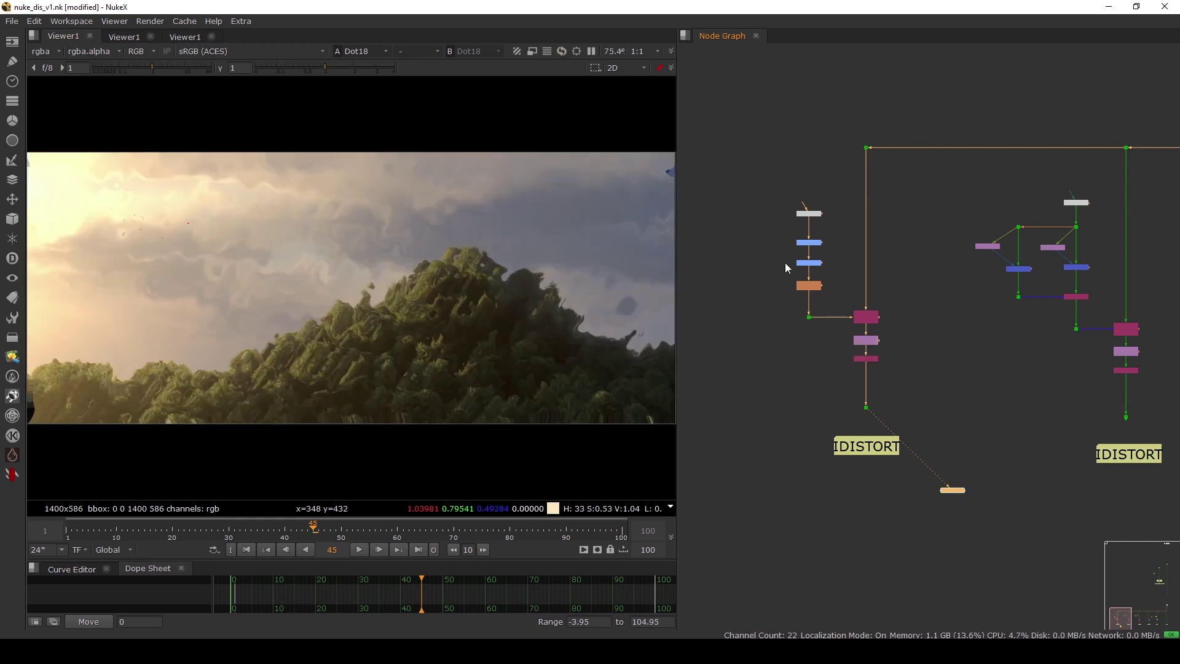
# Examine the noise and Grade nodes in the first IDISTORT setup's distortion branch
pyautogui.scroll(5, 799, 258)
pyautogui.moveTo(850, 185); pyautogui.dragTo(850, 190)
pyautogui.moveTo(780, 232); pyautogui.dragTo(885, 319)
pyautogui.moveTo(858, 303); pyautogui.dragTo(858, 288)
# Go to the second IDISTORT setup and view its Noise1 node
pyautogui.scroll(-1, 898, 296)
pyautogui.scroll(-6, 897, 296)
pyautogui.moveTo(967, 309); pyautogui.dragTo(808, 307, button='middle')
pyautogui.scroll(4, 879, 288)
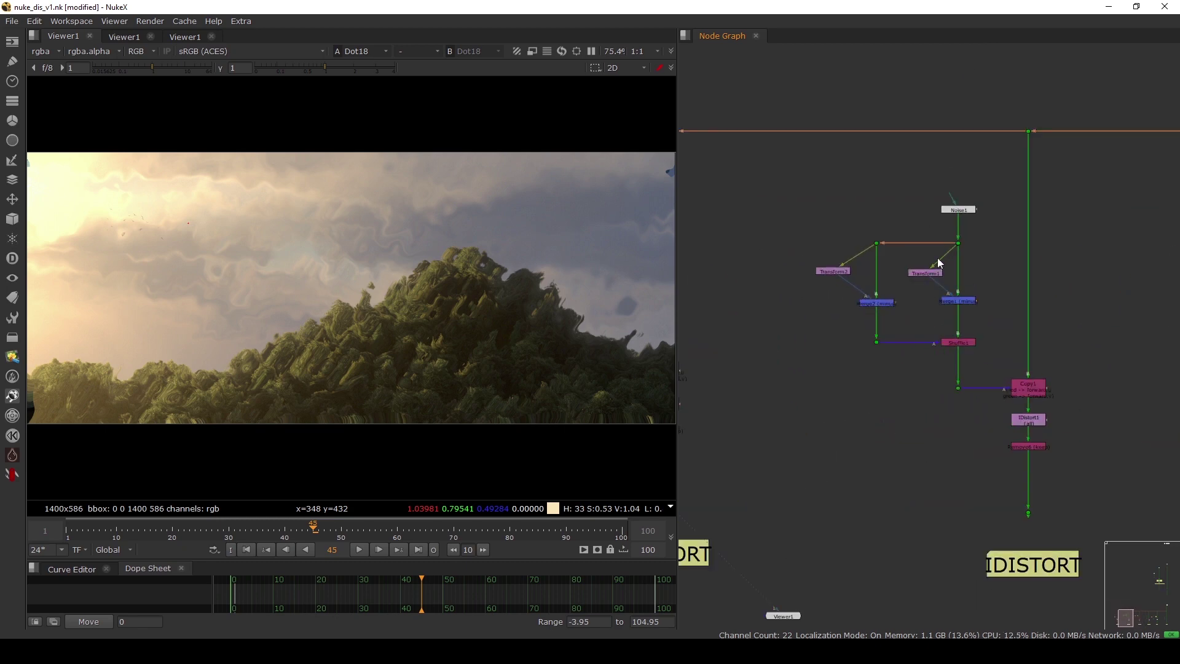
pyautogui.scroll(3, 939, 216)
pyautogui.moveTo(961, 205); pyautogui.dragTo(961, 176)
pyautogui.press('1')
pyautogui.scroll(-4, 939, 201)
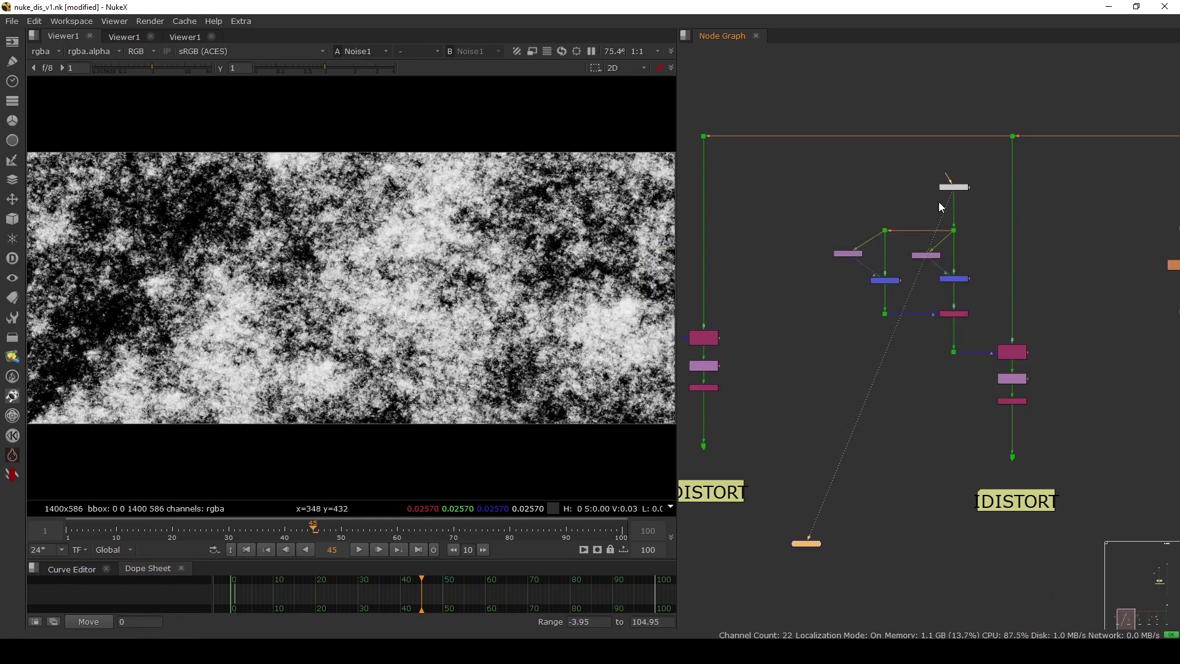
# Go back to the first IDISTORT setup and select its two Grade nodes for comparison
pyautogui.moveTo(714, 273); pyautogui.dragTo(928, 274, button='middle')
pyautogui.scroll(2, 827, 245)
pyautogui.scroll(1, 827, 245)
pyautogui.moveTo(805, 228); pyautogui.dragTo(941, 291)
pyautogui.scroll(-3, 1005, 274)
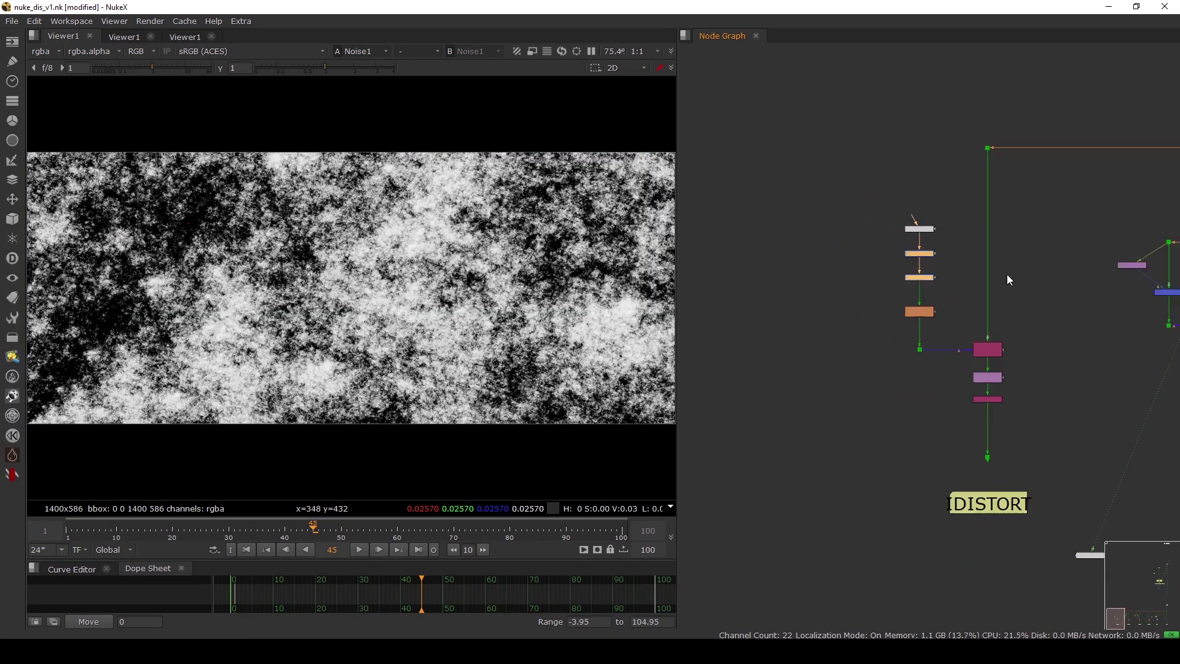
# Return to the second IDISTORT setup and examine how Transform2 and the dot above Merge2 feed that merge
pyautogui.moveTo(1111, 274); pyautogui.dragTo(862, 291, button='middle')
pyautogui.scroll(4, 891, 297)
pyautogui.scroll(-1, 889, 301)
pyautogui.scroll(2, 879, 345)
pyautogui.moveTo(892, 325); pyautogui.dragTo(893, 318)
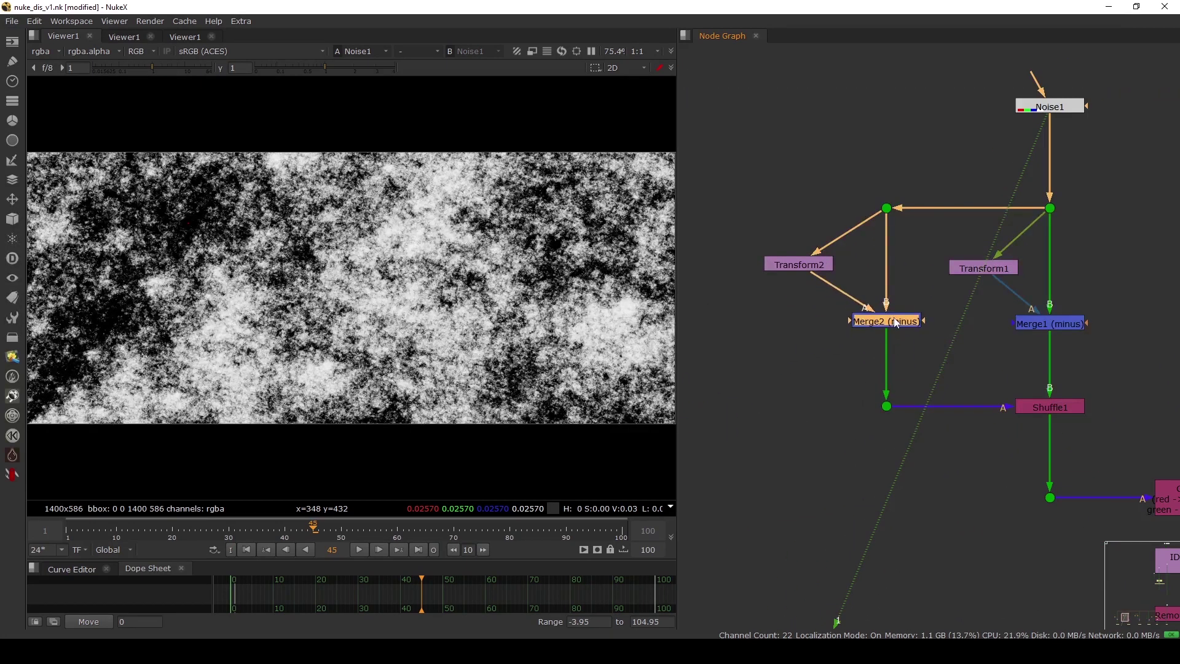
pyautogui.moveTo(808, 309); pyautogui.dragTo(841, 337, button='middle')
pyautogui.moveTo(840, 292); pyautogui.dragTo(846, 286)
pyautogui.click(847, 310)
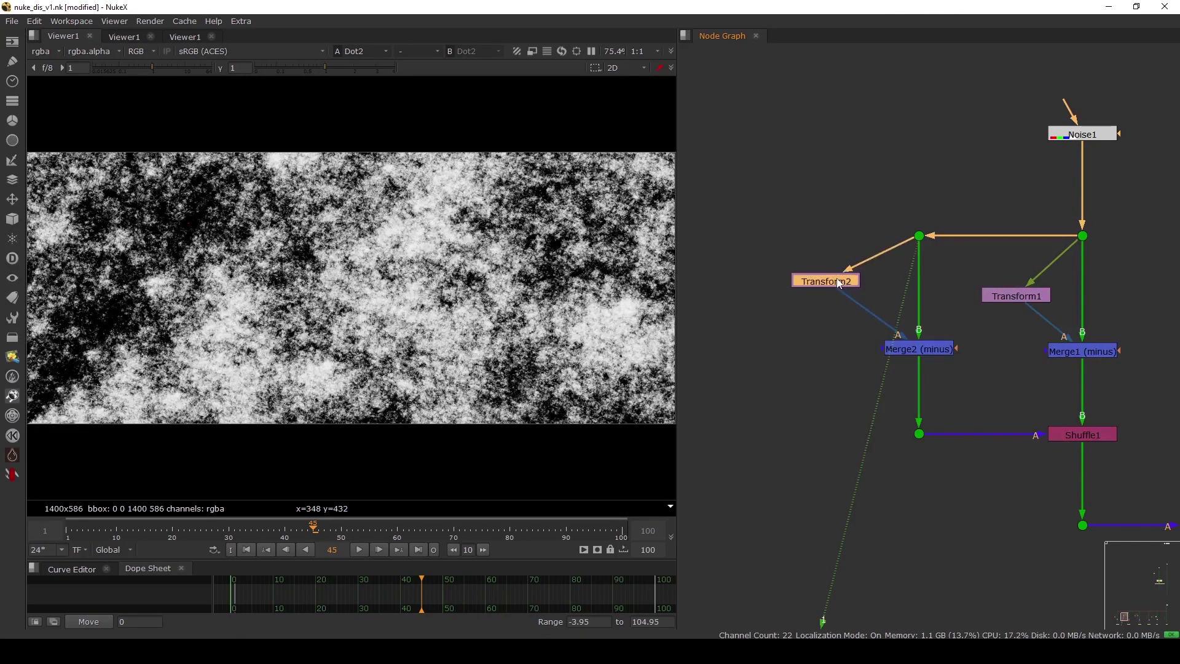
# View Transform2's output and inspect its translate settings, closing its properties when done
pyautogui.press('1')
pyautogui.doubleClick(843, 286)
pyautogui.moveTo(625, 200); pyautogui.dragTo(642, 229)
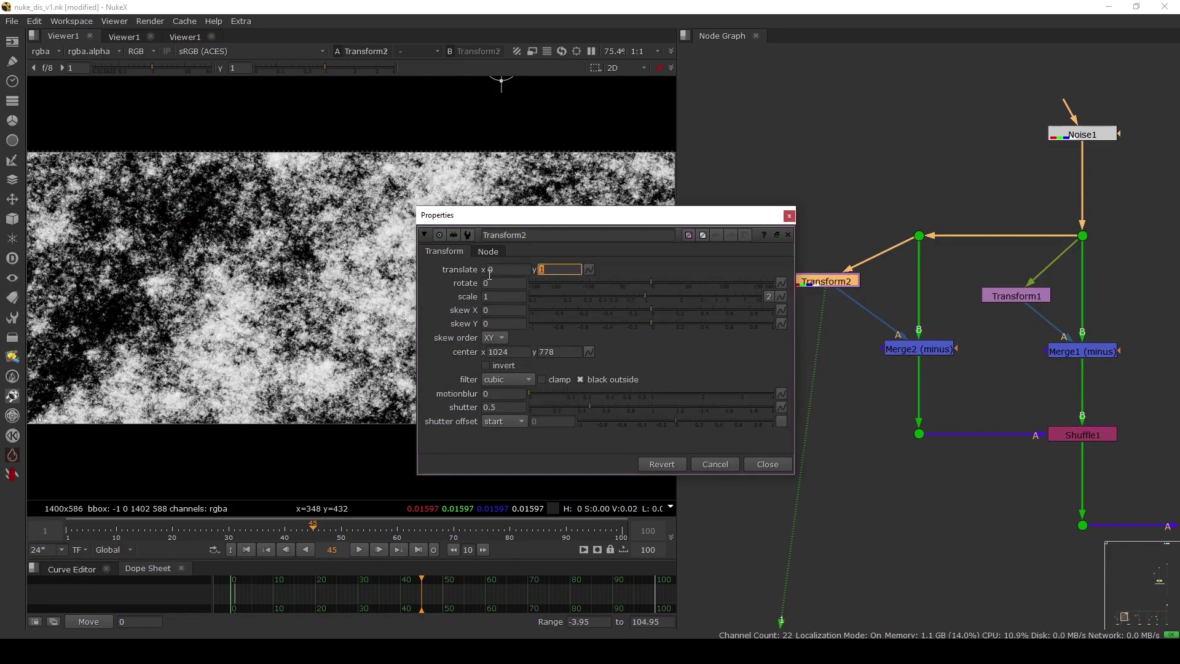
pyautogui.click(765, 468)
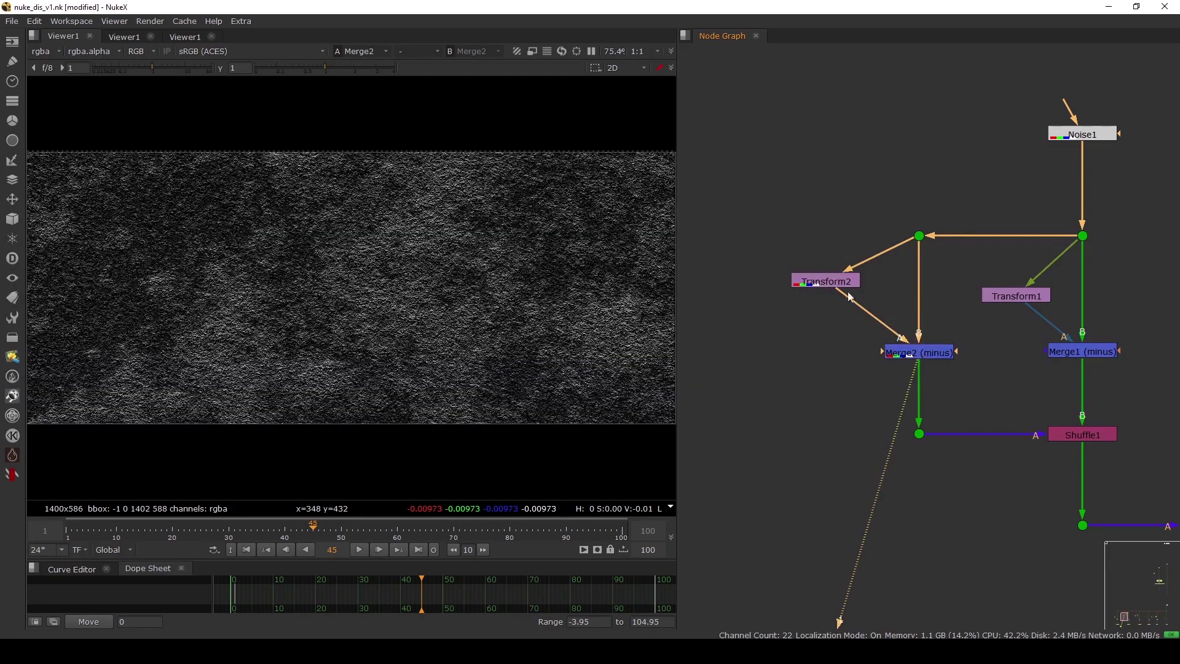
# Compare the dot above Merge2 with Merge2's output, examining the result up close and refitting it in the viewer
pyautogui.click(838, 283)
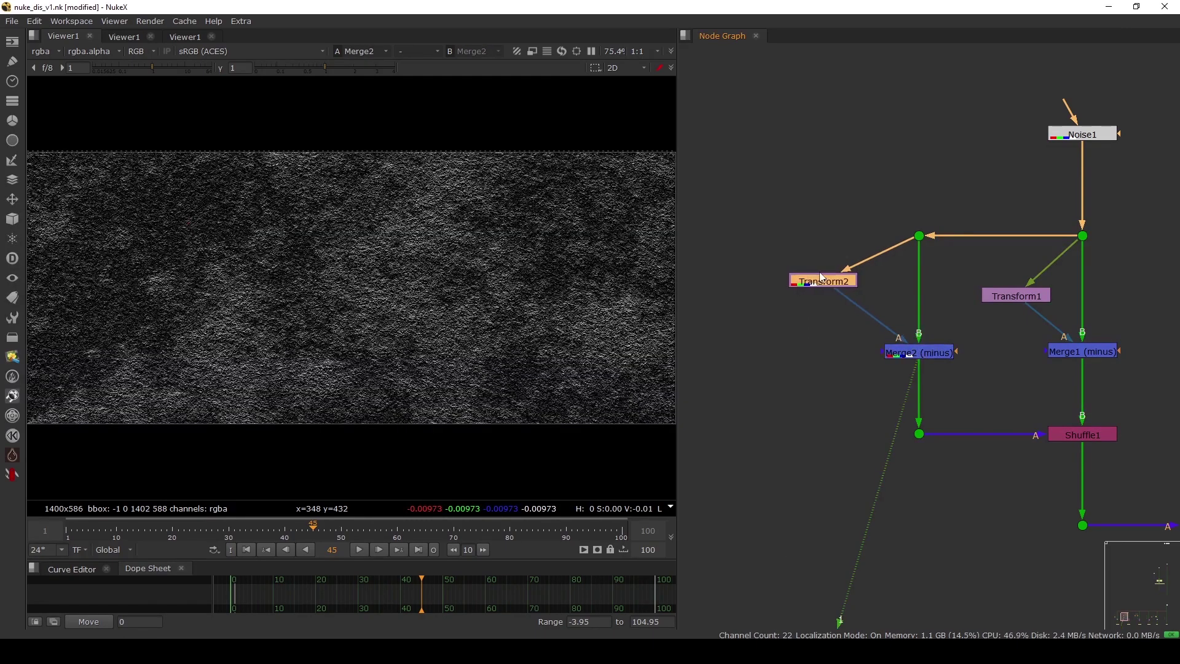
pyautogui.click(918, 236)
pyautogui.press('1')
pyautogui.click(930, 355)
pyautogui.press('1')
pyautogui.scroll(3, 543, 273)
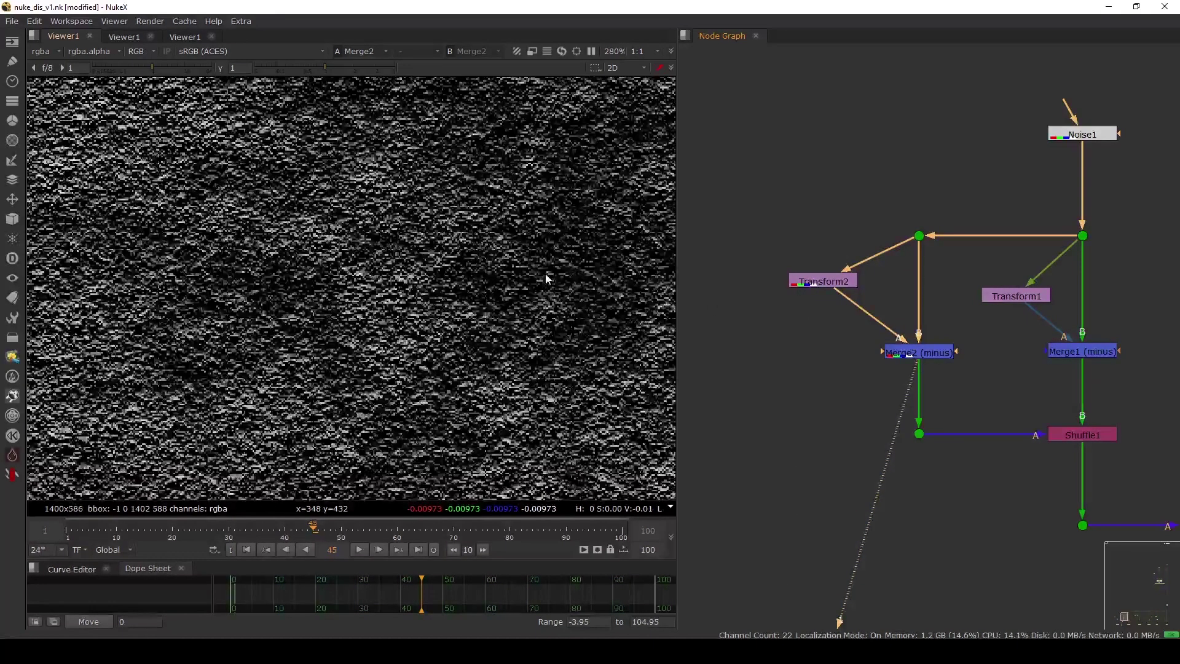
pyautogui.press('f')
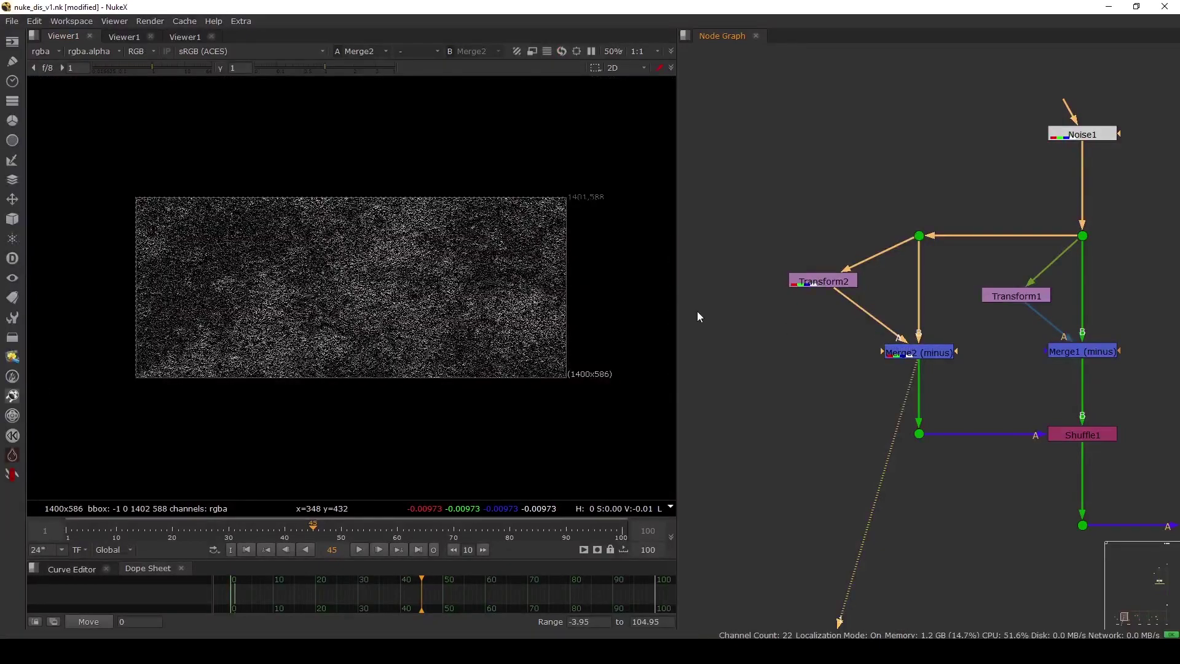
pyautogui.press('h')
# View Transform2, return to viewing Merge2, and toggle Merge2 off and on repeatedly to compare the results
pyautogui.click(827, 283)
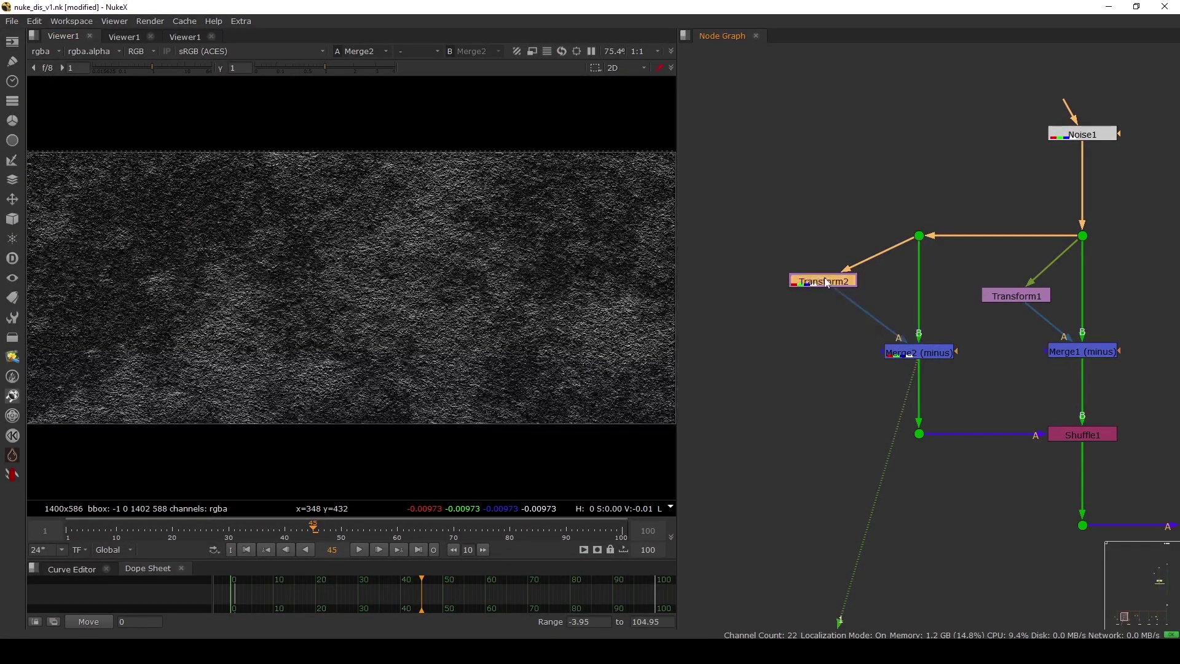
pyautogui.press('1')
pyautogui.click(930, 355)
pyautogui.press('1')
pyautogui.press('d')
pyautogui.press('d')
pyautogui.press('d')
pyautogui.press('d')
pyautogui.press('d')
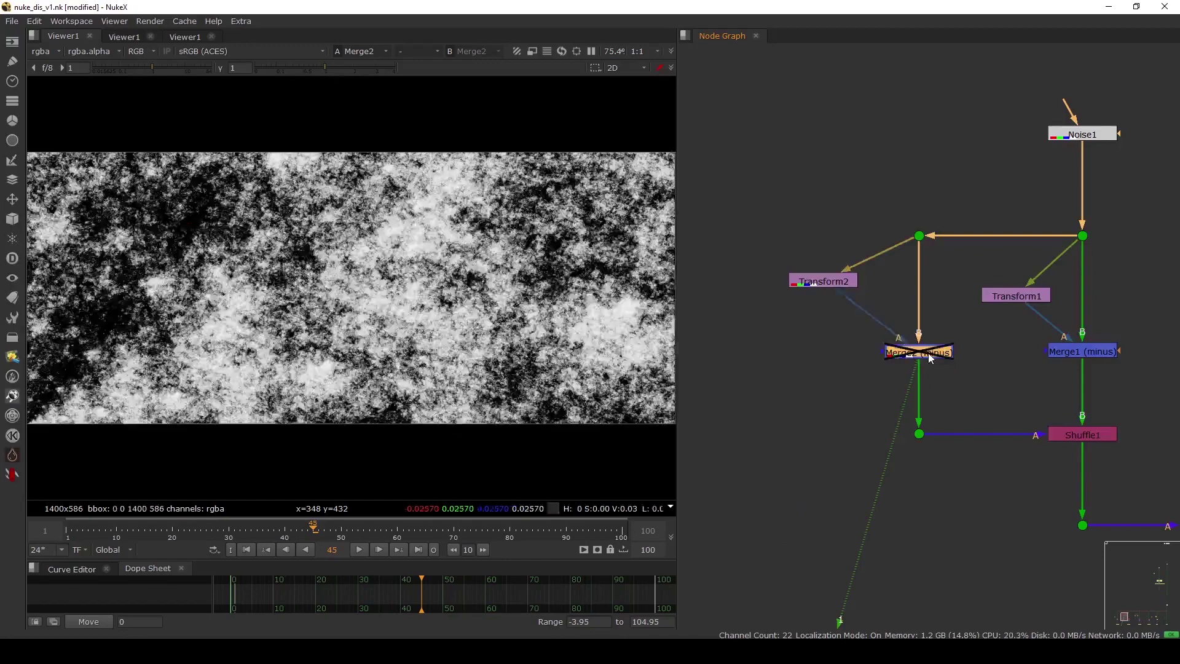
# Re-enable Merge2 and inspect Transform2's translate values, returning the viewer to Merge2's output
pyautogui.press('d')
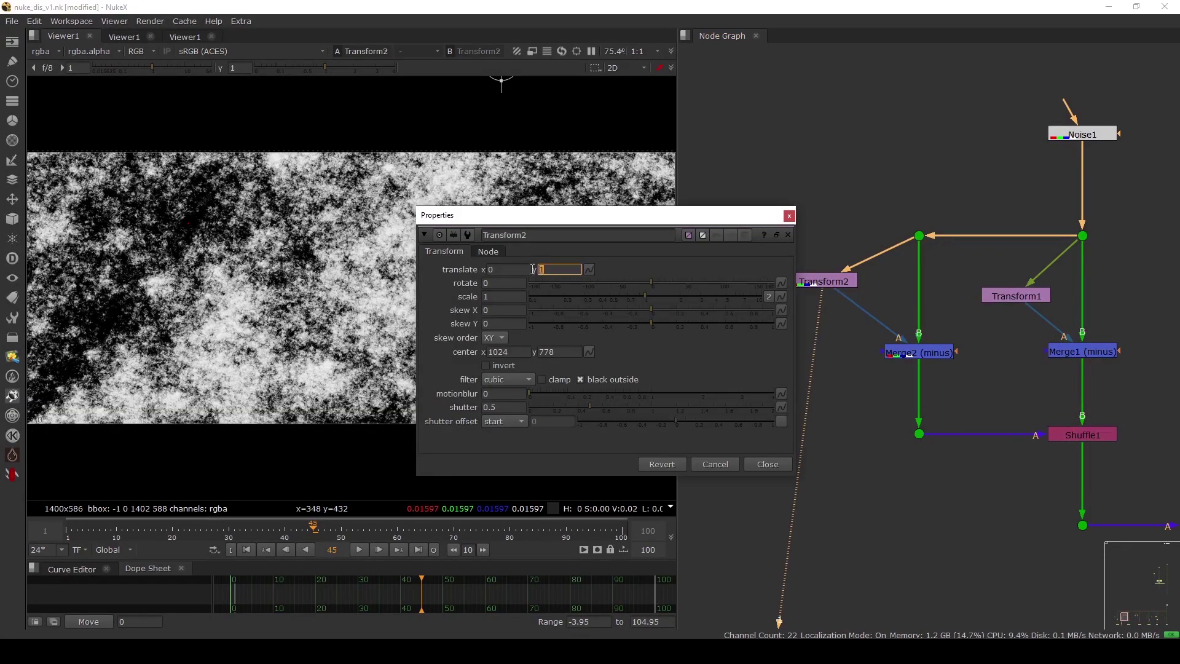
pyautogui.click(767, 464)
pyautogui.click(924, 351)
pyautogui.press('1')
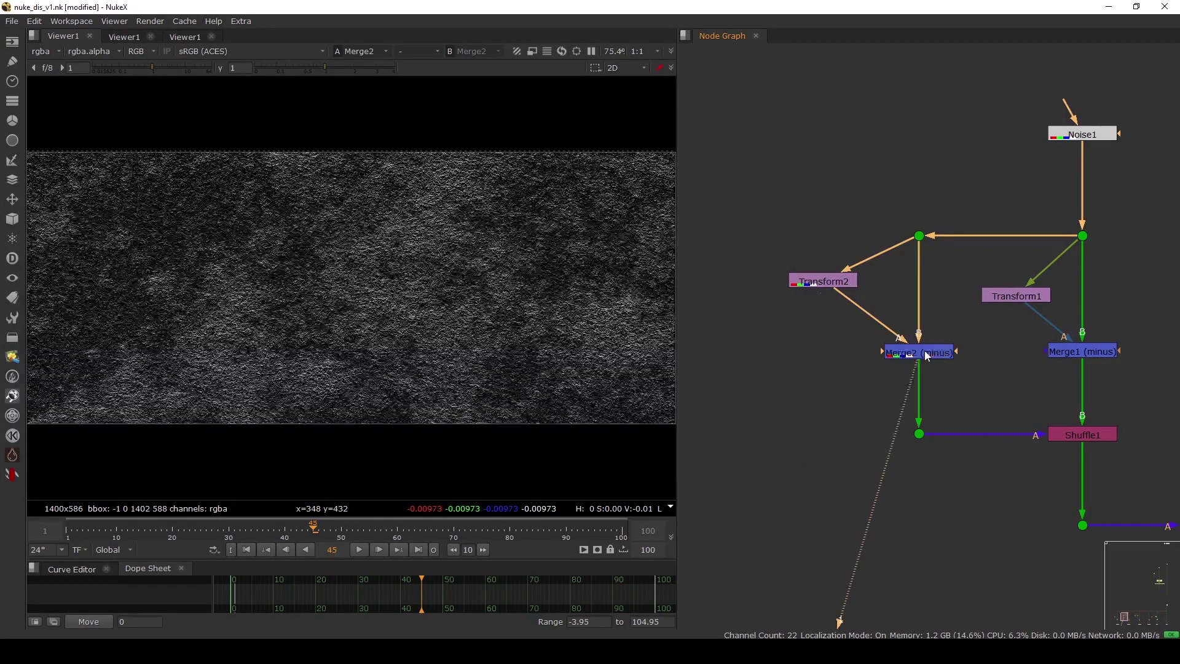
# Toggle Merge2 off and on twice and examine its subtracted noise up close, refitting the image when done
pyautogui.press('d')
pyautogui.press('d')
pyautogui.press('d')
pyautogui.press('d')
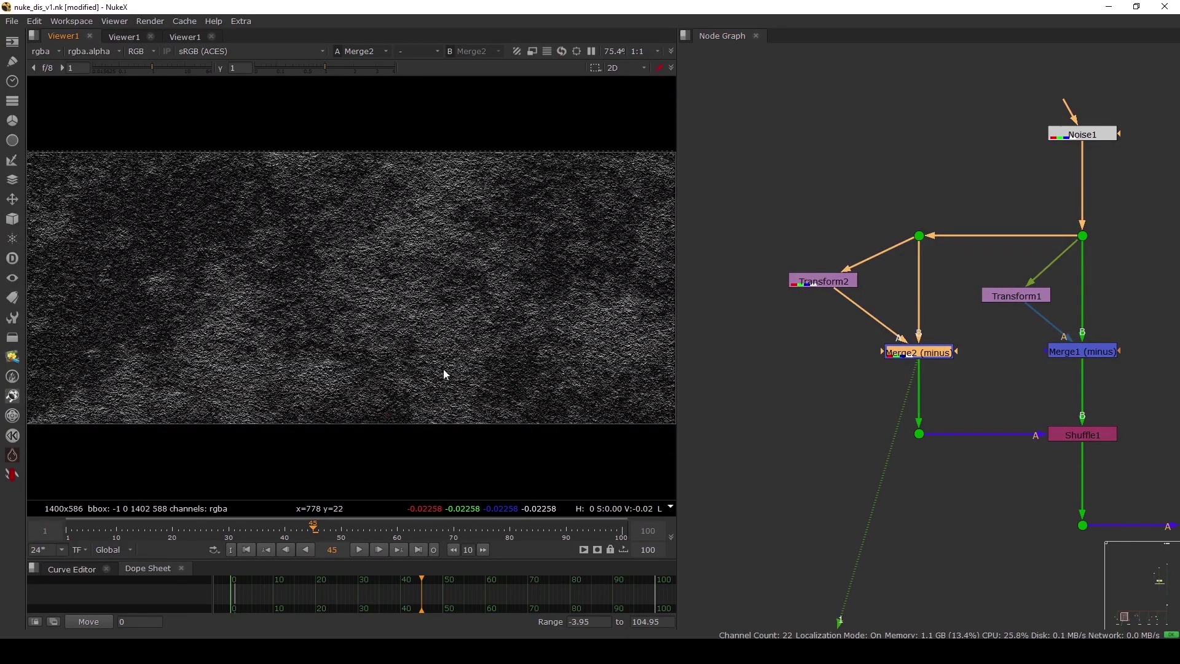
pyautogui.scroll(6, 451, 362)
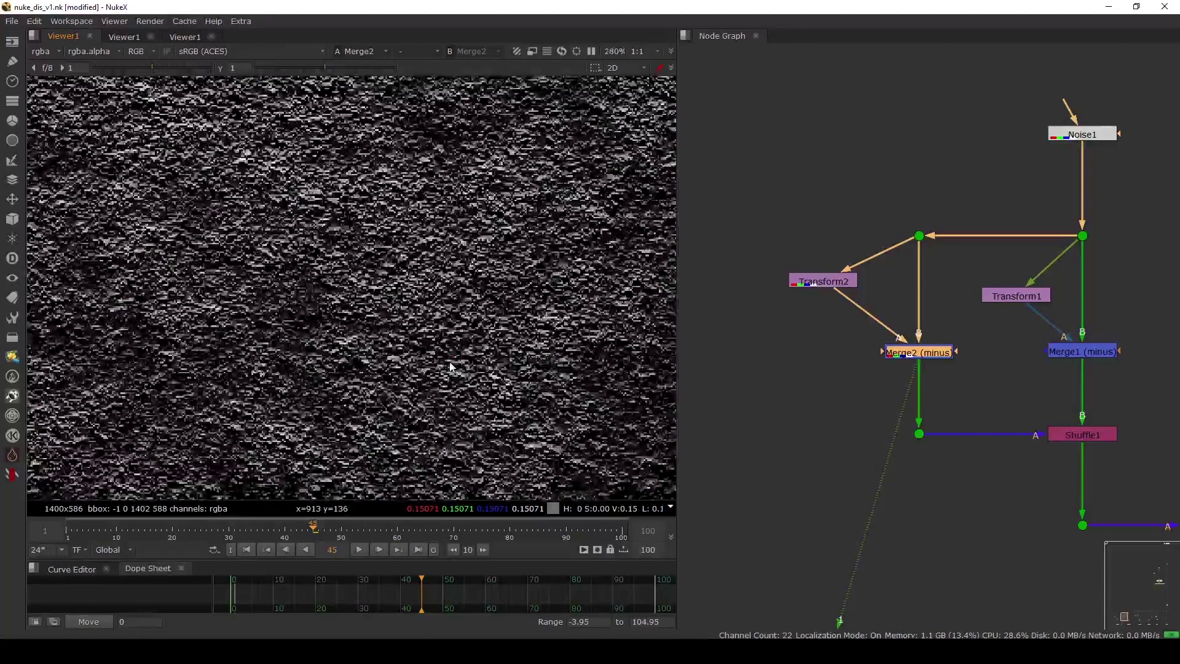
pyautogui.scroll(5, 450, 366)
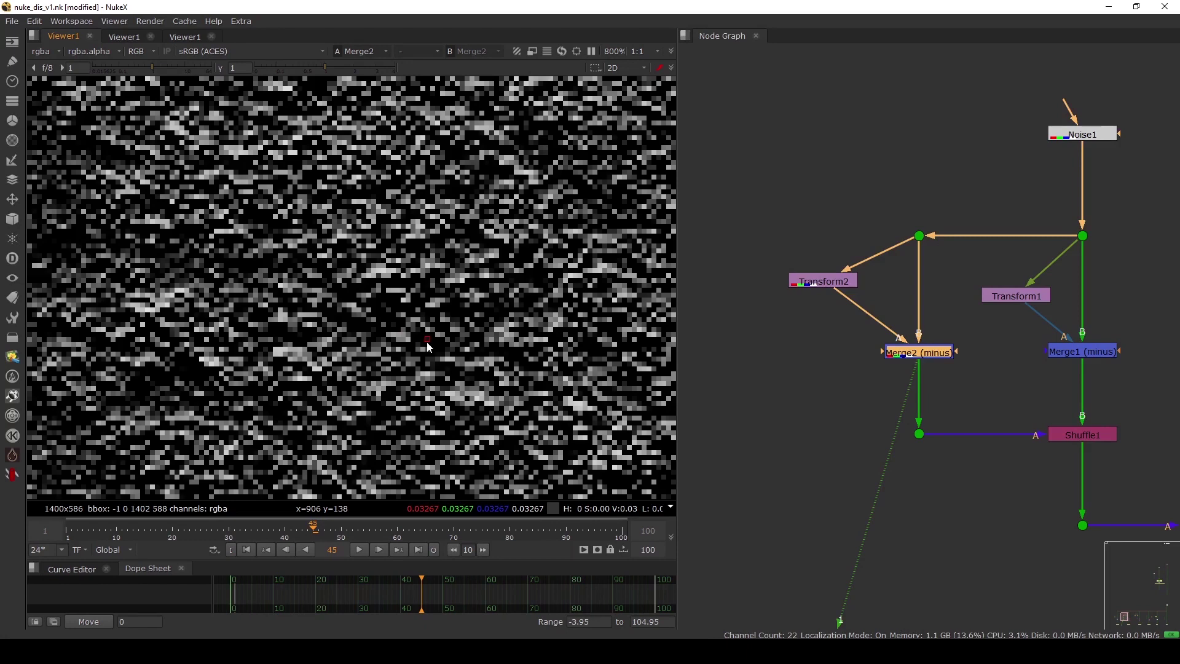
pyautogui.middleClick(427, 342)
# Inspect Transform1's translate settings, close its properties, and view Merge1's output fitted in the viewer
pyautogui.doubleClick(997, 295)
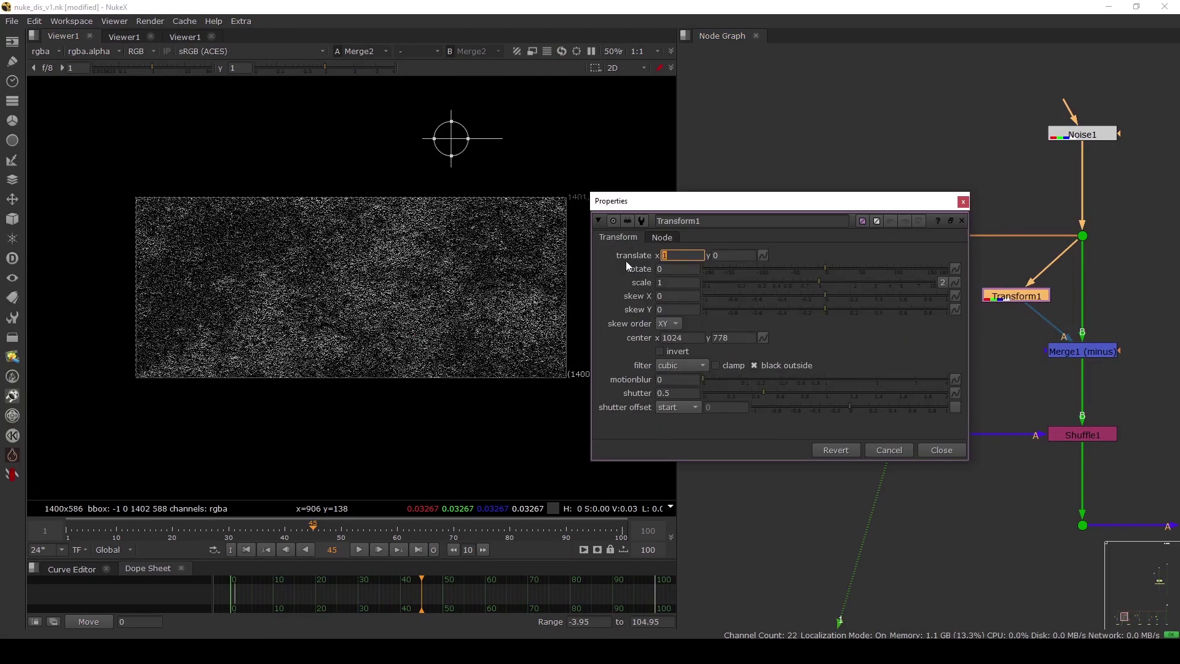
pyautogui.click(942, 454)
pyautogui.click(1028, 369)
pyautogui.click(1063, 352)
pyautogui.press('1')
pyautogui.click(810, 361)
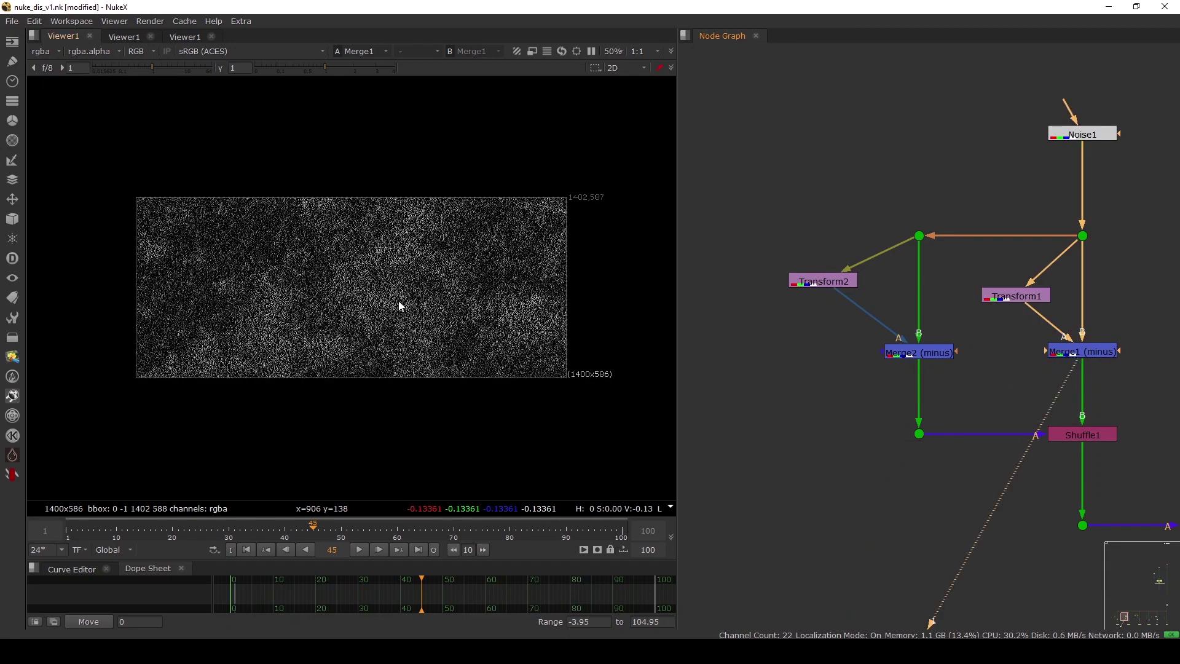
pyautogui.press('f')
# Alternate the viewer between Merge2 and Merge1 repeatedly to compare the vertical and horizontal offset noise, ending on Merge1
pyautogui.click(934, 349)
pyautogui.press('1')
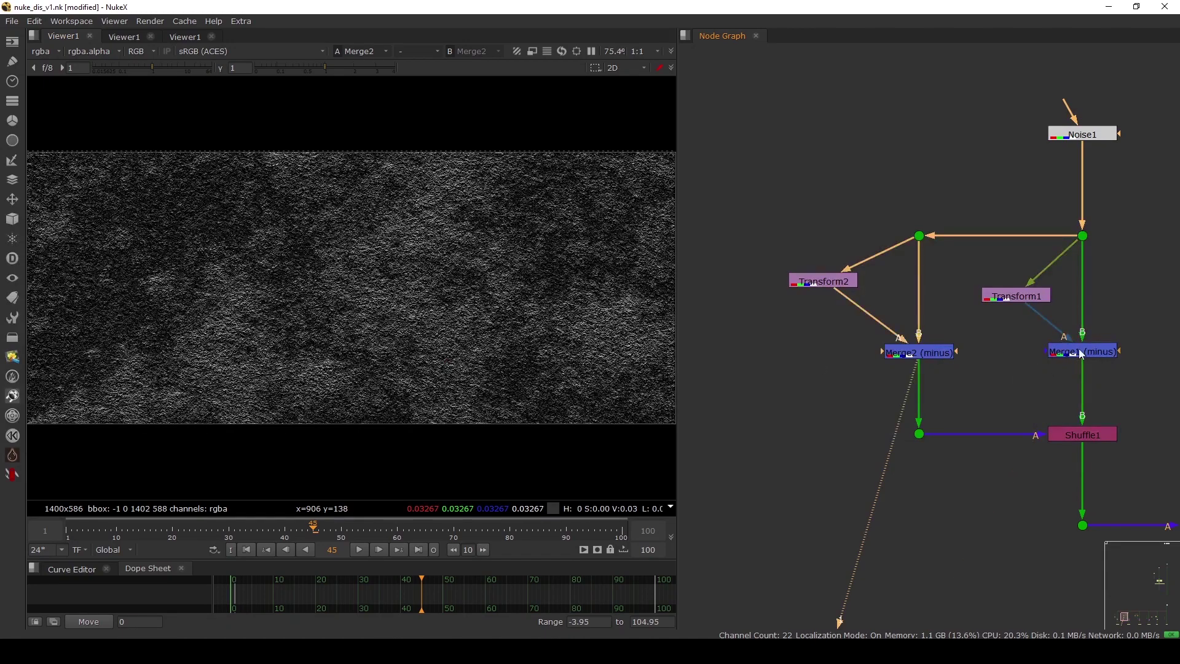
pyautogui.click(1079, 349)
pyautogui.press('1')
pyautogui.click(915, 355)
pyautogui.press('1')
pyautogui.click(1065, 353)
pyautogui.press('1')
pyautogui.click(929, 354)
pyautogui.press('1')
pyautogui.click(1065, 355)
pyautogui.press('1')
pyautogui.click(912, 356)
pyautogui.press('1')
pyautogui.click(1087, 357)
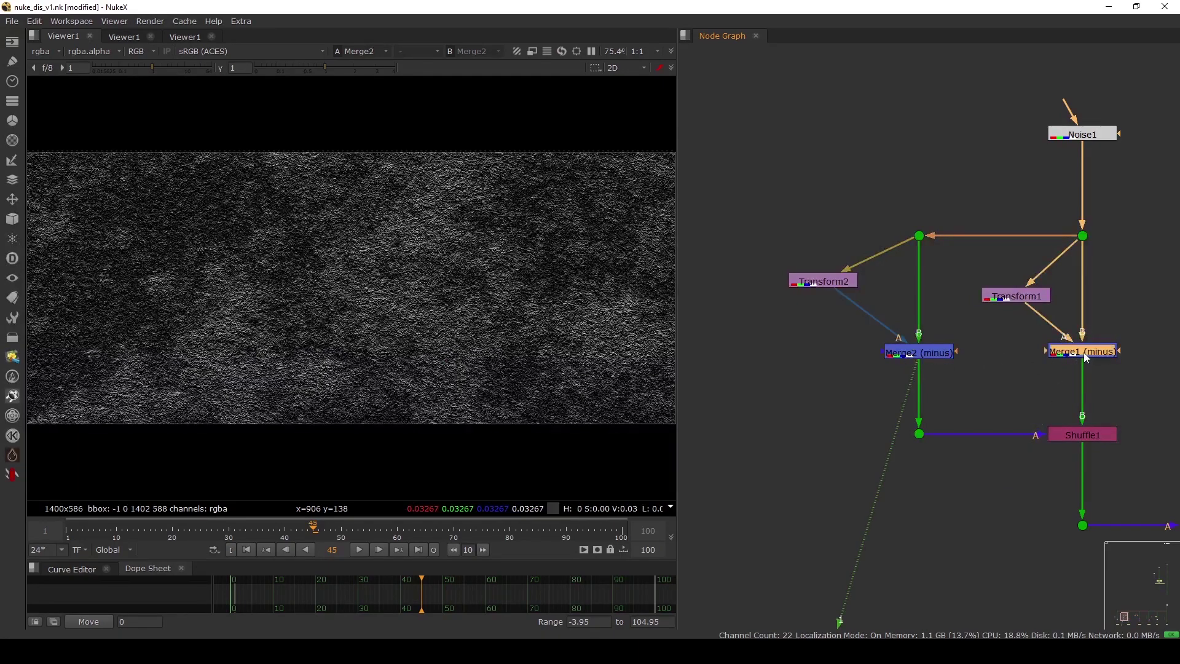
pyautogui.press('1')
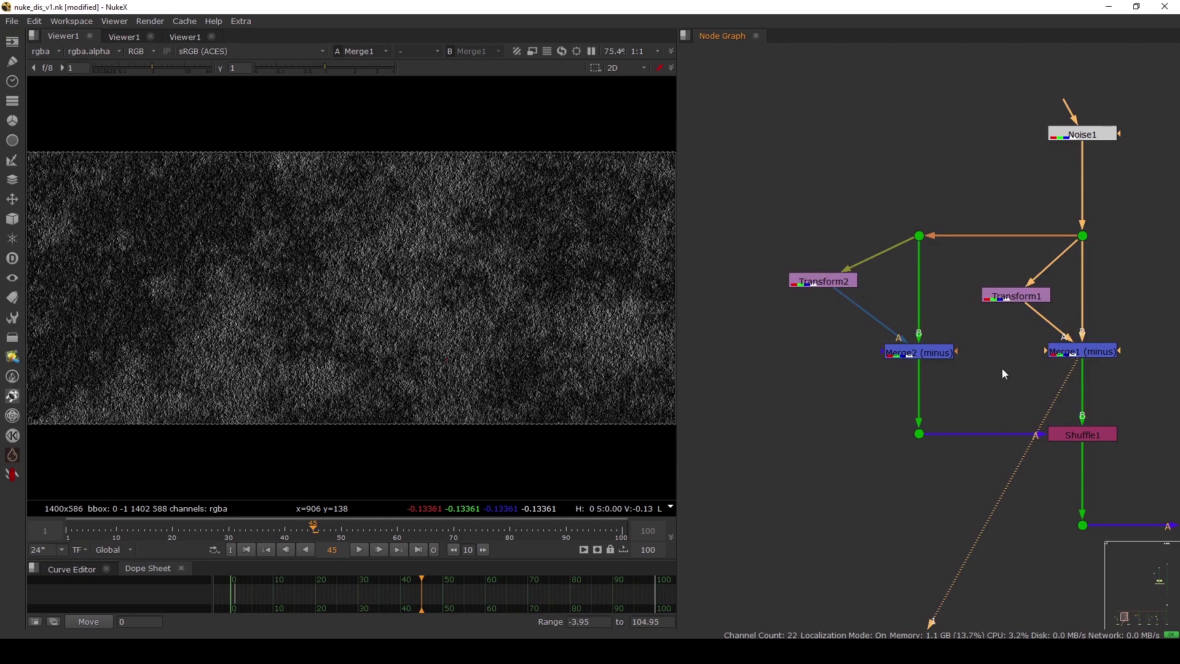
pyautogui.click(919, 346)
pyautogui.press('1')
pyautogui.click(957, 355)
pyautogui.click(1076, 354)
pyautogui.press('1')
pyautogui.click(1063, 386)
# Open Shuffle1's properties and view its combined red and green output
pyautogui.moveTo(1063, 386); pyautogui.dragTo(923, 300, button='middle')
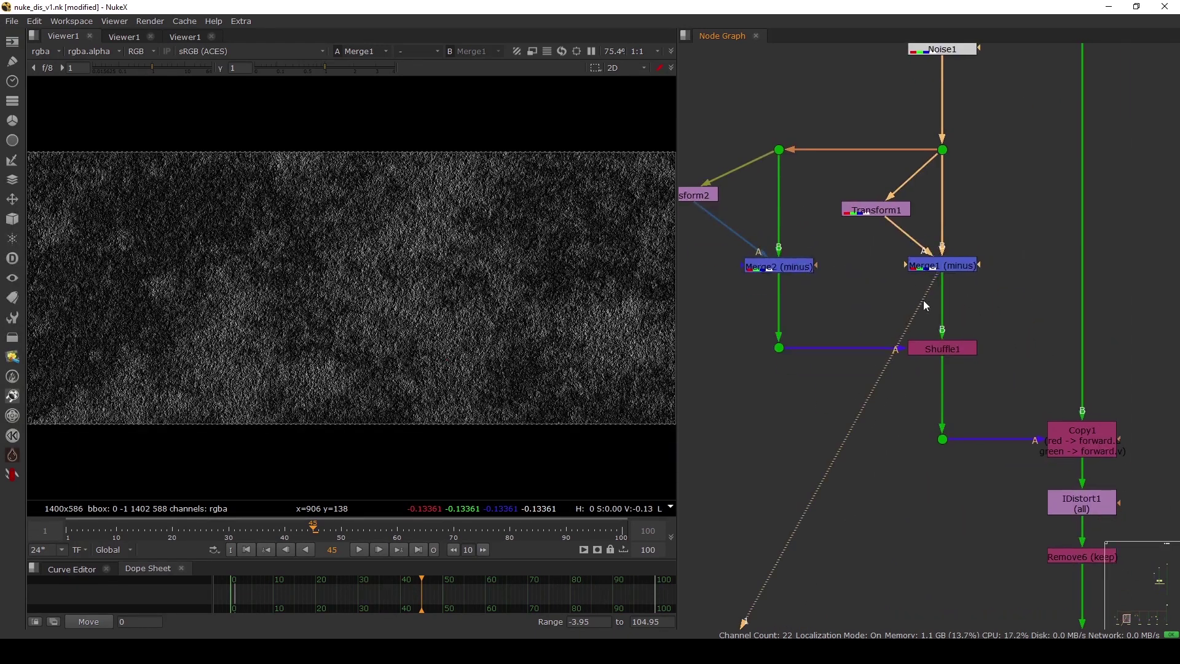
pyautogui.doubleClick(942, 350)
pyautogui.moveTo(942, 350); pyautogui.dragTo(943, 347)
pyautogui.moveTo(953, 345); pyautogui.dragTo(1013, 333, button='middle')
pyautogui.press('1')
pyautogui.moveTo(1012, 308); pyautogui.dragTo(906, 374)
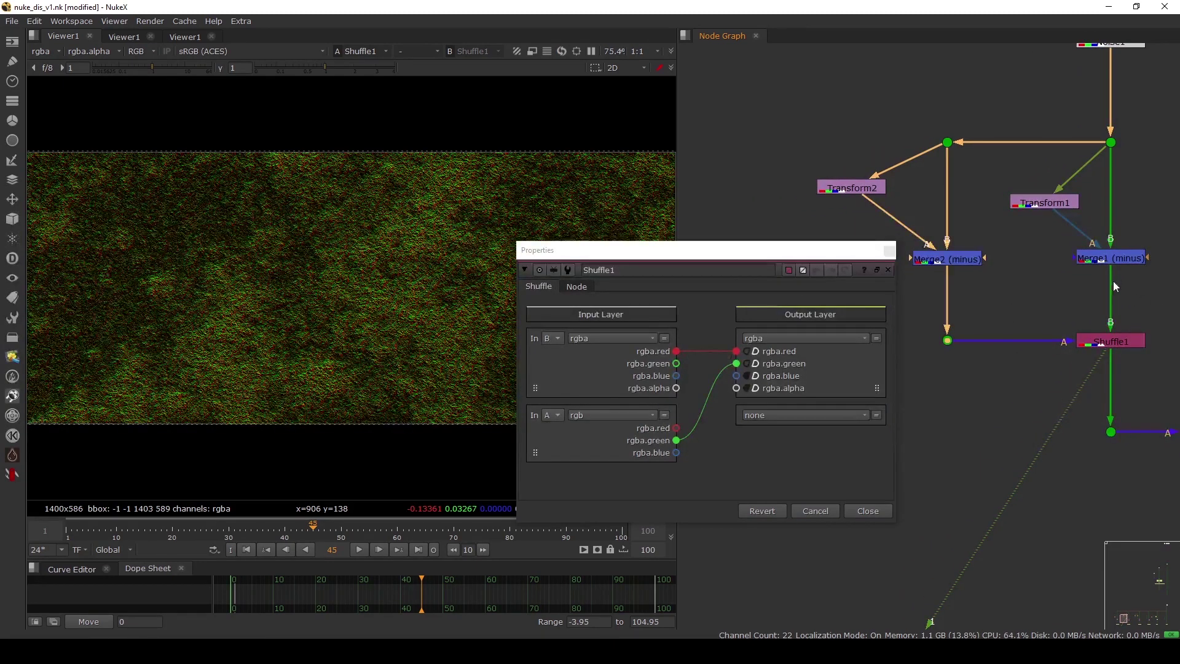
# View Merge1 and Merge2 in turn against Shuffle1's channel routing, closing the Shuffle1 properties when done
pyautogui.click(1111, 261)
pyautogui.press('1')
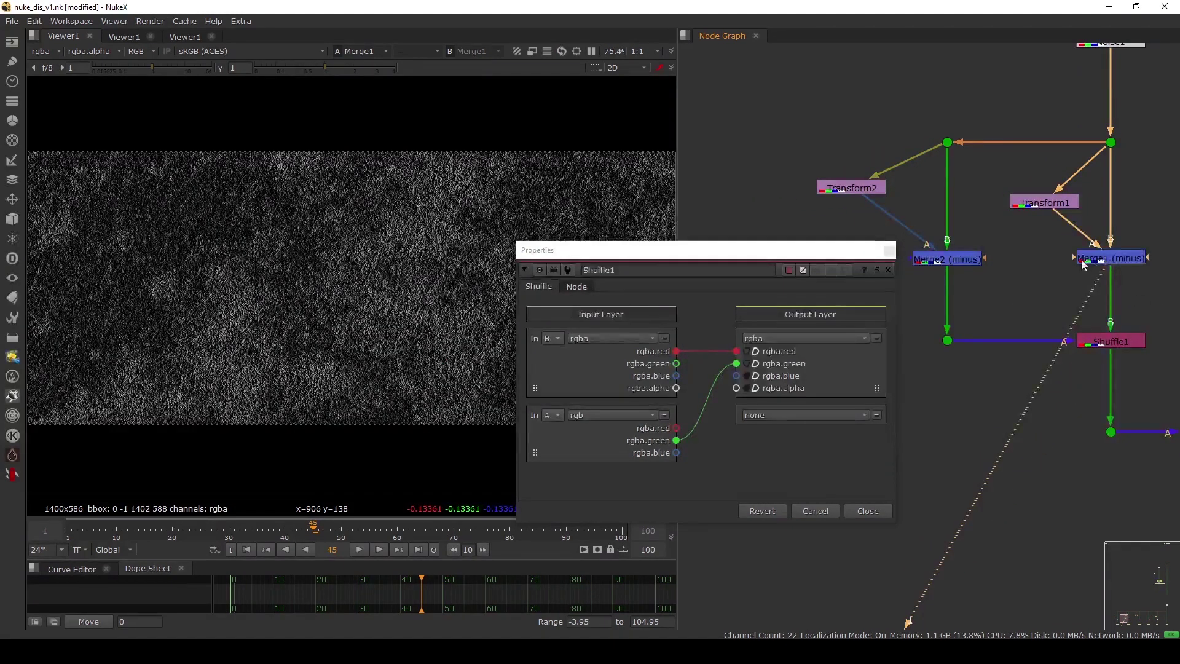
pyautogui.click(974, 260)
pyautogui.press('1')
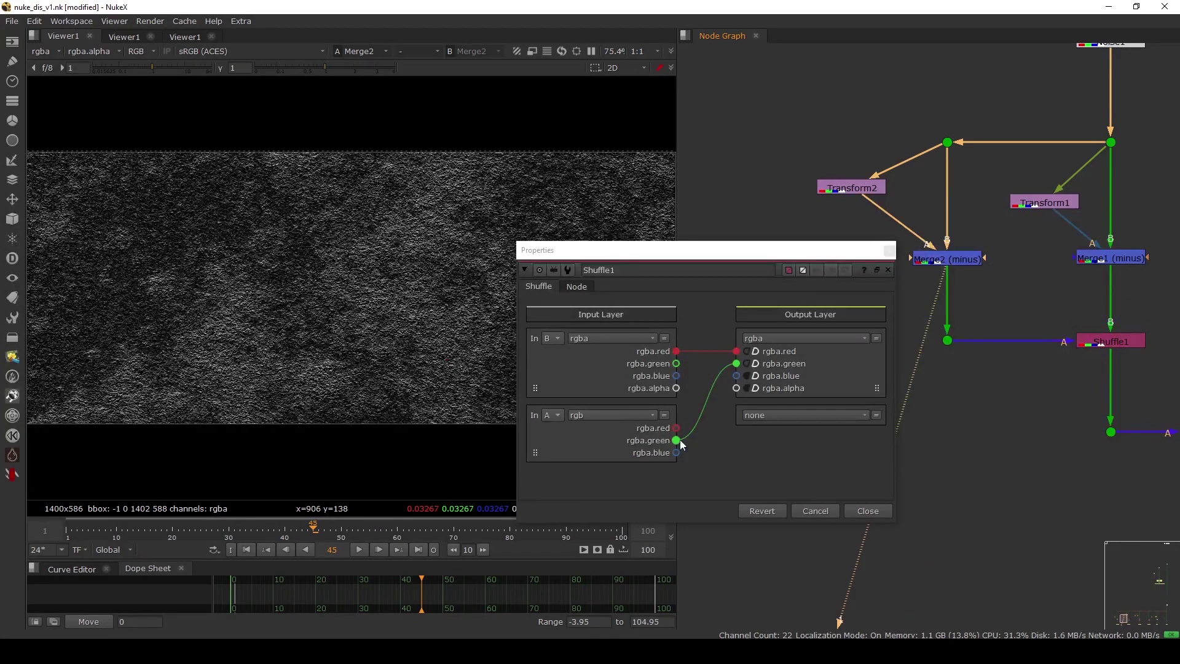
pyautogui.click(888, 270)
# View Shuffle1's output again and examine the red and green noise pattern up close
pyautogui.click(1100, 343)
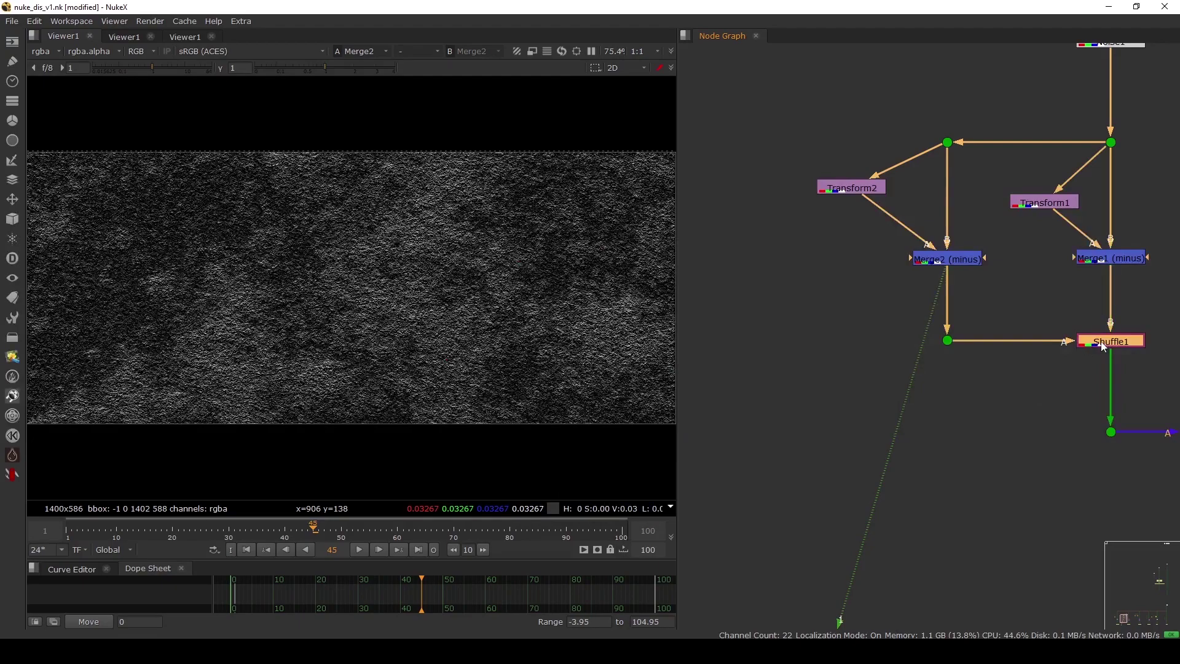
pyautogui.press('1')
pyautogui.click(1054, 378)
pyautogui.moveTo(1054, 378); pyautogui.dragTo(957, 388, button='middle')
pyautogui.scroll(2, 389, 268)
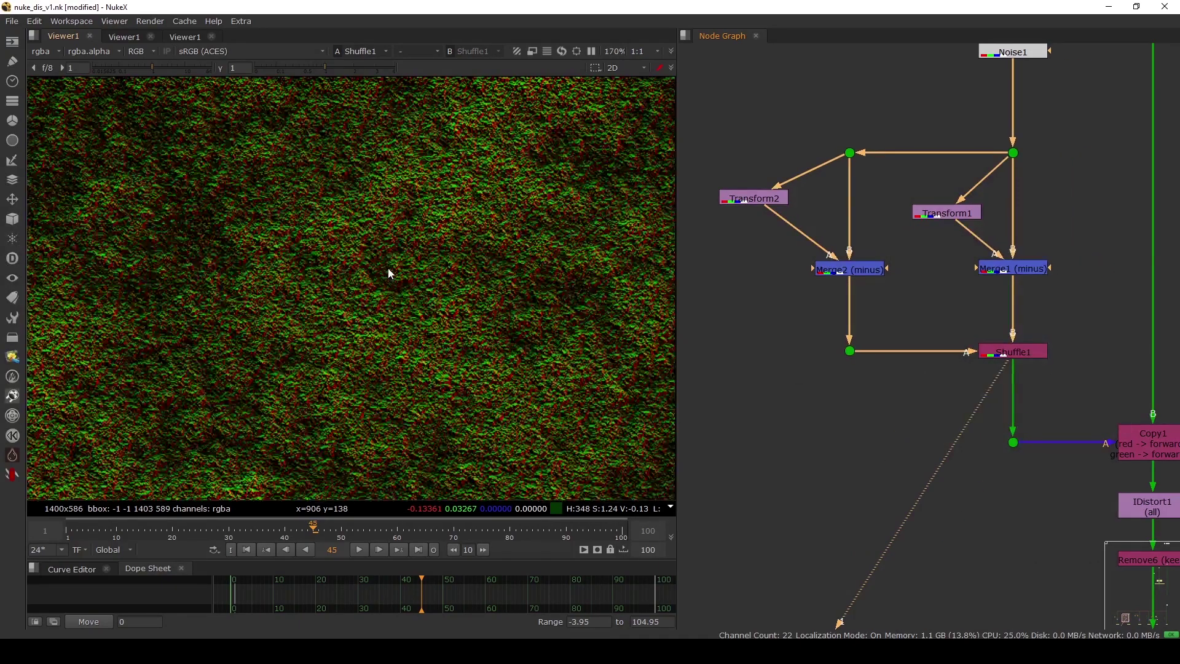
pyautogui.scroll(3, 388, 268)
pyautogui.scroll(-5, 395, 310)
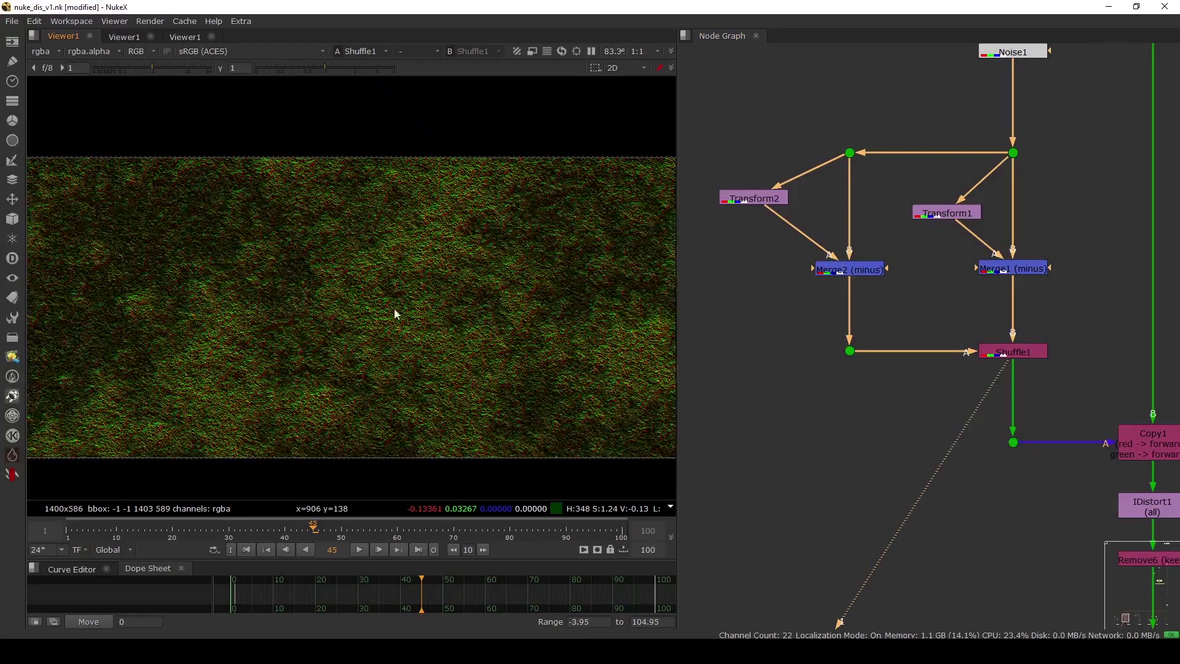
# Check Shuffle1's individual color channels in the viewer and return to the RGB display
pyautogui.press('b')
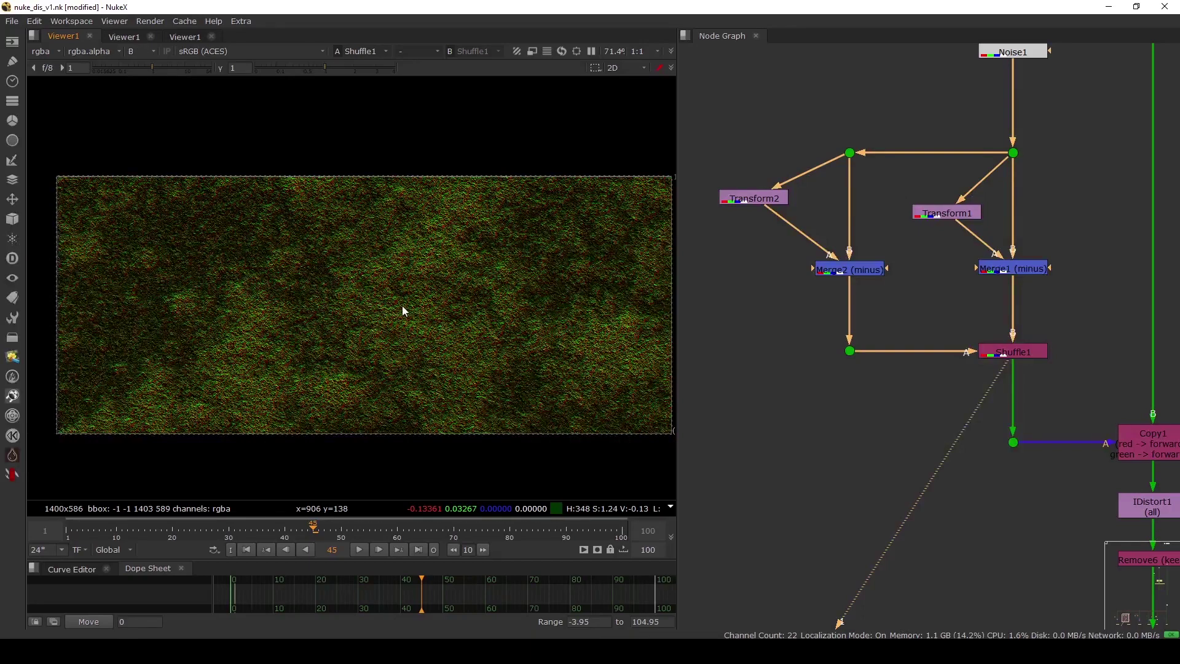
pyautogui.press('g')
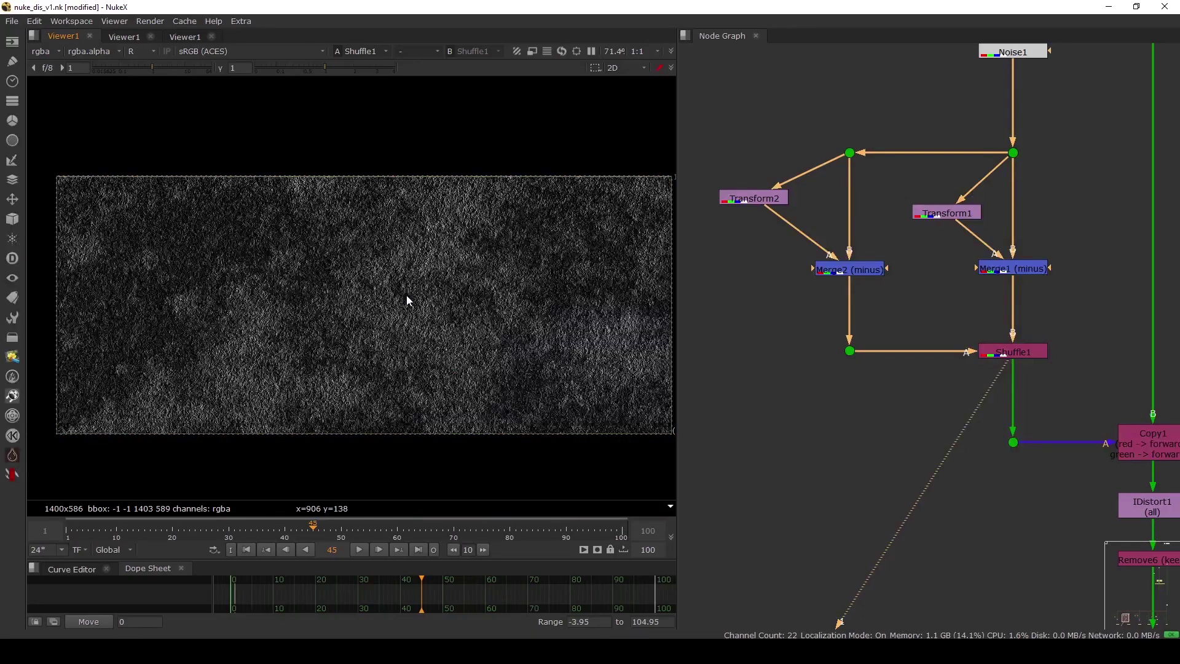
pyautogui.press('g')
# Follow the Shuffle1 branch down to Copy1 and view Copy1's output
pyautogui.scroll(-4, 898, 336)
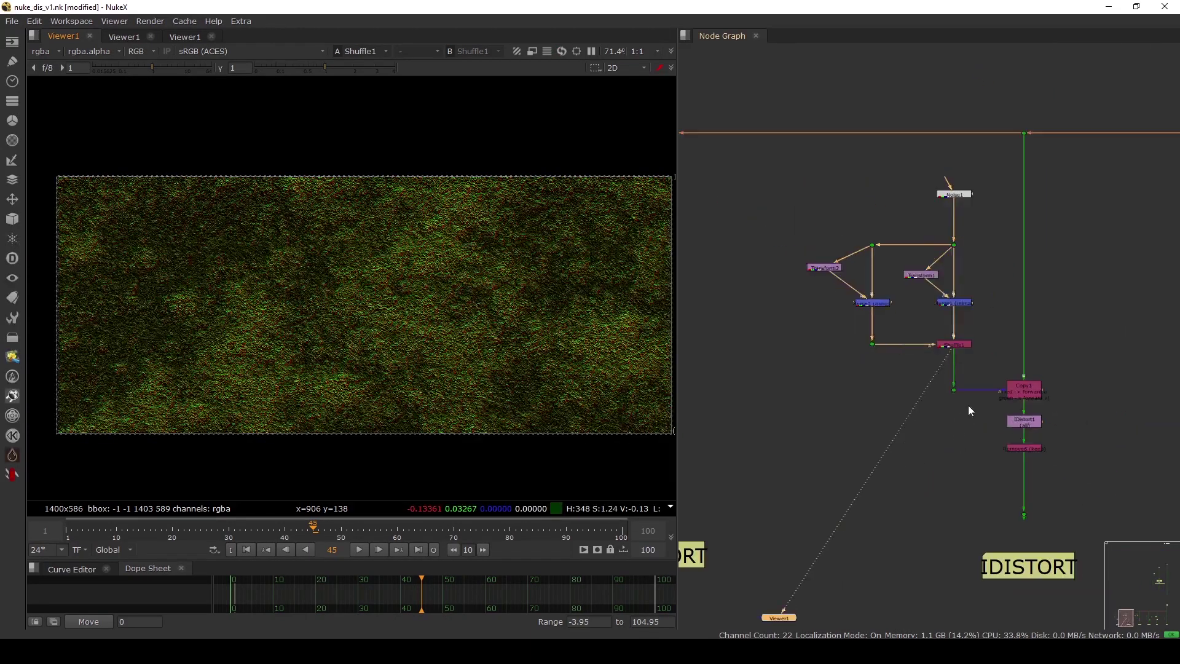
pyautogui.scroll(3, 1044, 428)
pyautogui.moveTo(800, 313); pyautogui.dragTo(1087, 393)
pyautogui.moveTo(1022, 369); pyautogui.dragTo(1022, 358)
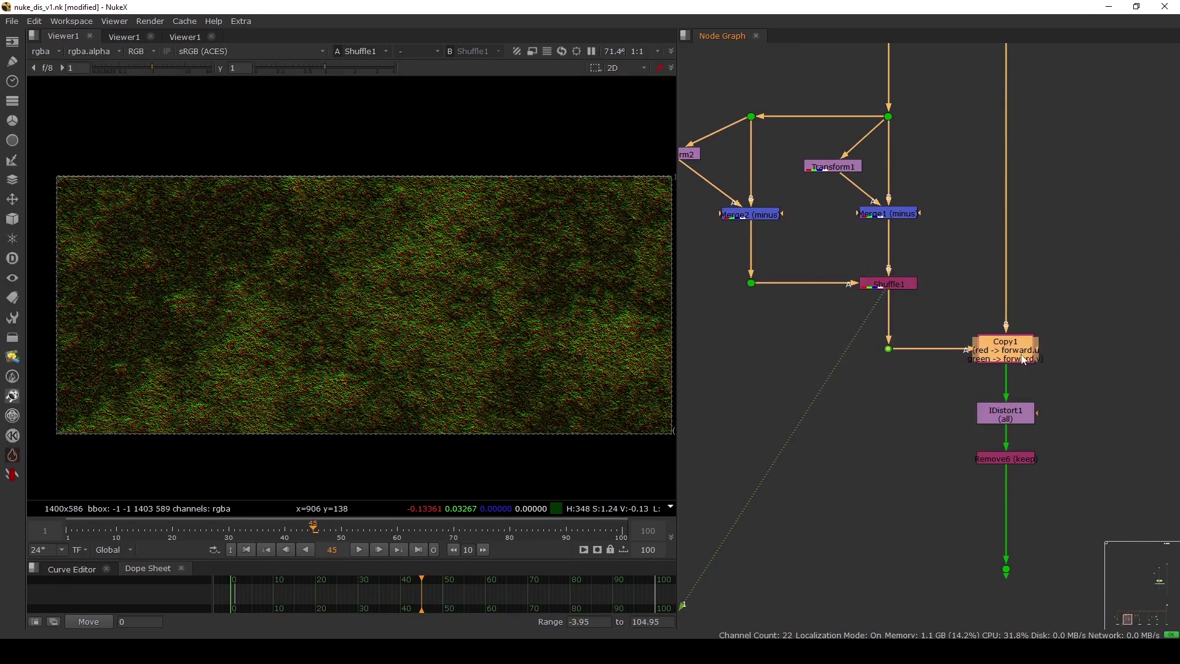
pyautogui.click(1014, 356)
pyautogui.press('1')
pyautogui.click(946, 381)
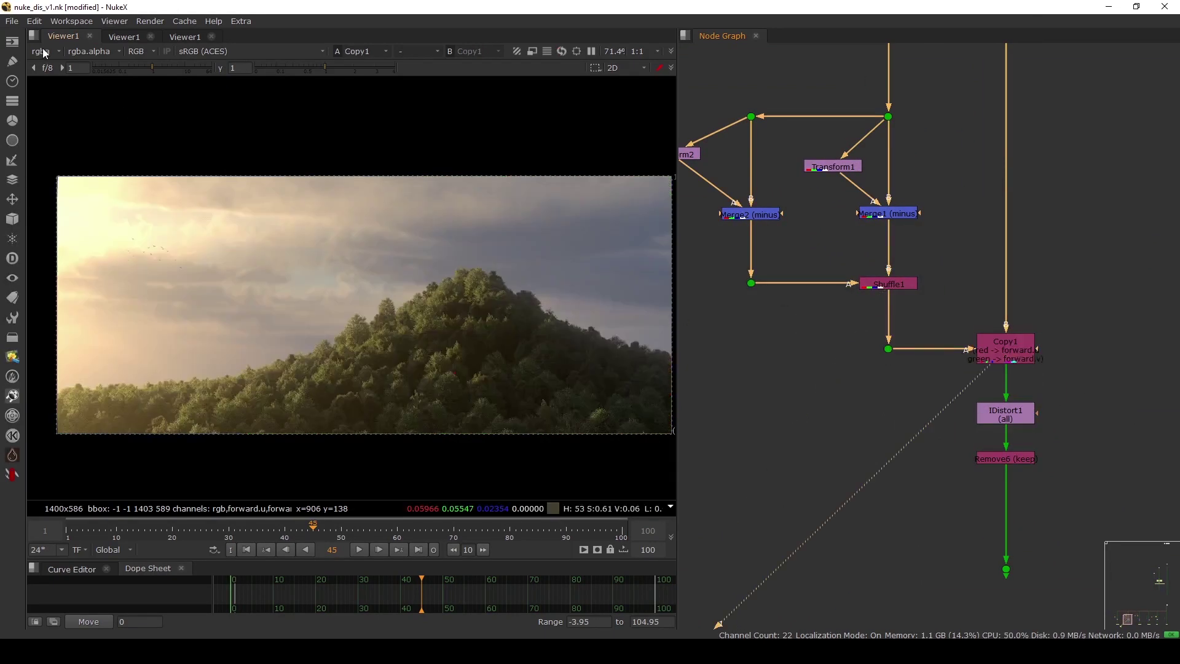
# Display Copy1's forward layer in the viewer, returning to rgba when done
pyautogui.click(43, 54)
pyautogui.click(53, 130)
pyautogui.click(53, 49)
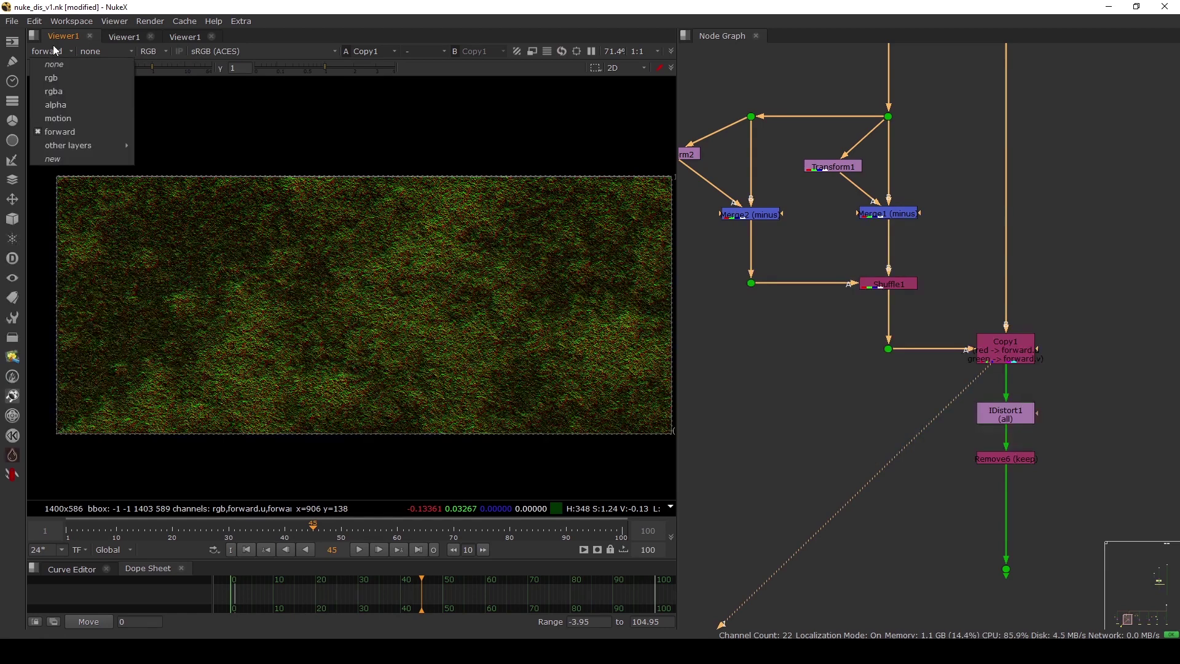
pyautogui.click(57, 94)
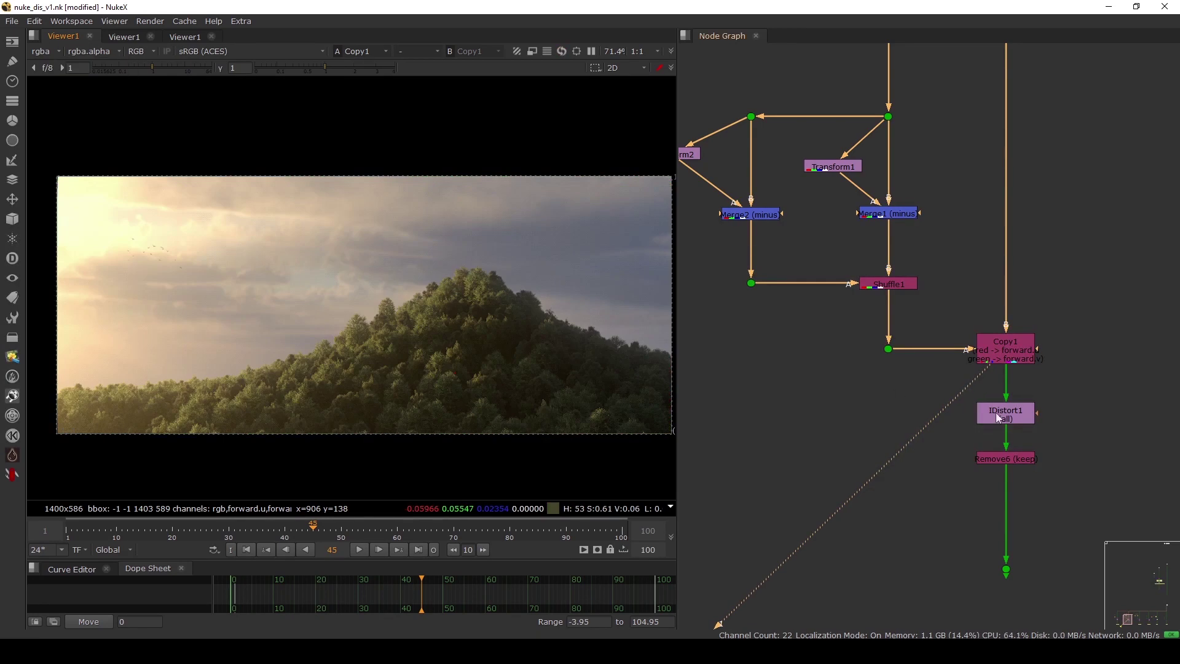
# View IDistort1, inspect its UV settings, close its properties, and examine the distorted trees up close
pyautogui.doubleClick(999, 418)
pyautogui.press('1')
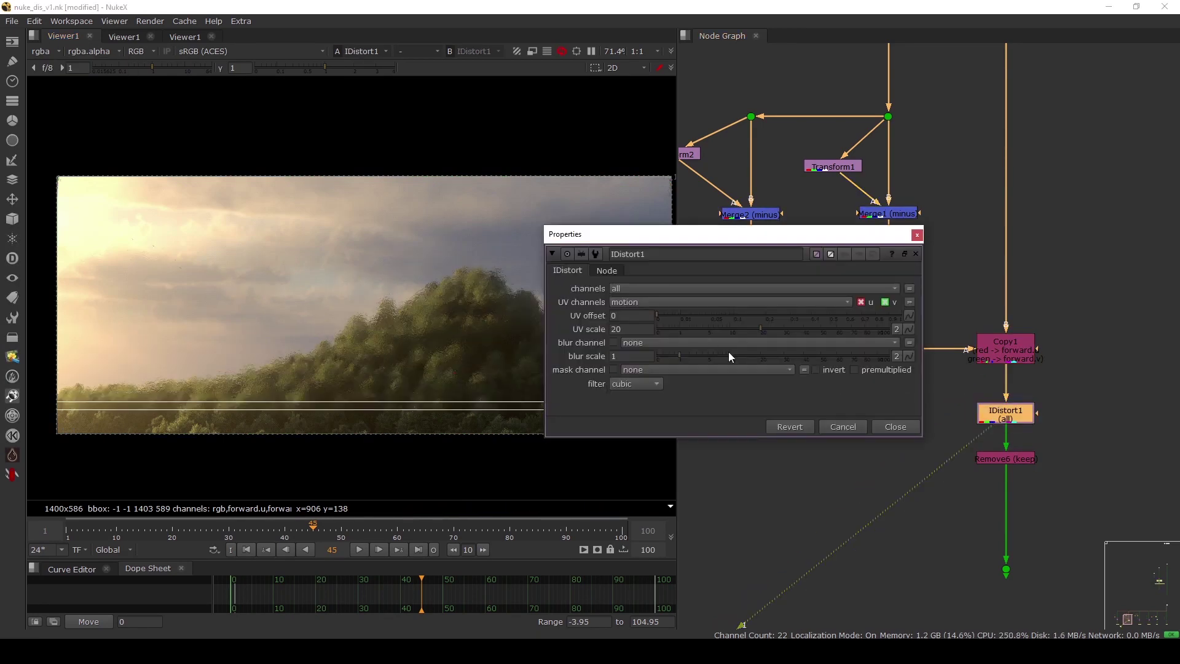
pyautogui.click(895, 426)
pyautogui.scroll(4, 384, 310)
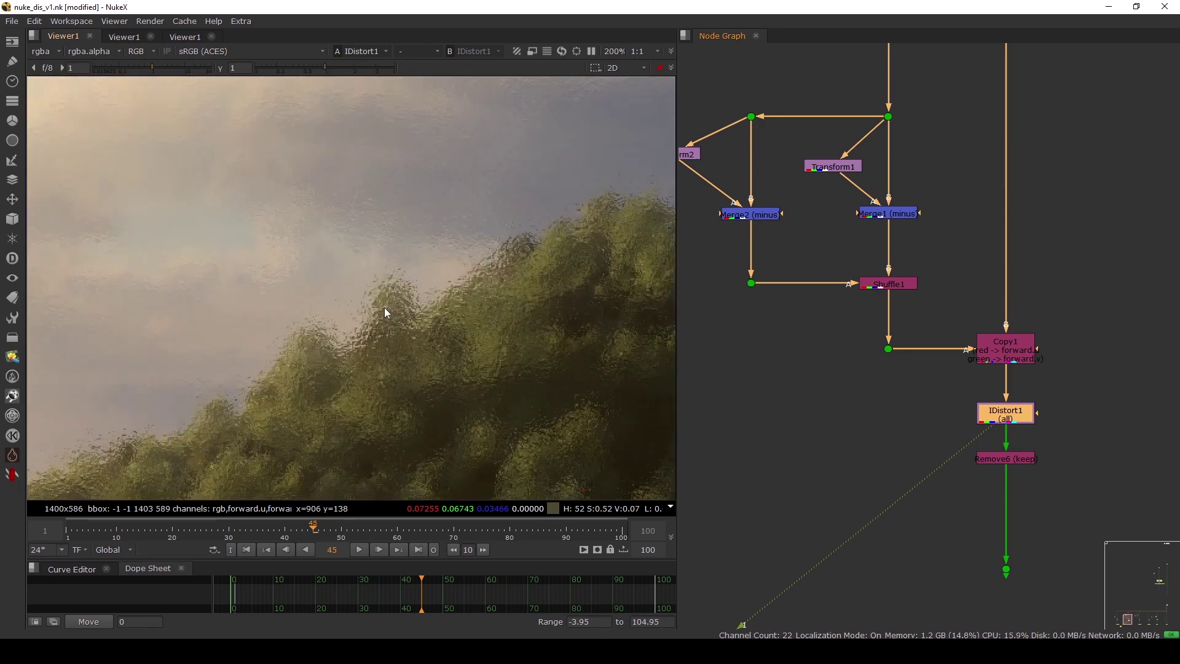
# View Remove6's output and go back up the graph to the Noise1 branch
pyautogui.click(1008, 456)
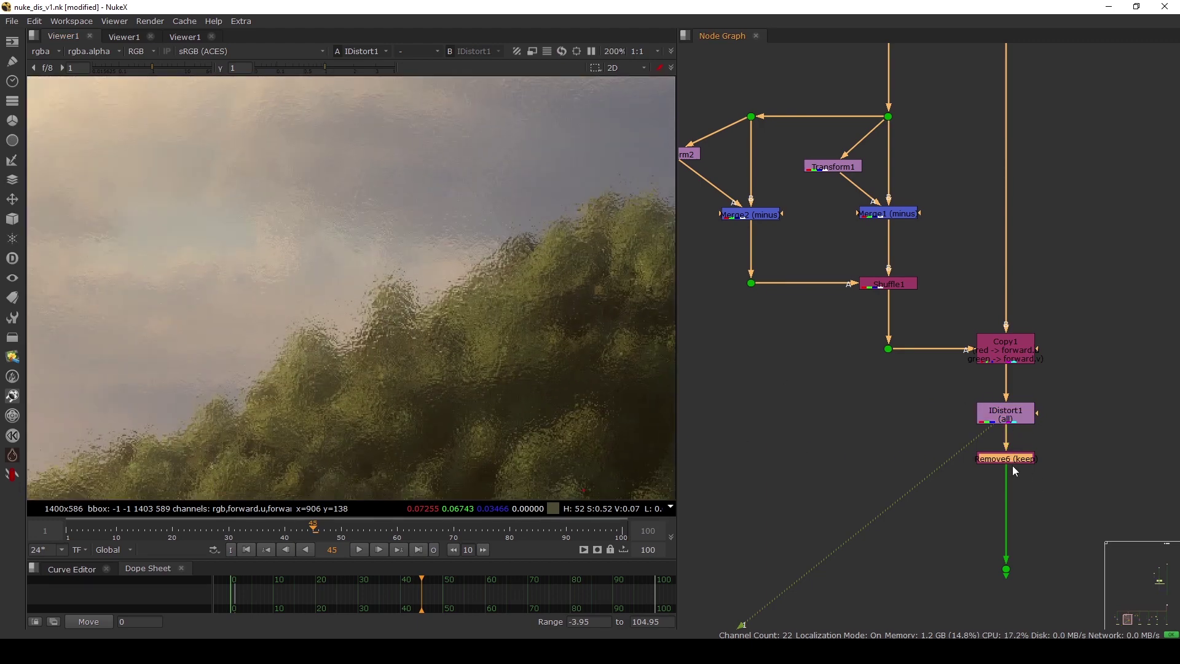
pyautogui.press('1')
pyautogui.scroll(-3, 1013, 462)
pyautogui.moveTo(933, 370); pyautogui.dragTo(939, 418, button='middle')
pyautogui.scroll(2, 944, 287)
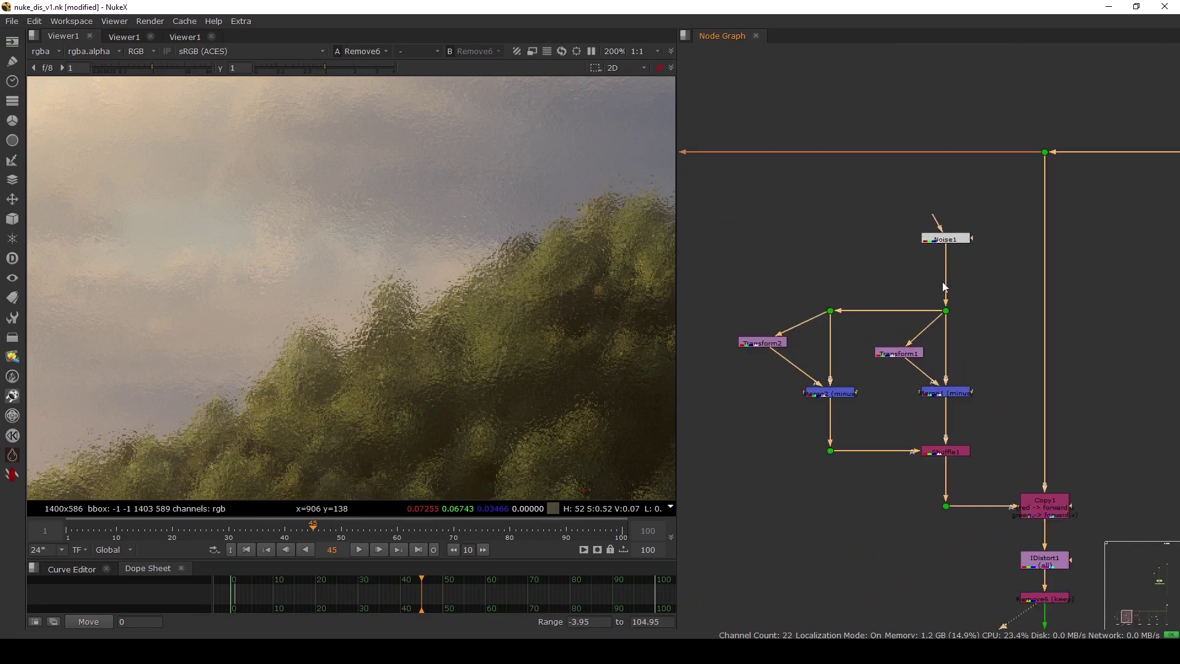
# Connect the dot below Noise1 to the second viewer input and flip between it and Remove6
pyautogui.moveTo(909, 286); pyautogui.dragTo(952, 319)
pyautogui.press('2')
pyautogui.press('1')
pyautogui.press('2')
pyautogui.press('1')
pyautogui.press('2')
# Compare the source noise with Remove6's distorted image at several zoom levels, ending on Remove6 fitted in the viewer
pyautogui.scroll(1, 390, 289)
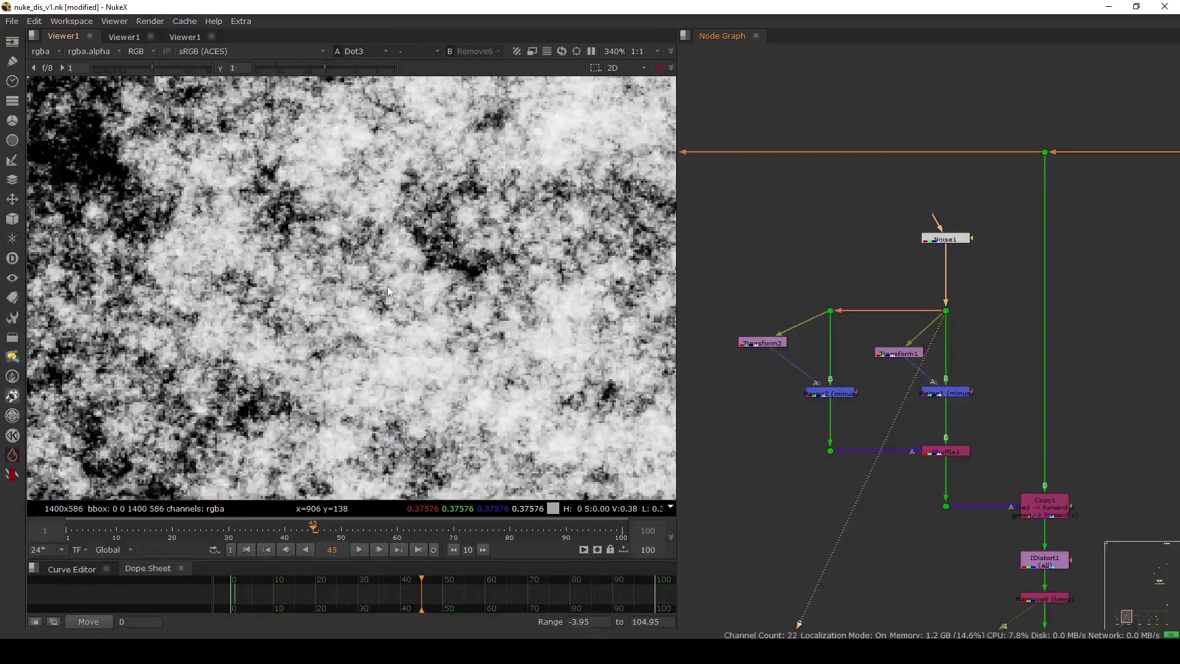
pyautogui.press('1')
pyautogui.scroll(5, 392, 270)
pyautogui.press('2')
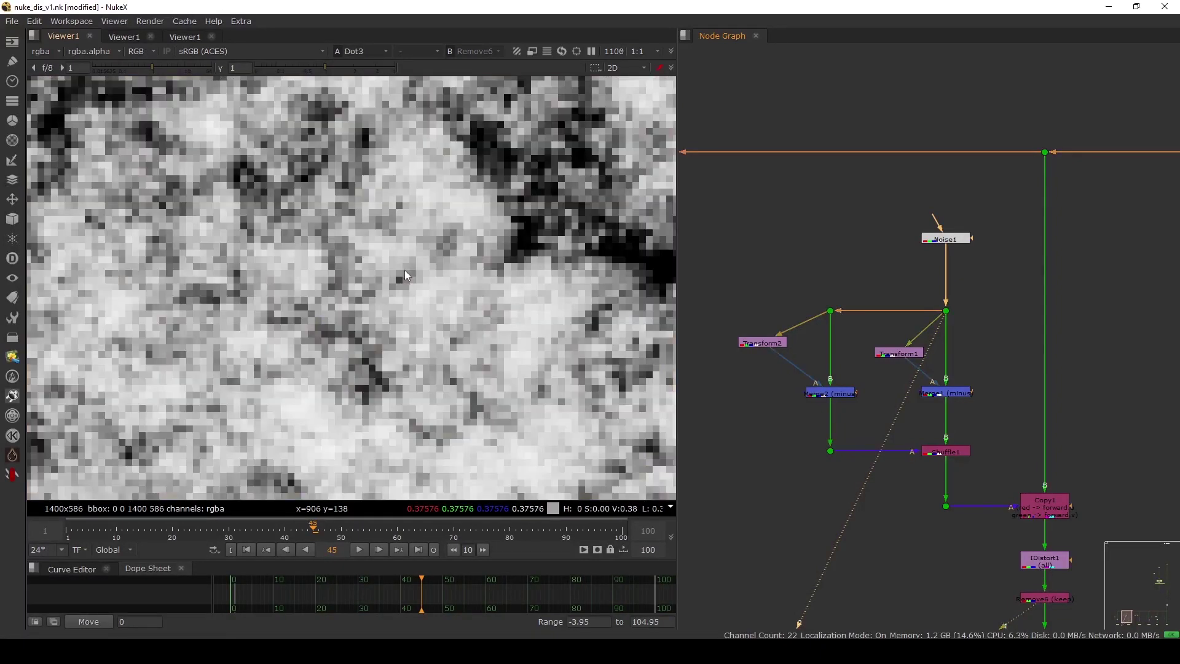
pyautogui.press('1')
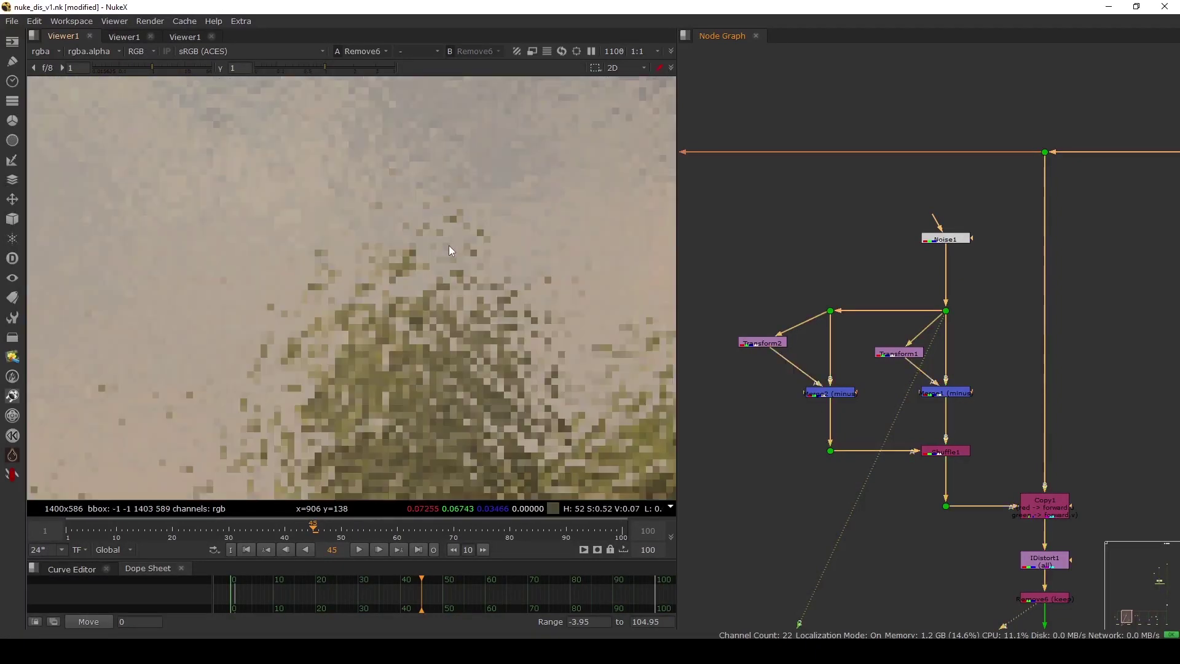
pyautogui.press('2')
pyautogui.press('1')
pyautogui.press('2')
pyautogui.scroll(-4, 388, 381)
pyautogui.press('1')
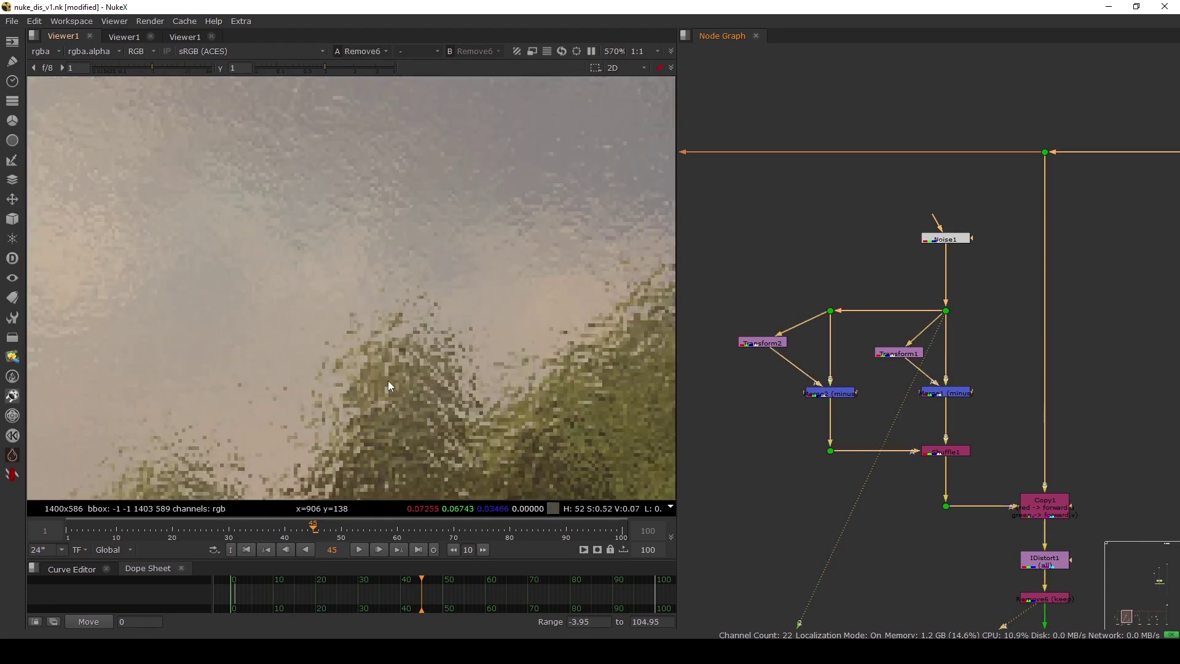
pyautogui.press('2')
pyautogui.press('1')
pyautogui.press('2')
pyautogui.press('f')
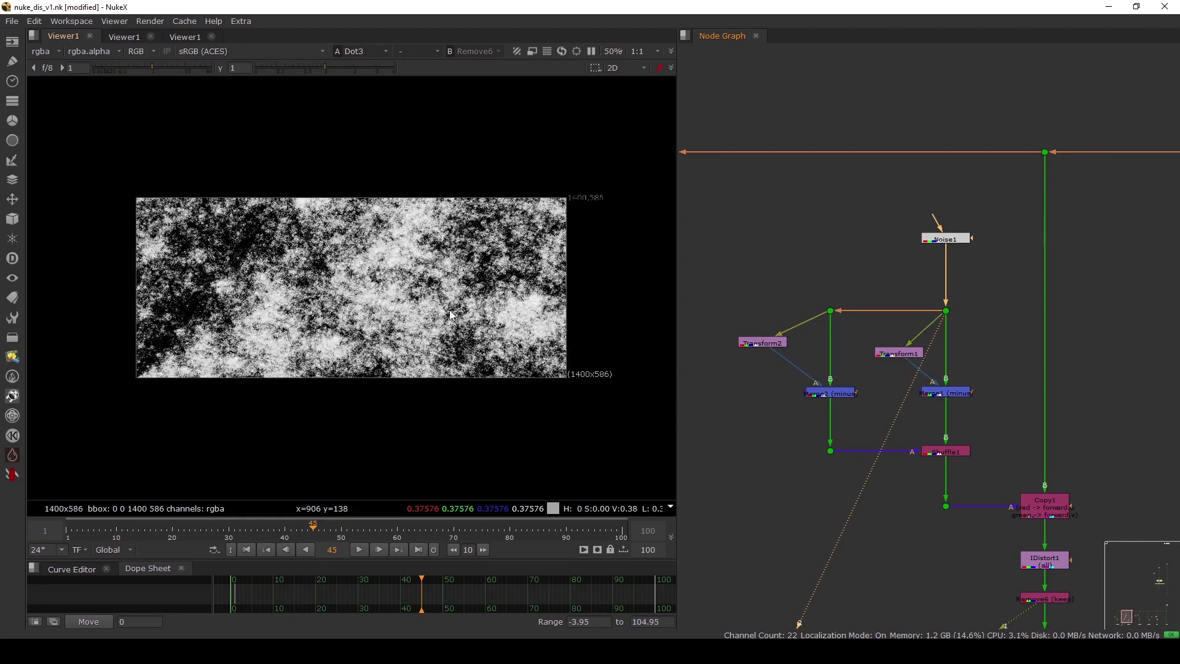
pyautogui.press('1')
# Insert a Blur node directly after Shuffle1 and frame the distorted trees up close in the viewer
pyautogui.scroll(2, 887, 338)
pyautogui.scroll(-5, 887, 339)
pyautogui.moveTo(909, 362); pyautogui.dragTo(873, 215, button='middle')
pyautogui.scroll(3, 857, 272)
pyautogui.moveTo(857, 273); pyautogui.dragTo(1061, 435)
pyautogui.moveTo(1023, 353); pyautogui.dragTo(1023, 364)
pyautogui.click(902, 252)
pyautogui.click(905, 239)
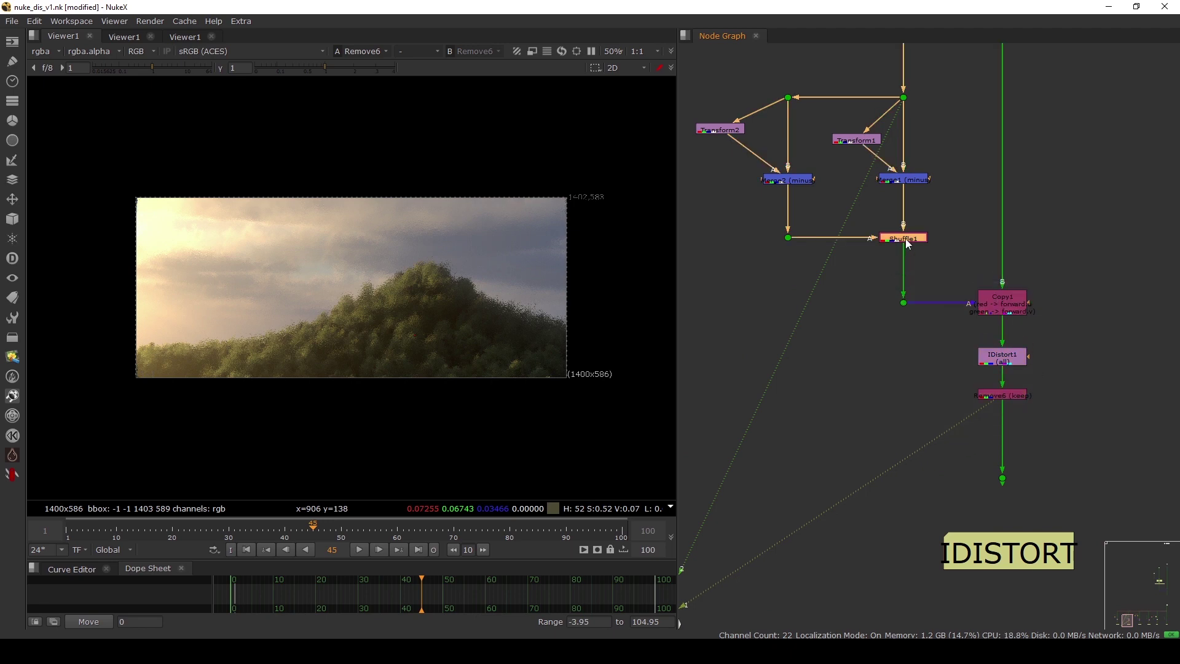
pyautogui.press('b')
pyautogui.scroll(5, 394, 287)
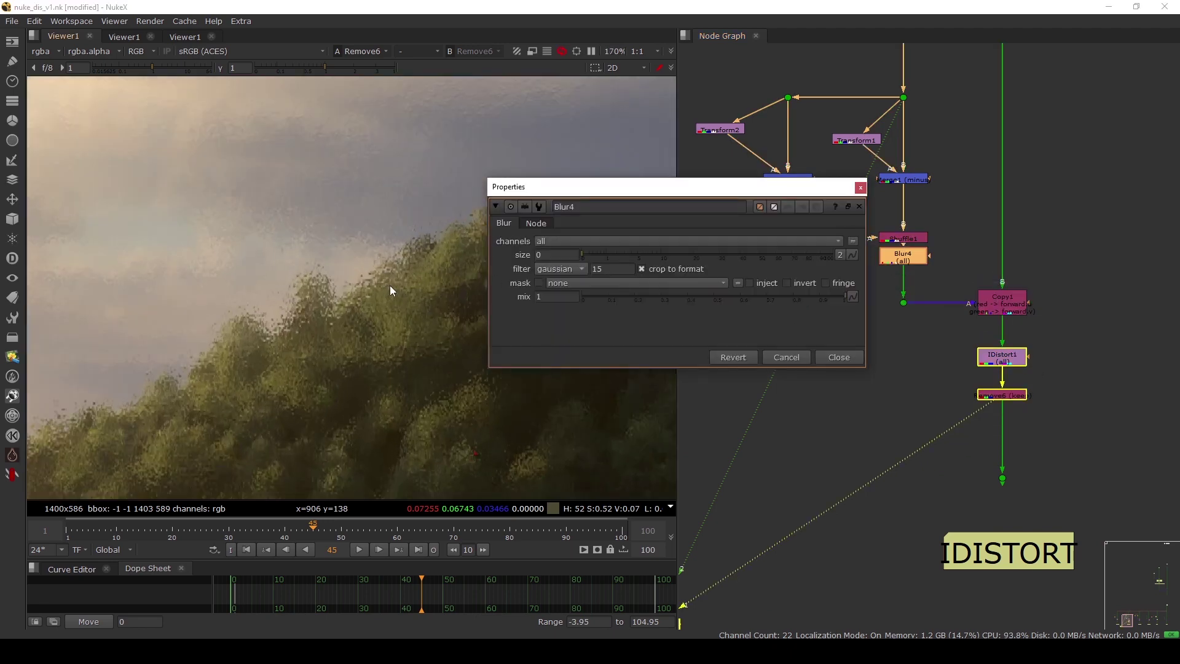
# Try Blur4 sizes of 20, 10 and 5 to compare how they soften the distortion on the trees
pyautogui.click(556, 255)
pyautogui.write('20')
pyautogui.press('Return')
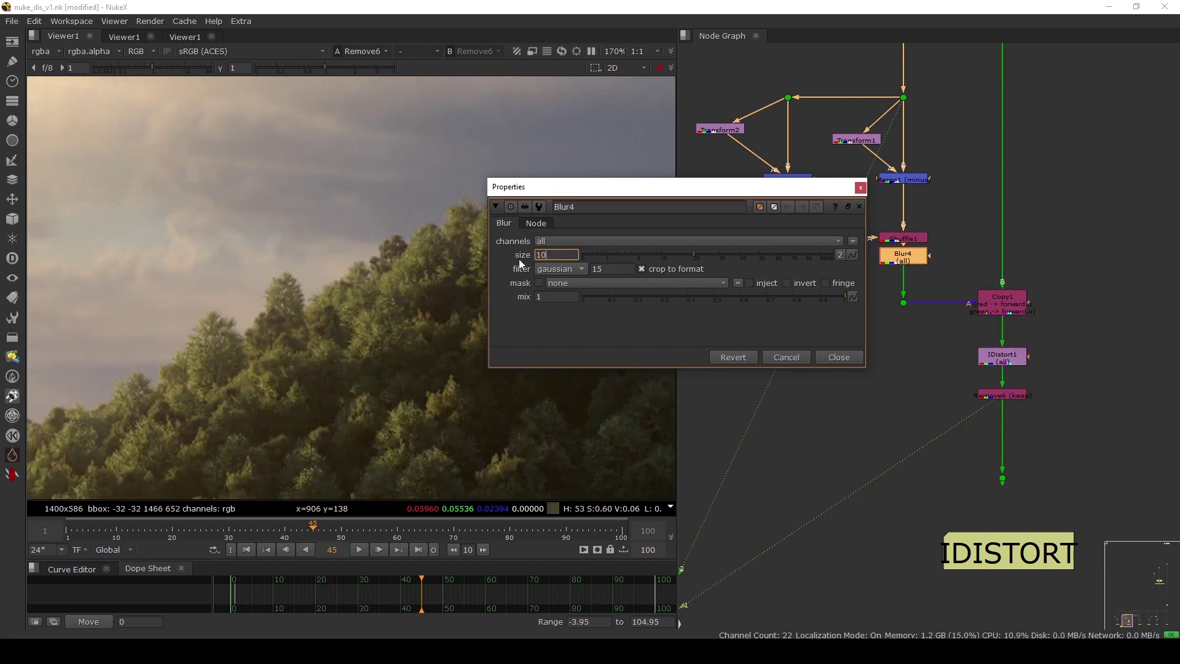
pyautogui.press('Return')
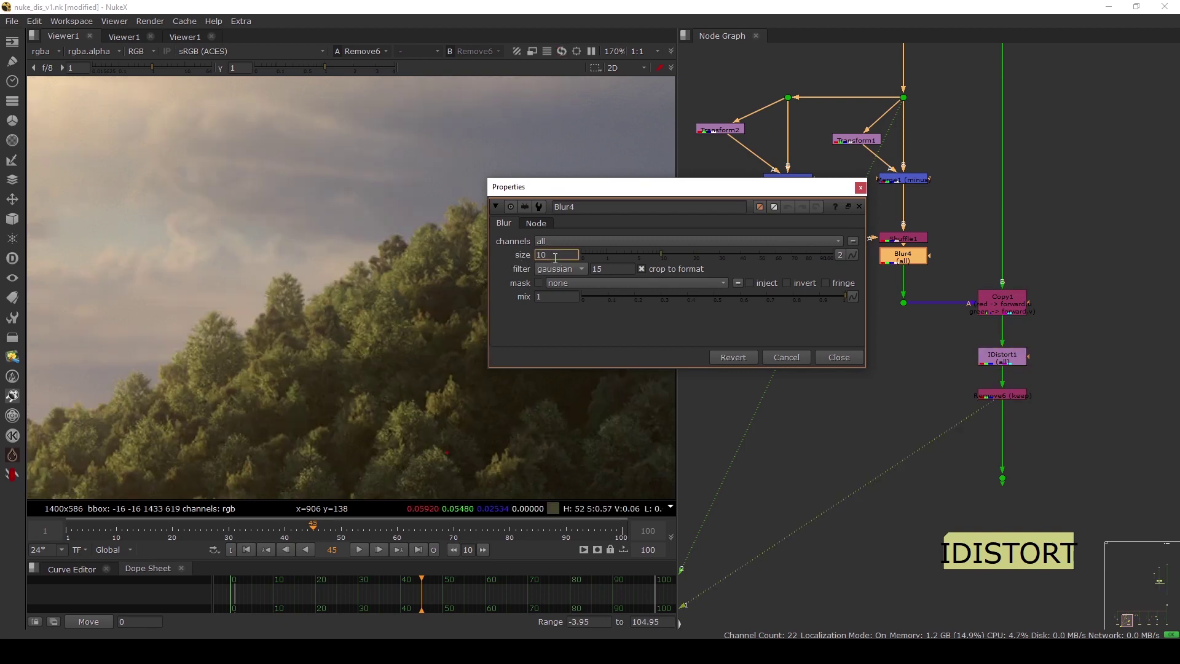
pyautogui.write('5')
pyautogui.press('Return')
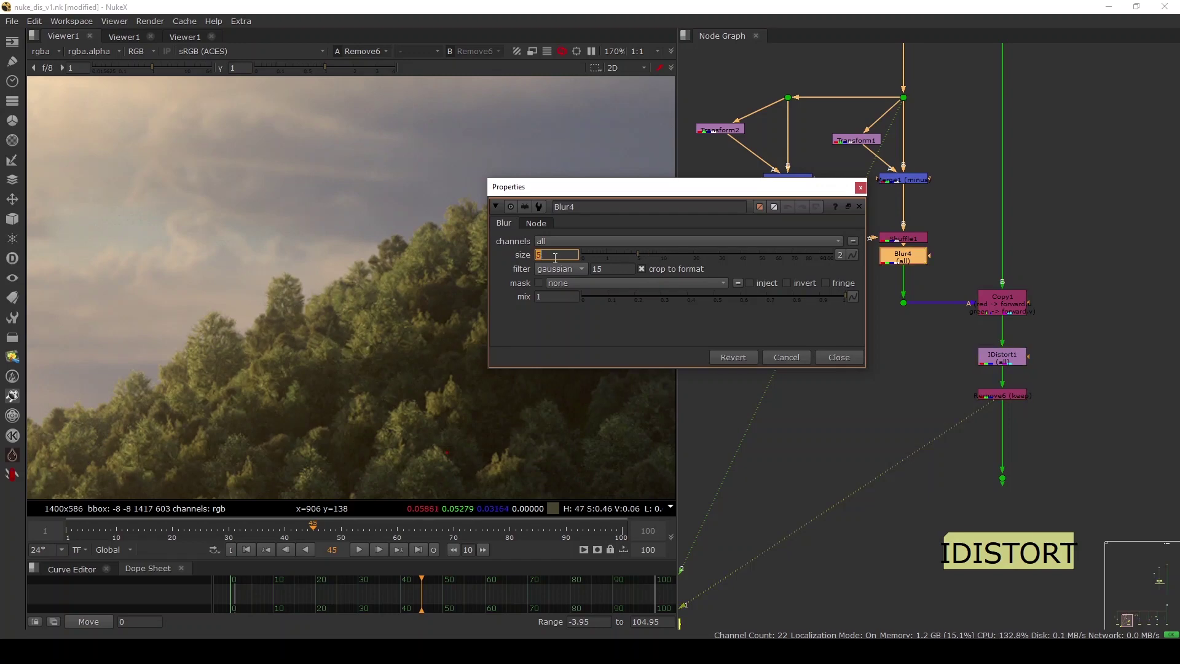
# Try Blur4 sizes of 1 and 2, set the size back to 20 and close its properties
pyautogui.write('1')
pyautogui.press('Return')
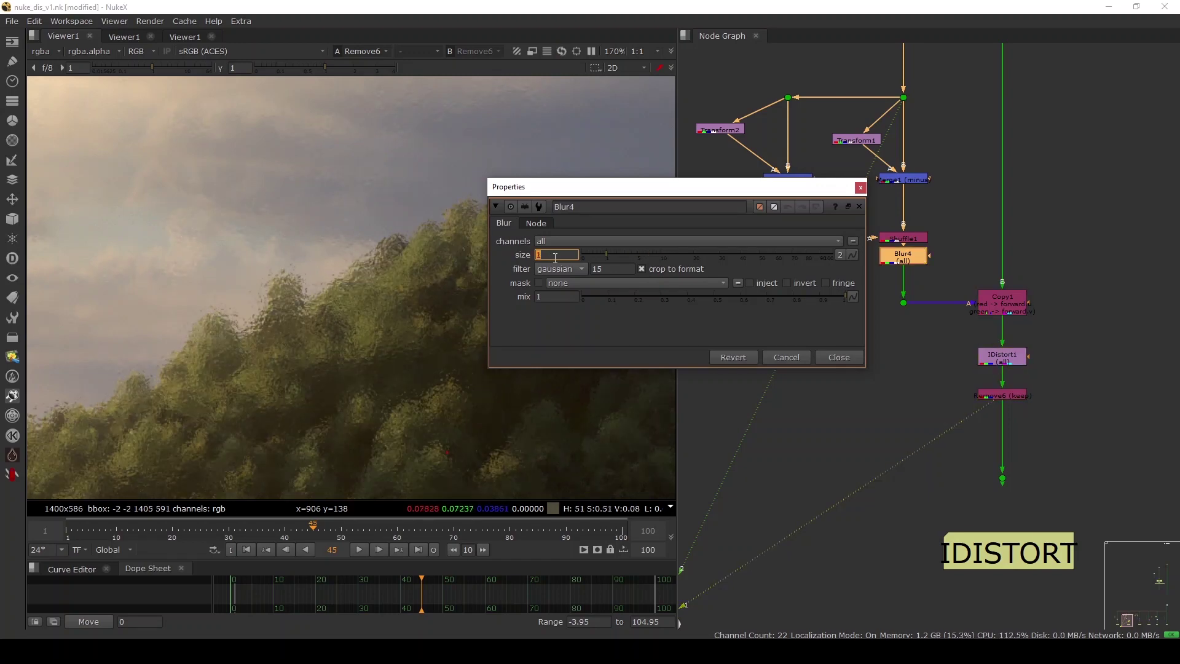
pyautogui.write('3')
pyautogui.press('Return')
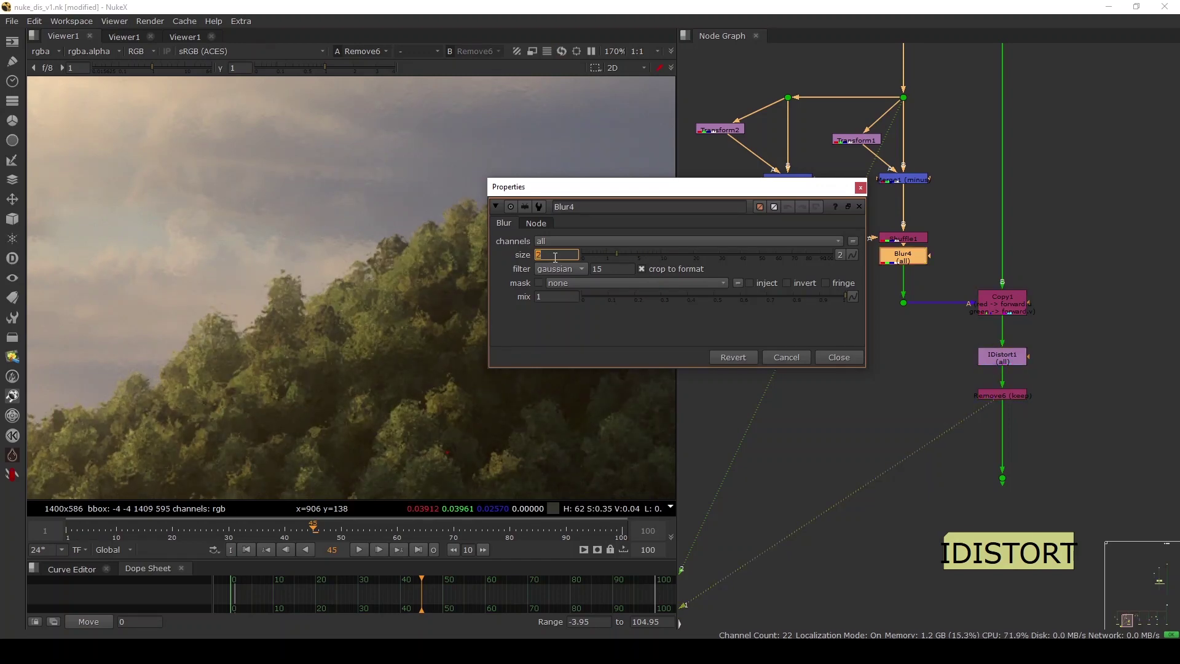
pyautogui.write('0')
pyautogui.press('Return')
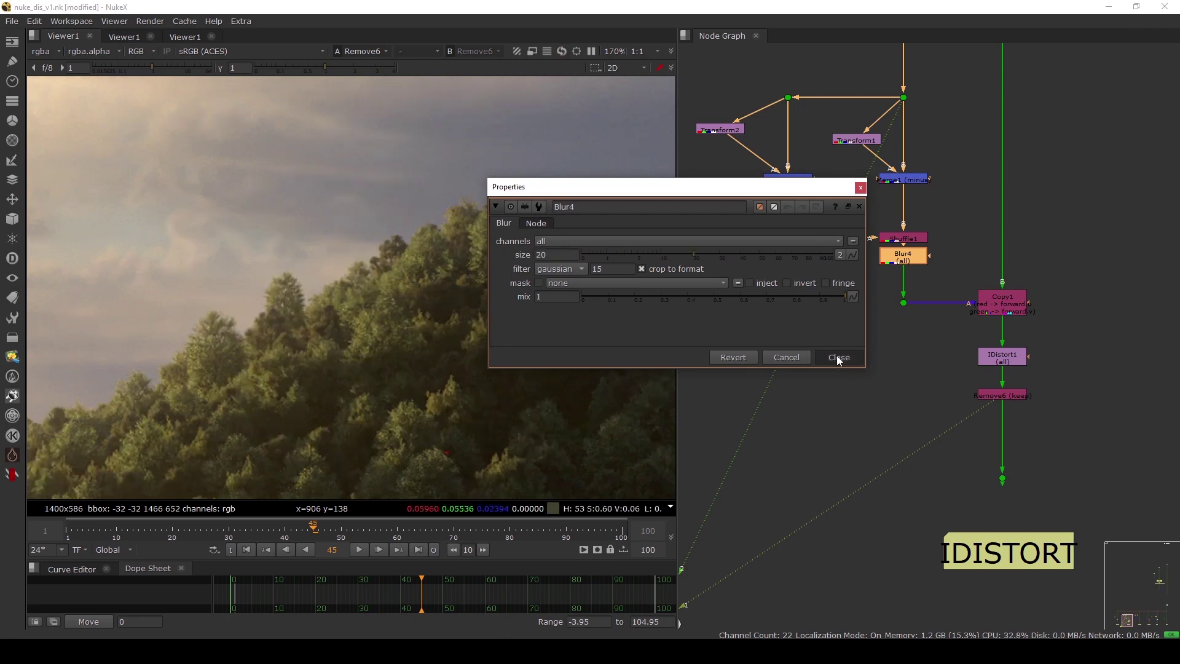
pyautogui.click(837, 357)
# Raise IDistort1's UV scale progressively, set it to 500 and close its properties
pyautogui.doubleClick(1002, 355)
pyautogui.click(622, 329)
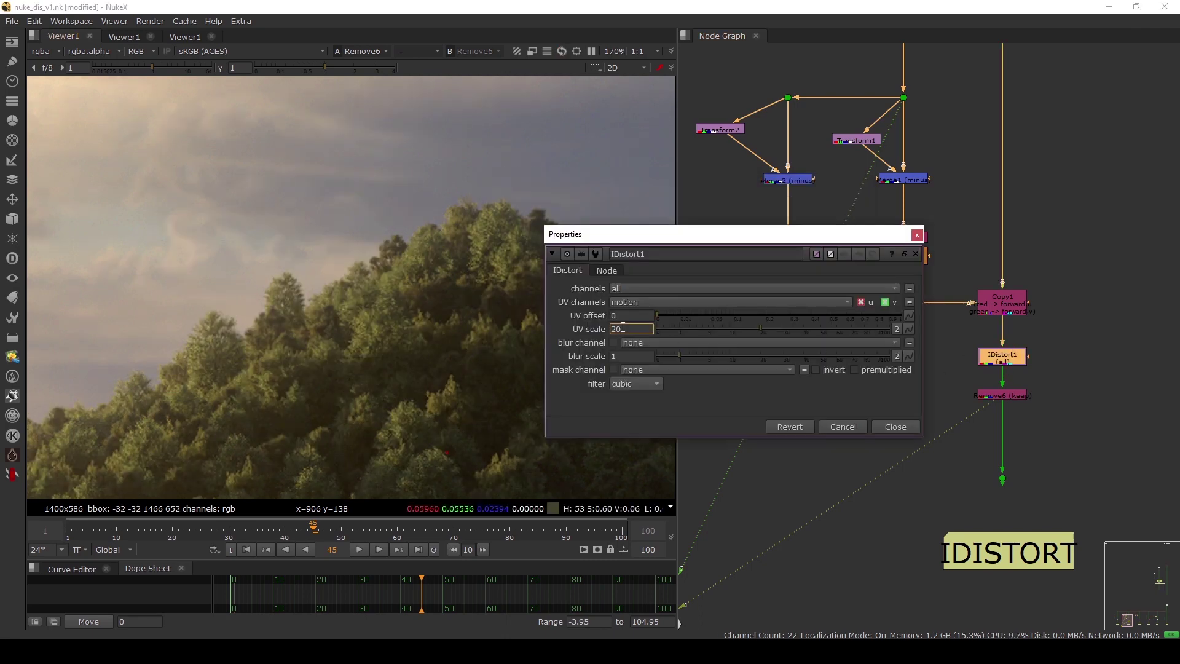
pyautogui.press('Up')
pyautogui.press('Up')
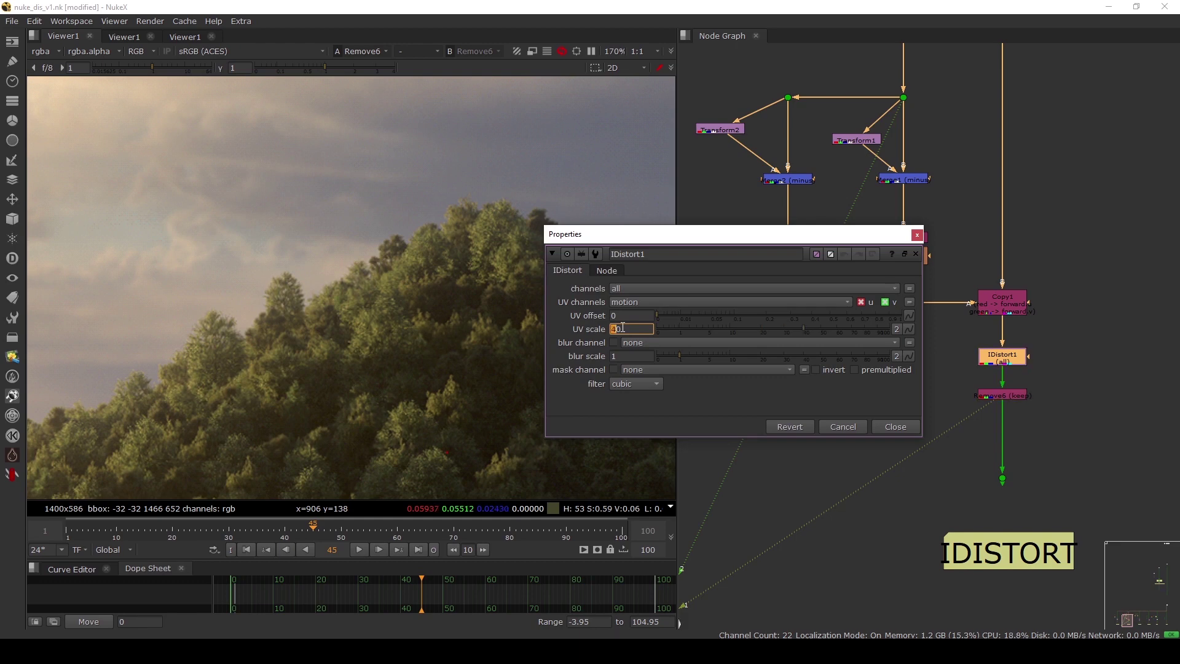
pyautogui.press('Up')
pyautogui.press('Up')
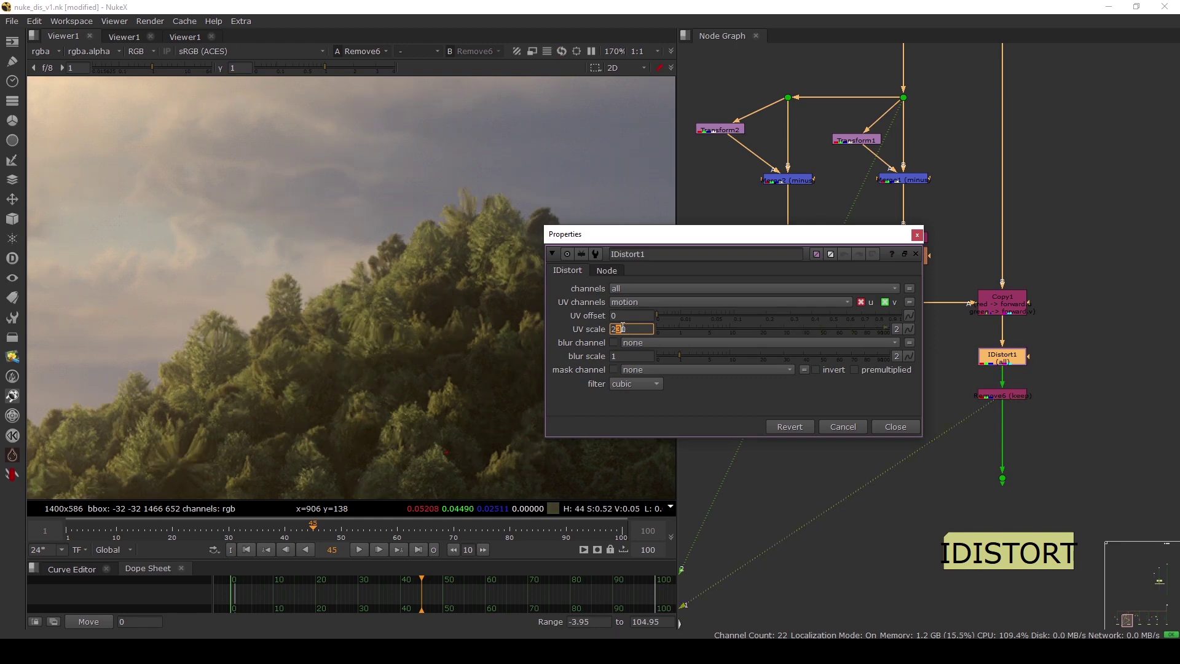
pyautogui.write('500')
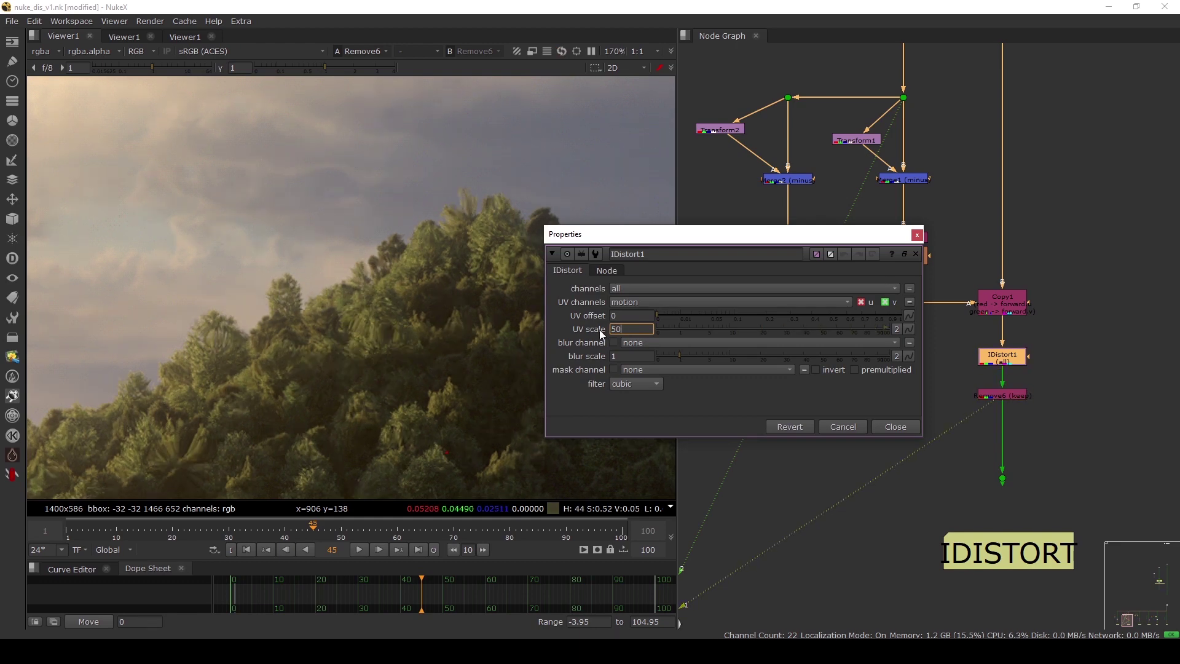
pyautogui.press('Return')
pyautogui.click(906, 425)
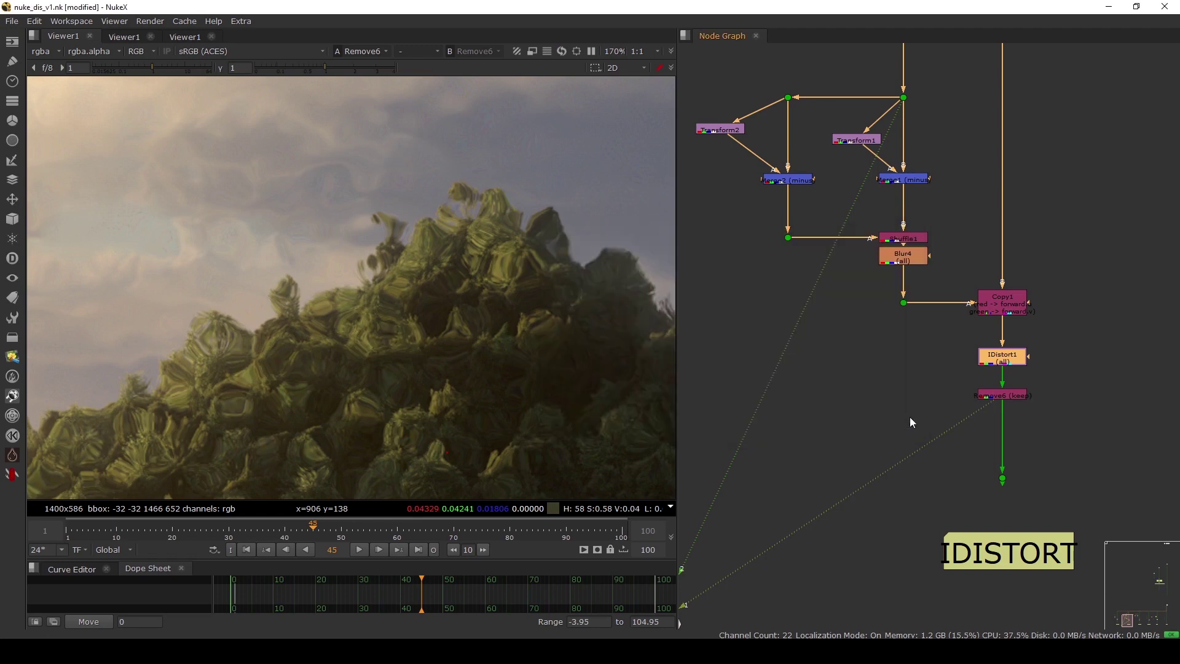
# Set Blur4's size to 10 and lower it one unit at a time to 4
pyautogui.doubleClick(903, 256)
pyautogui.click(554, 254)
pyautogui.write('1')
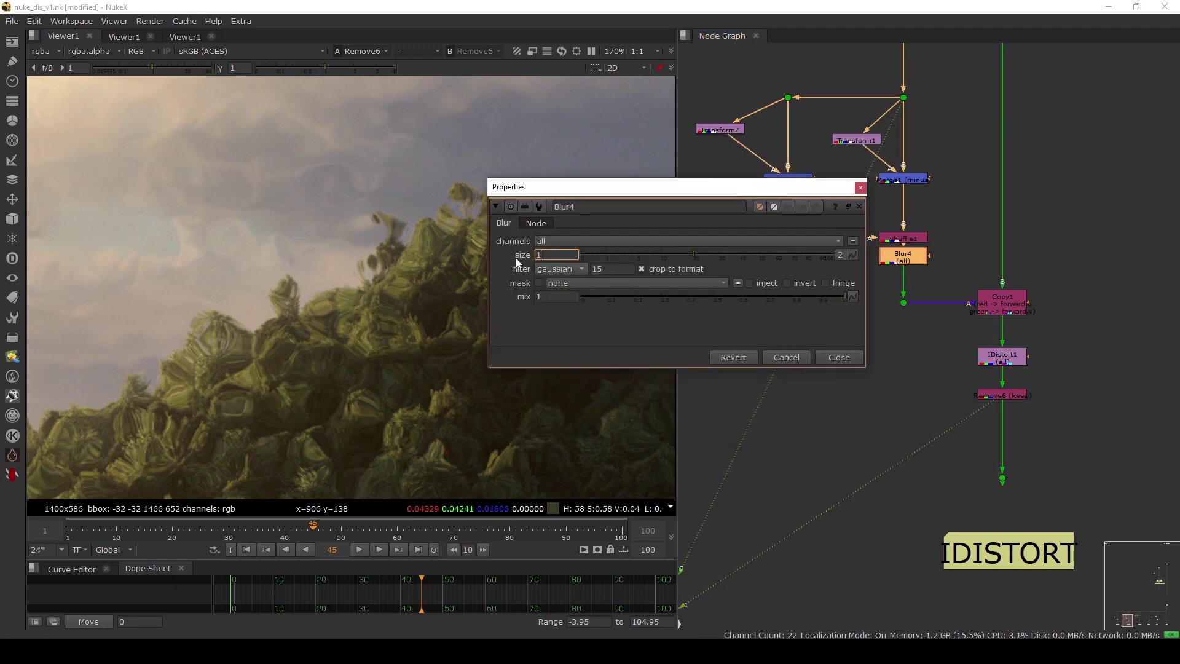
pyautogui.write('0')
pyautogui.press('Return')
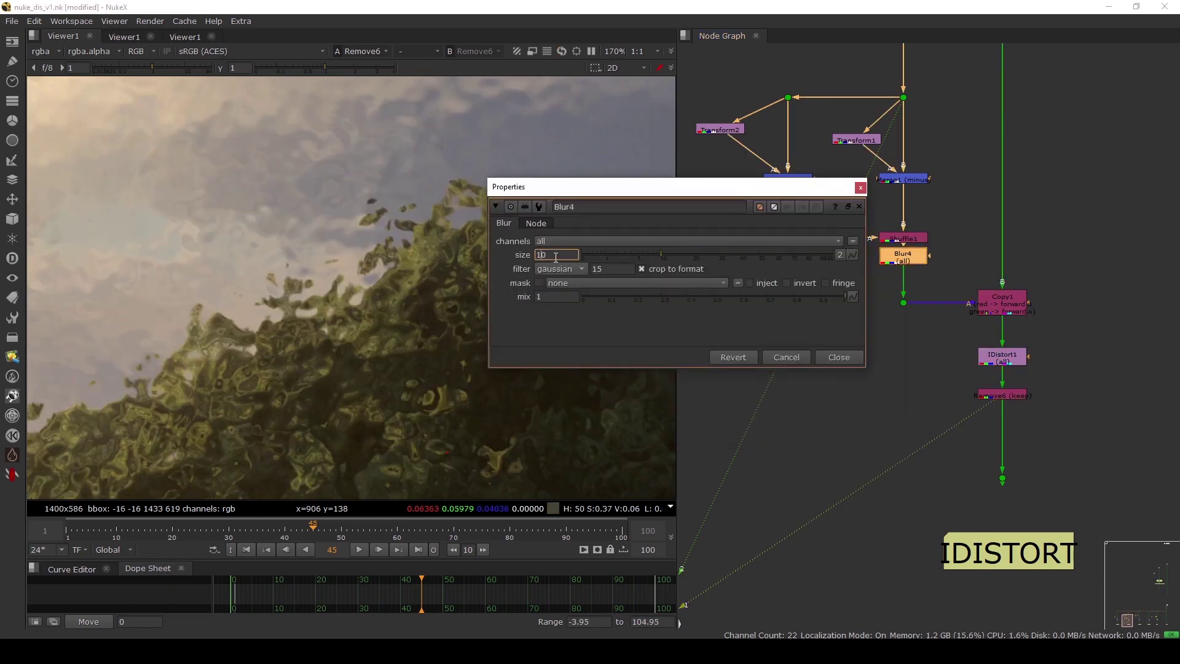
pyautogui.press('Down')
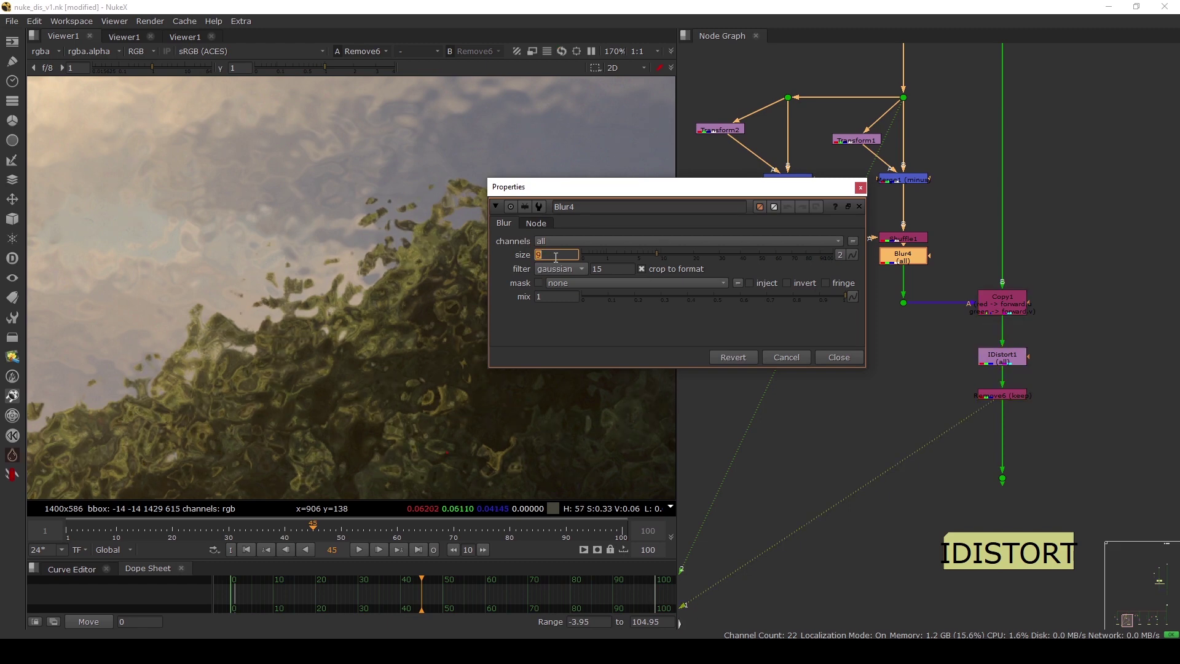
pyautogui.press('Down')
pyautogui.press('Down')
pyautogui.press('Down')
pyautogui.press('Down')
pyautogui.press('Down')
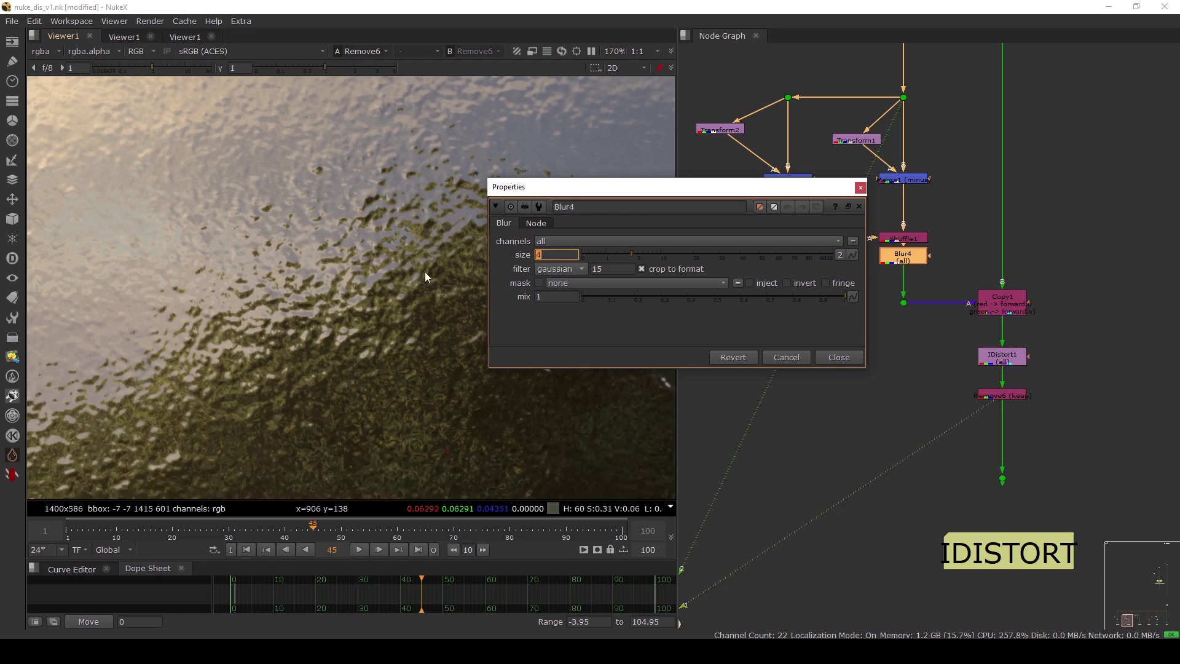
# Examine the rippled distortion across the whole image, moving the Blur4 properties window clear of it
pyautogui.press('f')
pyautogui.moveTo(327, 271); pyautogui.dragTo(300, 280, button='middle')
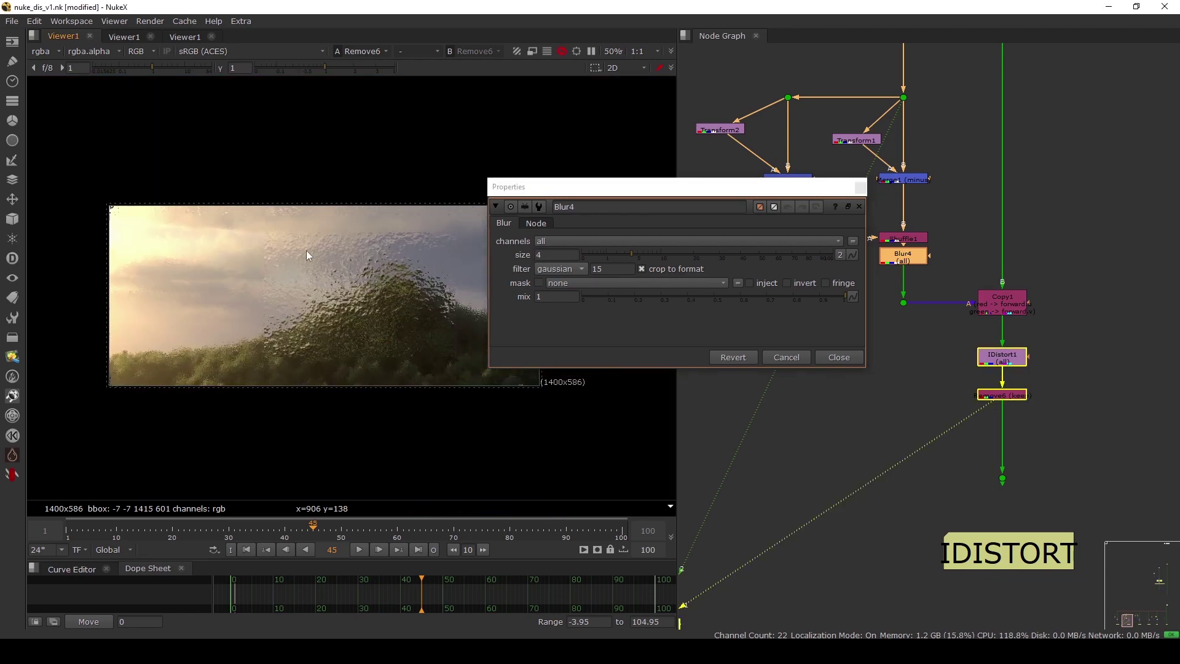
pyautogui.click(246, 252)
pyautogui.moveTo(508, 196); pyautogui.dragTo(561, 185)
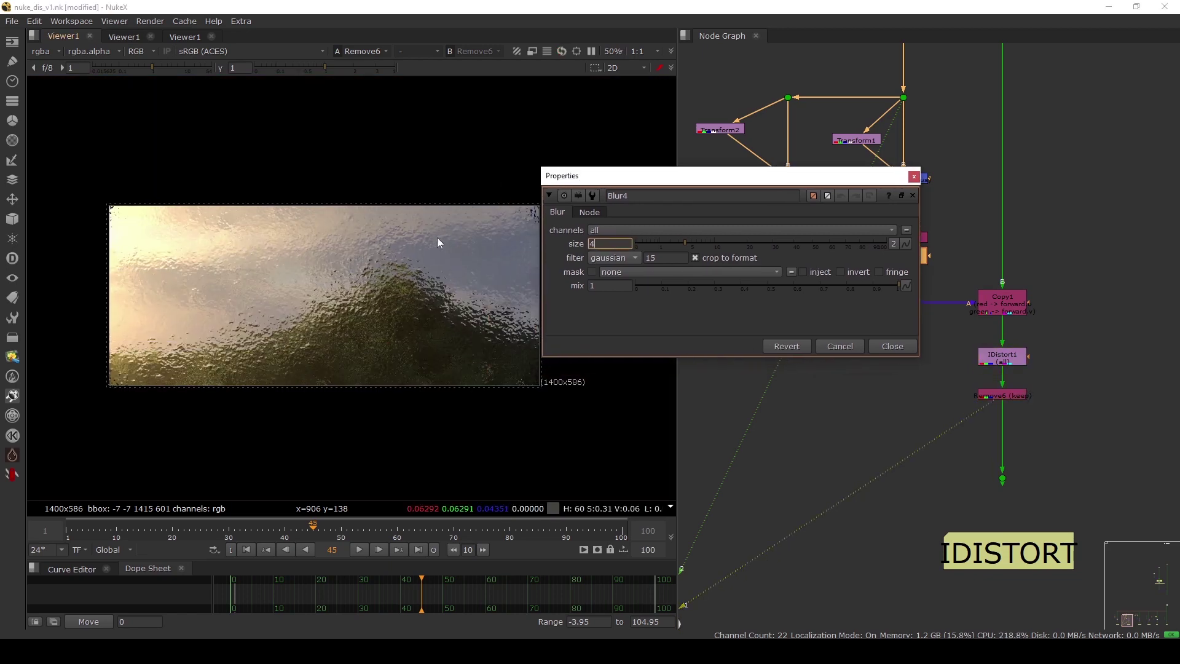
pyautogui.scroll(2, 437, 240)
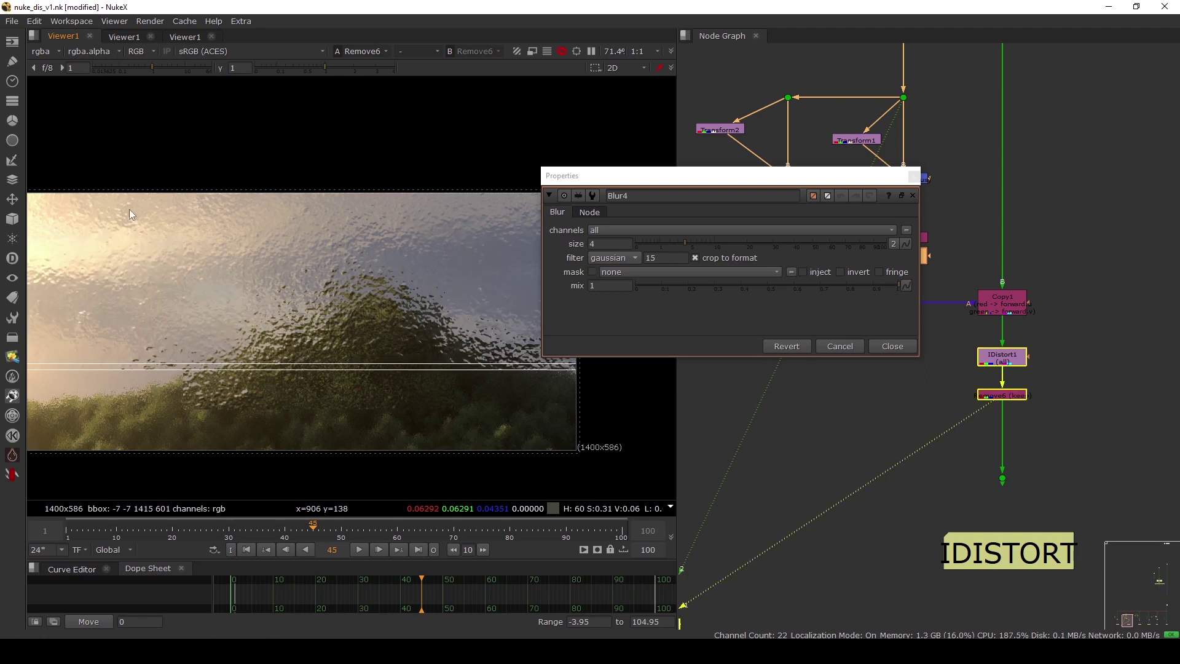
pyautogui.moveTo(94, 193); pyautogui.dragTo(502, 473)
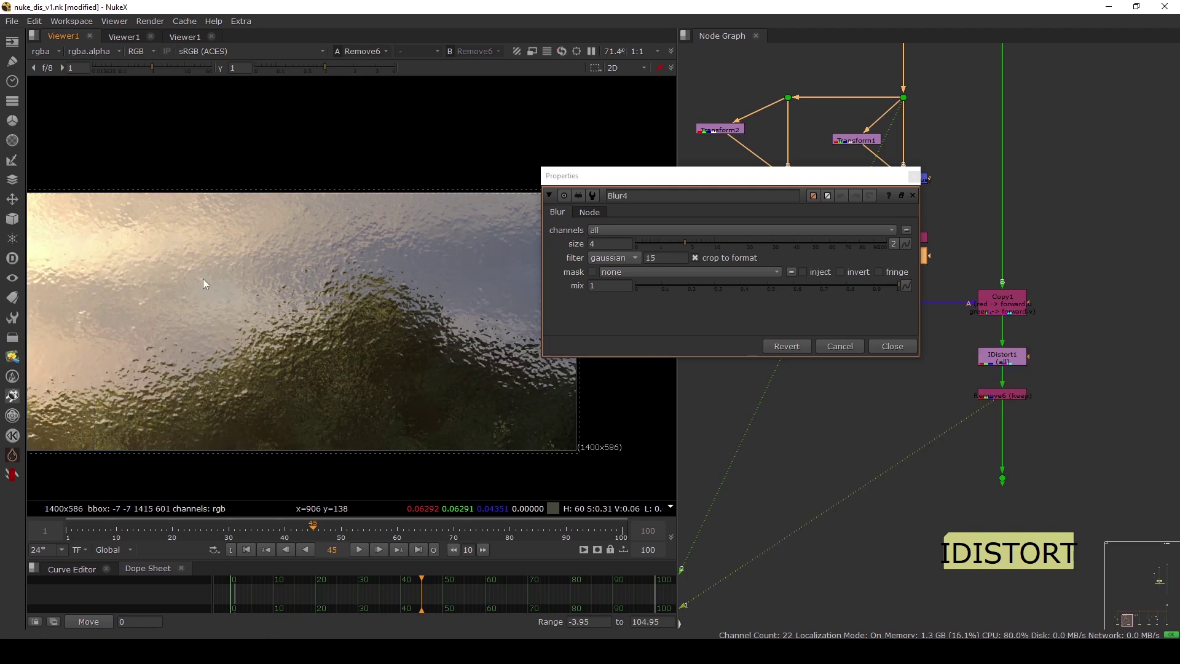
# Try Blur4 sizes of 20, 10, 7 and 2 on the strong distortion and close its properties
pyautogui.doubleClick(597, 244)
pyautogui.write('20')
pyautogui.press('Return')
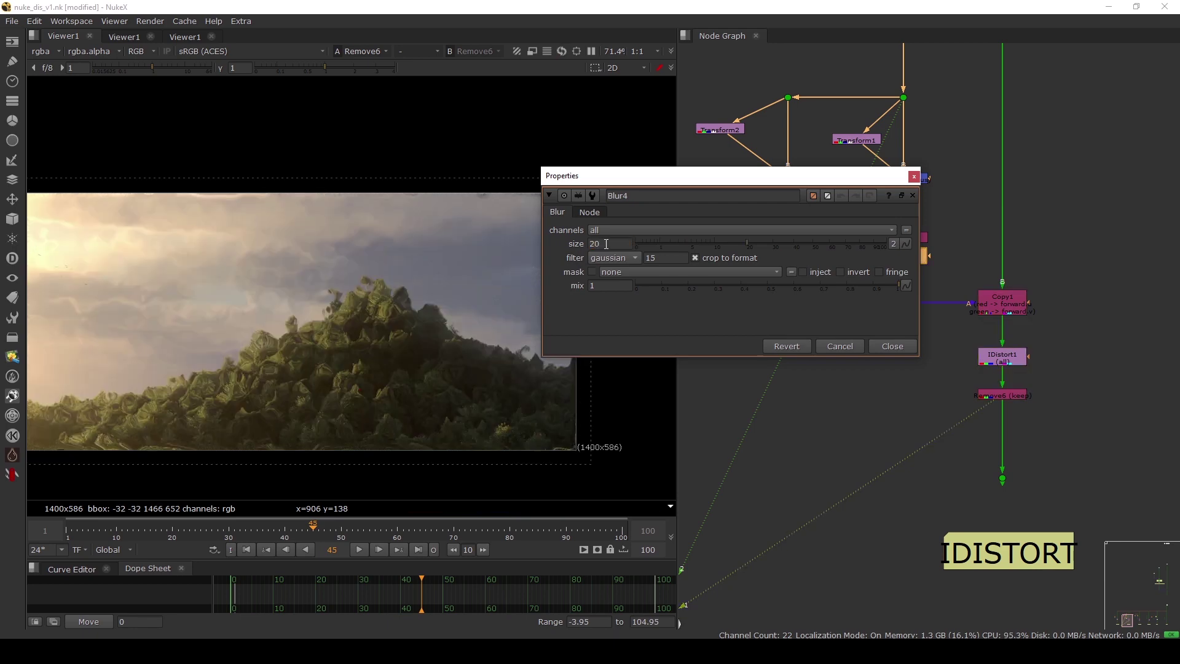
pyautogui.write('10')
pyautogui.press('Return')
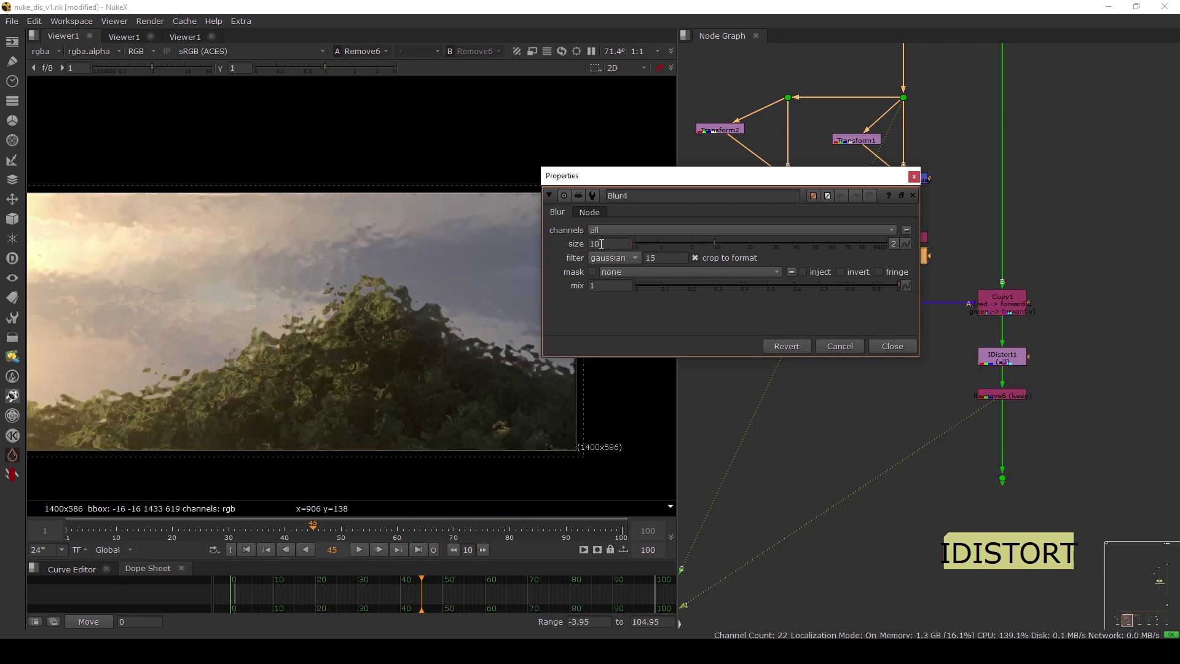
pyautogui.doubleClick(601, 244)
pyautogui.doubleClick(598, 247)
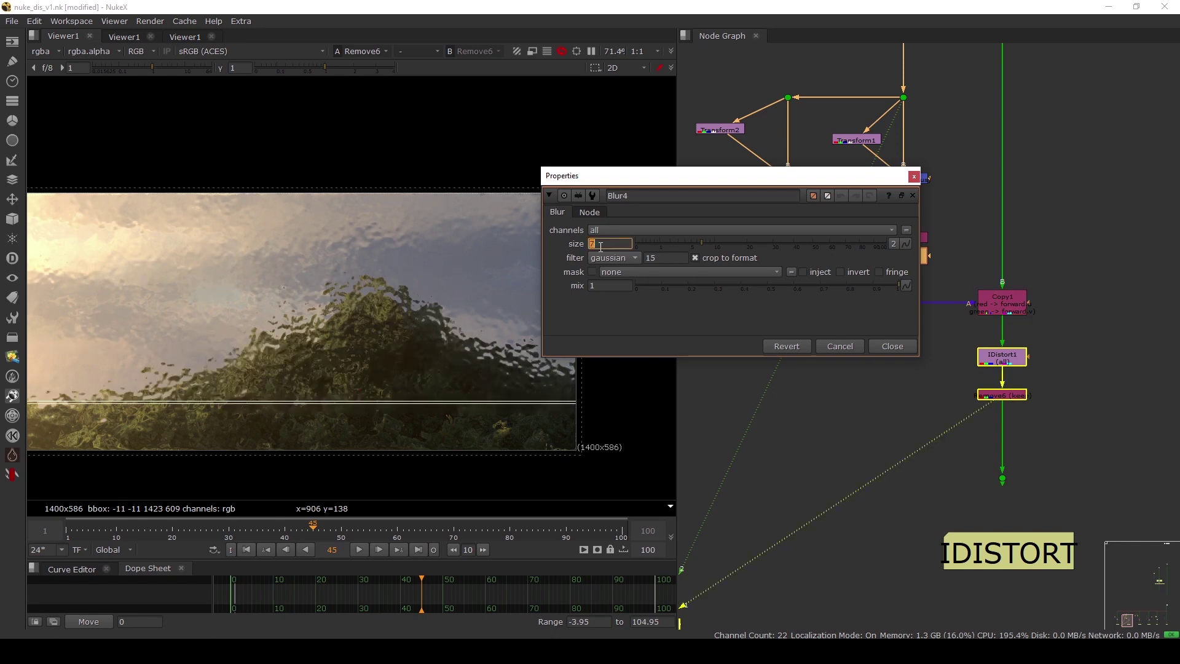
pyautogui.write('2')
pyautogui.press('Return')
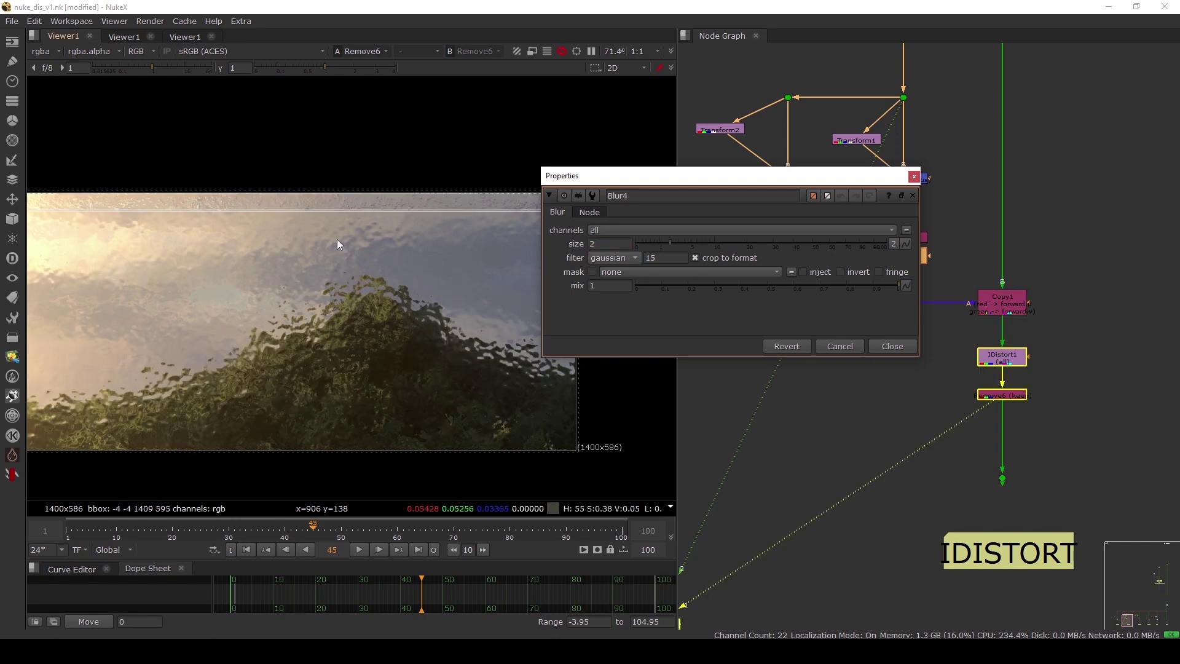
pyautogui.click(890, 348)
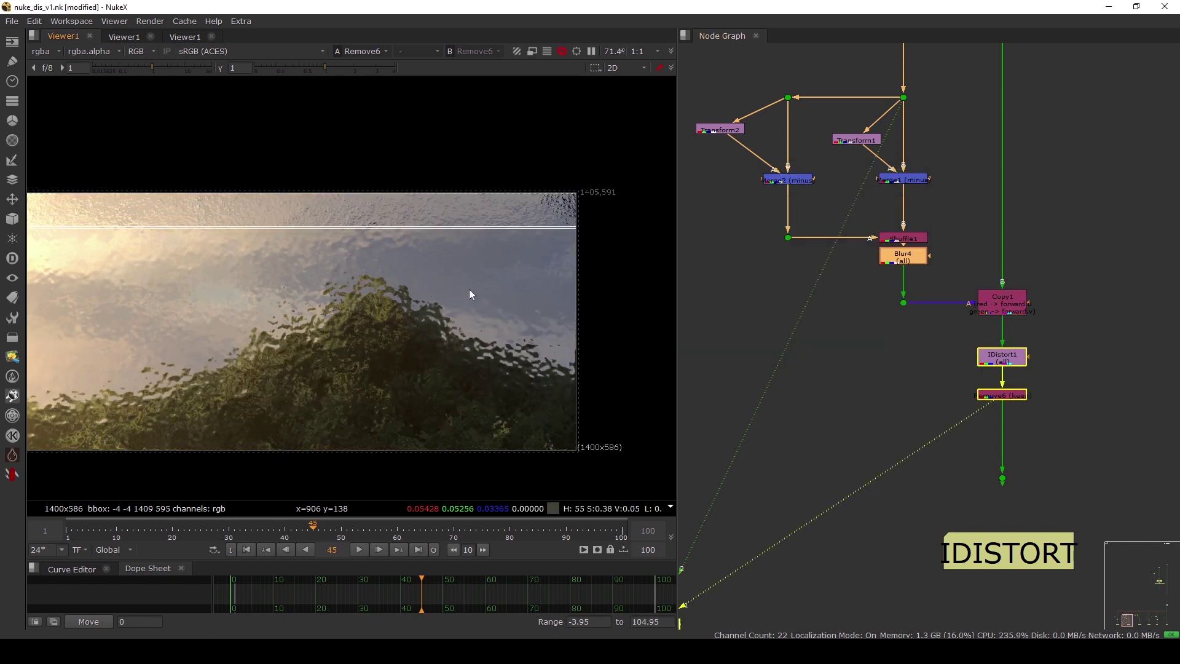
# Increase Blur4's size to a moderate value and close its properties
pyautogui.scroll(3, 352, 220)
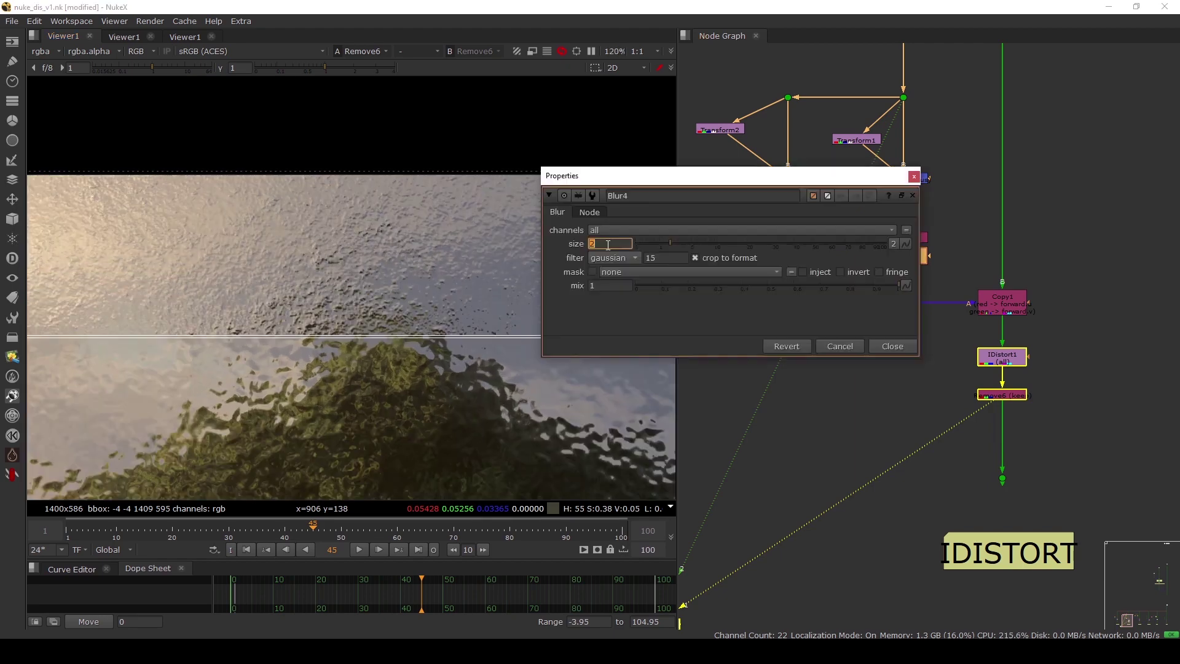
pyautogui.click(721, 308)
pyautogui.click(892, 345)
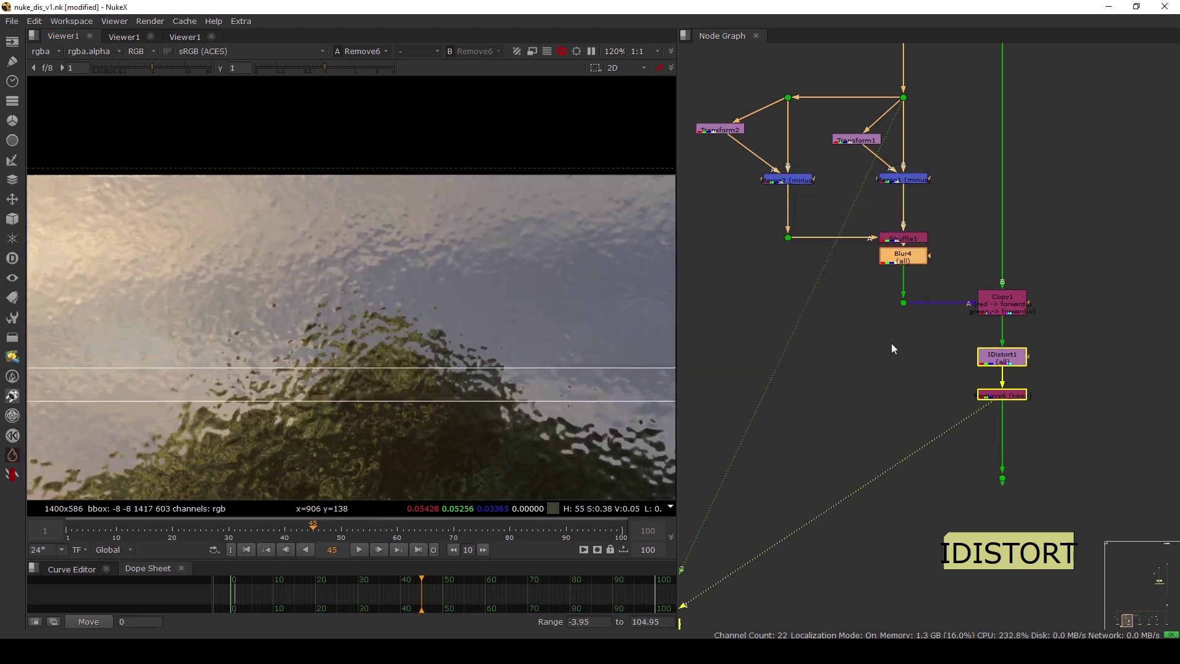
# Set IDistort1's UV scale to 200, close its properties and toggle the node off and on to compare
pyautogui.doubleClick(1013, 359)
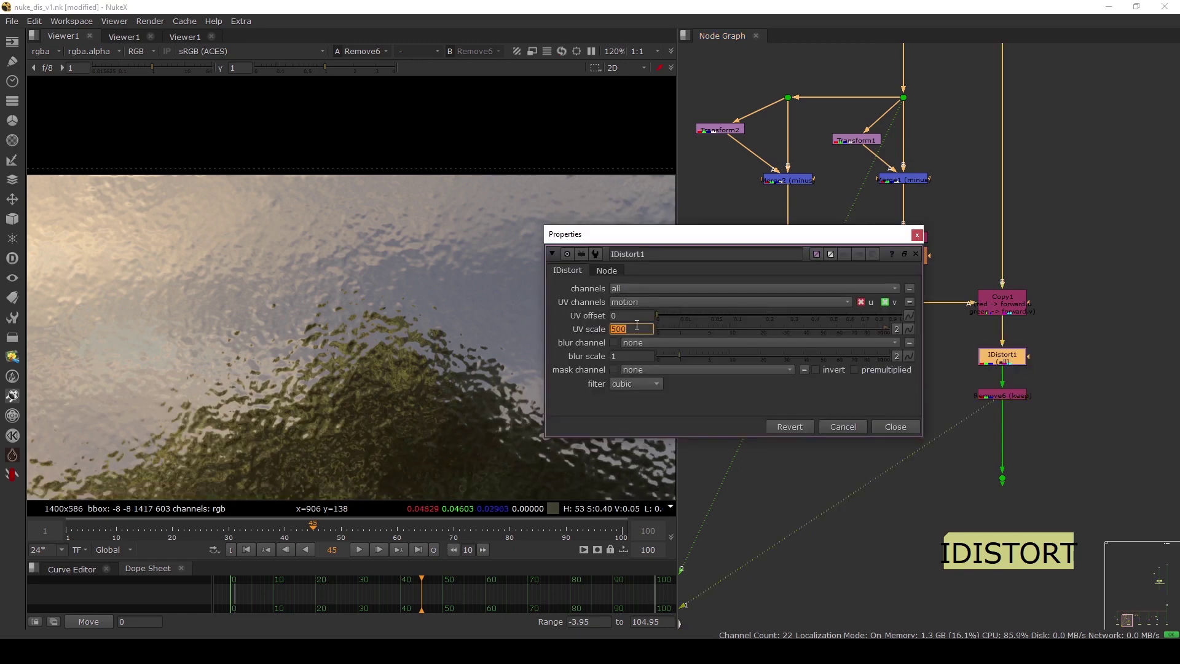
pyautogui.write('20')
pyautogui.press('Return')
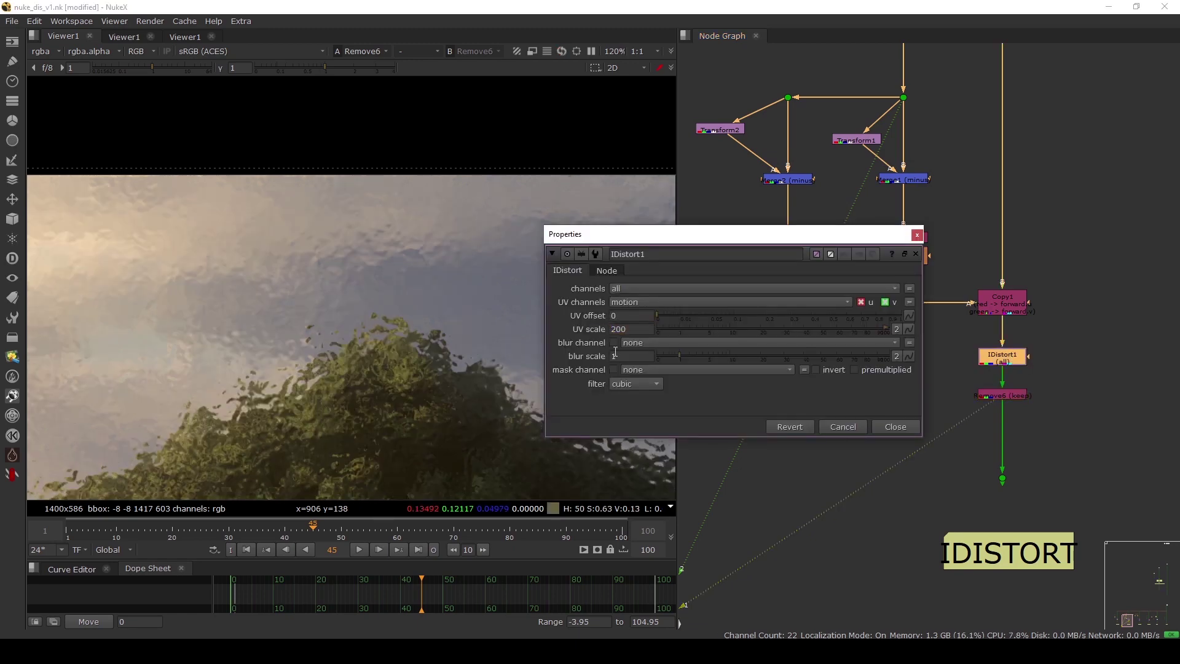
pyautogui.click(895, 427)
pyautogui.press('d')
pyautogui.press('d')
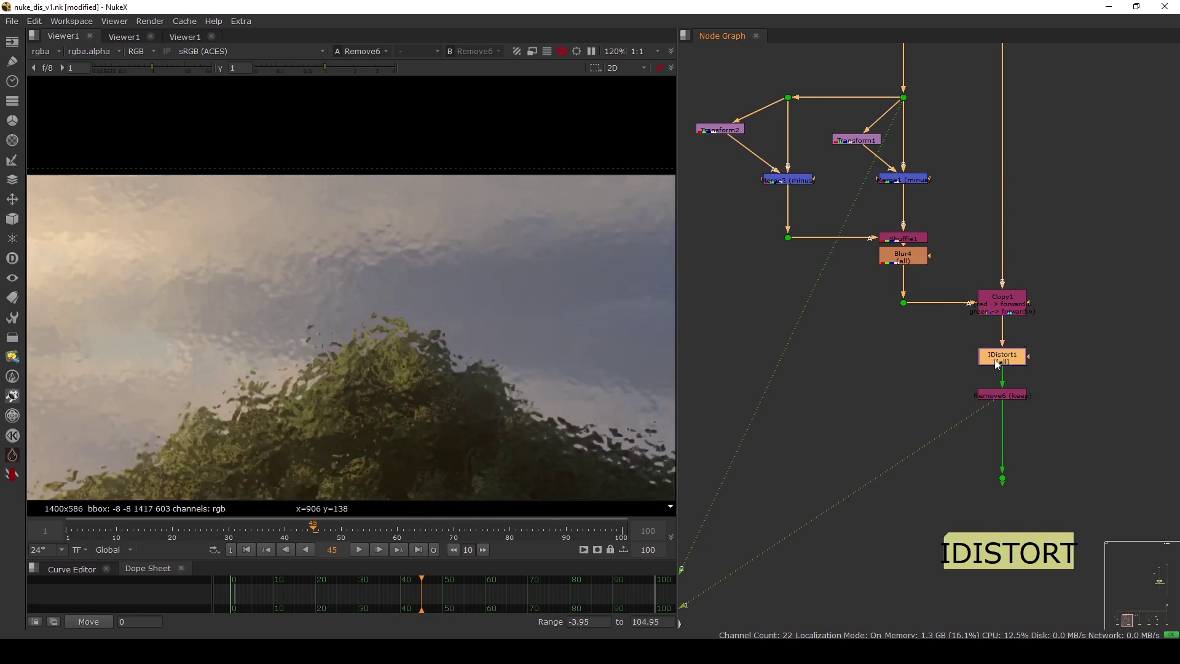
# Fit the distorted image in the viewer and highlight the noise branch, from the noise node down to Blur4, in the graph
pyautogui.press('f')
pyautogui.scroll(-3, 846, 241)
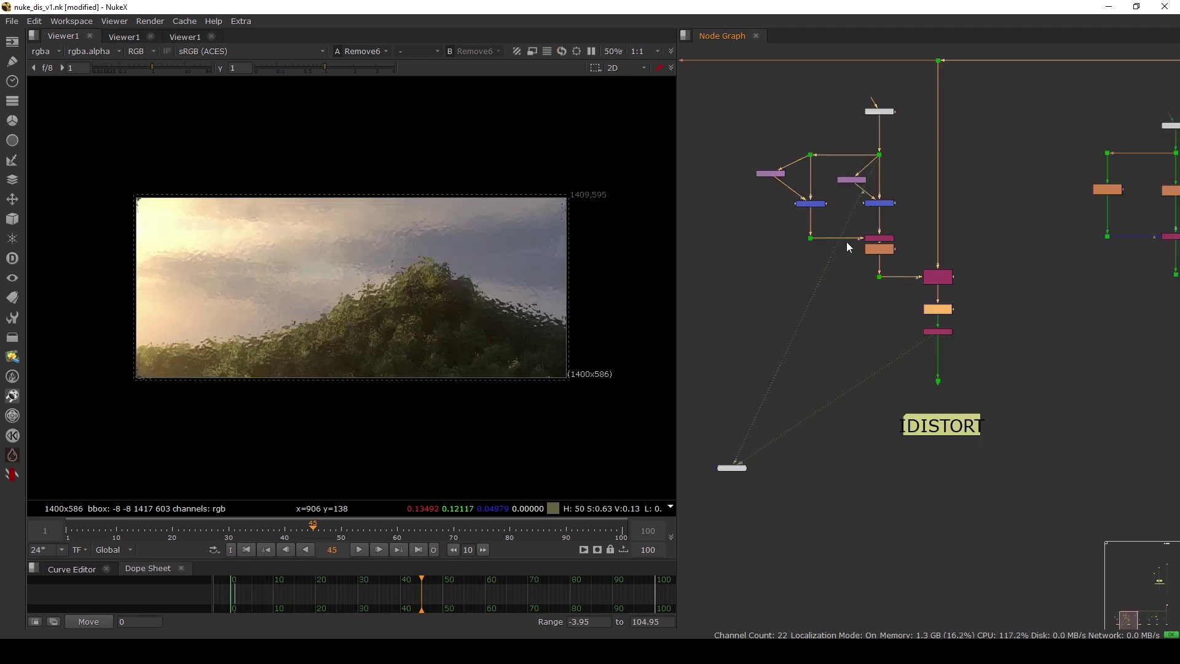
pyautogui.moveTo(846, 241); pyautogui.dragTo(862, 295, button='middle')
pyautogui.moveTo(723, 196); pyautogui.dragTo(982, 343)
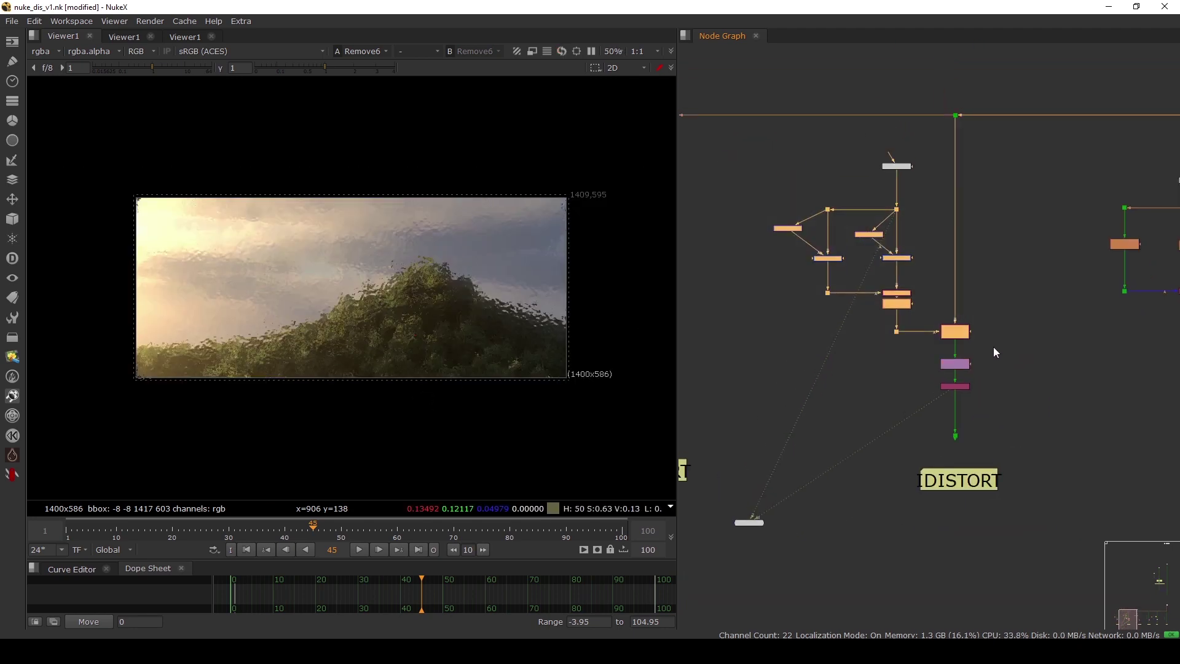
pyautogui.click(960, 263)
pyautogui.moveTo(922, 135); pyautogui.dragTo(787, 366)
pyautogui.scroll(-3, 787, 366)
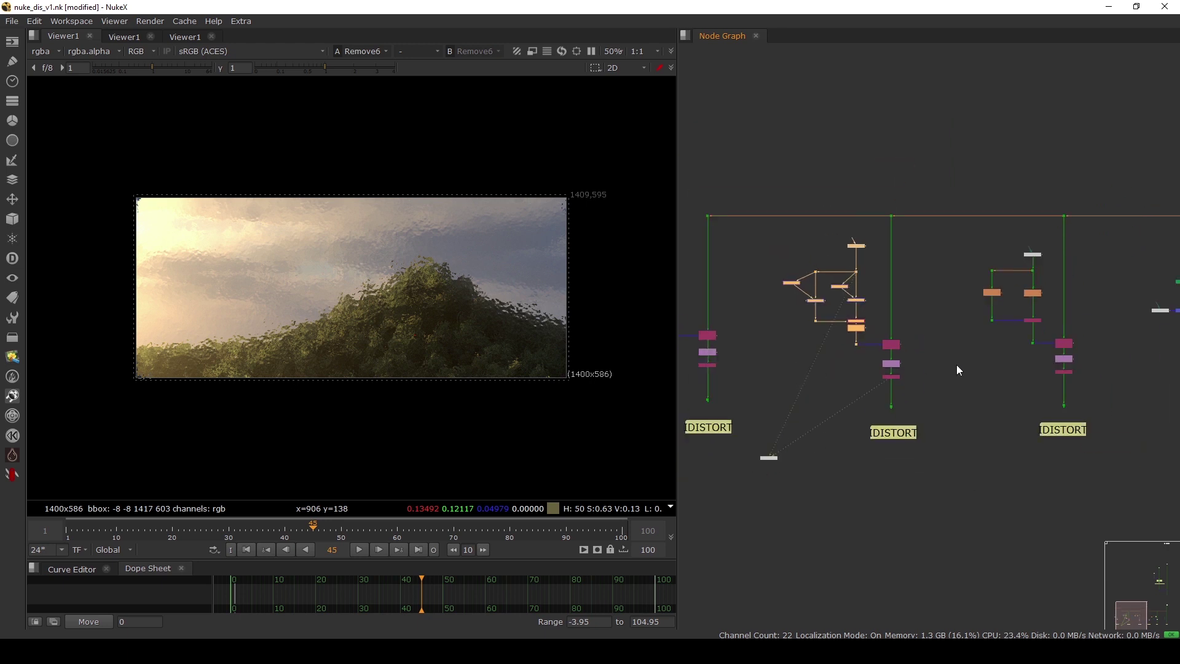
# Compare the offset-and-subtract branch with the neighbouring two-blur IDISTORT setup by highlighting their nodes in the graph
pyautogui.scroll(3, 880, 337)
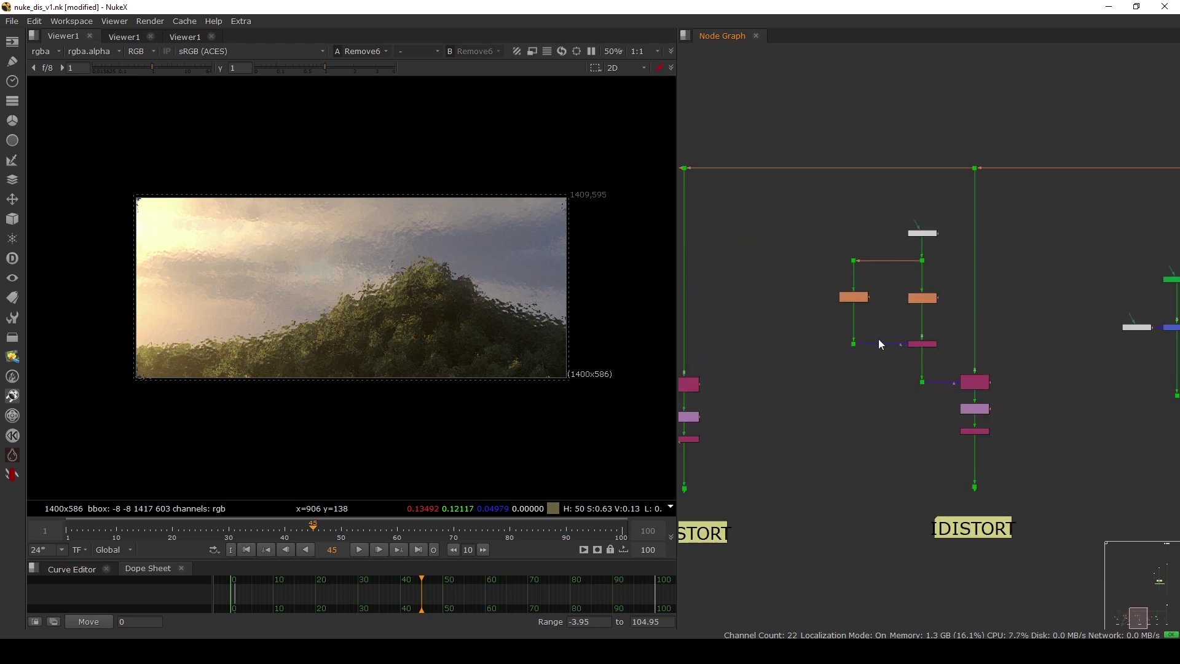
pyautogui.scroll(-1, 879, 339)
pyautogui.moveTo(830, 339); pyautogui.dragTo(1024, 338, button='middle')
pyautogui.click(824, 283)
pyautogui.moveTo(706, 259); pyautogui.dragTo(886, 323)
pyautogui.moveTo(1034, 341); pyautogui.dragTo(874, 326, button='middle')
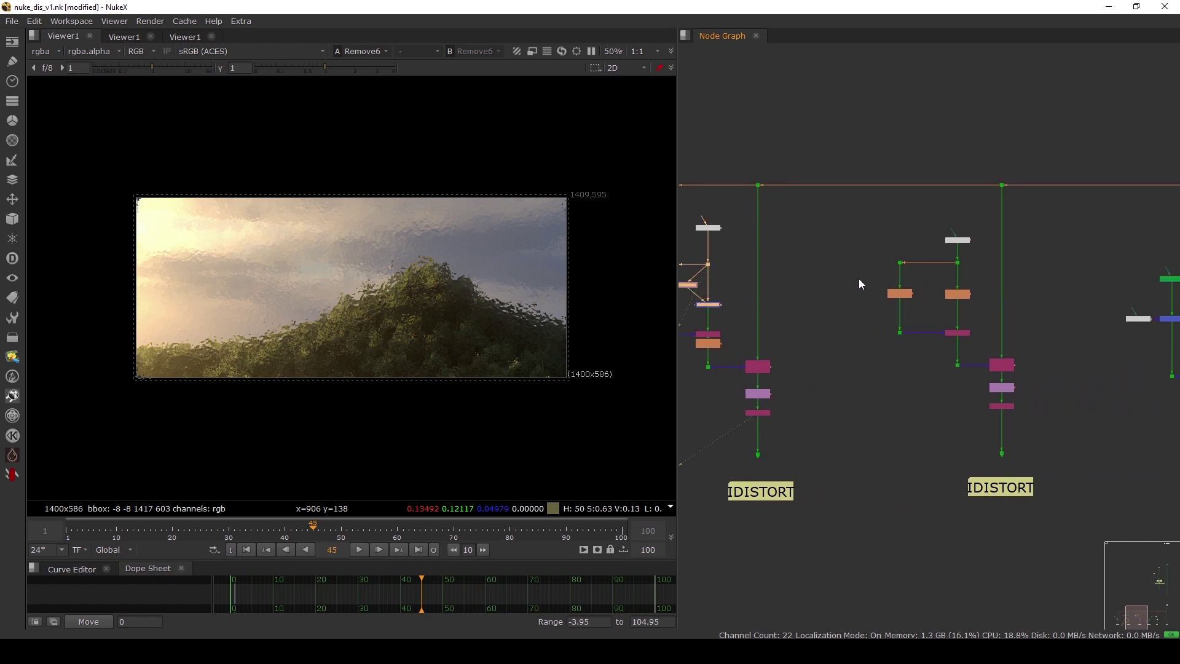
pyautogui.moveTo(843, 271); pyautogui.dragTo(1044, 382)
pyautogui.click(994, 419)
pyautogui.moveTo(912, 387); pyautogui.dragTo(1063, 399, button='middle')
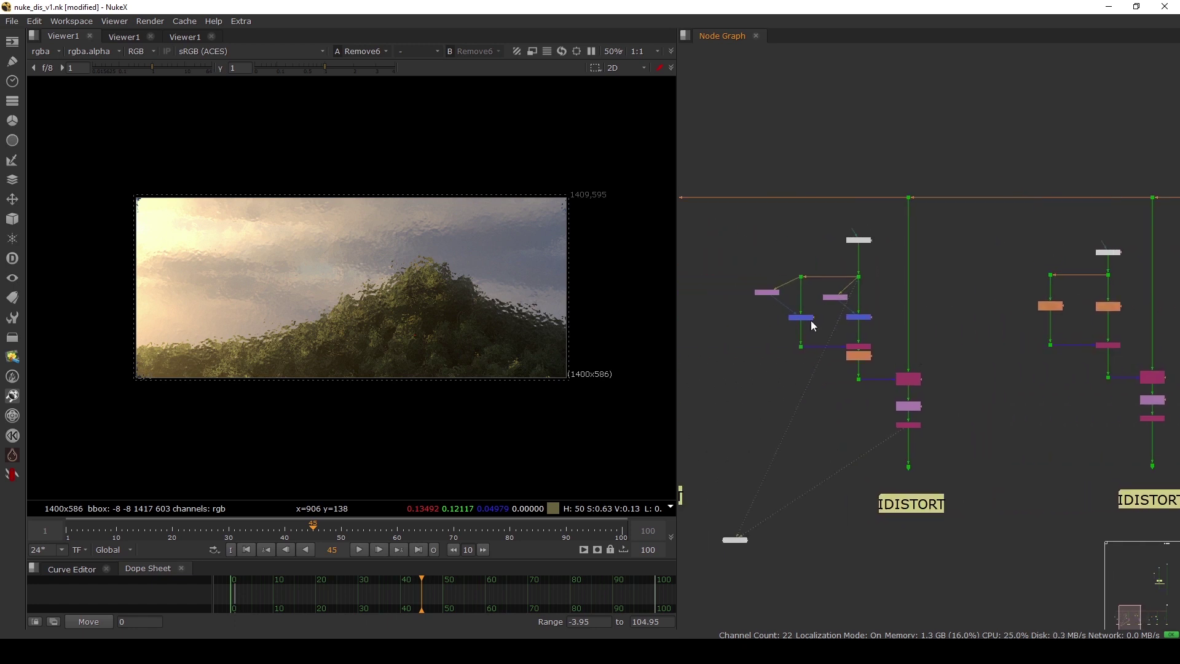
# Compare the offset-and-subtract branch with the Matrix-based IDISTORT setup and view the noise feeding the two Matrix nodes
pyautogui.moveTo(697, 281); pyautogui.dragTo(894, 326)
pyautogui.moveTo(1008, 288); pyautogui.dragTo(1141, 319)
pyautogui.moveTo(1147, 340); pyautogui.dragTo(983, 322, button='middle')
pyautogui.scroll(3, 959, 310)
pyautogui.moveTo(900, 282); pyautogui.dragTo(907, 301, button='middle')
pyautogui.scroll(2, 914, 217)
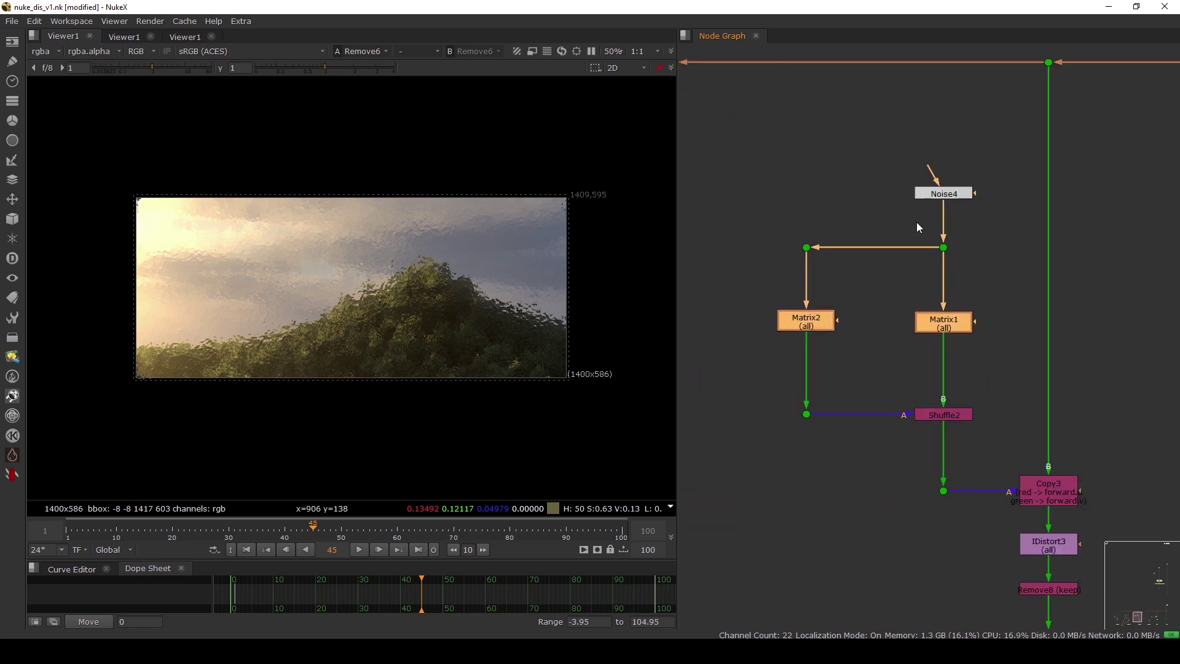
pyautogui.moveTo(902, 213); pyautogui.dragTo(997, 271)
pyautogui.press('1')
pyautogui.moveTo(935, 197); pyautogui.dragTo(936, 190)
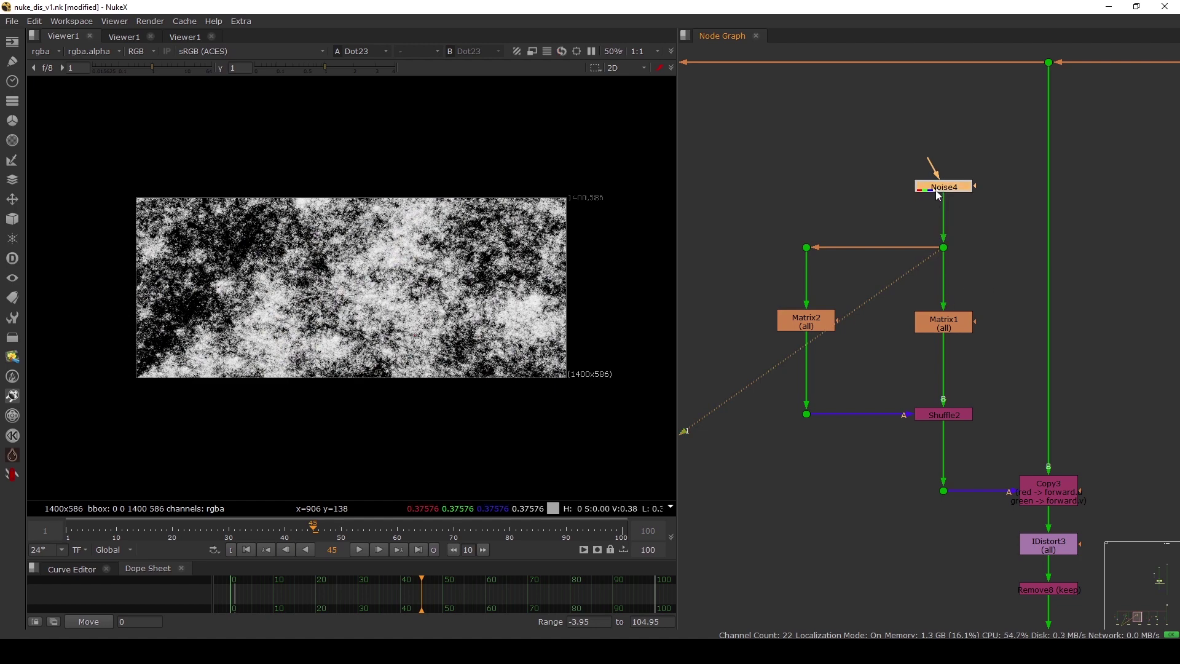
# View Matrix2's output and inspect the kernel values of Matrix2 and Matrix1, closing both nodes' properties
pyautogui.click(808, 321)
pyautogui.press('1')
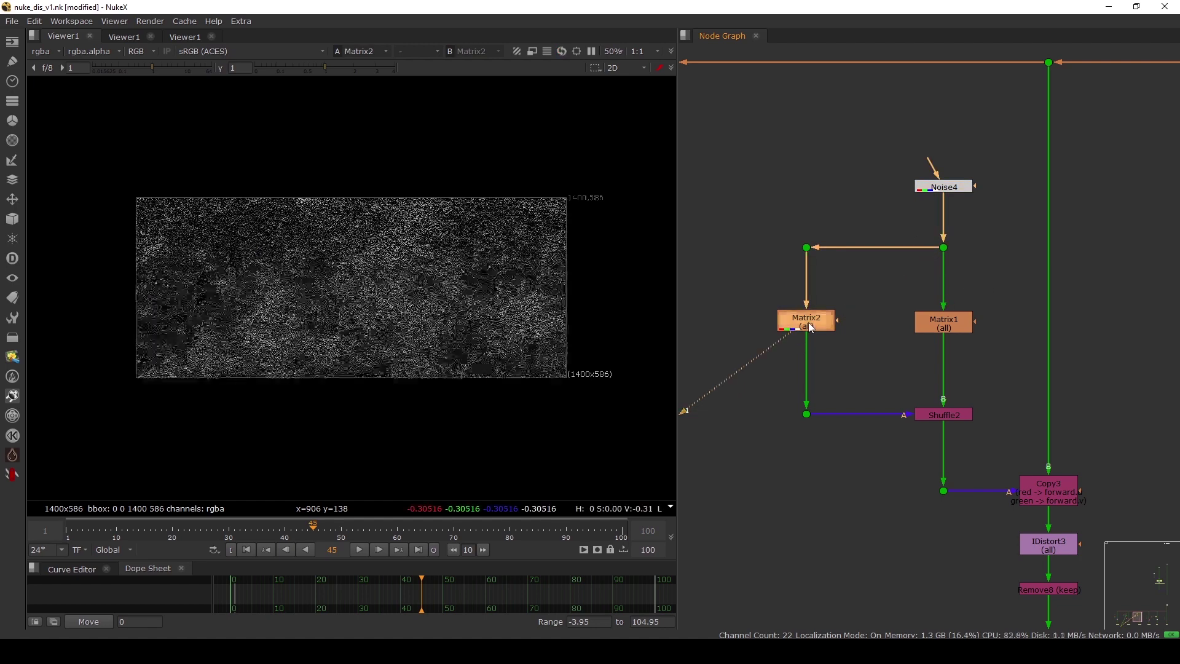
pyautogui.doubleClick(811, 325)
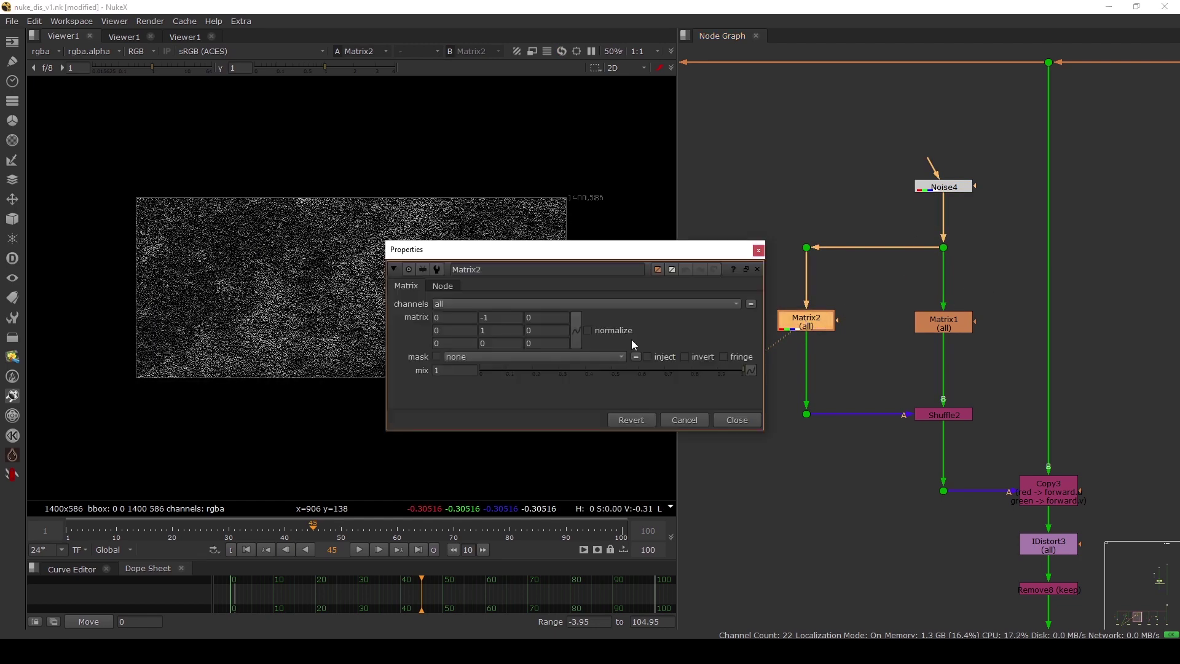
pyautogui.moveTo(587, 264); pyautogui.dragTo(564, 257)
pyautogui.doubleClick(938, 322)
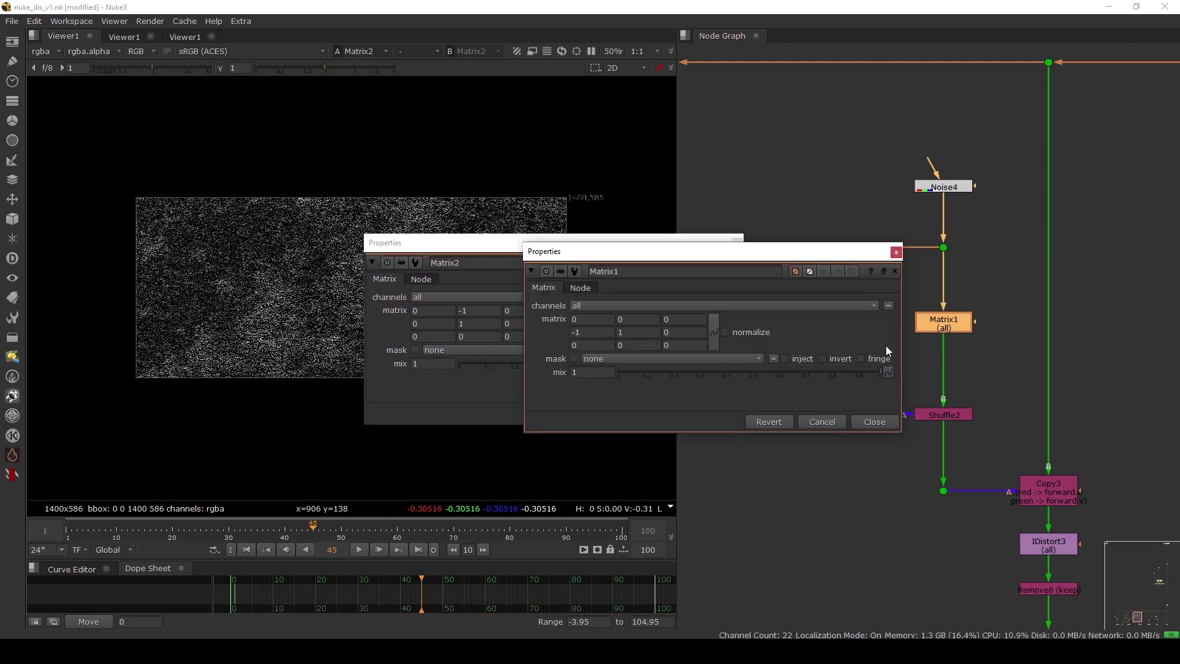
pyautogui.click(865, 422)
pyautogui.click(717, 413)
pyautogui.click(857, 380)
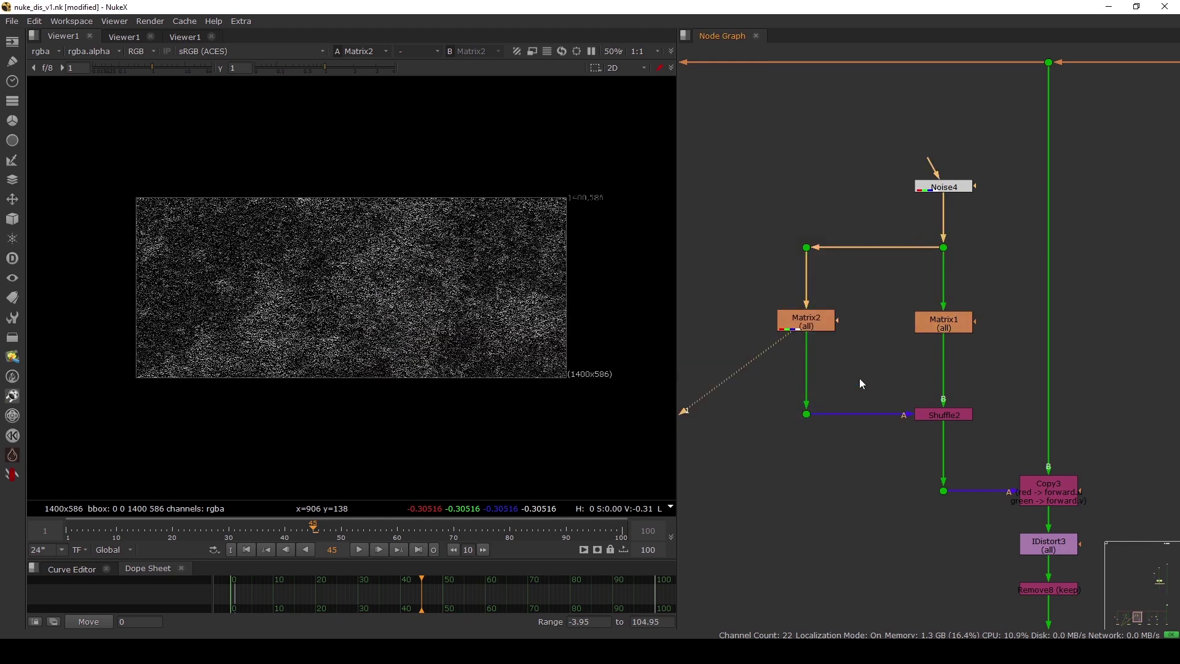
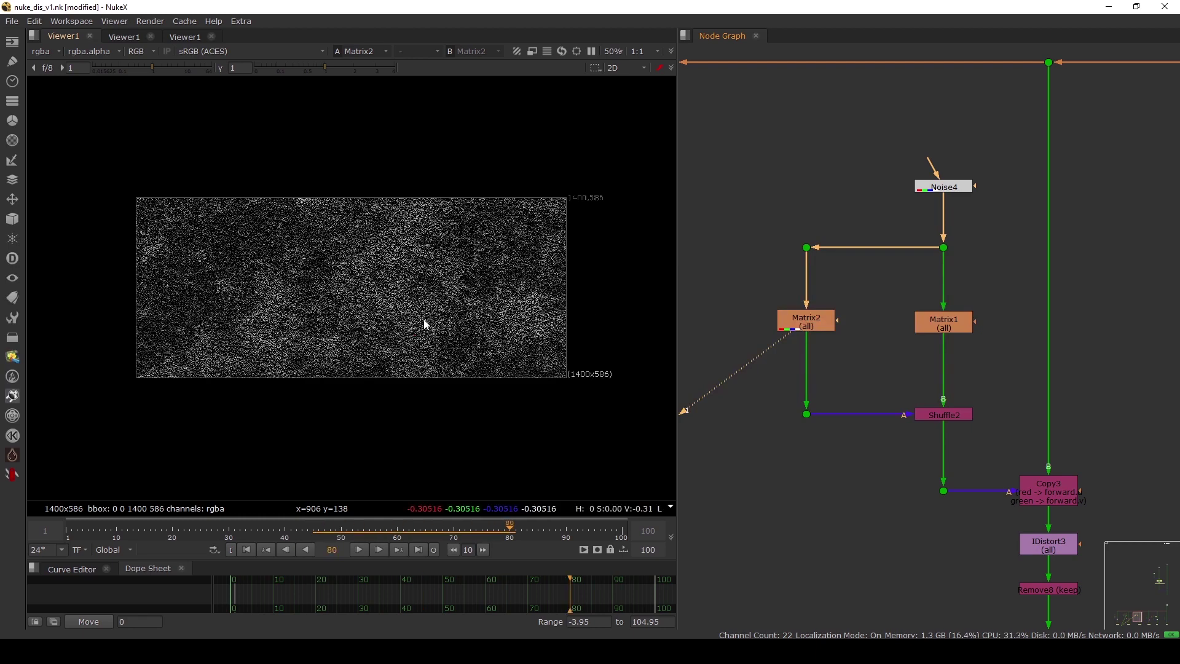
# Fit the image in the viewer and compare the outputs of Matrix2 and Matrix1 by alternating between them
pyautogui.press('f')
pyautogui.click(809, 325)
pyautogui.press('1')
pyautogui.click(943, 324)
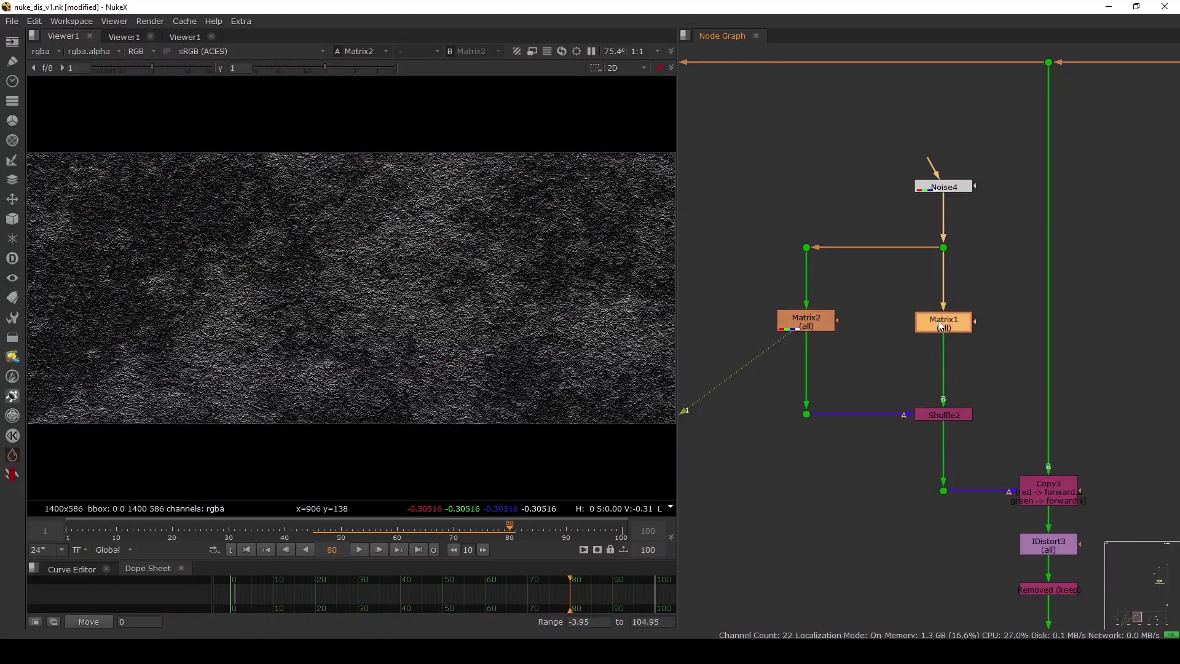
pyautogui.press('1')
pyautogui.click(802, 327)
pyautogui.press('1')
pyautogui.click(919, 326)
pyautogui.press('1')
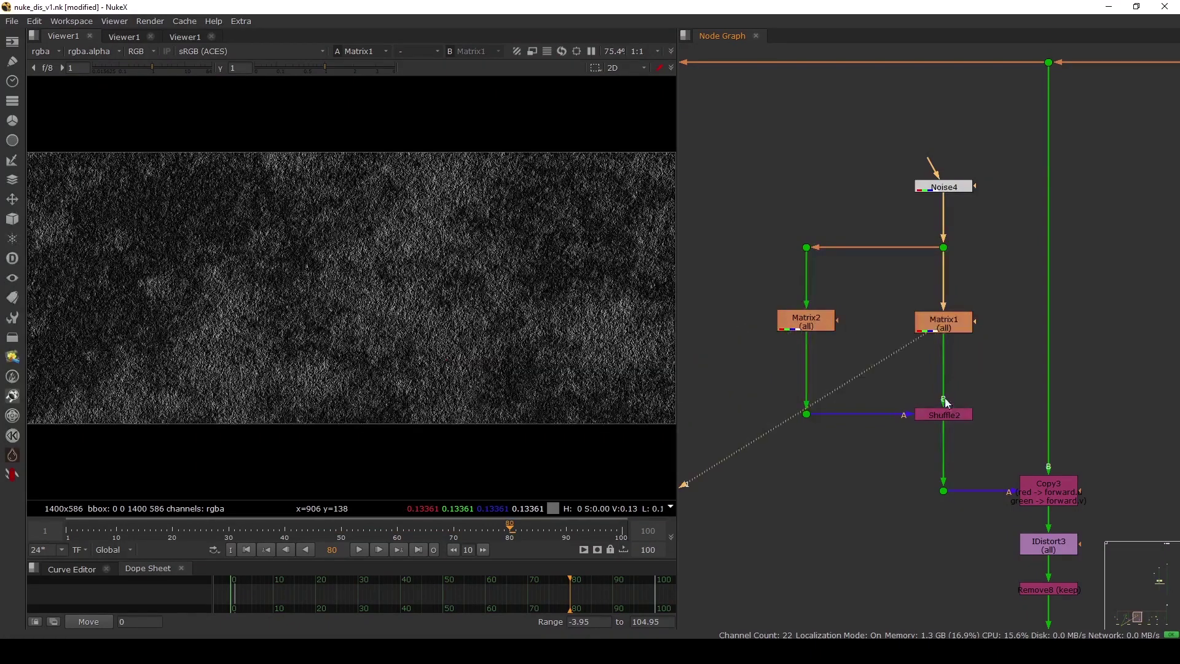
# View the combined vectors at Shuffle2, and the resulting distorted image at Remove8
pyautogui.click(949, 416)
pyautogui.press('1')
pyautogui.moveTo(984, 450); pyautogui.dragTo(919, 250, button='middle')
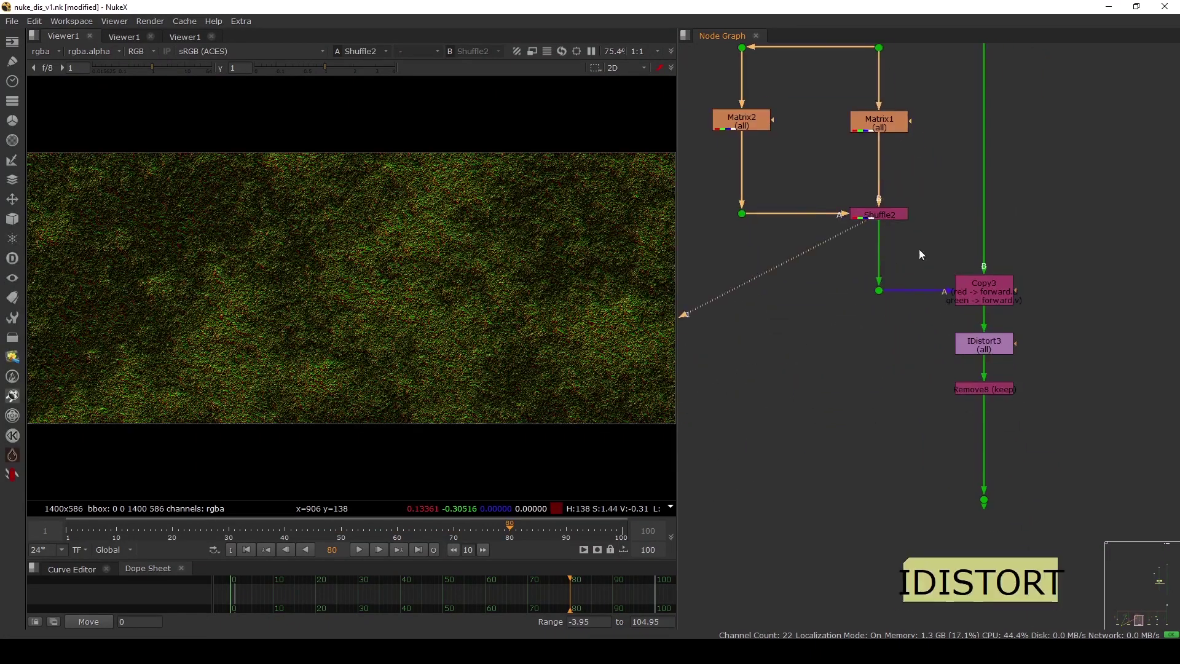
pyautogui.click(979, 393)
pyautogui.press('1')
pyautogui.moveTo(849, 294); pyautogui.dragTo(913, 344, button='middle')
pyautogui.scroll(-2, 841, 291)
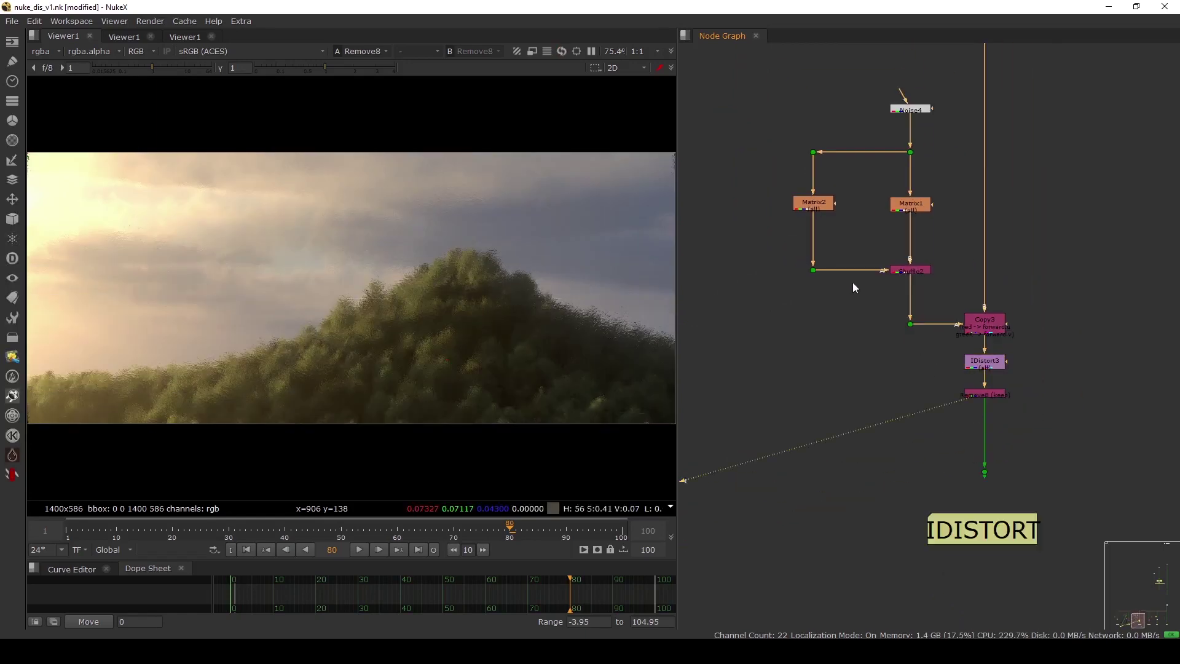
# Add a Blur node after Shuffle2 with size 1.3, check the distorted trees up close and close its properties
pyautogui.scroll(2, 871, 275)
pyautogui.click(918, 271)
pyautogui.press('b')
pyautogui.moveTo(621, 289); pyautogui.dragTo(629, 289)
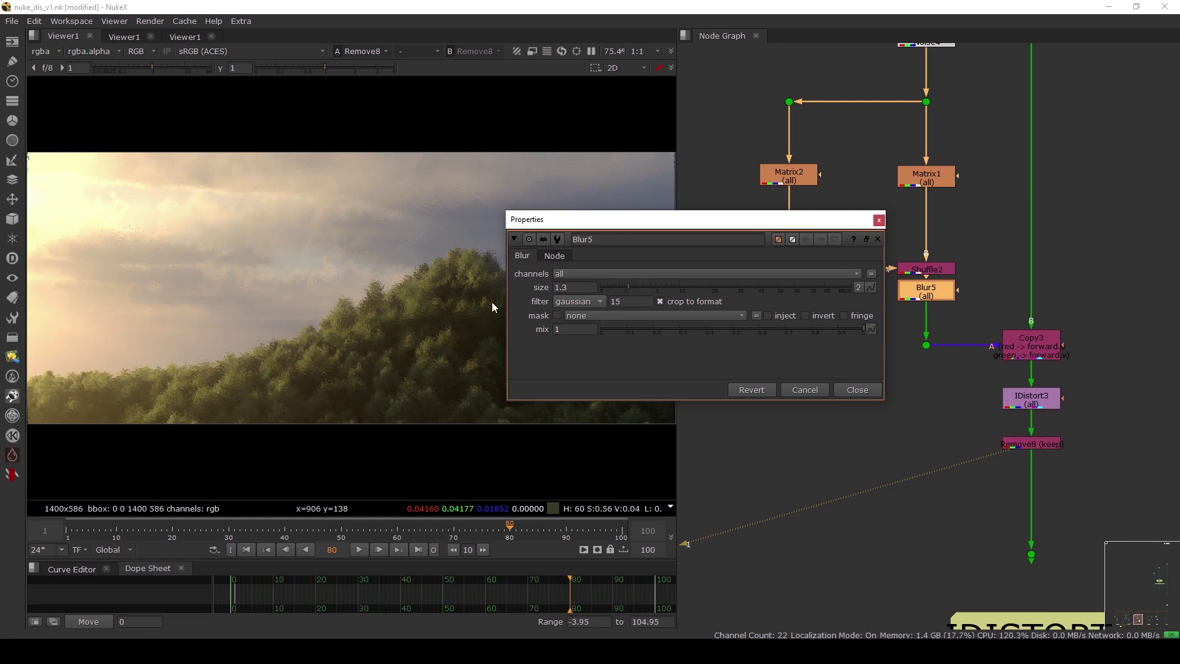
pyautogui.scroll(4, 371, 286)
pyautogui.click(1018, 403)
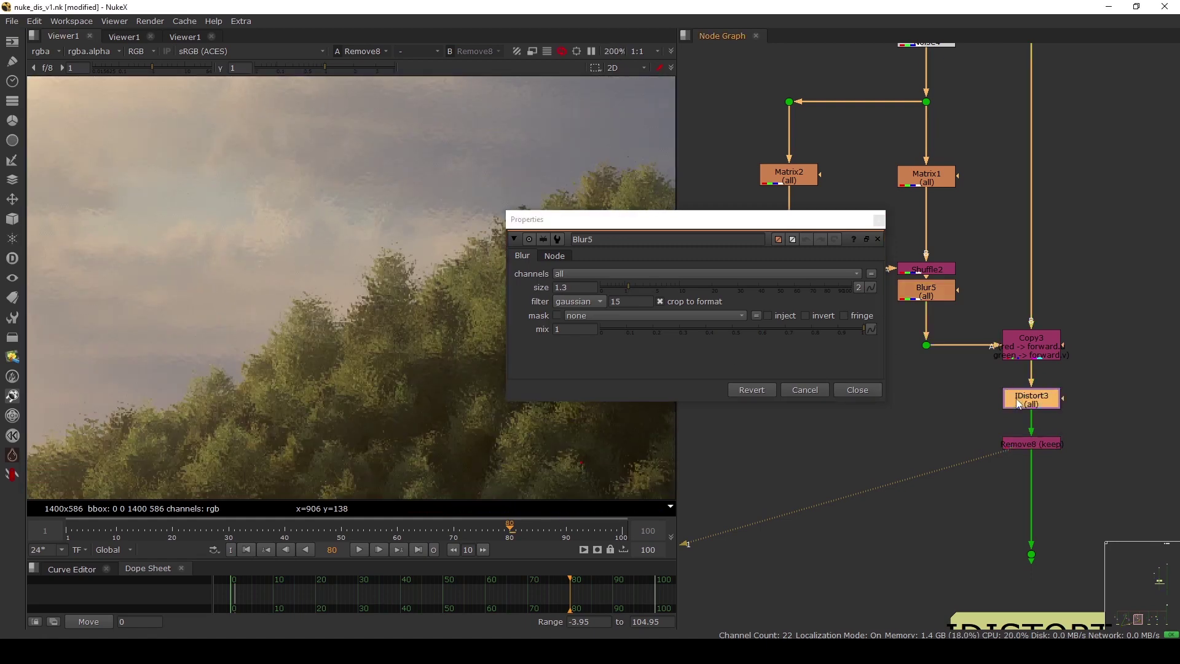
pyautogui.click(862, 391)
pyautogui.click(881, 396)
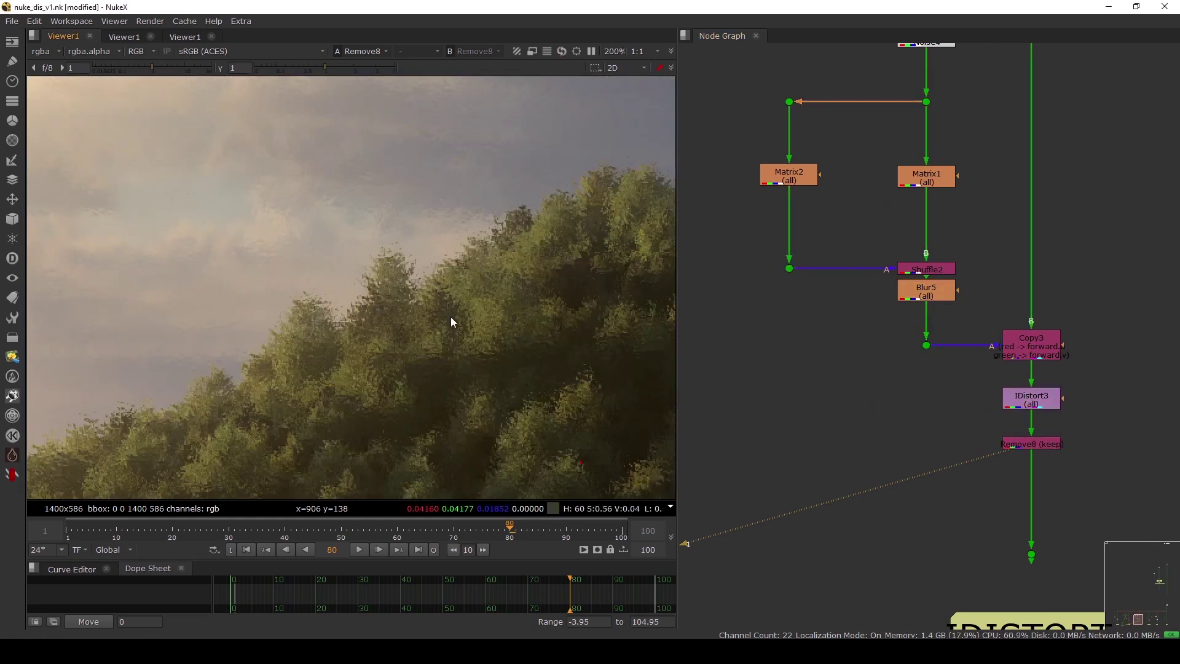
# Go to the IDISTORT setup that merges noise over an STMap and view STMAP1's output
pyautogui.press('f')
pyautogui.scroll(-3, 713, 265)
pyautogui.moveTo(935, 263); pyautogui.dragTo(826, 325, button='middle')
pyautogui.scroll(1, 805, 286)
pyautogui.scroll(3, 806, 287)
pyautogui.moveTo(825, 307); pyautogui.dragTo(798, 311)
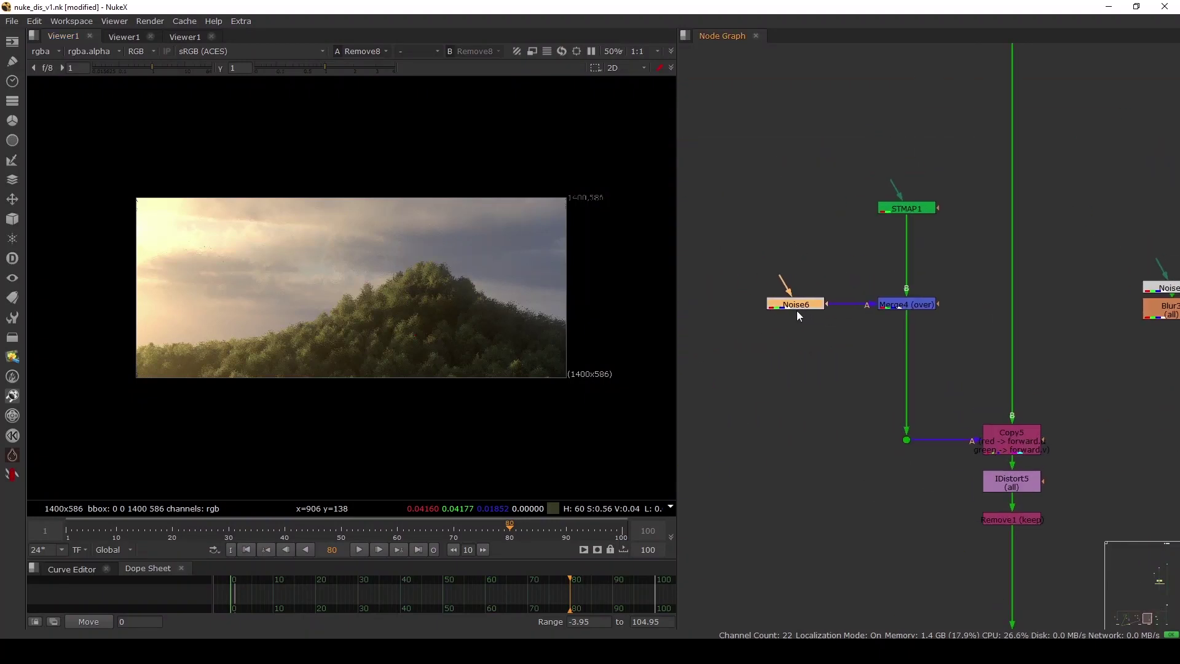
pyautogui.moveTo(853, 230); pyautogui.dragTo(853, 264, button='middle')
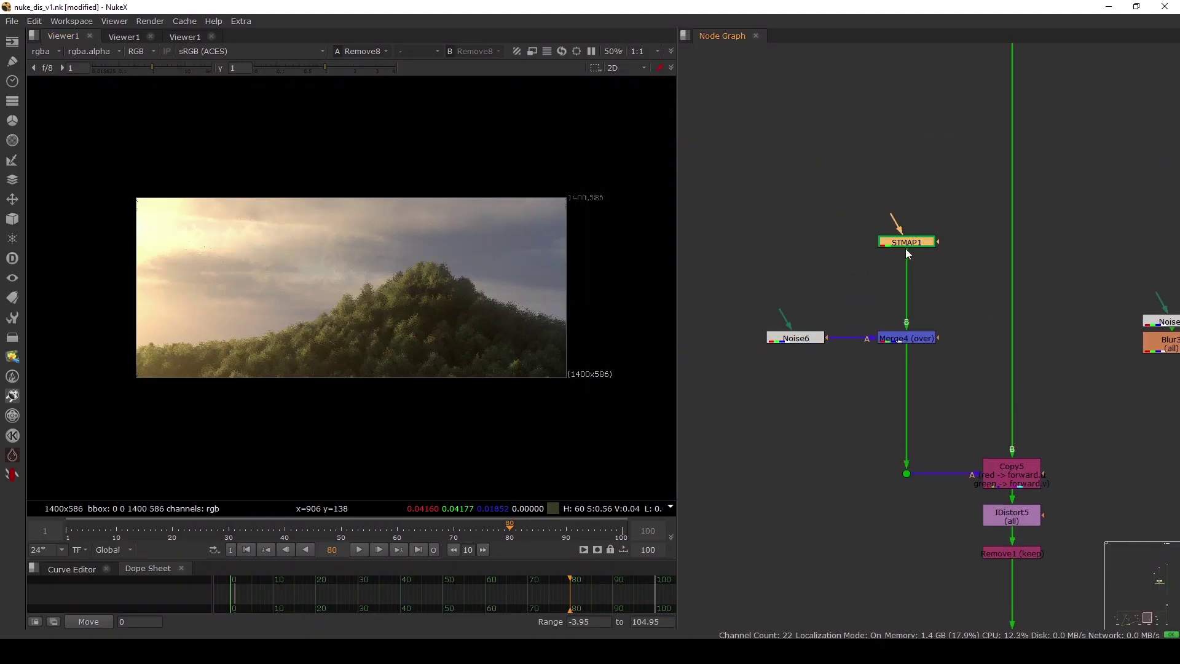
pyautogui.moveTo(906, 253); pyautogui.dragTo(908, 240)
pyautogui.press('1')
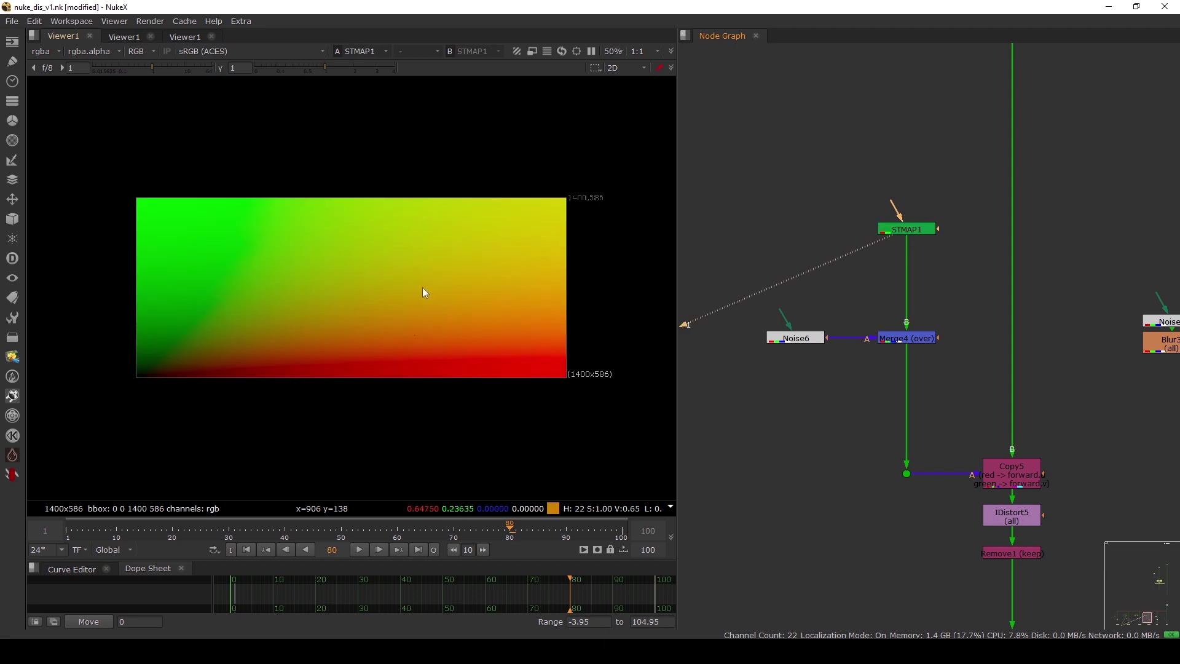
# Inspect STMAP1's red and green channels separately in the viewer
pyautogui.press('r')
pyautogui.press('r')
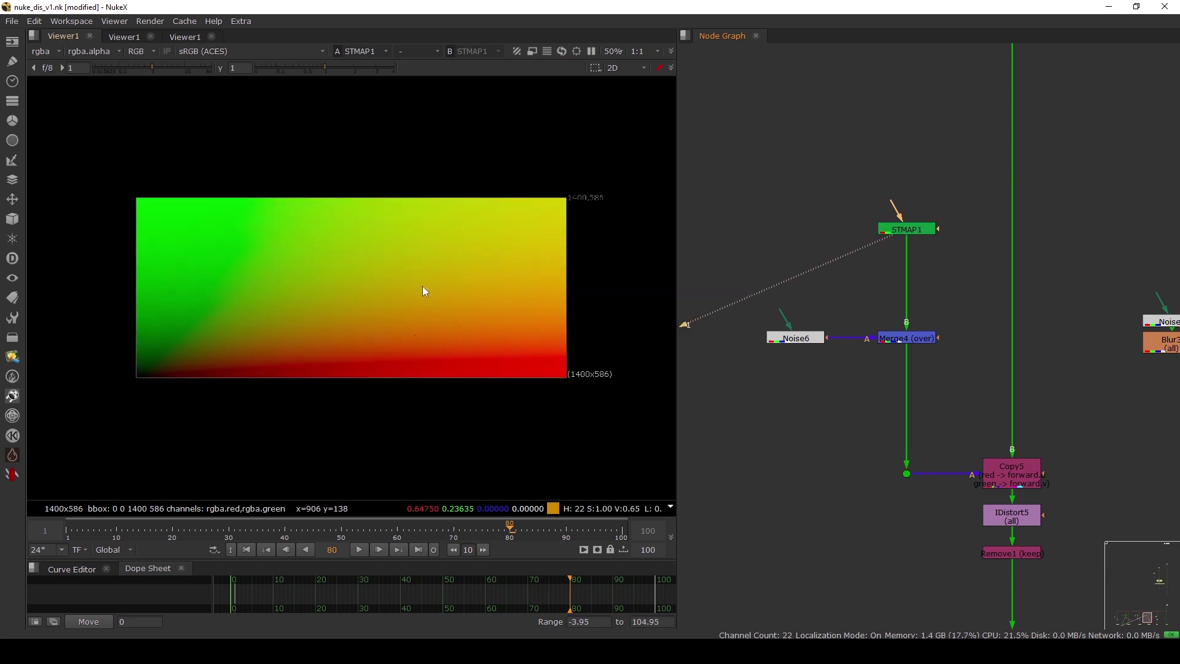
pyautogui.press('g')
pyautogui.press('g')
# View the STMap merged with noise at the dot feeding Copy5 and highlight IDistort5
pyautogui.scroll(-3, 927, 354)
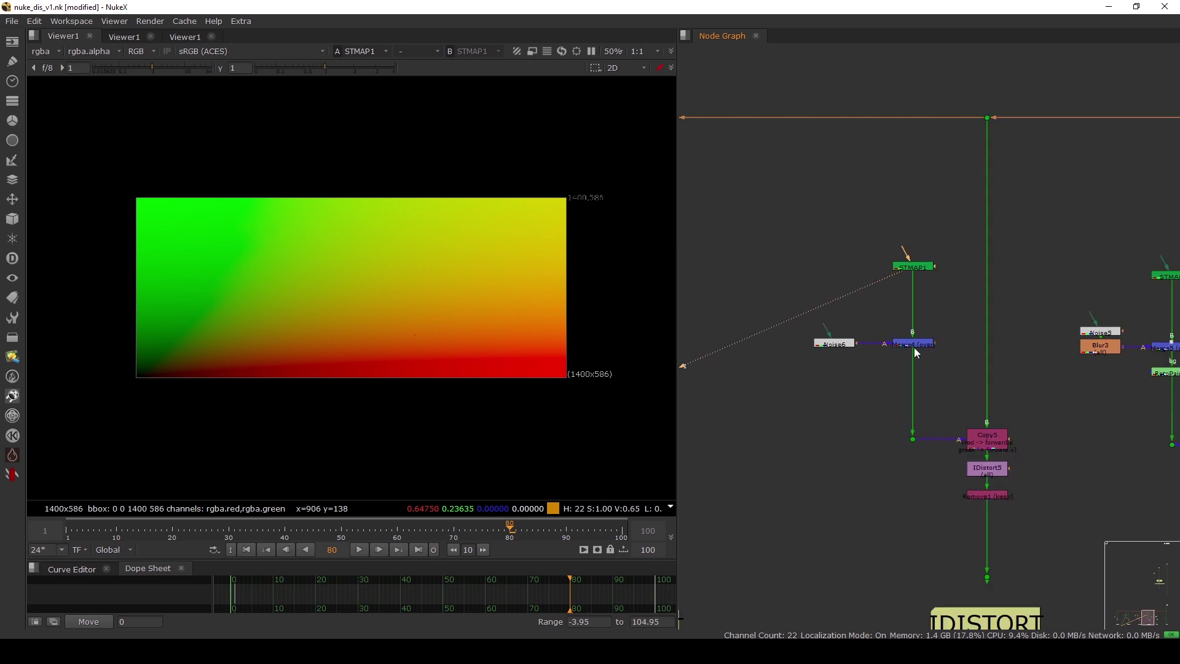
pyautogui.moveTo(915, 349); pyautogui.dragTo(910, 314, button='middle')
pyautogui.click(908, 406)
pyautogui.press('1')
pyautogui.moveTo(953, 447); pyautogui.dragTo(896, 381, button='middle')
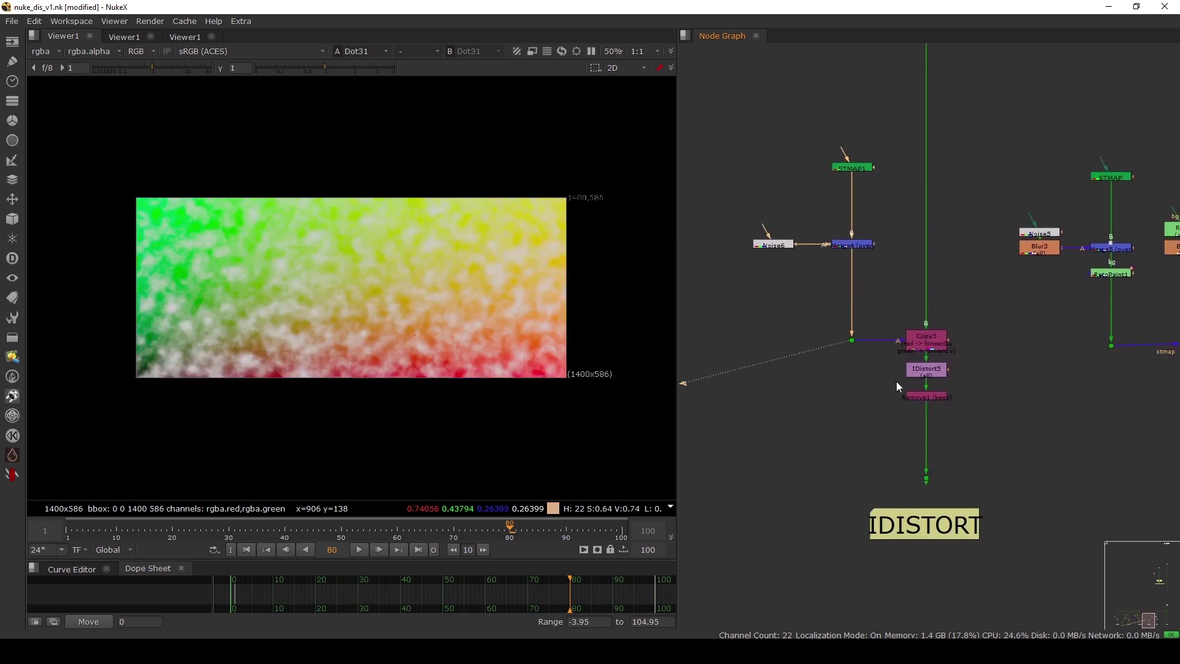
pyautogui.scroll(3, 925, 381)
pyautogui.moveTo(929, 368); pyautogui.dragTo(931, 364)
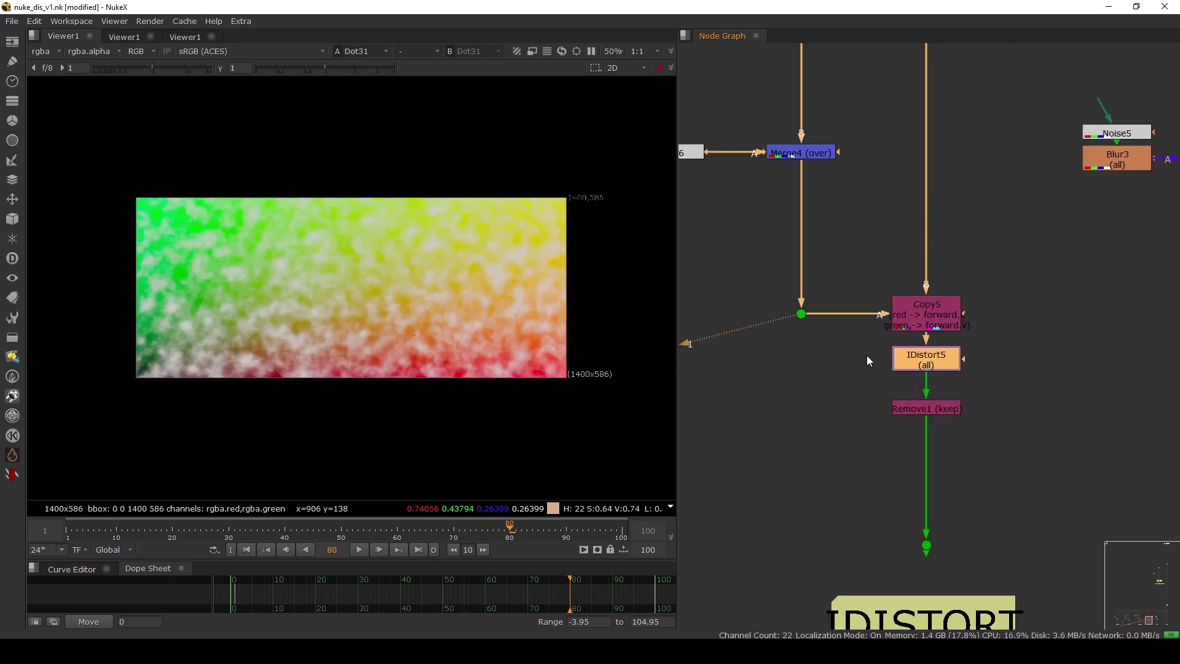
# View STMAP1 again and check its green channel before returning to full colour
pyautogui.moveTo(843, 329); pyautogui.dragTo(877, 481, button='middle')
pyautogui.scroll(-2, 875, 477)
pyautogui.click(855, 264)
pyautogui.press('1')
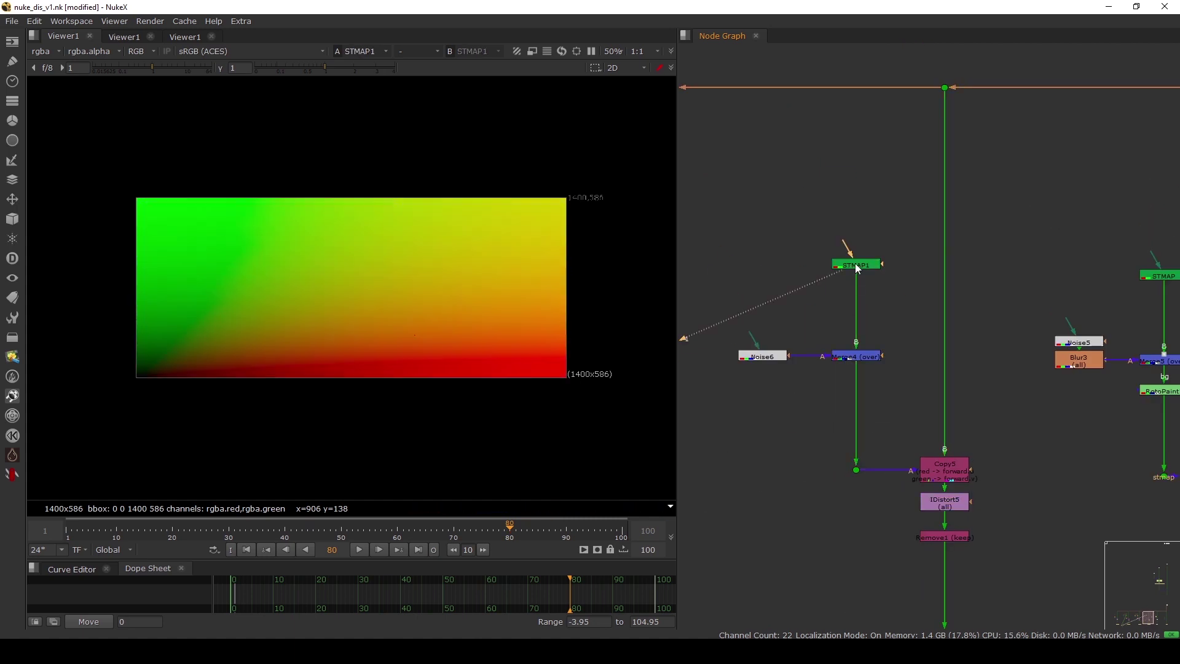
pyautogui.press('g')
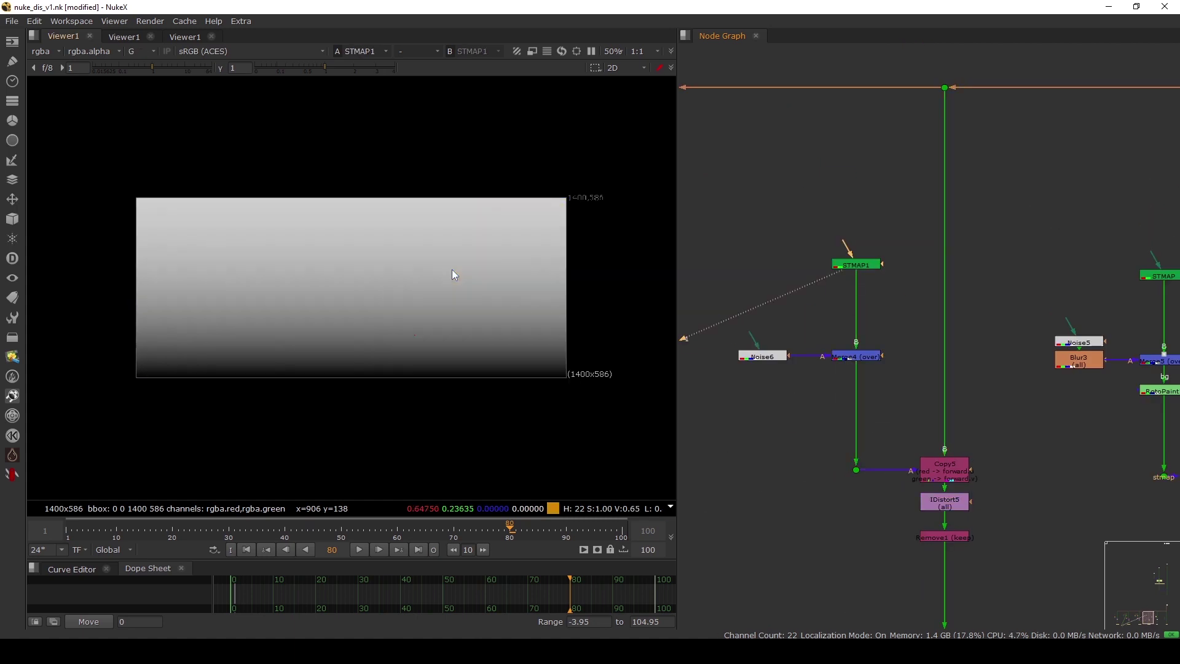
pyautogui.press('g')
# View Merge4's noise-over-STMap result and mark out an area of it in the viewer
pyautogui.scroll(3, 799, 351)
pyautogui.click(724, 349)
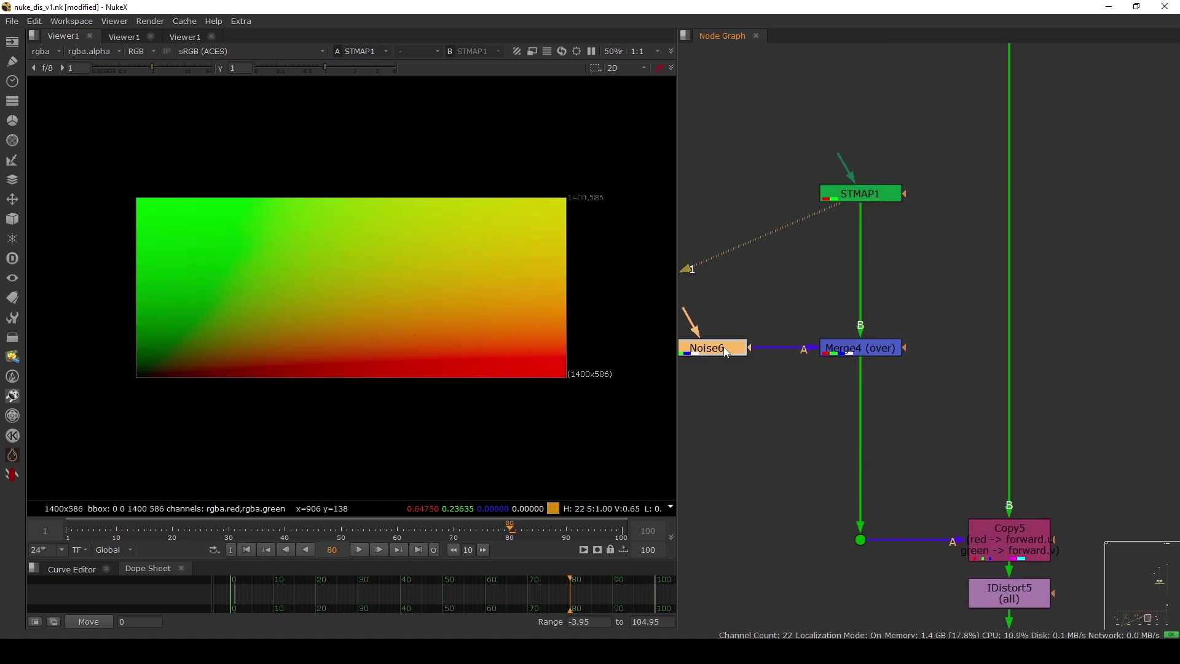
pyautogui.click(868, 347)
pyautogui.press('1')
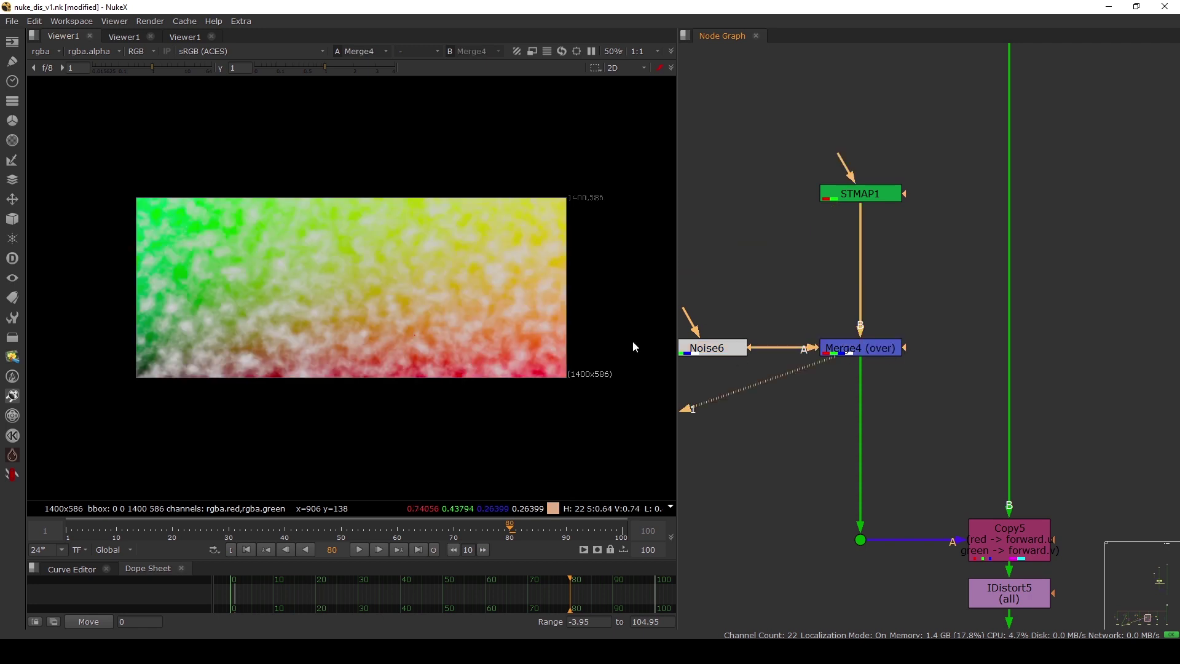
pyautogui.scroll(-5, 856, 370)
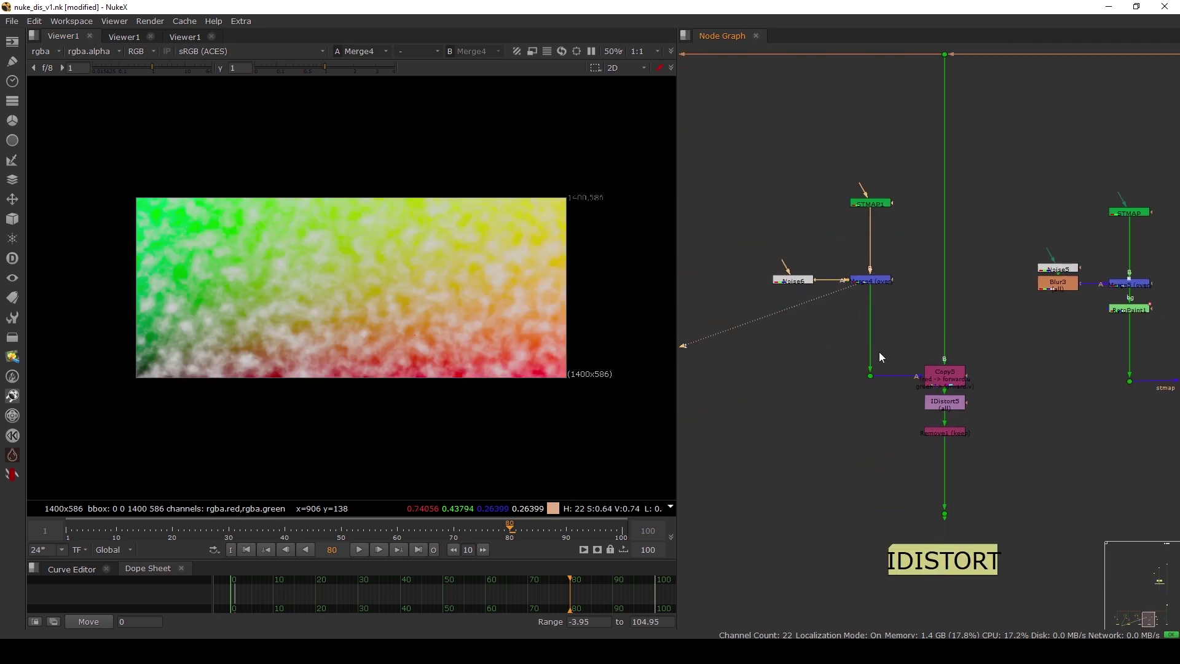
pyautogui.moveTo(180, 234); pyautogui.dragTo(316, 312)
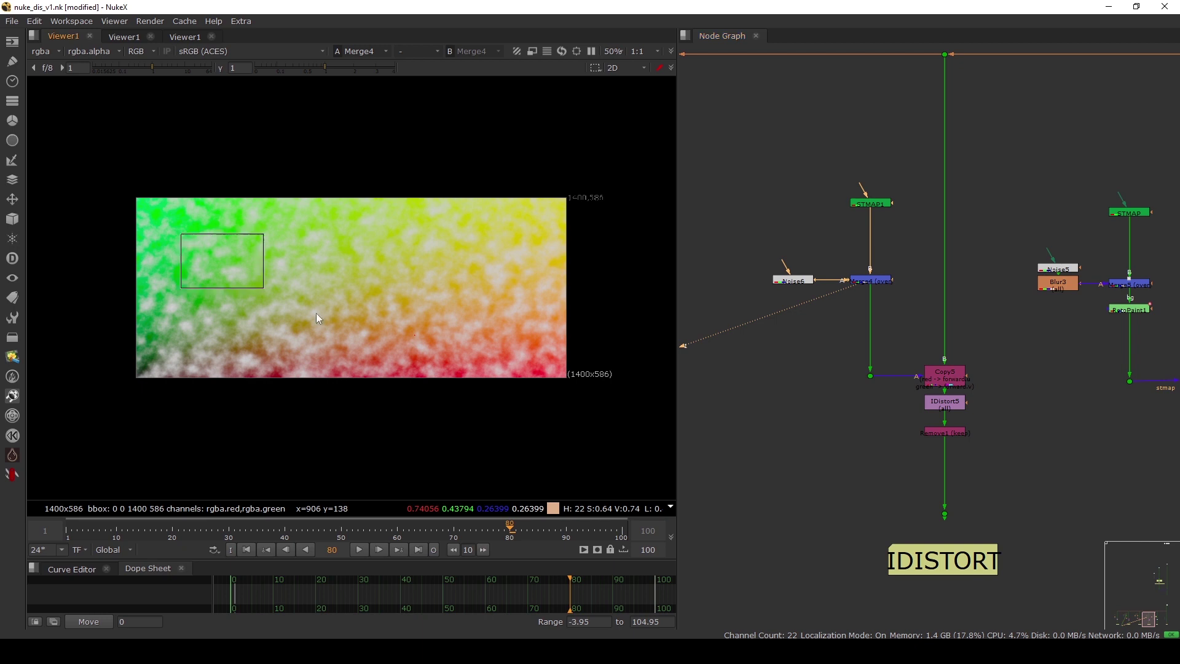
# View Copy5 and IDistort5, toggling IDistort5 off and on repeatedly to compare the image with and without distortion
pyautogui.scroll(2, 963, 386)
pyautogui.click(956, 376)
pyautogui.press('1')
pyautogui.click(945, 414)
pyautogui.press('1')
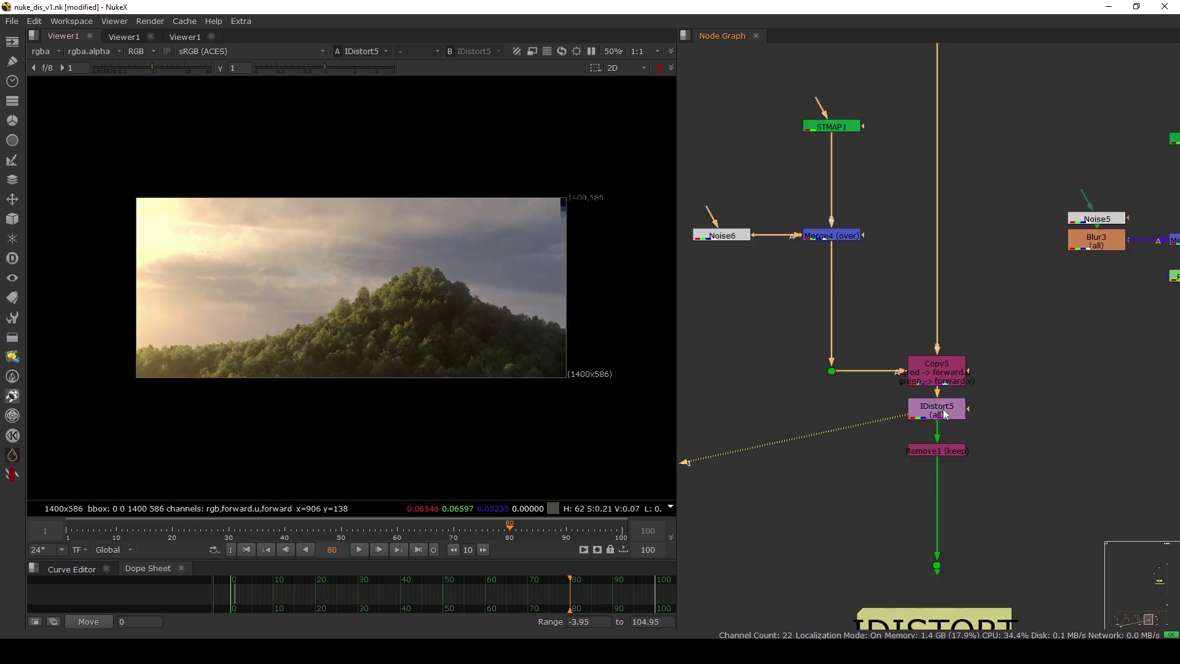
pyautogui.click(939, 411)
pyautogui.press('d')
pyautogui.press('d')
pyautogui.press('d')
pyautogui.press('d')
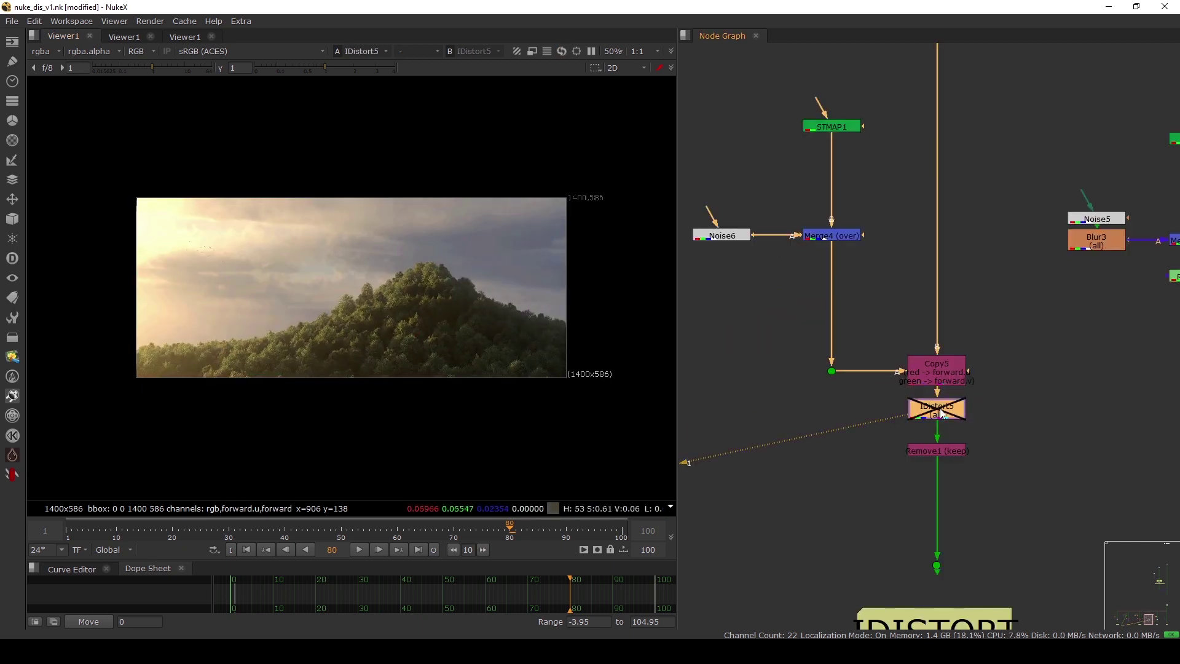
pyautogui.press('d')
pyautogui.press('d')
pyautogui.press('d')
pyautogui.press('d')
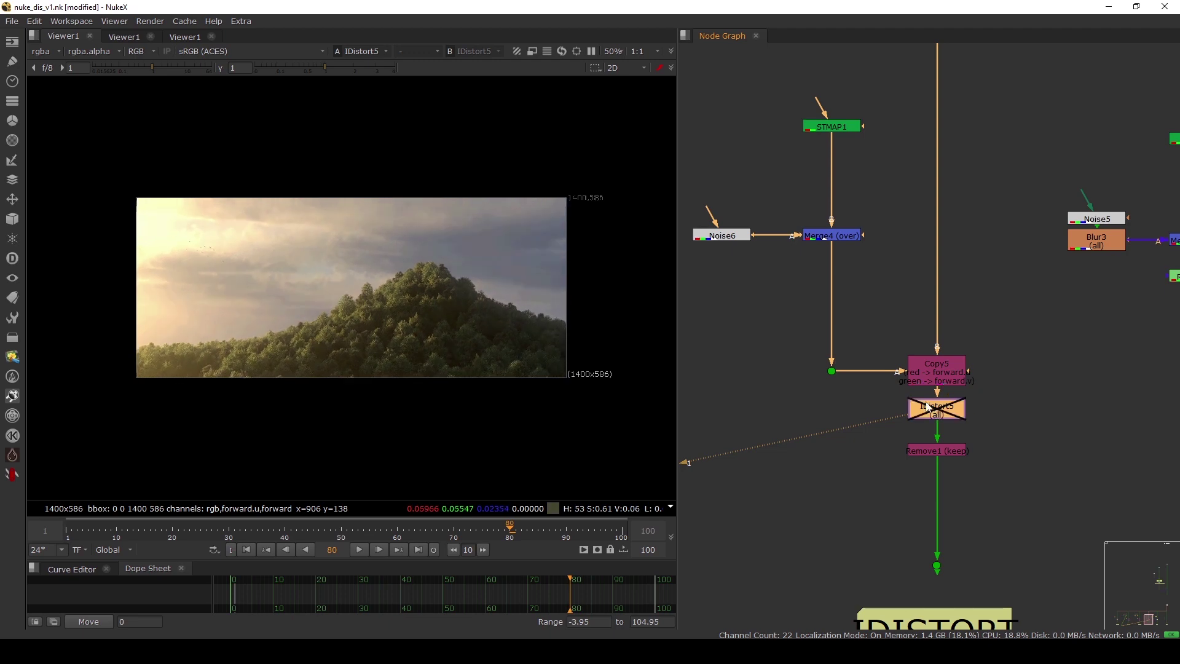
# Re-enable IDistort5 and space out the graph by moving Copy5, its input dot and IDistort5 higher
pyautogui.moveTo(777, 310); pyautogui.dragTo(960, 345)
pyautogui.click(939, 398)
pyautogui.moveTo(937, 392); pyautogui.dragTo(938, 390)
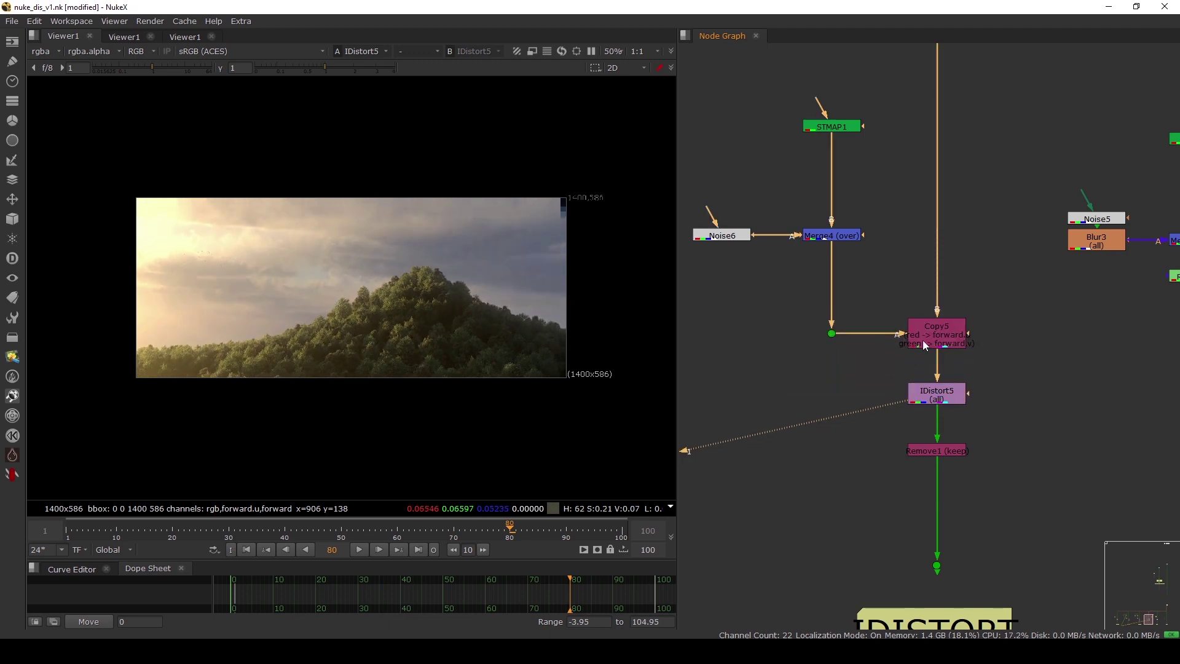
pyautogui.click(937, 398)
pyautogui.moveTo(865, 361); pyautogui.dragTo(1027, 420)
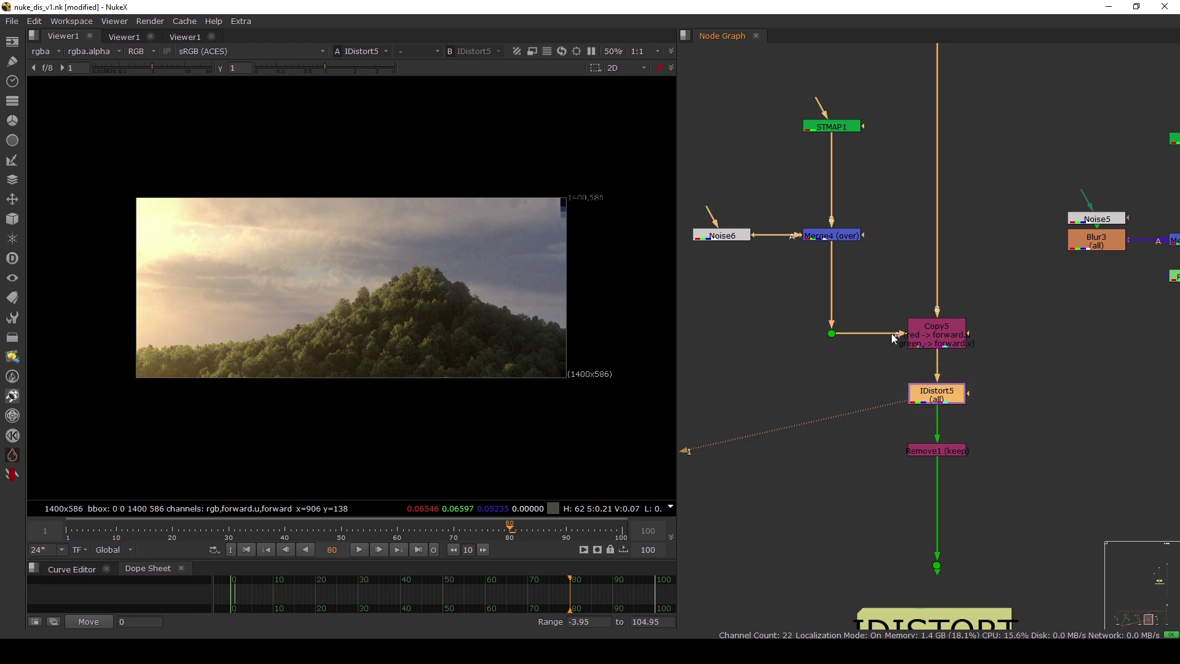
pyautogui.click(889, 331)
# Add a Grade node after Merge4, turn off its black clamp and set the blackpoint to 0.29
pyautogui.click(833, 237)
pyautogui.press('1')
pyautogui.moveTo(833, 237); pyautogui.dragTo(872, 263, button='middle')
pyautogui.press('g')
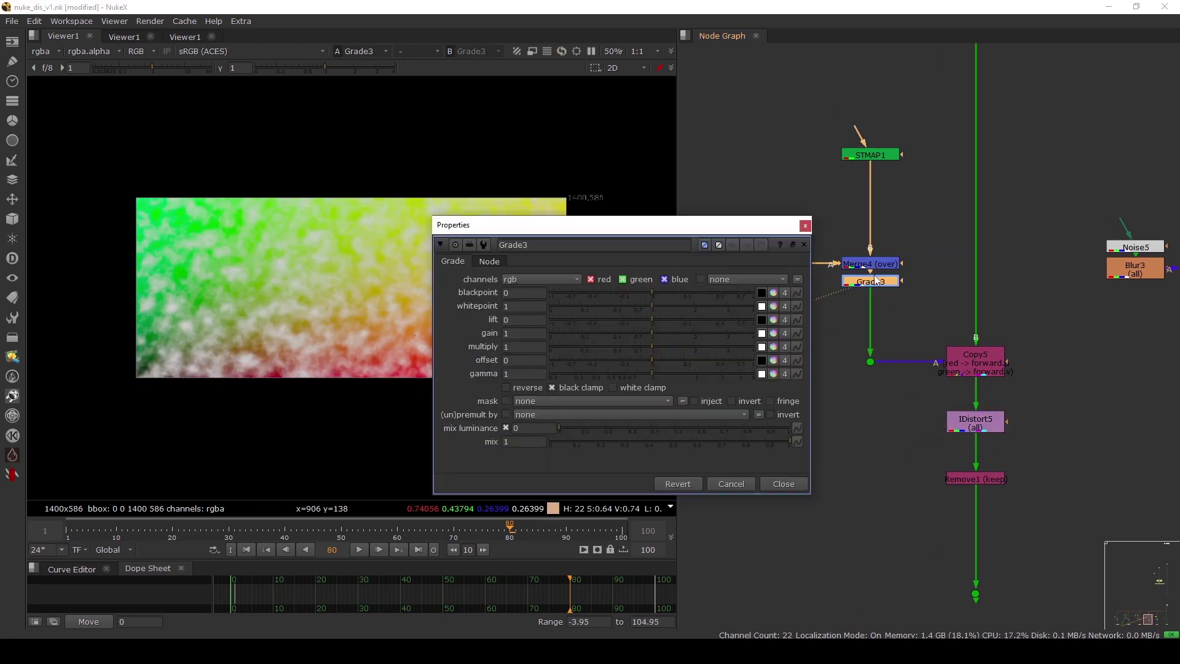
pyautogui.moveTo(633, 224); pyautogui.dragTo(678, 181)
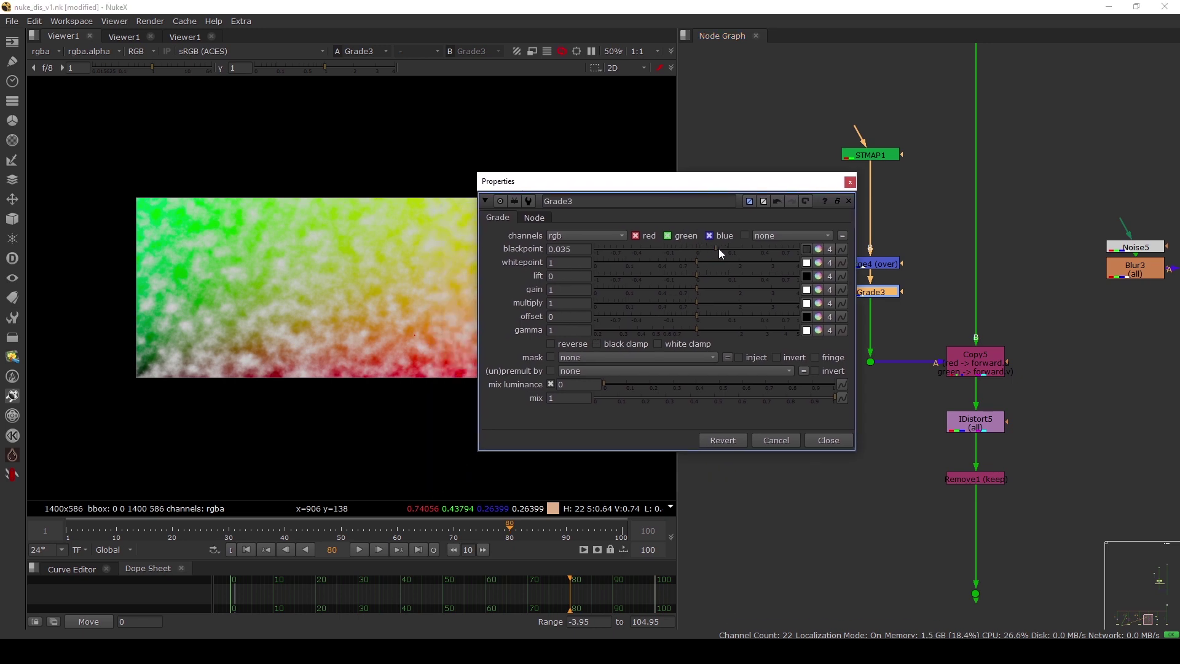
pyautogui.moveTo(718, 249); pyautogui.dragTo(751, 257)
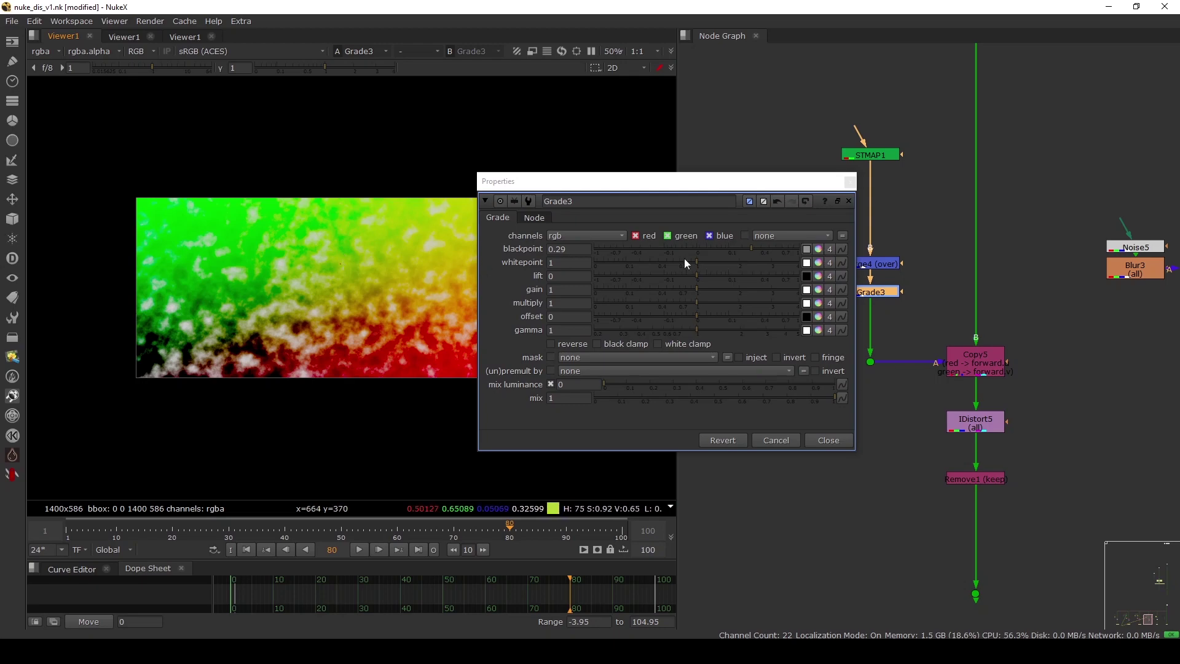
# Raise Grade3's blackpoint to 0.54 and view the results at Copy5 and IDistort5
pyautogui.moveTo(755, 250); pyautogui.dragTo(771, 249)
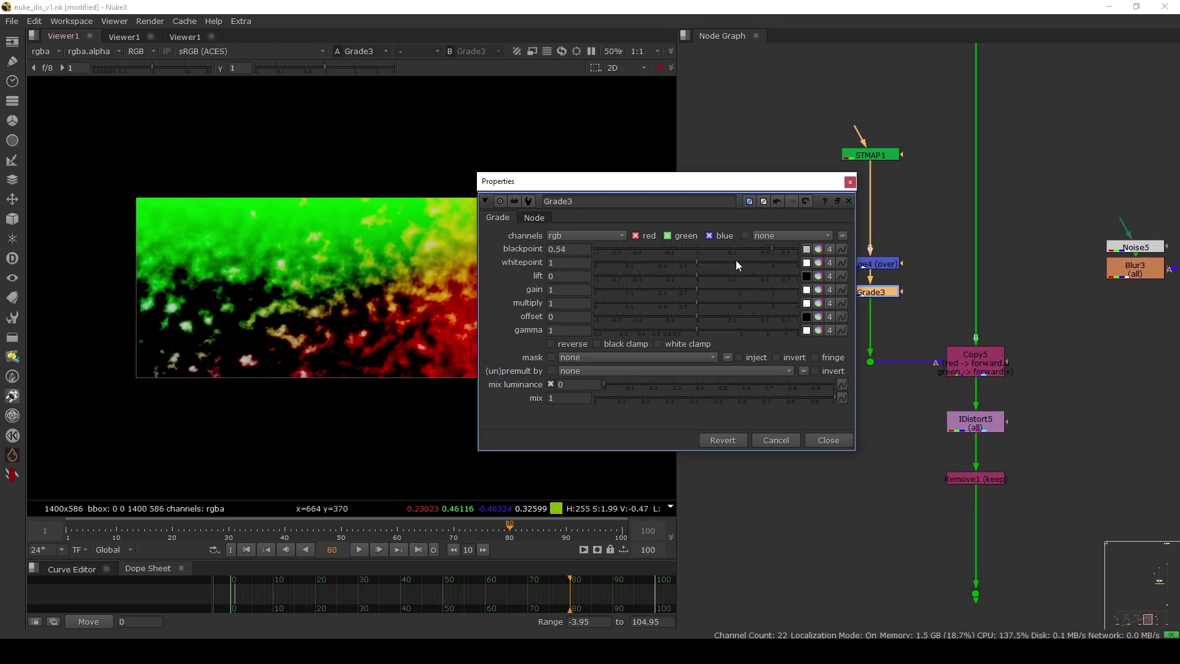
pyautogui.click(956, 368)
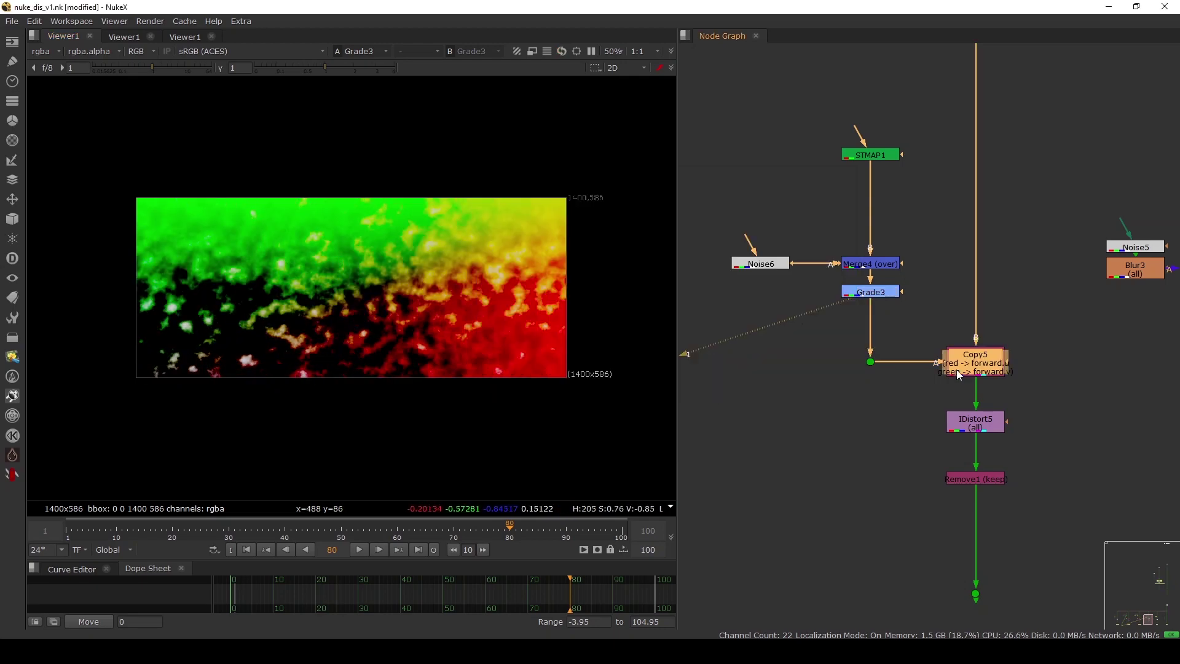
pyautogui.press('1')
pyautogui.click(972, 419)
pyautogui.press('1')
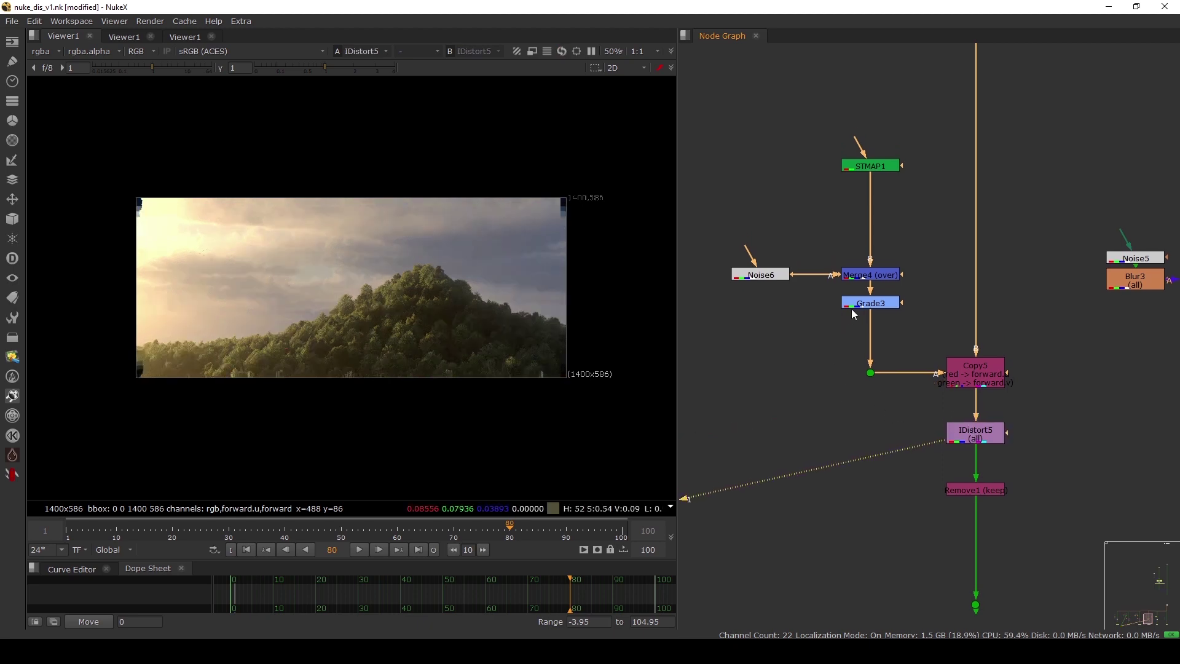
# Move Grade3 slightly away from Merge4, set its blackpoint to 0.72 and lower its whitepoint a little
pyautogui.click(869, 314)
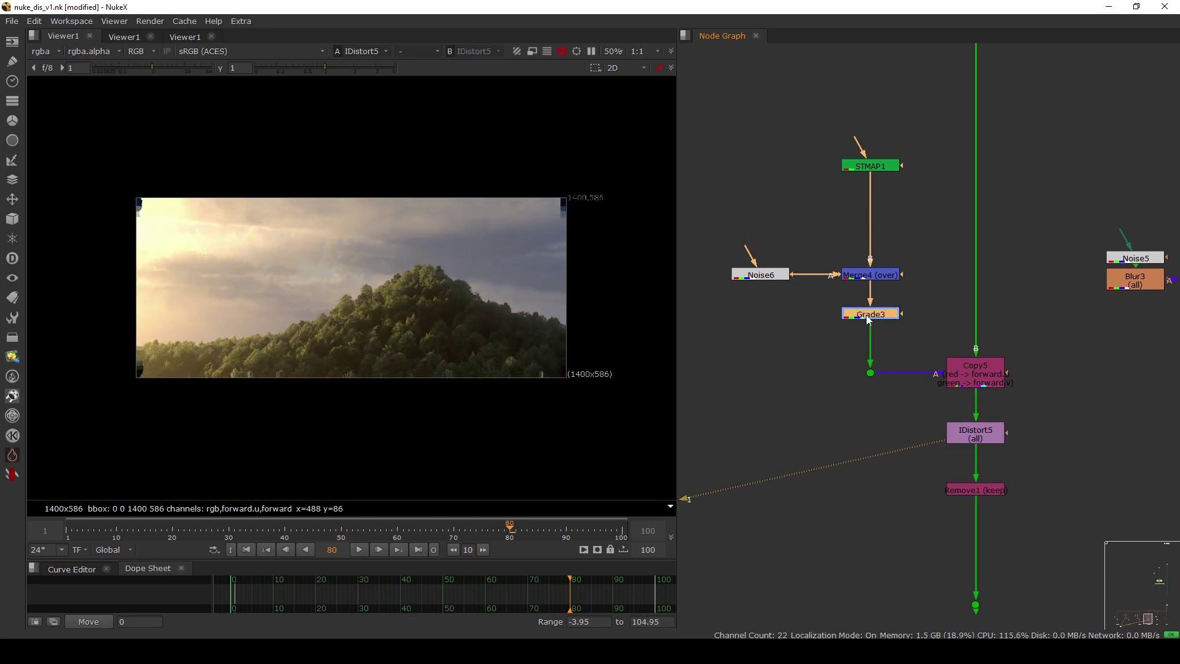
pyautogui.doubleClick(868, 317)
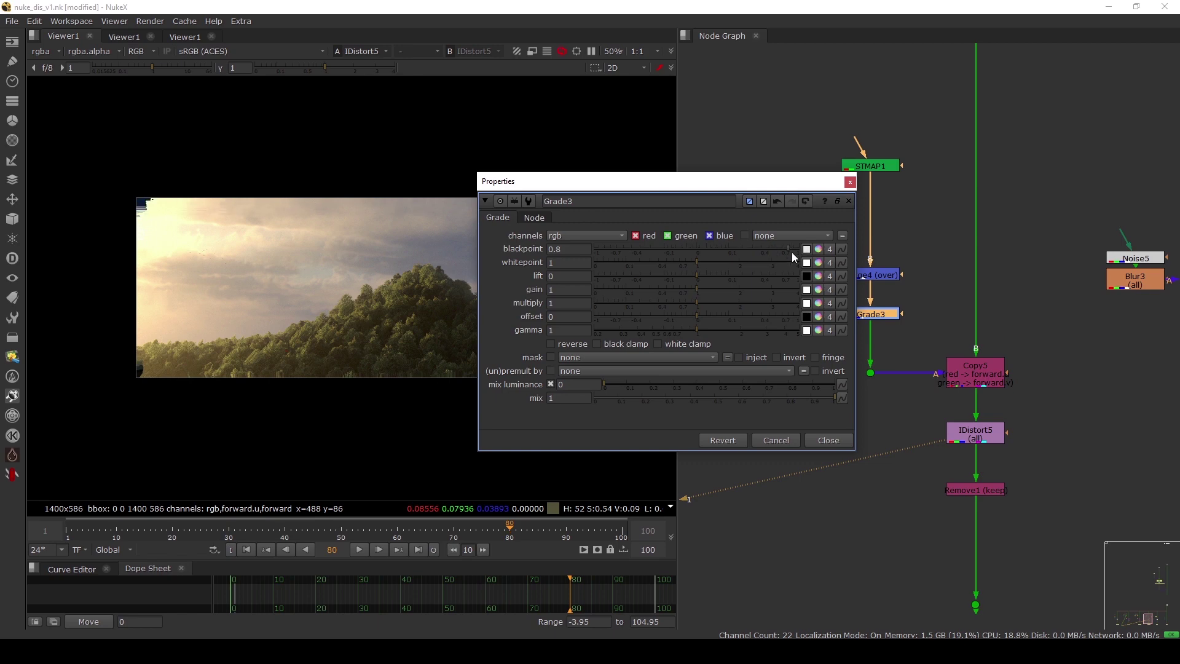
pyautogui.moveTo(792, 252); pyautogui.dragTo(783, 253)
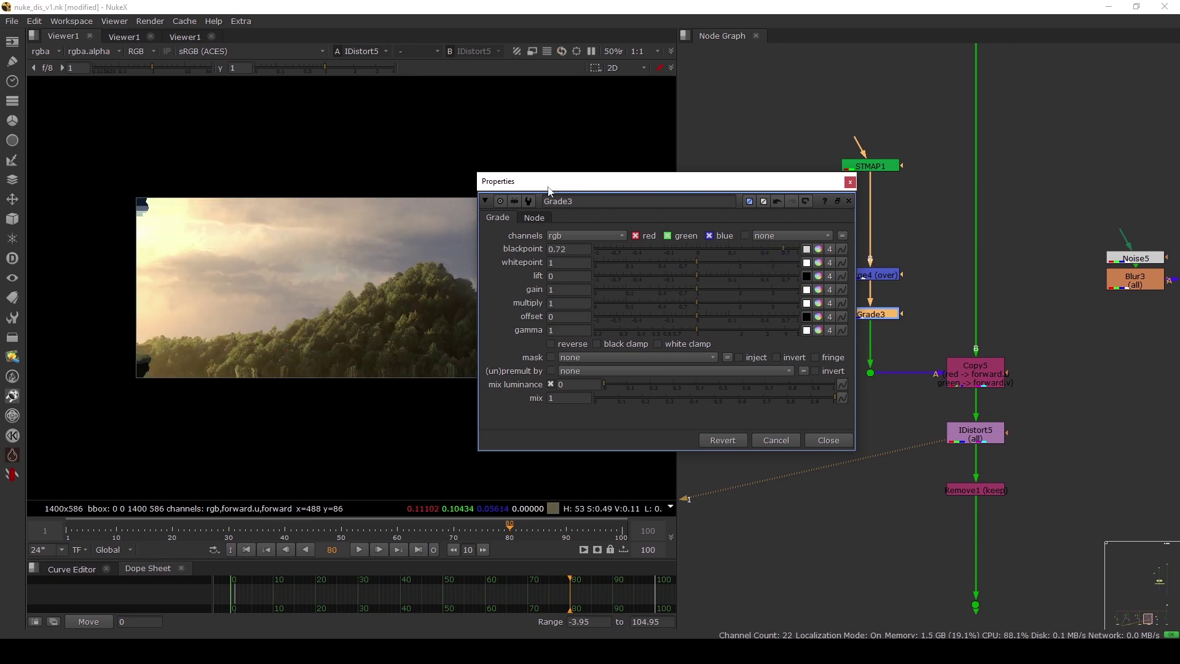
pyautogui.moveTo(549, 191); pyautogui.dragTo(604, 258)
pyautogui.moveTo(752, 333)
pyautogui.mouseDown()
pyautogui.moveTo(731, 330)
pyautogui.moveTo(742, 334)
pyautogui.mouseUp()
pyautogui.click(883, 507)
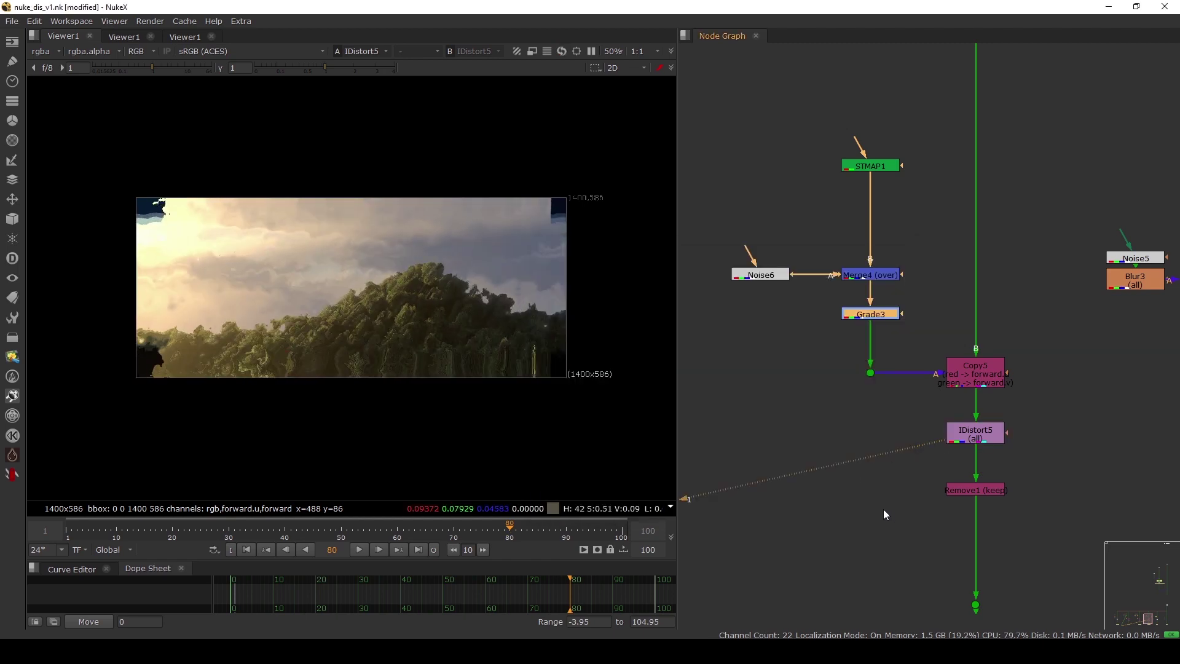
# Compare UV scale values of 10 and 2 on IDistort5 and leave the UV scale at 10
pyautogui.doubleClick(977, 434)
pyautogui.doubleClick(728, 338)
pyautogui.write('10')
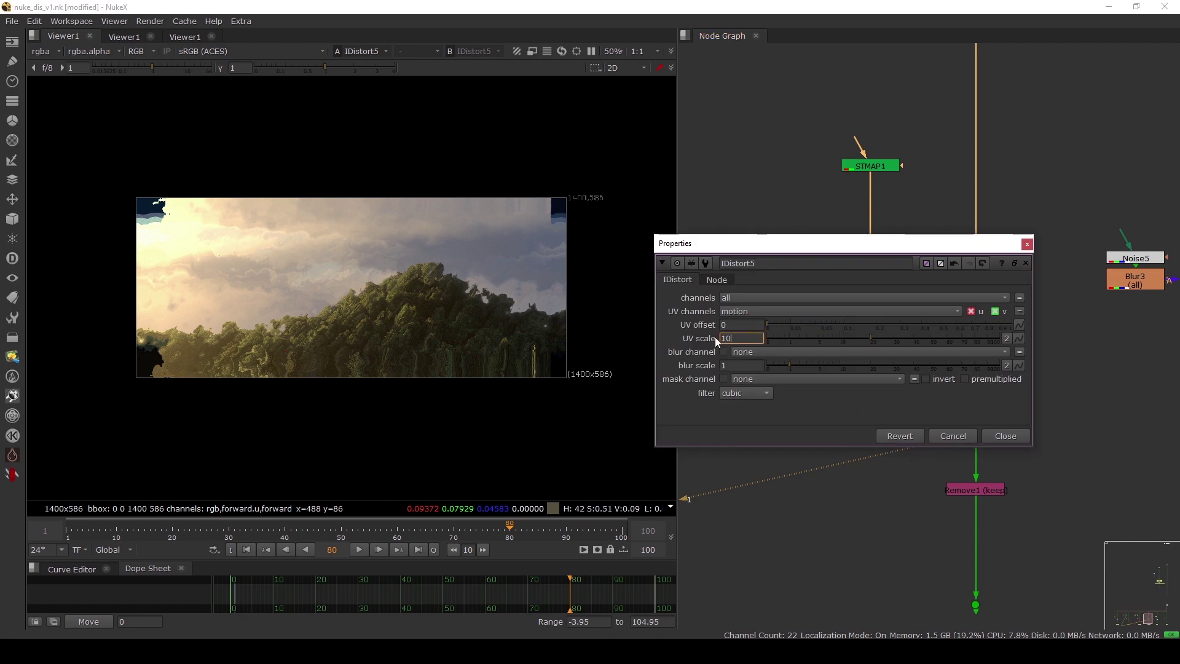
pyautogui.press('Return')
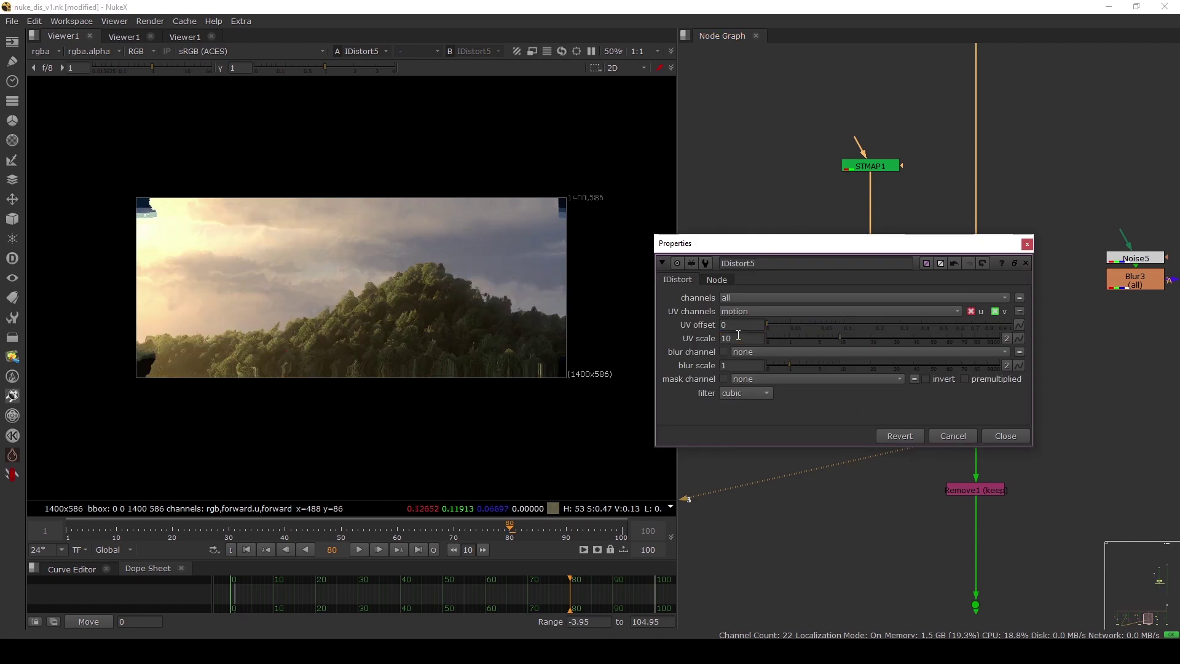
pyautogui.write('2')
pyautogui.press('Return')
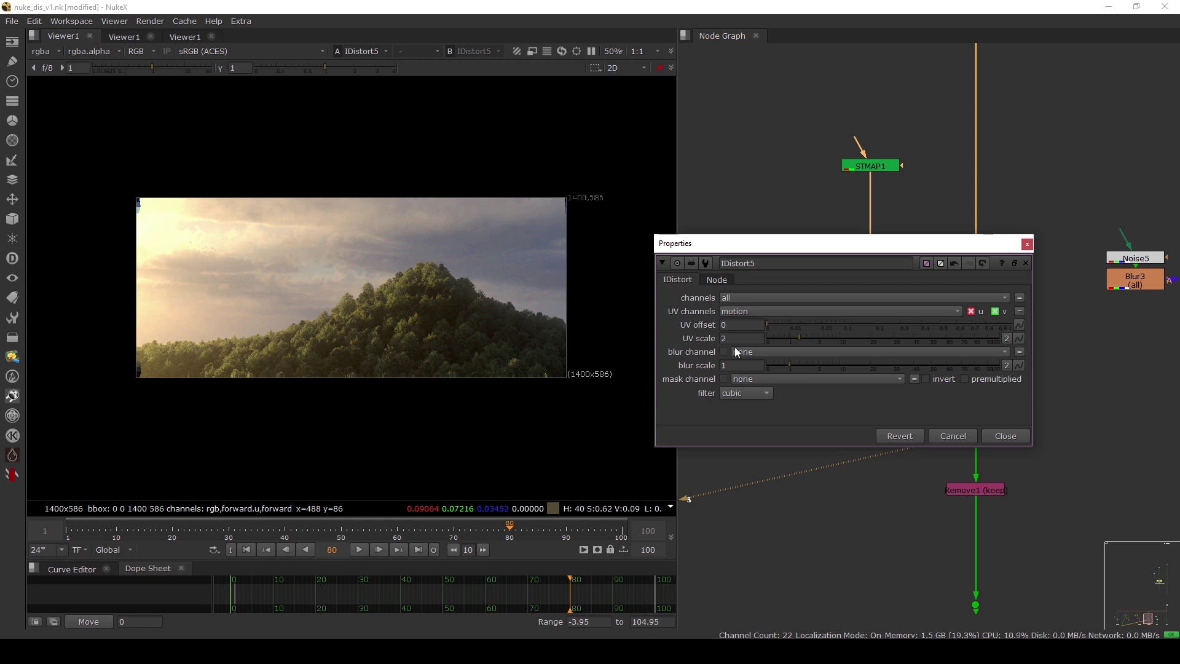
pyautogui.write('10')
pyautogui.press('Return')
pyautogui.click(996, 437)
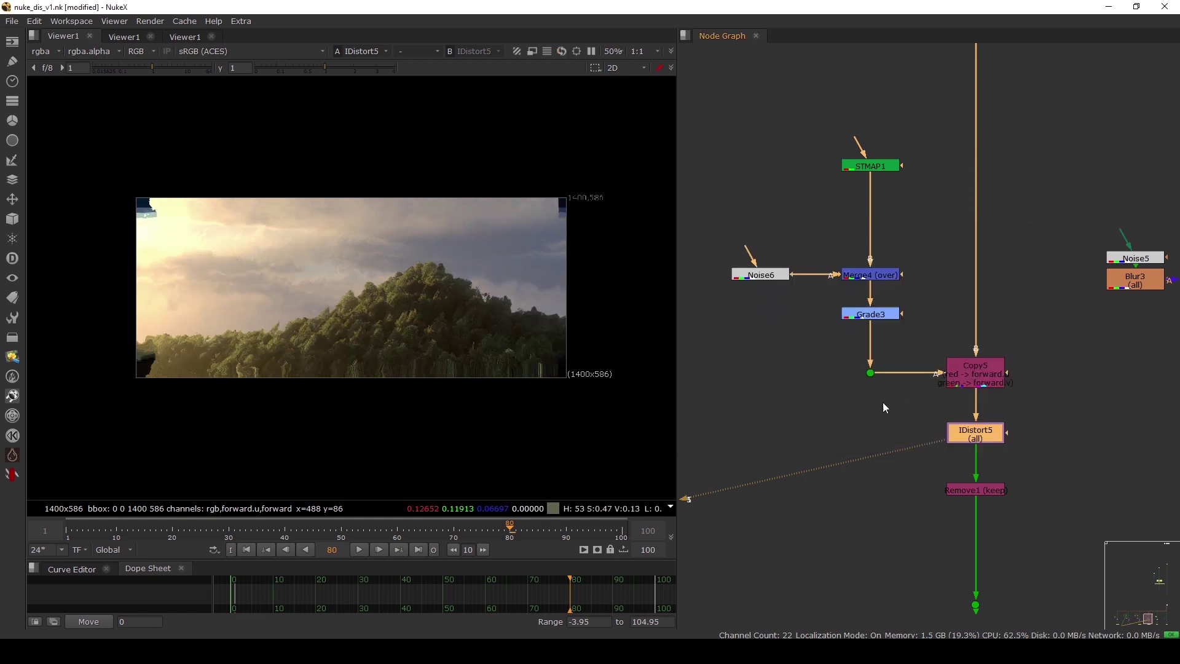
# View the dot after Grade3, checking the graded noise map in the red channel and in full colour
pyautogui.click(881, 401)
pyautogui.press('d')
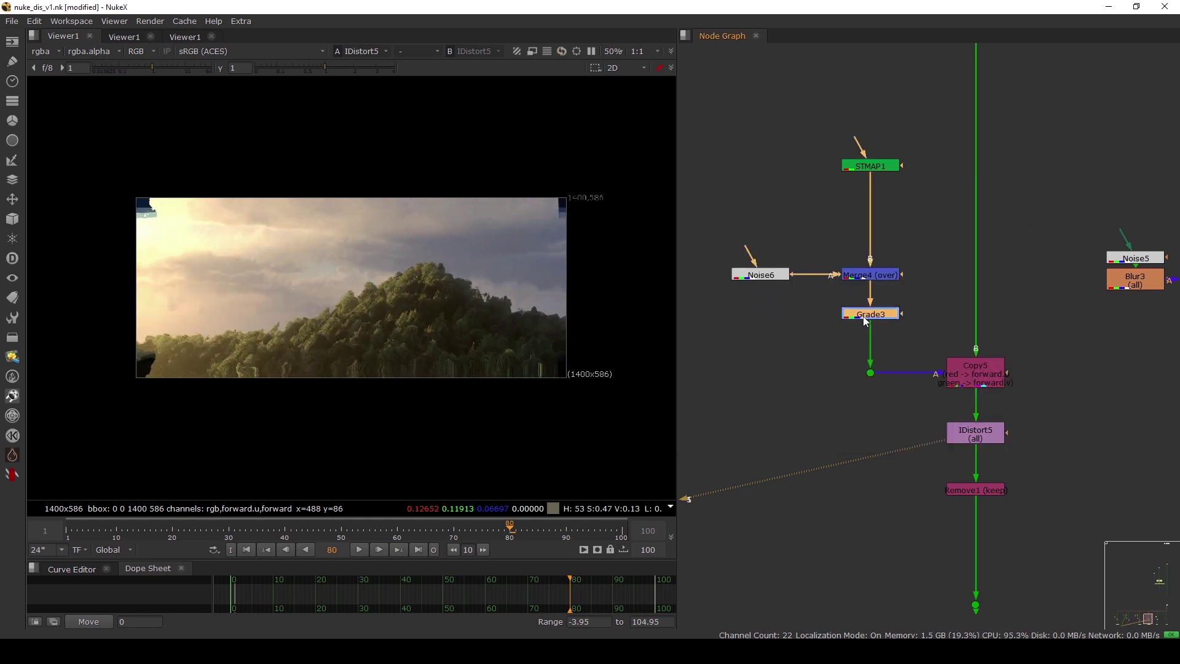
pyautogui.click(840, 370)
pyautogui.click(870, 372)
pyautogui.press('1')
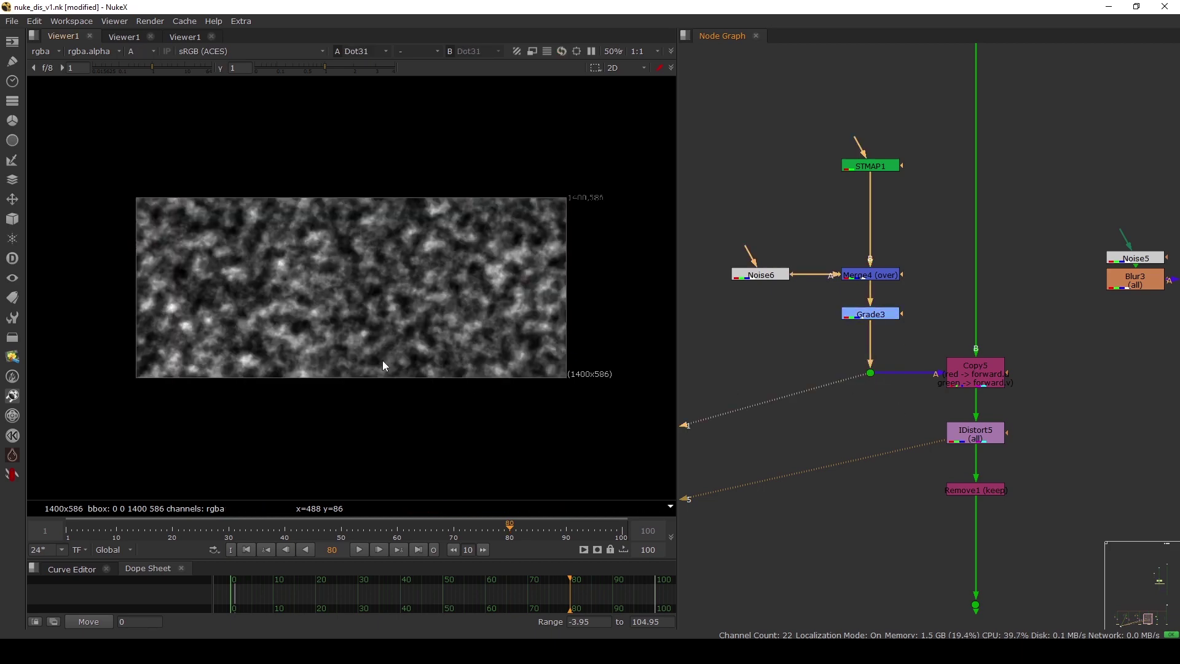
pyautogui.press('r')
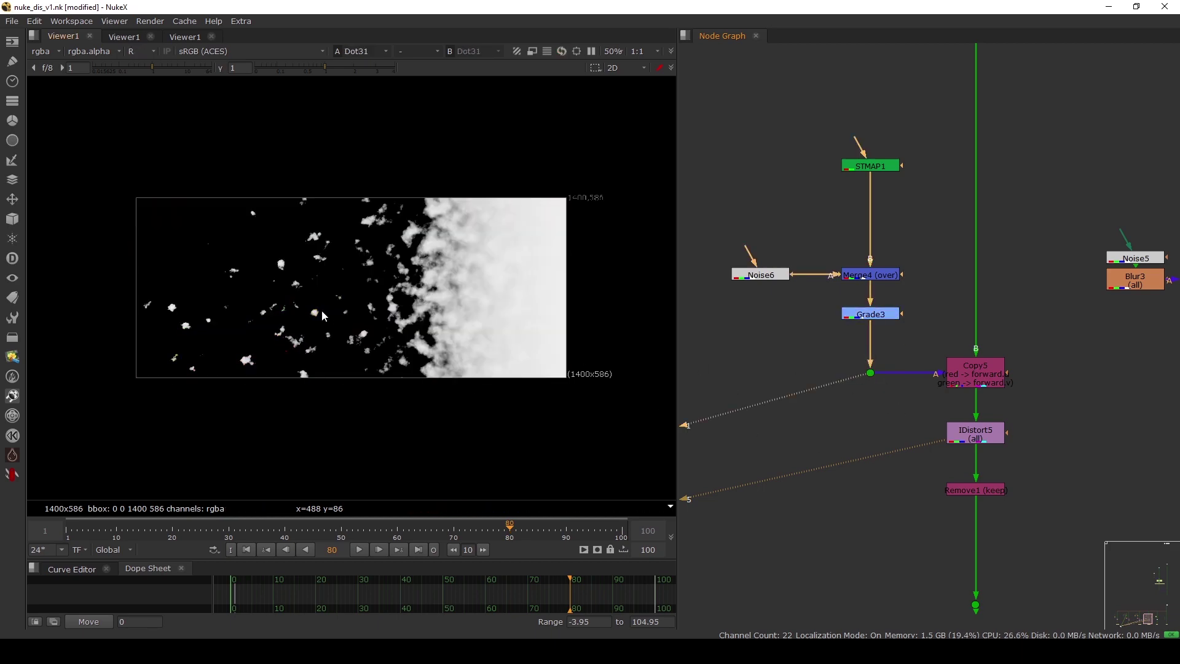
pyautogui.press('r')
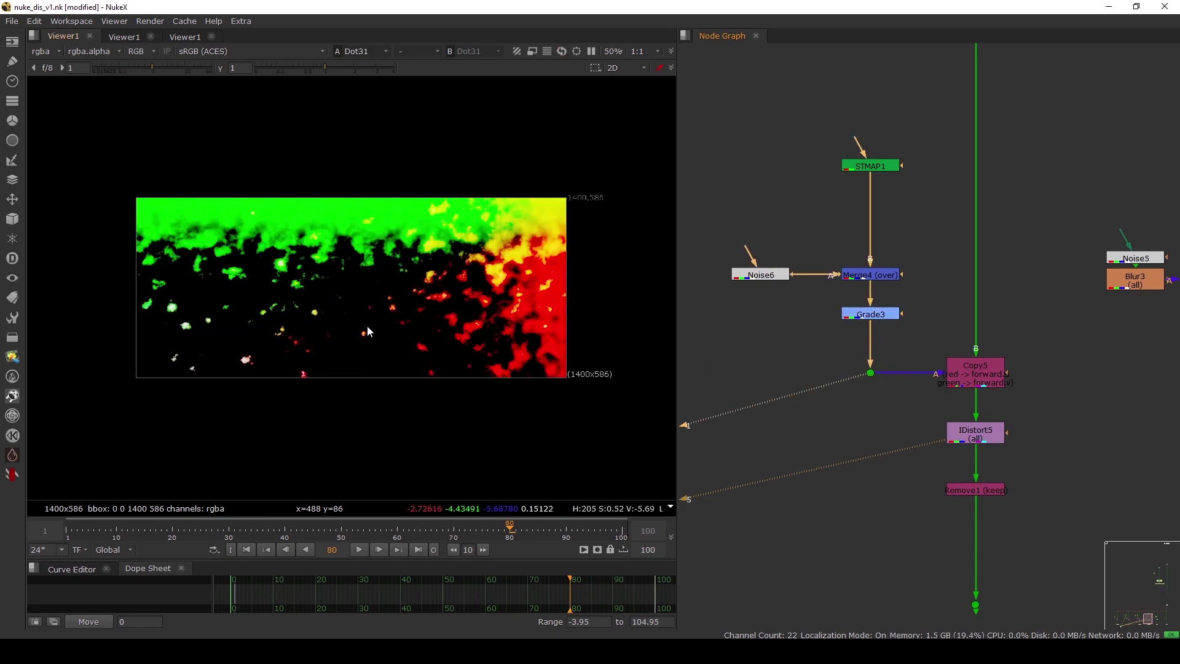
# View Remove1's output and delete Grade3 from the noise and STMap branch
pyautogui.click(979, 491)
pyautogui.press('1')
pyautogui.scroll(-2, 854, 424)
pyautogui.click(857, 351)
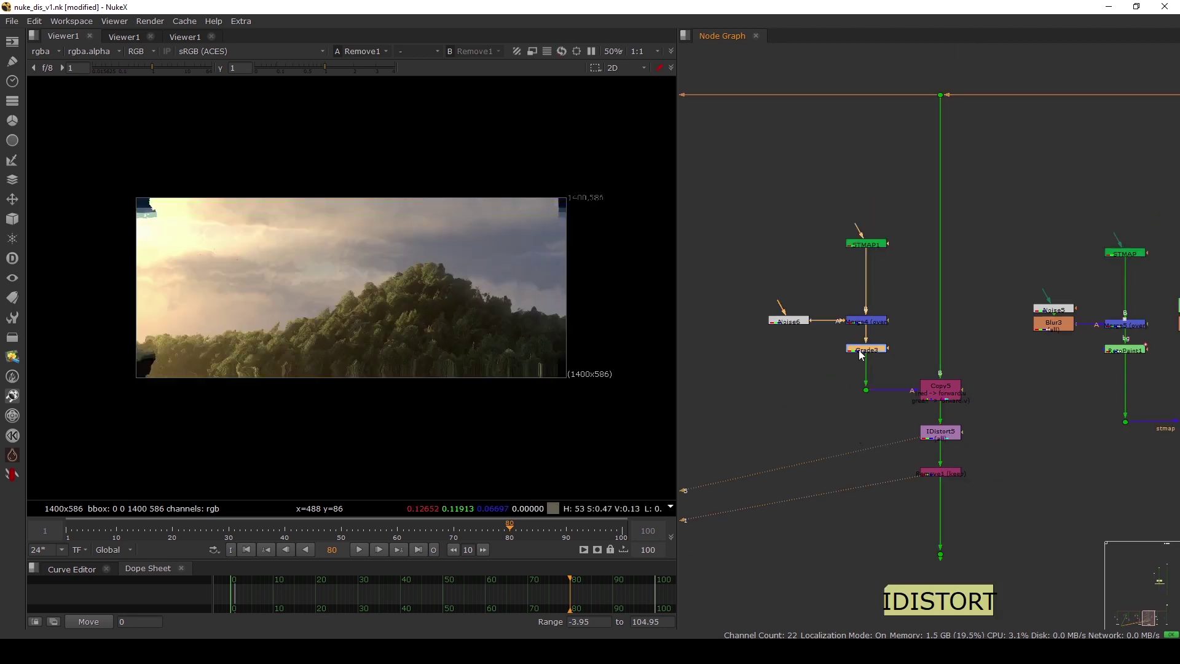
pyautogui.press('Delete')
# Look over the STMAP setup, view the output dot of the GIZMO setup and examine its distorted image
pyautogui.scroll(-3, 857, 351)
pyautogui.moveTo(1042, 385); pyautogui.dragTo(907, 376, button='middle')
pyautogui.scroll(-3, 913, 392)
pyautogui.scroll(2, 887, 348)
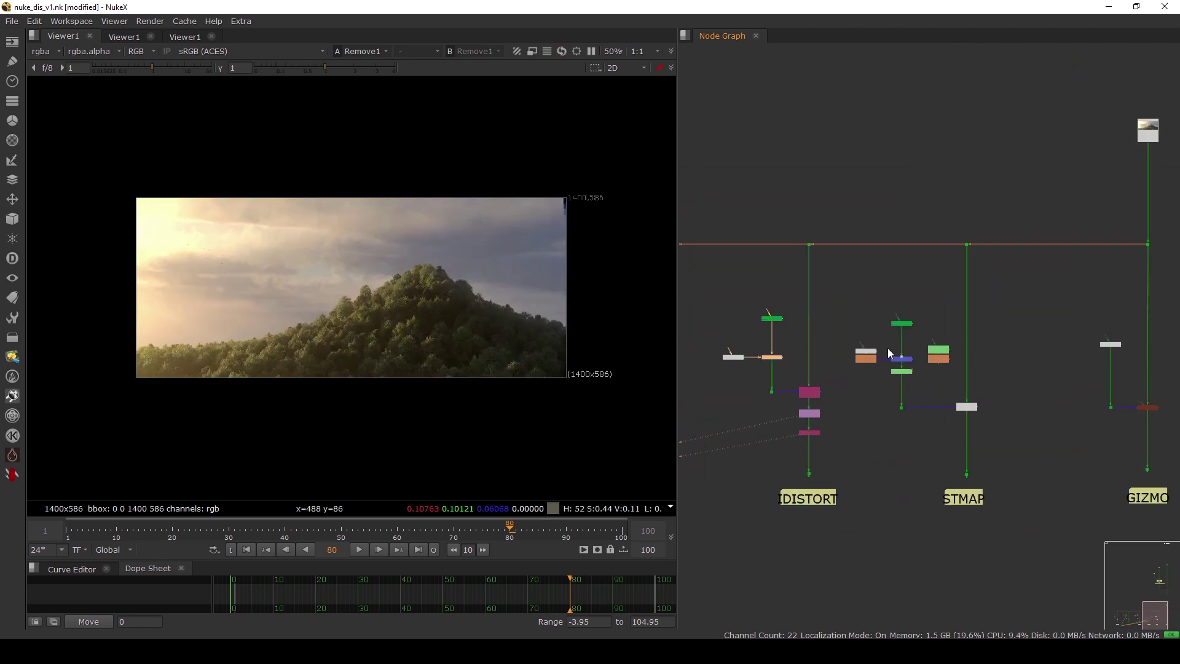
pyautogui.moveTo(837, 303); pyautogui.dragTo(1014, 527)
pyautogui.click(990, 419)
pyautogui.scroll(3, 959, 419)
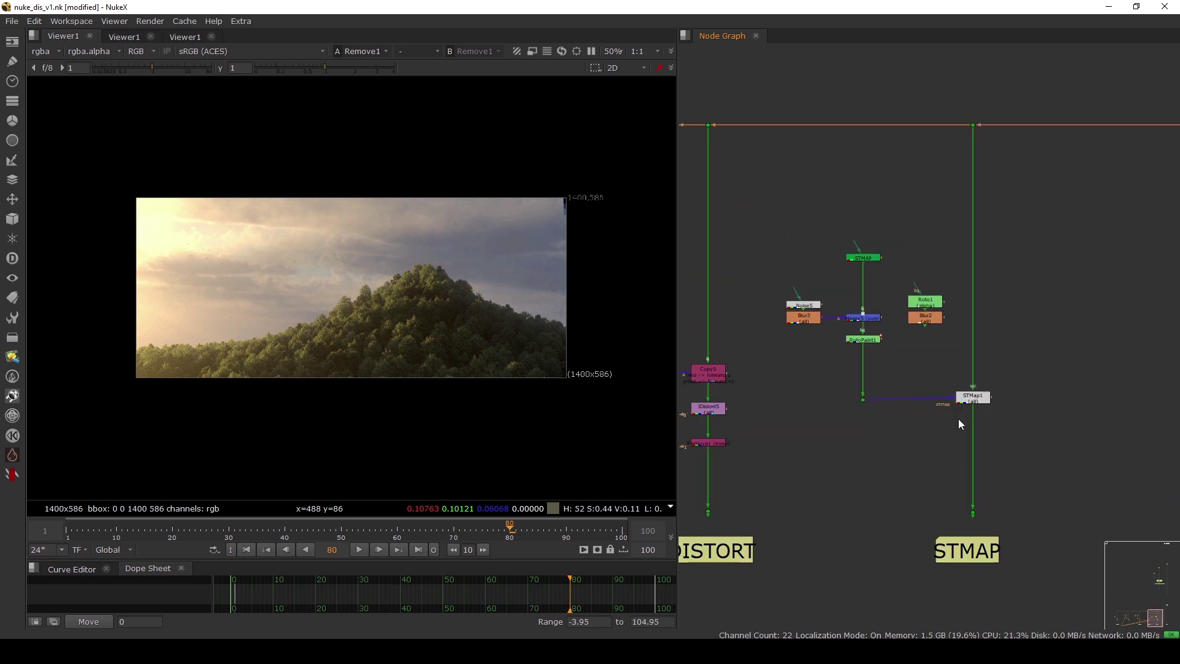
pyautogui.scroll(-1, 958, 419)
pyautogui.moveTo(1165, 395); pyautogui.dragTo(920, 420, button='middle')
pyautogui.scroll(1, 953, 462)
pyautogui.moveTo(902, 471); pyautogui.dragTo(1026, 565)
pyautogui.press('1')
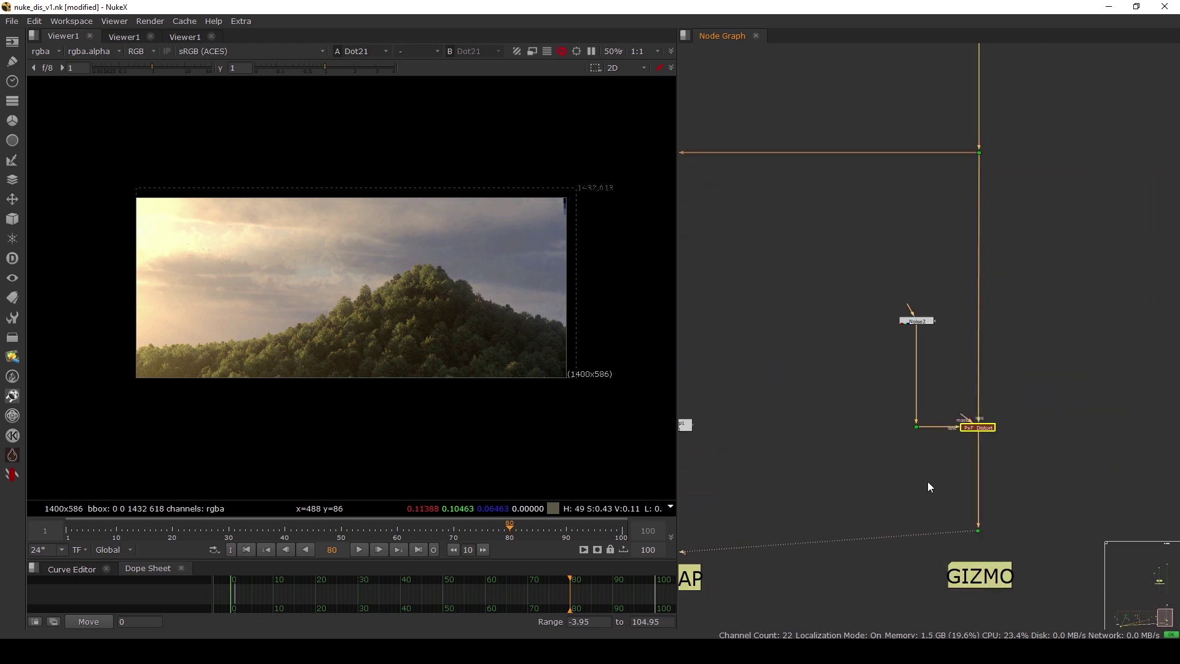
pyautogui.scroll(-2, 927, 481)
pyautogui.moveTo(927, 482); pyautogui.dragTo(977, 477, button='middle')
pyautogui.scroll(2, 357, 305)
# Review the series of IDISTORT example setups one after another, marking out their node groups
pyautogui.scroll(-2, 812, 315)
pyautogui.scroll(-2, 939, 352)
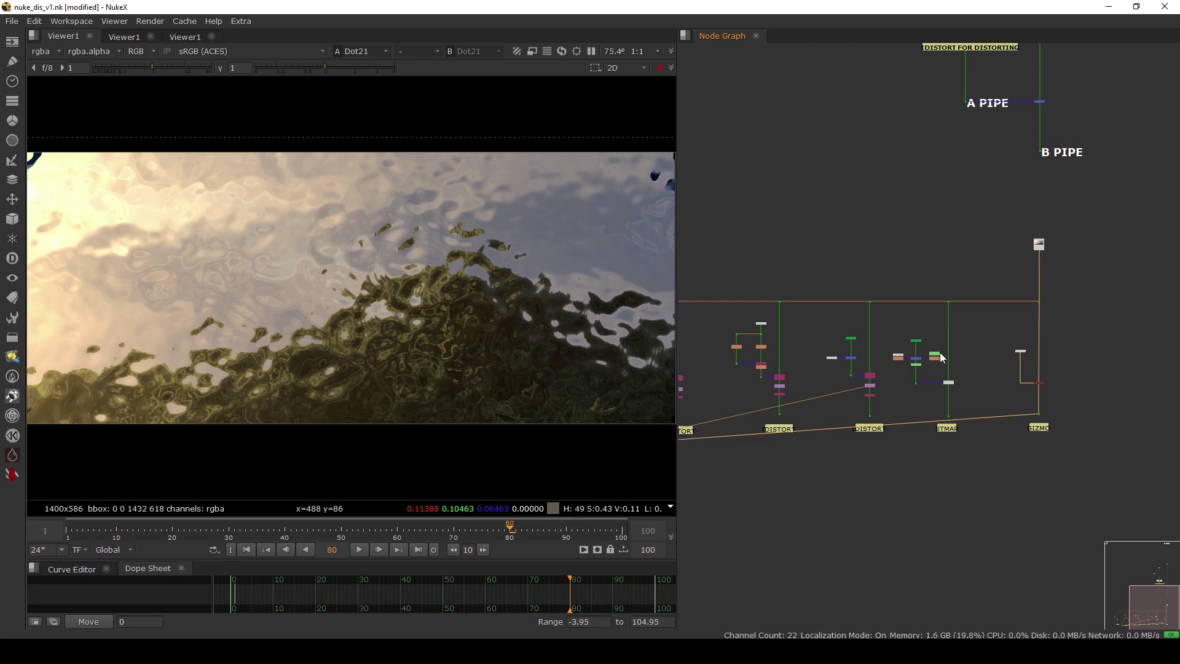
pyautogui.moveTo(801, 382); pyautogui.dragTo(1043, 360, button='middle')
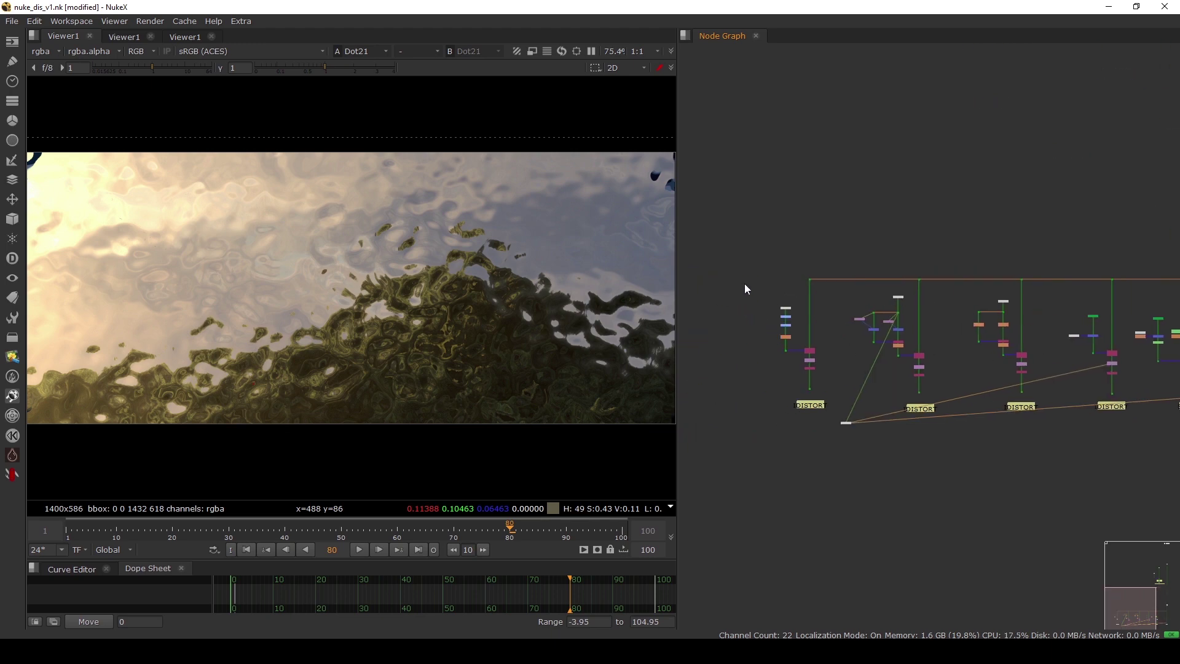
pyautogui.moveTo(746, 289); pyautogui.dragTo(827, 391)
pyautogui.scroll(3, 842, 319)
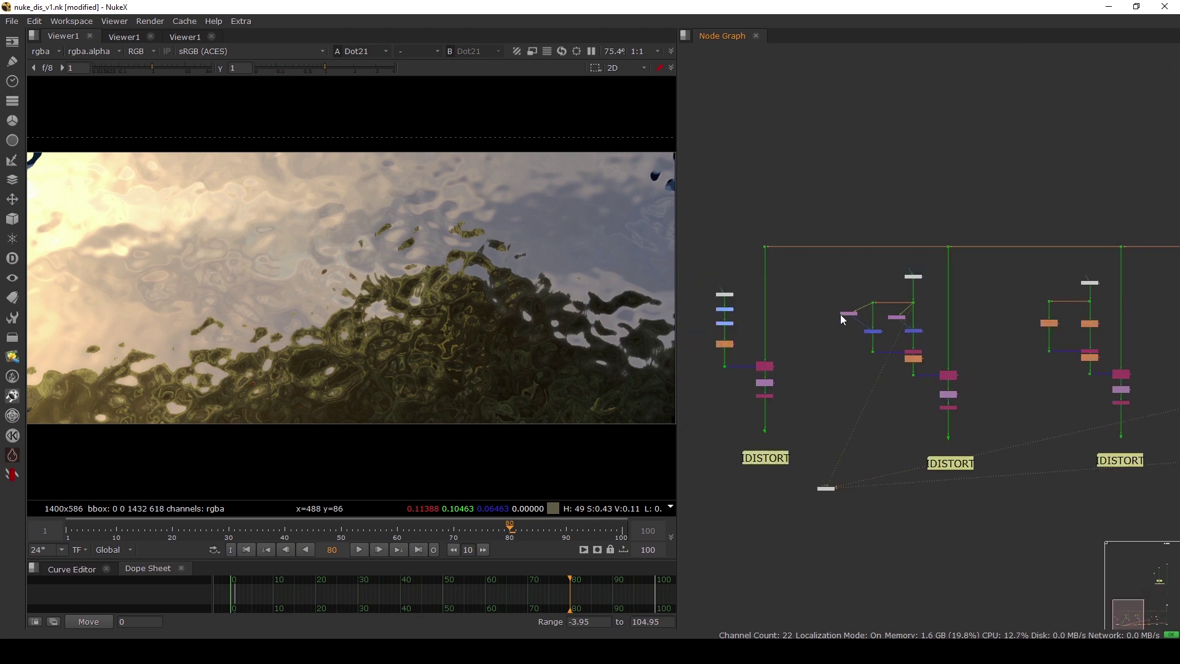
pyautogui.moveTo(806, 282); pyautogui.dragTo(940, 400)
pyautogui.moveTo(1036, 365); pyautogui.dragTo(969, 380, button='middle')
pyautogui.moveTo(1136, 386); pyautogui.dragTo(931, 371, button='middle')
pyautogui.moveTo(899, 309); pyautogui.dragTo(1024, 448)
pyautogui.moveTo(1021, 437); pyautogui.dragTo(973, 438, button='middle')
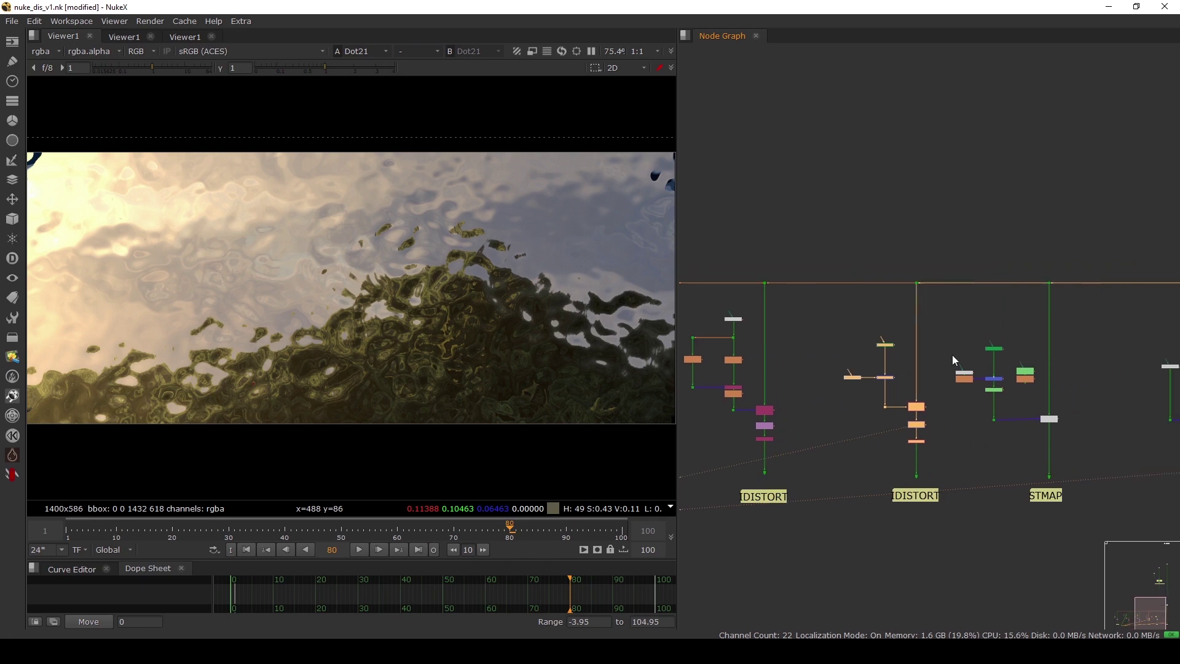
# Examine the STMAP setup's node group and nudge STMap1 slightly higher
pyautogui.moveTo(952, 355); pyautogui.dragTo(916, 369, button='middle')
pyautogui.moveTo(892, 329); pyautogui.dragTo(1034, 436)
pyautogui.scroll(6, 993, 436)
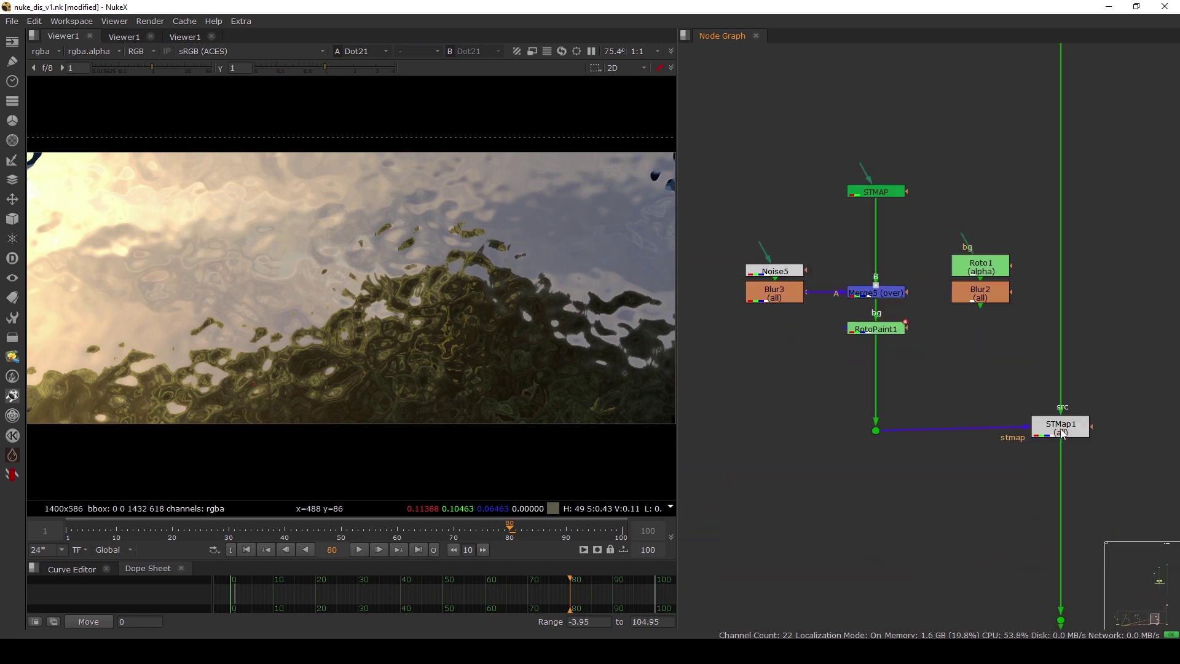
pyautogui.click(1062, 435)
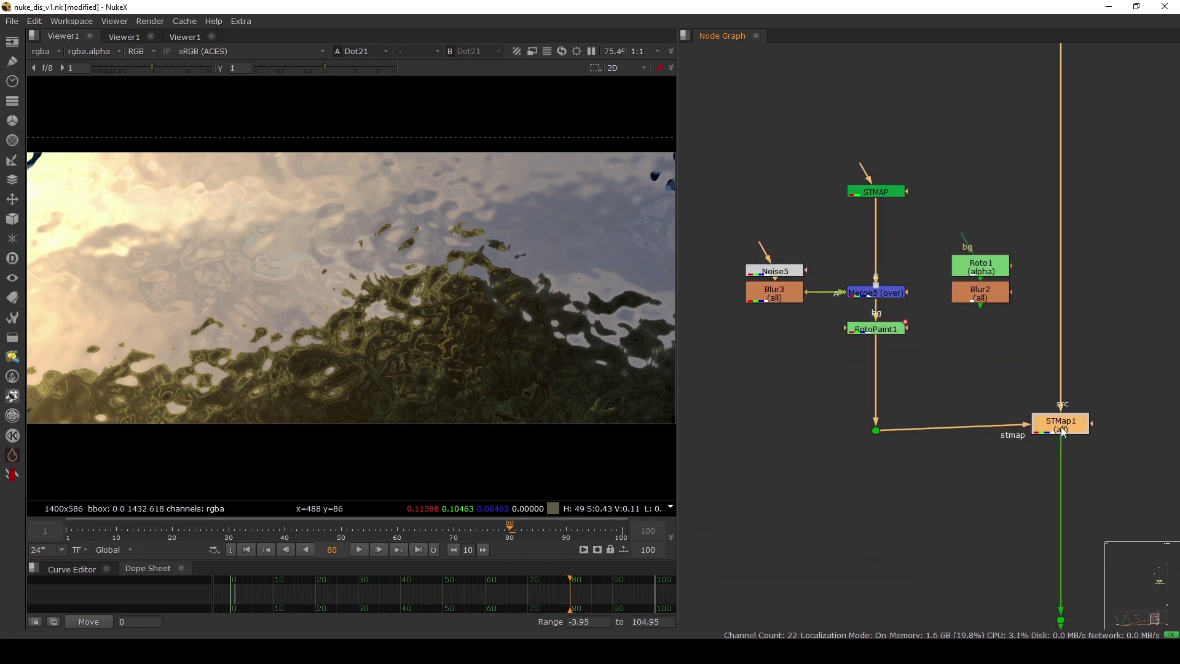
# Move the row of four image nodes down, closer to the A PIPE and B PIPE example
pyautogui.scroll(-5, 1035, 400)
pyautogui.scroll(-4, 1032, 412)
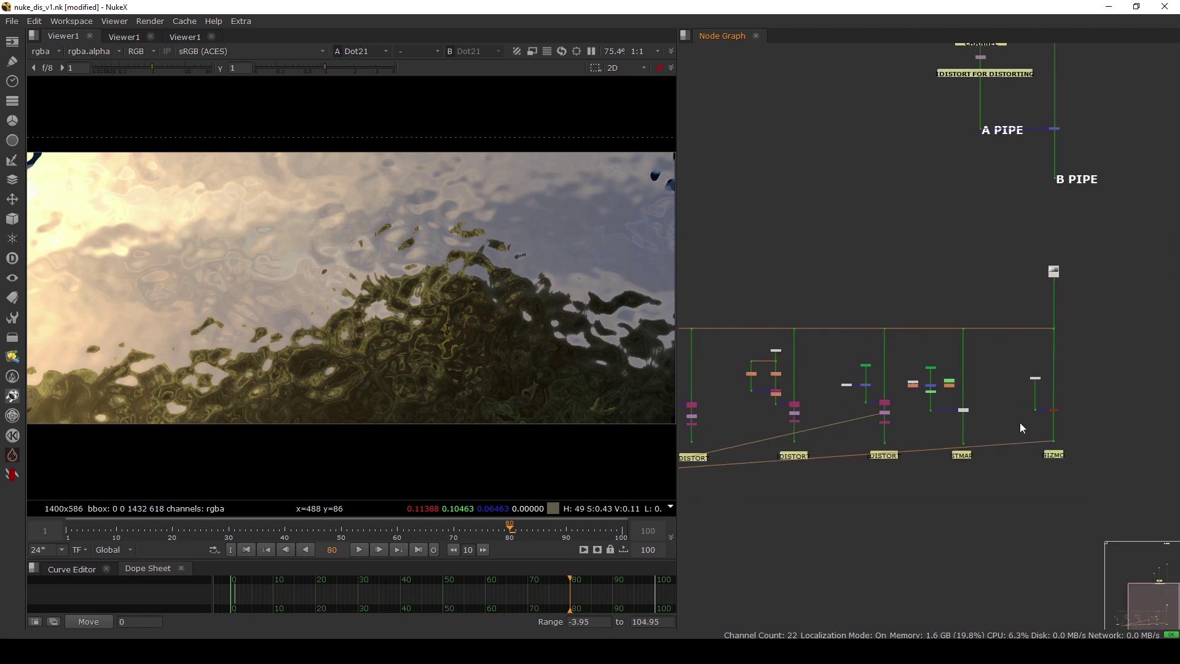
pyautogui.scroll(-3, 1022, 428)
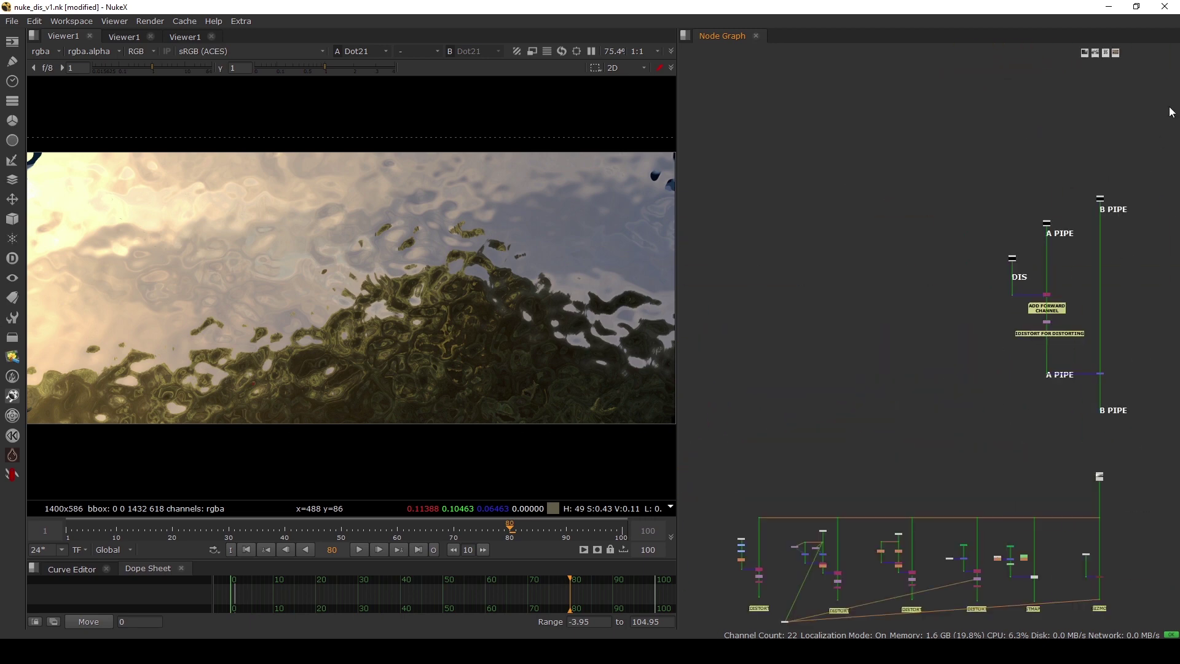
pyautogui.moveTo(1156, 100); pyautogui.dragTo(1092, 59)
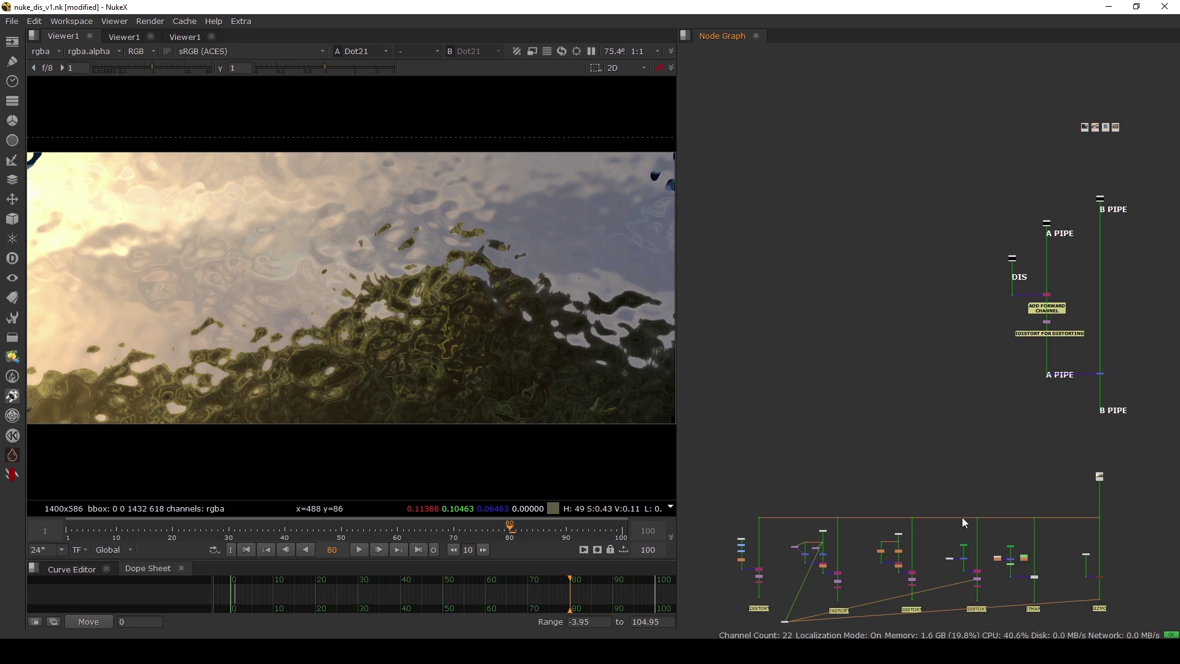
# Look over the IDISTORT, STMAP and GIZMO setups again and clear the node selection
pyautogui.moveTo(963, 523); pyautogui.dragTo(882, 250, button='middle')
pyautogui.scroll(6, 990, 351)
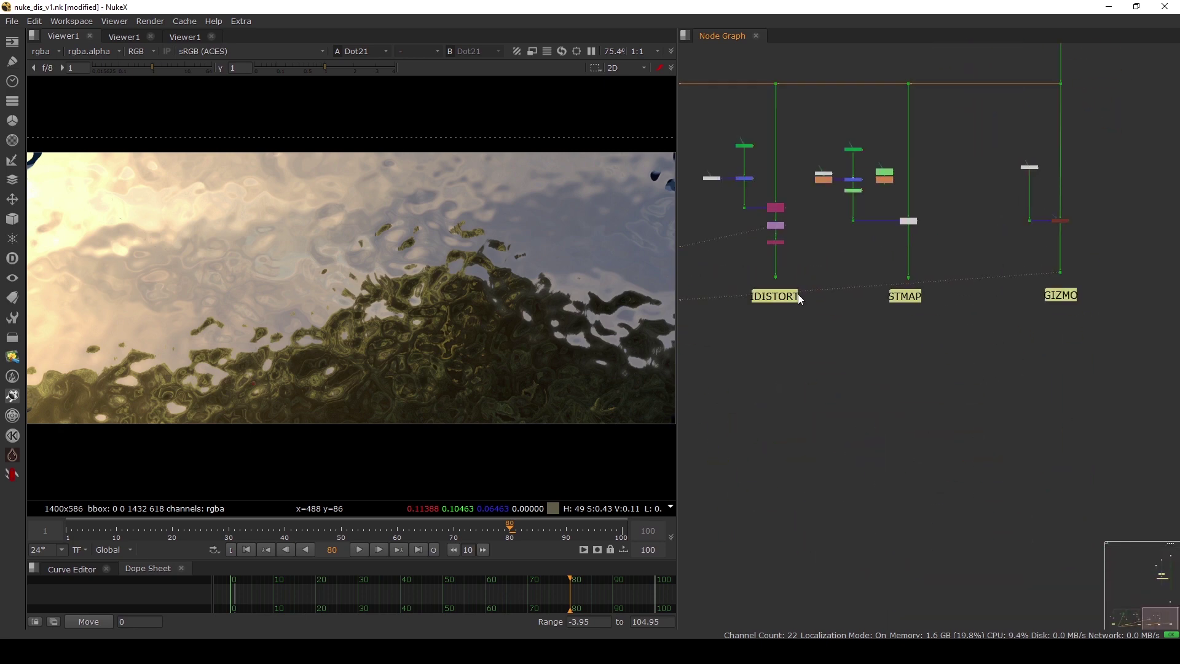
pyautogui.scroll(3, 762, 227)
pyautogui.moveTo(815, 163); pyautogui.dragTo(764, 271)
pyautogui.scroll(-4, 930, 282)
pyautogui.click(1031, 345)
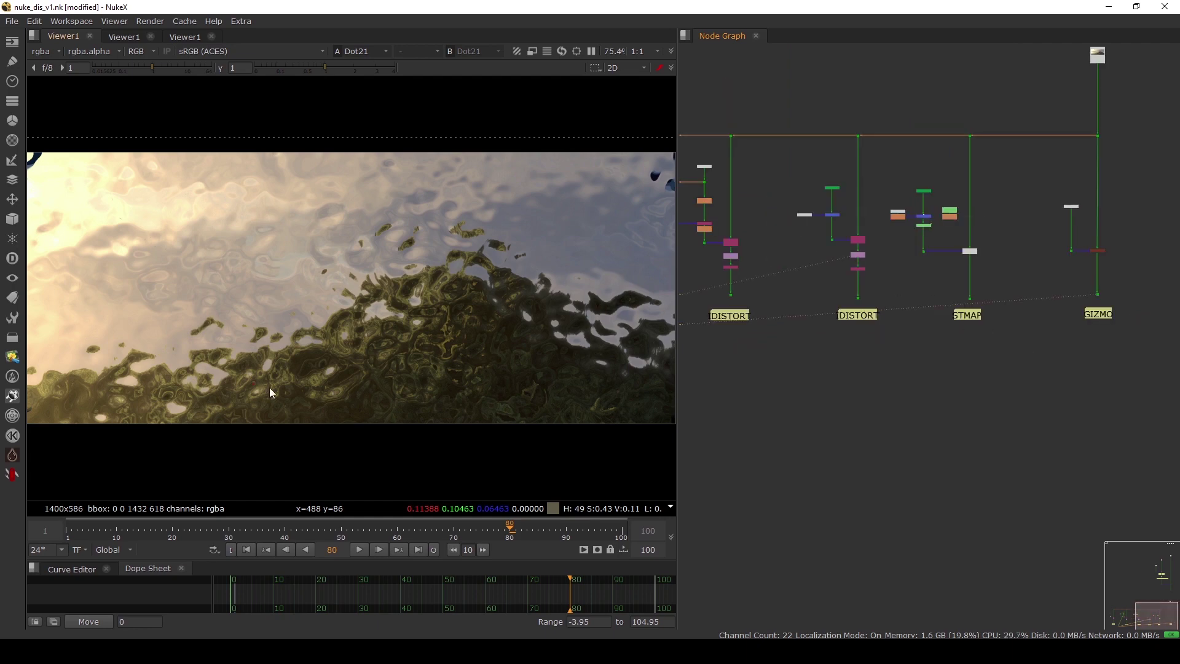
# Add a Distortion gizmo to the node graph and place it in the empty area below the STMAP setup
pyautogui.click(14, 396)
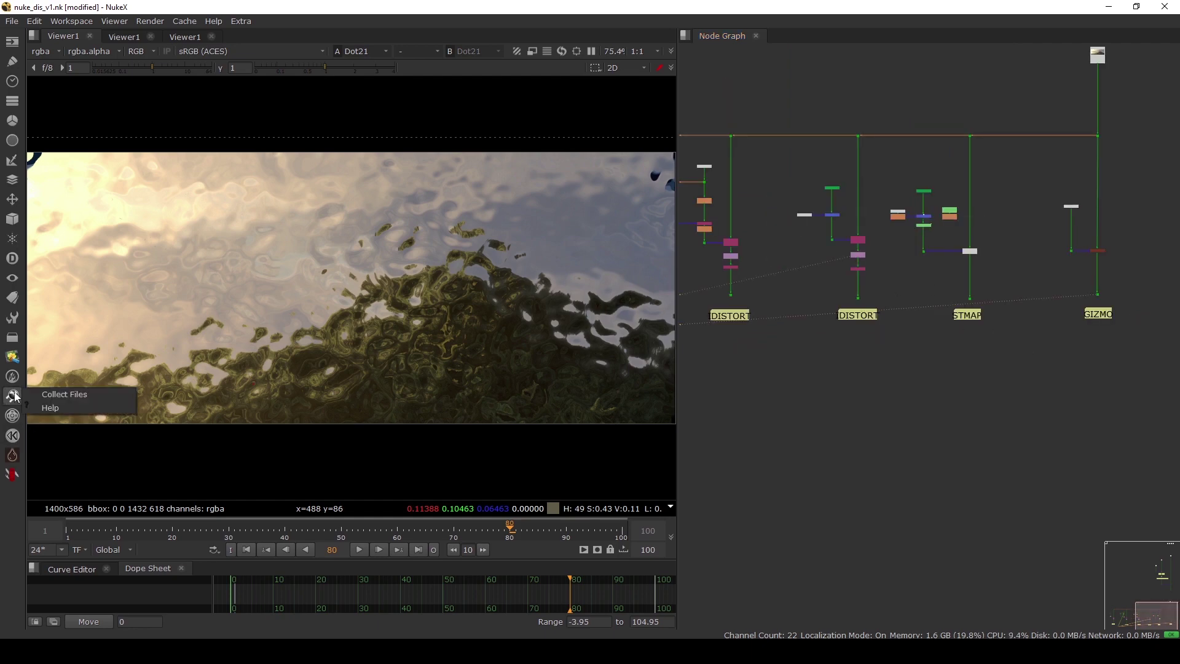
pyautogui.click(16, 395)
pyautogui.click(13, 318)
pyautogui.click(203, 376)
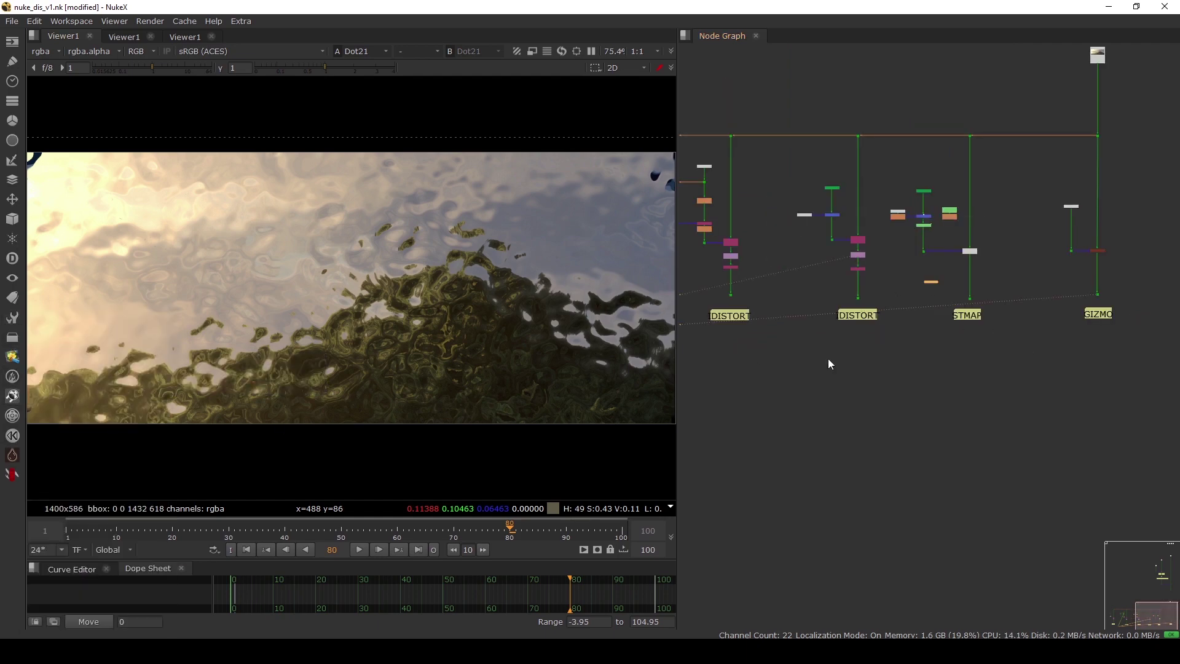
pyautogui.scroll(1, 934, 304)
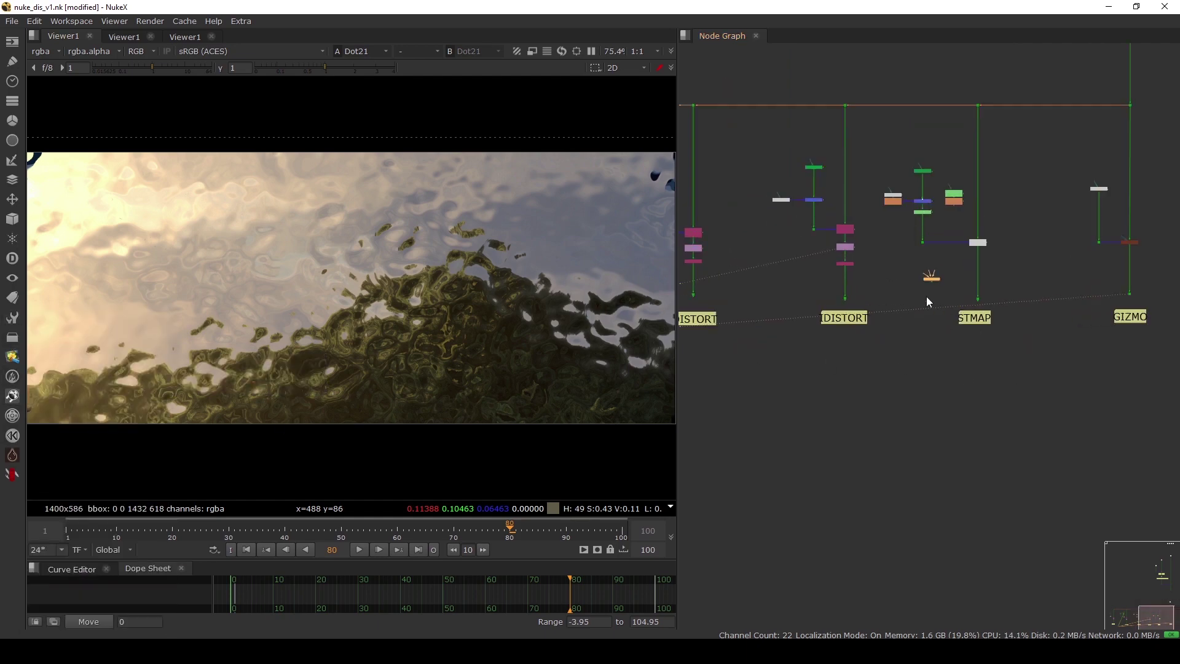
pyautogui.scroll(3, 928, 288)
pyautogui.moveTo(936, 265); pyautogui.dragTo(988, 441)
pyautogui.scroll(-2, 992, 458)
pyautogui.moveTo(1089, 458); pyautogui.dragTo(944, 454, button='middle')
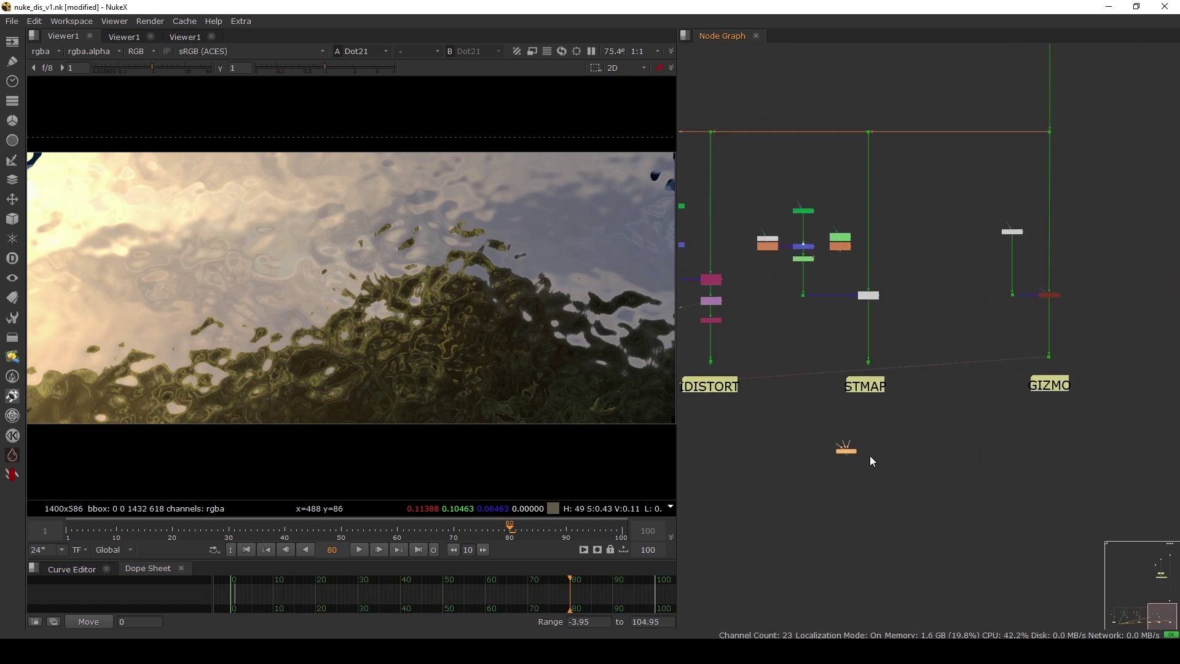
# Move the Distortion node beside the GIZMO branch, connect its input to the dot above PxF_Distort and view it
pyautogui.moveTo(848, 460); pyautogui.dragTo(1108, 183)
pyautogui.scroll(5, 1108, 185)
pyautogui.moveTo(1090, 191); pyautogui.dragTo(1025, 291, button='middle')
pyautogui.click(1024, 318)
pyautogui.scroll(1, 1047, 258)
pyautogui.moveTo(1046, 260); pyautogui.dragTo(874, 136)
pyautogui.moveTo(1033, 288); pyautogui.dragTo(1049, 258)
pyautogui.press('1')
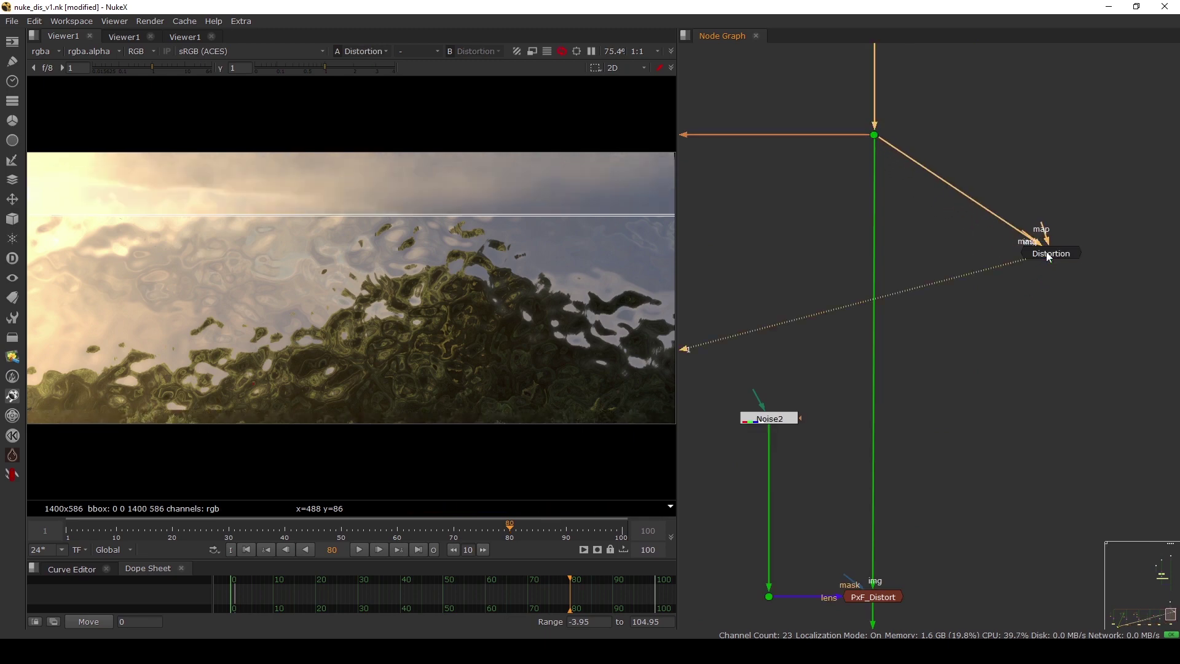
# Raise the Distortion node's distortion amount to about 70 and increase its offset
pyautogui.click(1049, 258)
pyautogui.doubleClick(1049, 258)
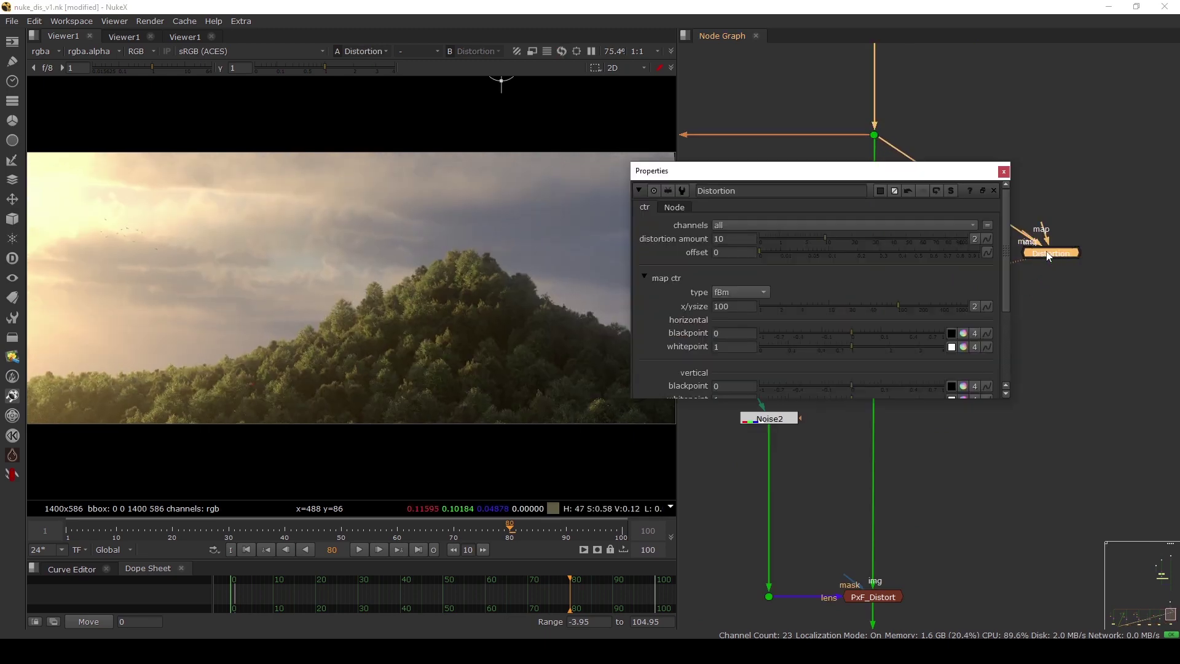
pyautogui.moveTo(719, 174); pyautogui.dragTo(775, 145)
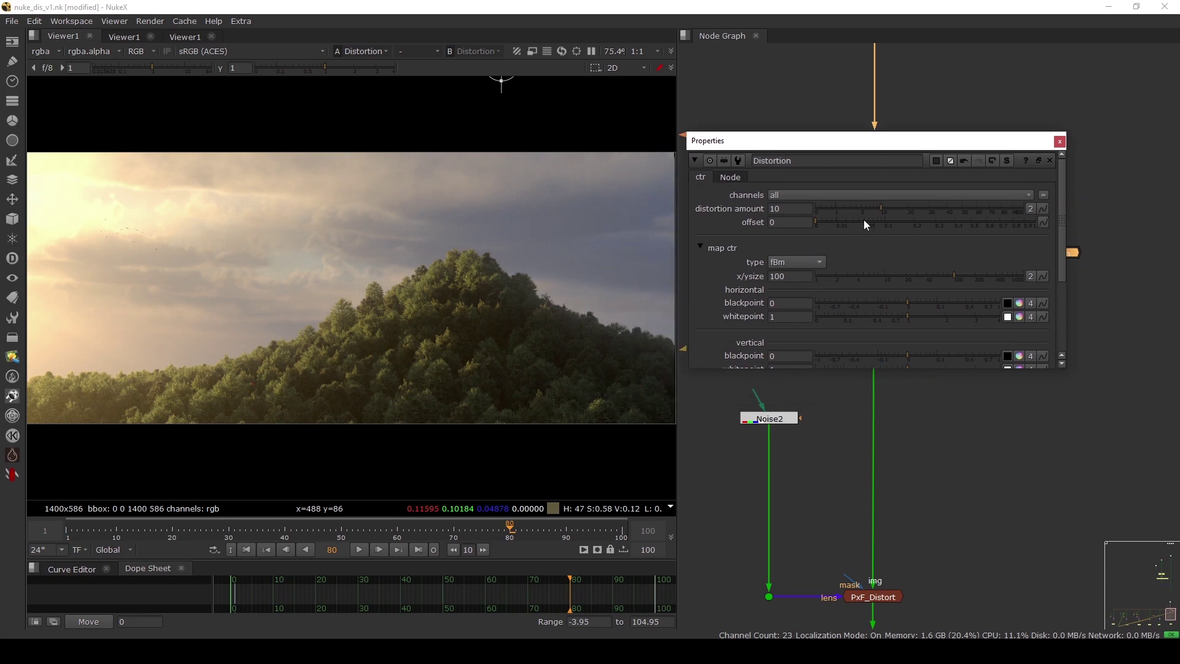
pyautogui.click(885, 209)
pyautogui.moveTo(932, 212); pyautogui.dragTo(990, 212)
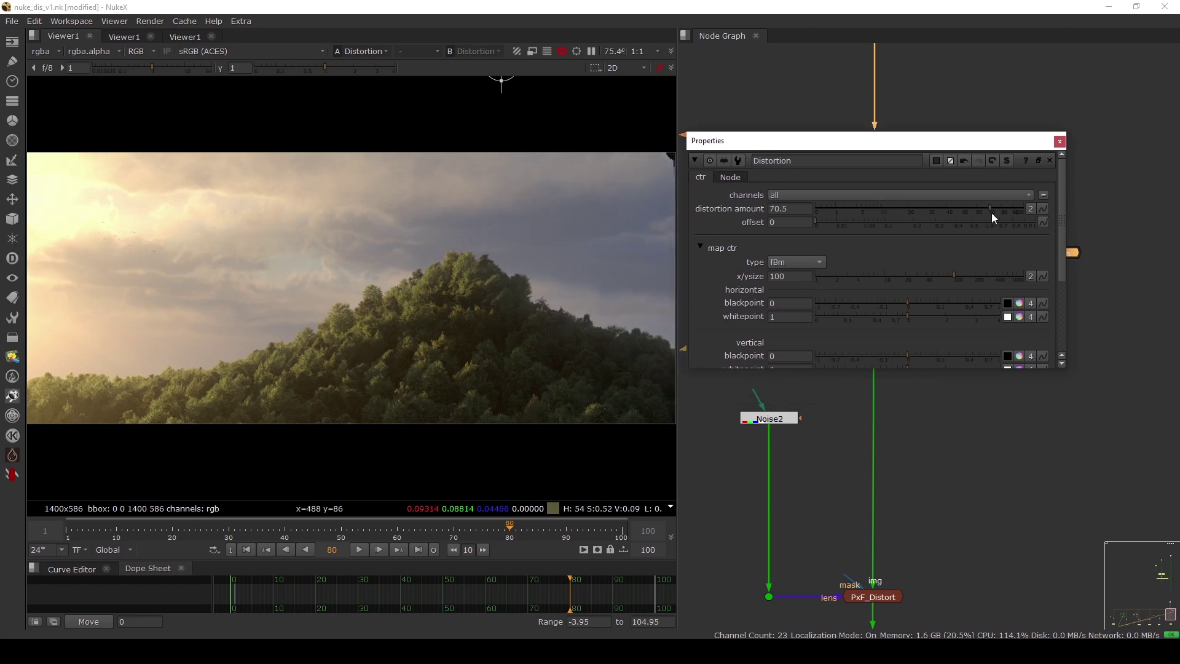
pyautogui.moveTo(817, 222); pyautogui.dragTo(917, 225)
pyautogui.click(1059, 141)
pyautogui.moveTo(966, 289); pyautogui.dragTo(913, 334, button='middle')
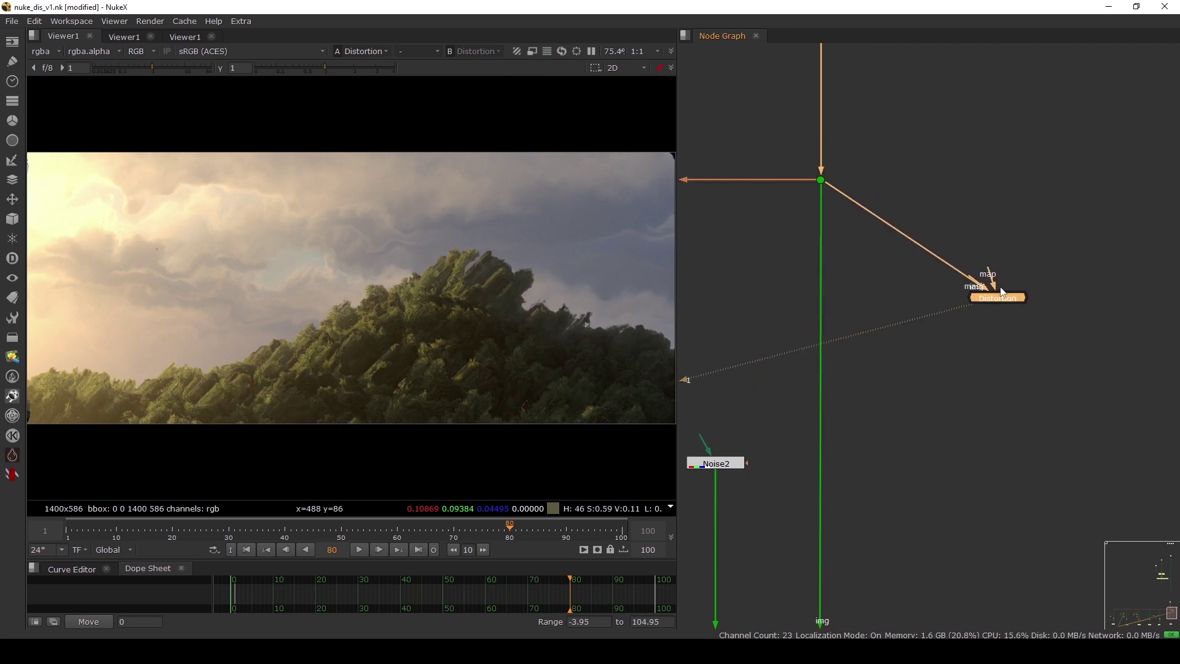
# Add a CheckerBoard node above the Distortion node and connect it to the map input
pyautogui.click(1020, 206)
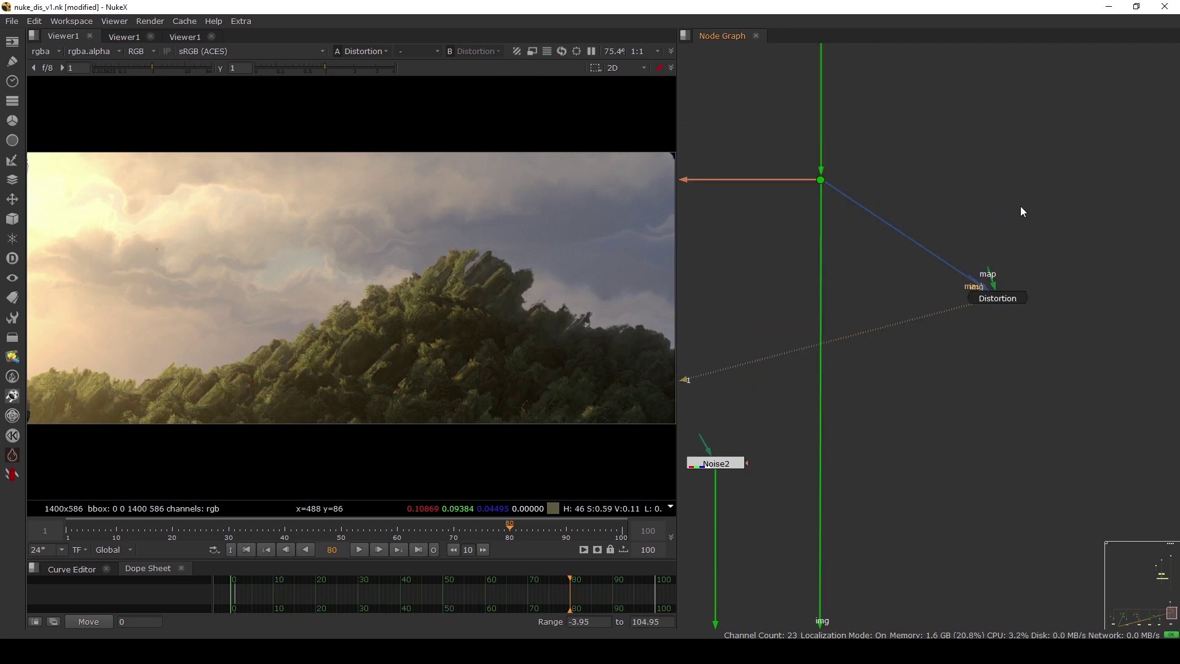
pyautogui.press('Tab')
pyautogui.write('Check')
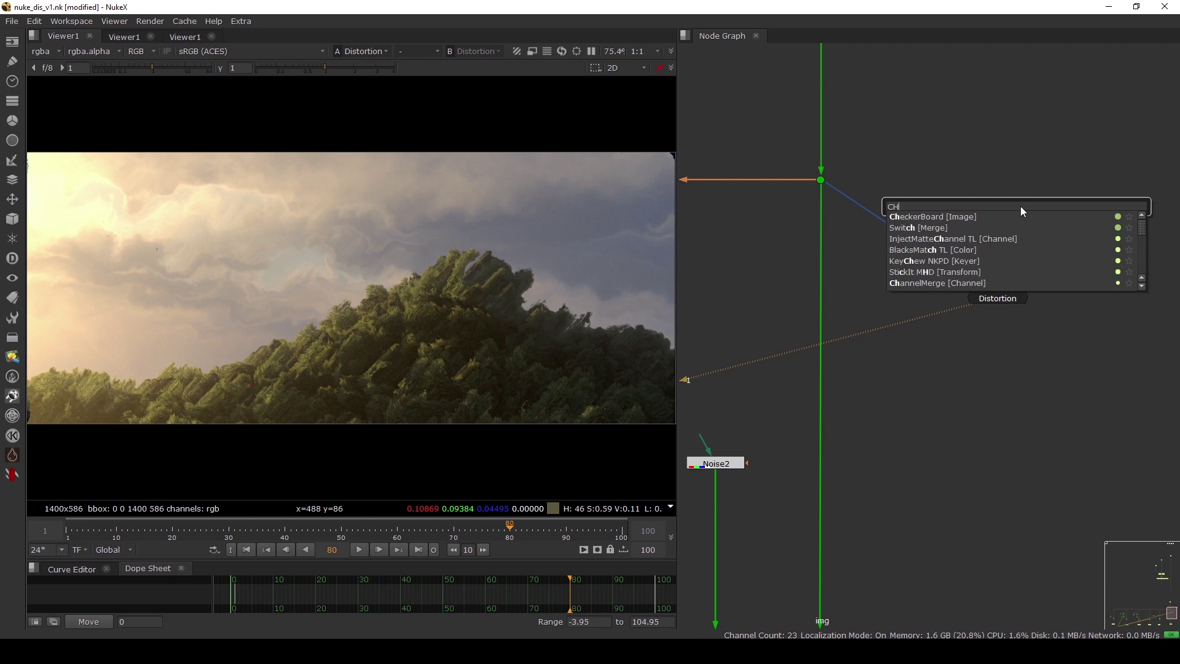
pyautogui.click(951, 218)
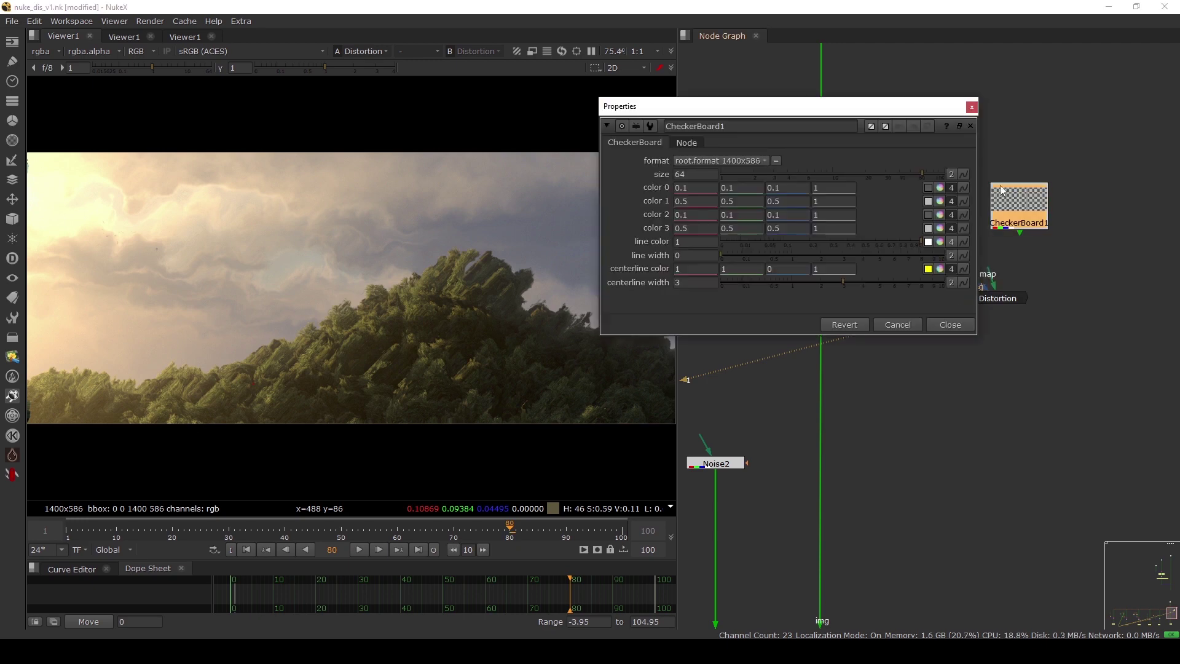
pyautogui.click(969, 105)
pyautogui.scroll(3, 1008, 246)
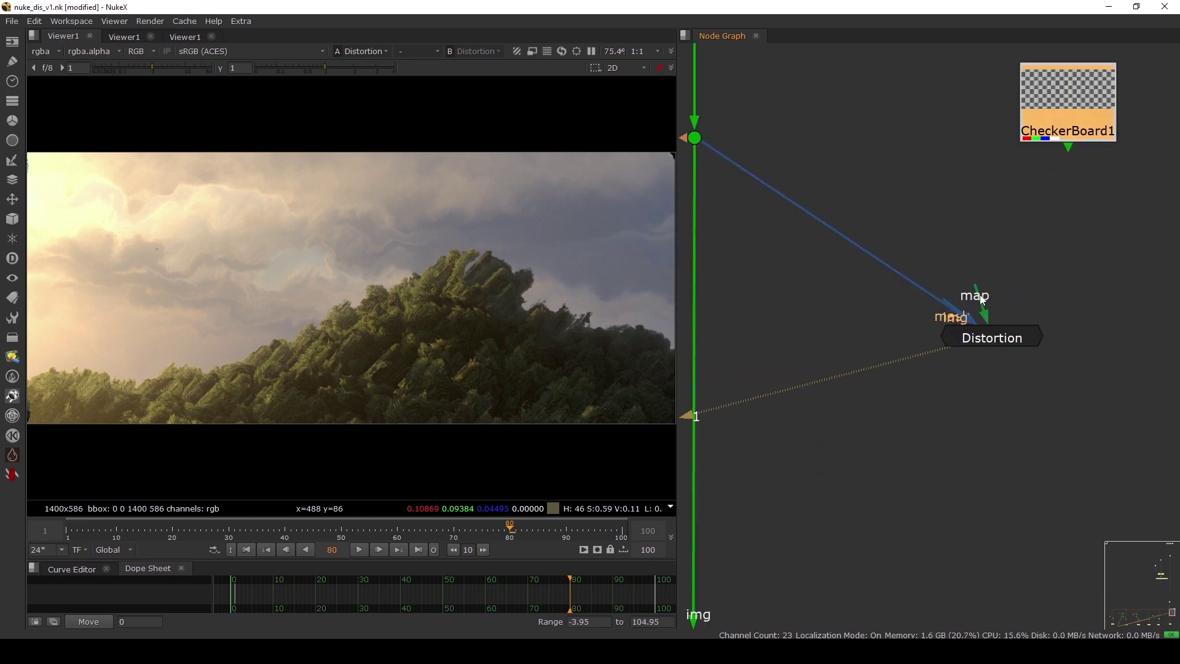
pyautogui.moveTo(993, 317); pyautogui.dragTo(1063, 110)
# Set the Distortion node's distortion amount to 100 and its offset to 0.155
pyautogui.doubleClick(1012, 332)
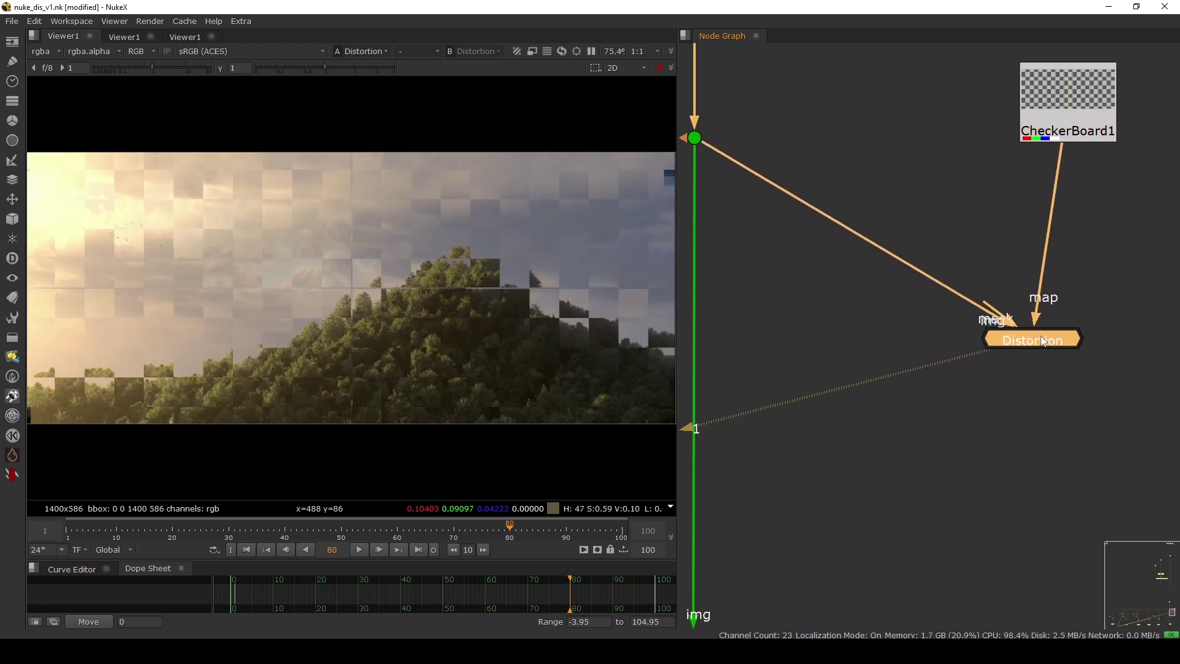
pyautogui.moveTo(893, 220); pyautogui.dragTo(783, 207)
pyautogui.doubleClick(778, 208)
pyautogui.write('100')
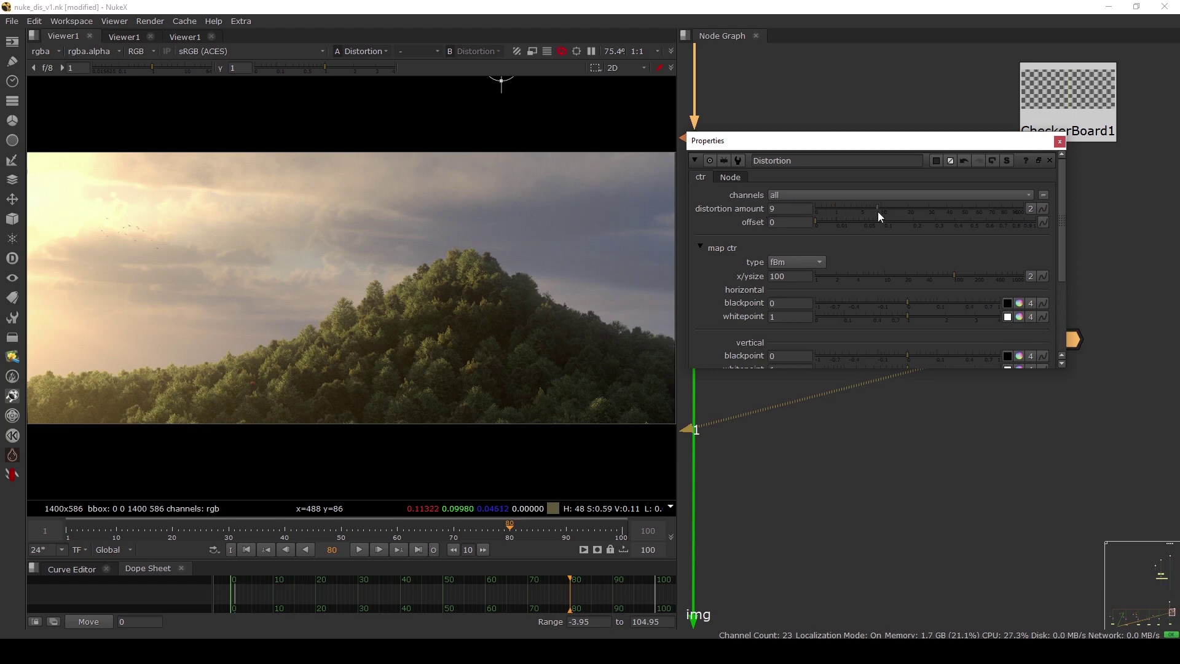
pyautogui.moveTo(878, 212); pyautogui.dragTo(996, 212)
pyautogui.moveTo(859, 222); pyautogui.dragTo(898, 221)
pyautogui.moveTo(995, 212); pyautogui.dragTo(1044, 215)
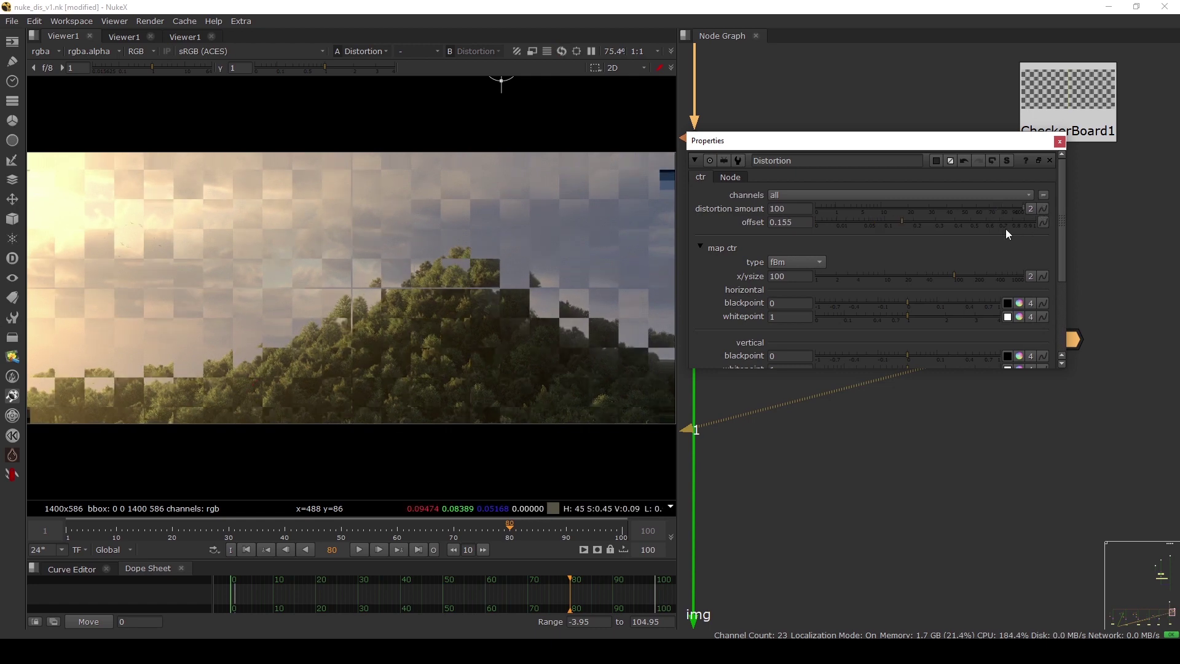
# Look through the Distortion node's map, mask and mix settings
pyautogui.scroll(-3, 321, 295)
pyautogui.scroll(1, 324, 295)
pyautogui.scroll(-2, 1027, 365)
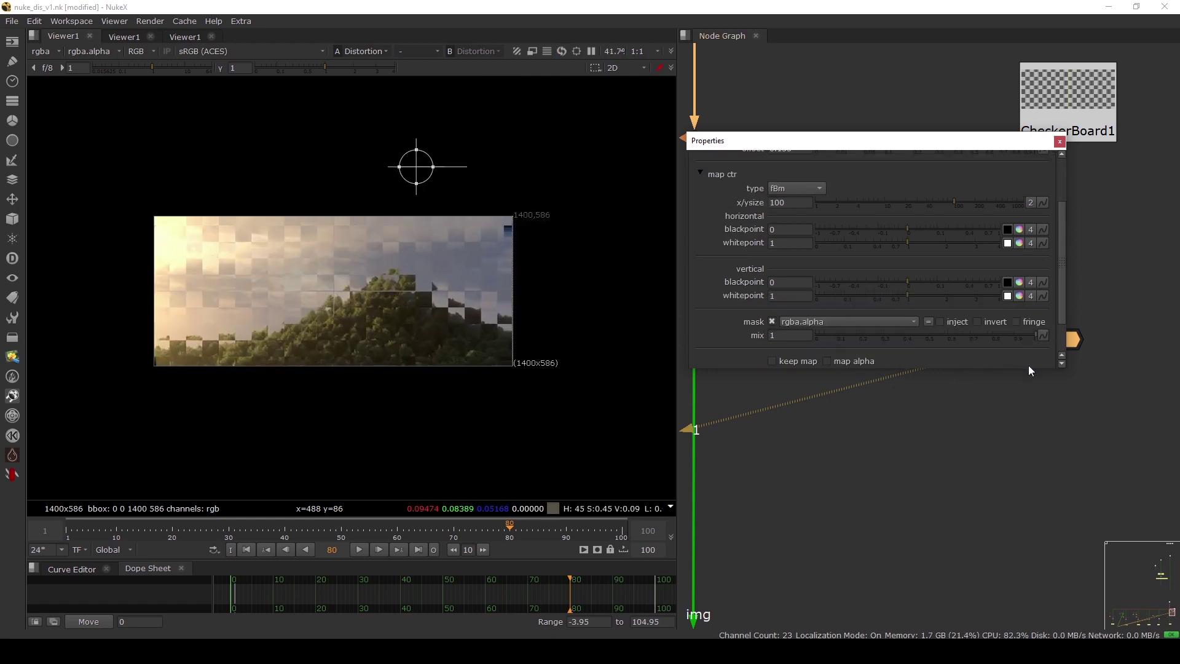
pyautogui.scroll(-1, 1036, 357)
pyautogui.scroll(3, 1011, 282)
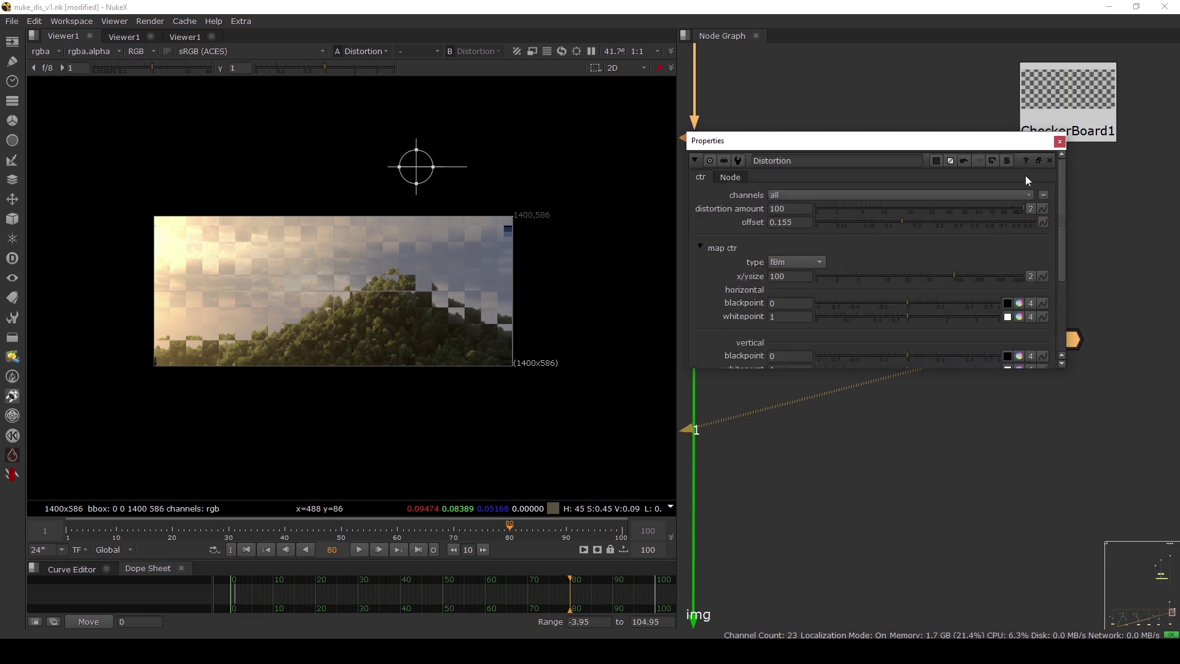
# Inspect the Copy, IDistort and Merge nodes inside the Distortion gizmo, and return to the main node graph
pyautogui.click(1008, 159)
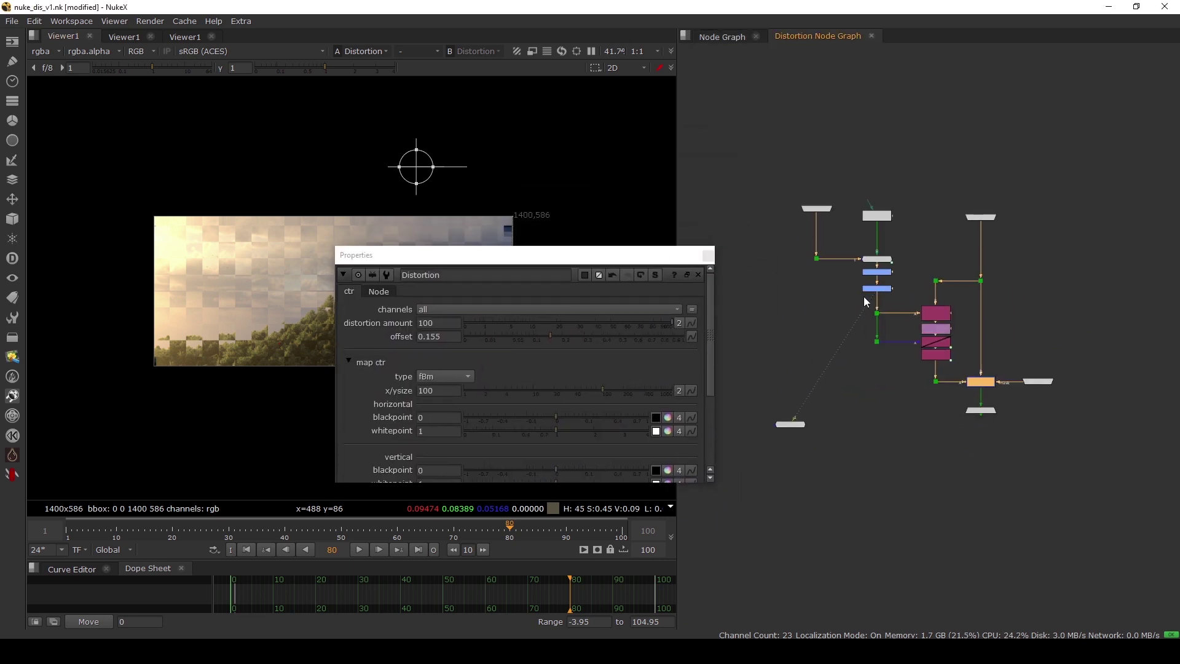
pyautogui.scroll(5, 864, 301)
pyautogui.click(968, 317)
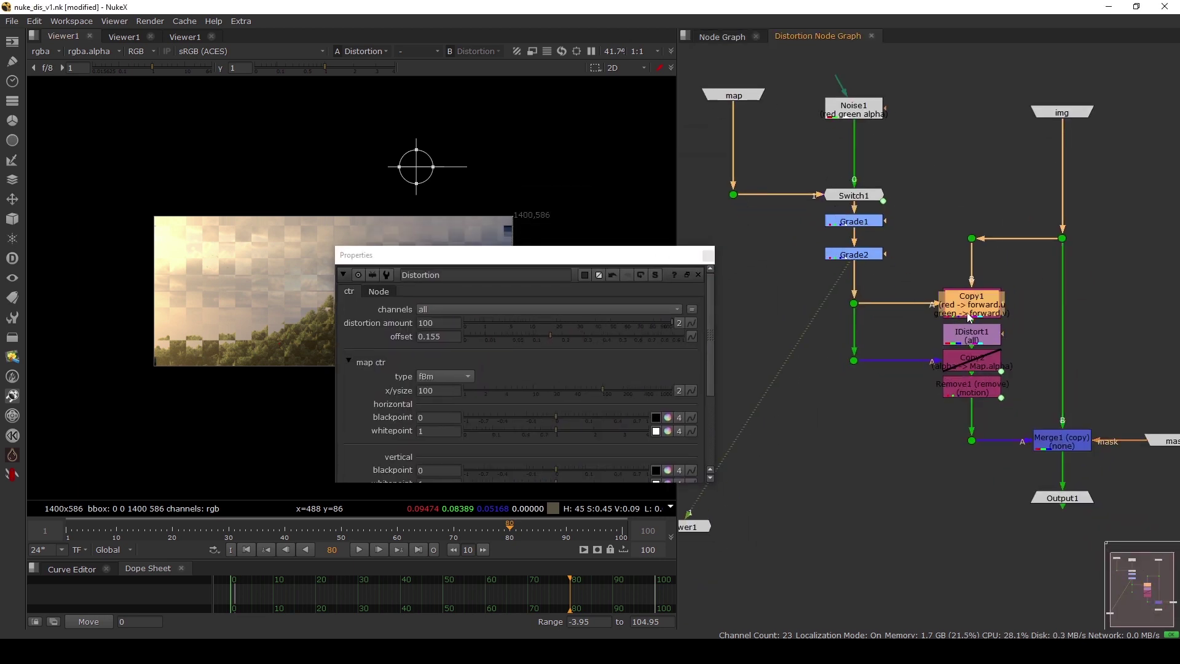
pyautogui.click(968, 339)
pyautogui.click(966, 313)
pyautogui.click(971, 338)
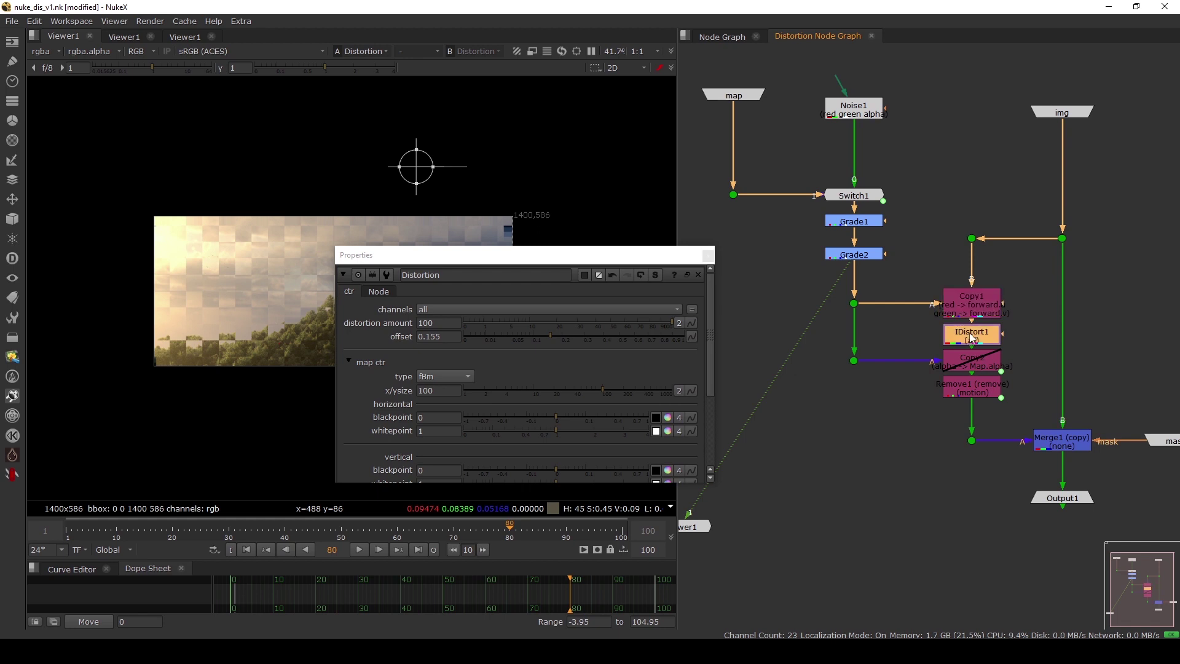
pyautogui.click(1055, 448)
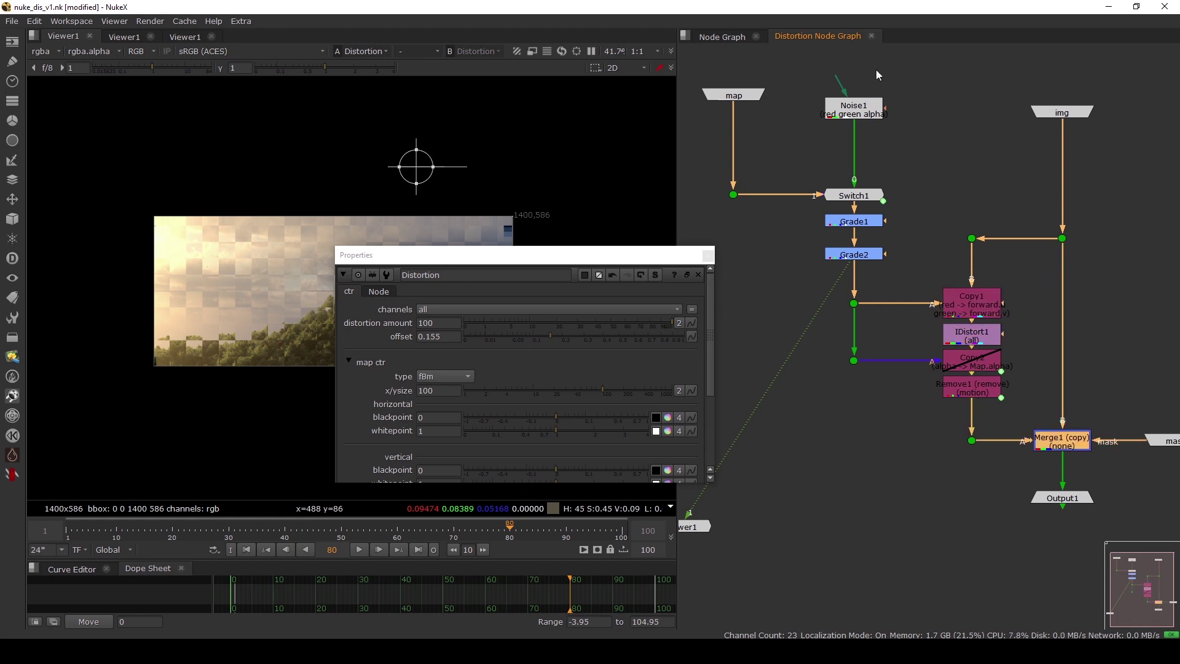
pyautogui.click(872, 38)
pyautogui.click(709, 256)
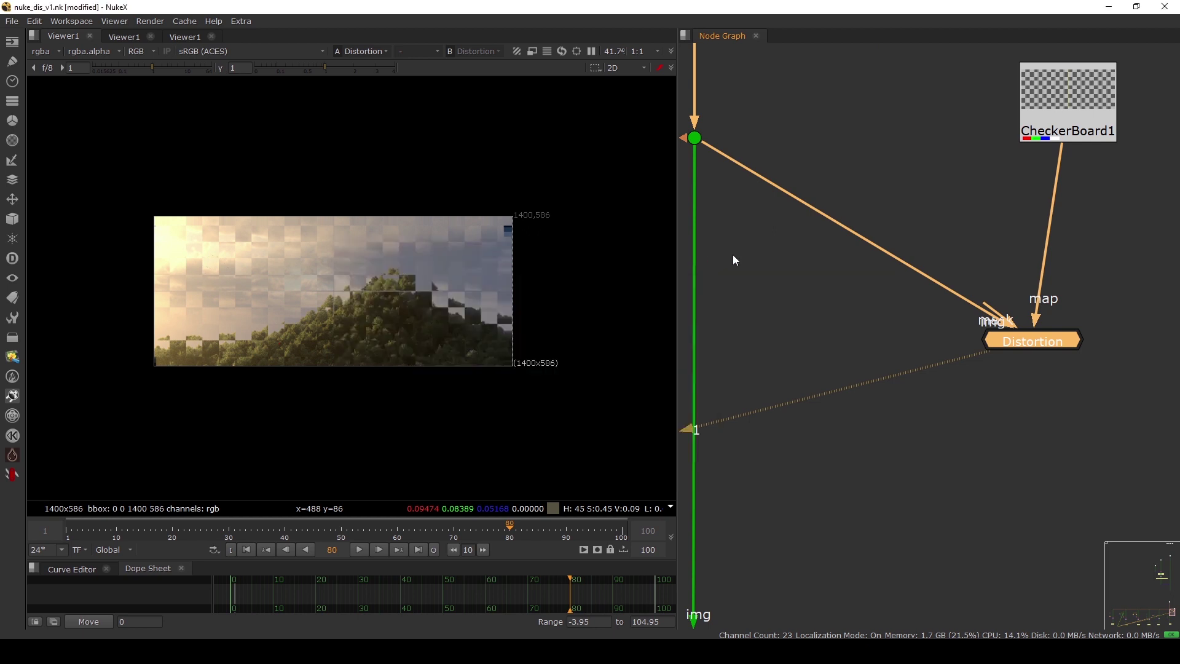
# Move the CheckerBoard and Distortion nodes farther from the GIZMO branch, with Distortion level with the dot, and frame the whole graph and image
pyautogui.scroll(-3, 956, 279)
pyautogui.scroll(-5, 938, 289)
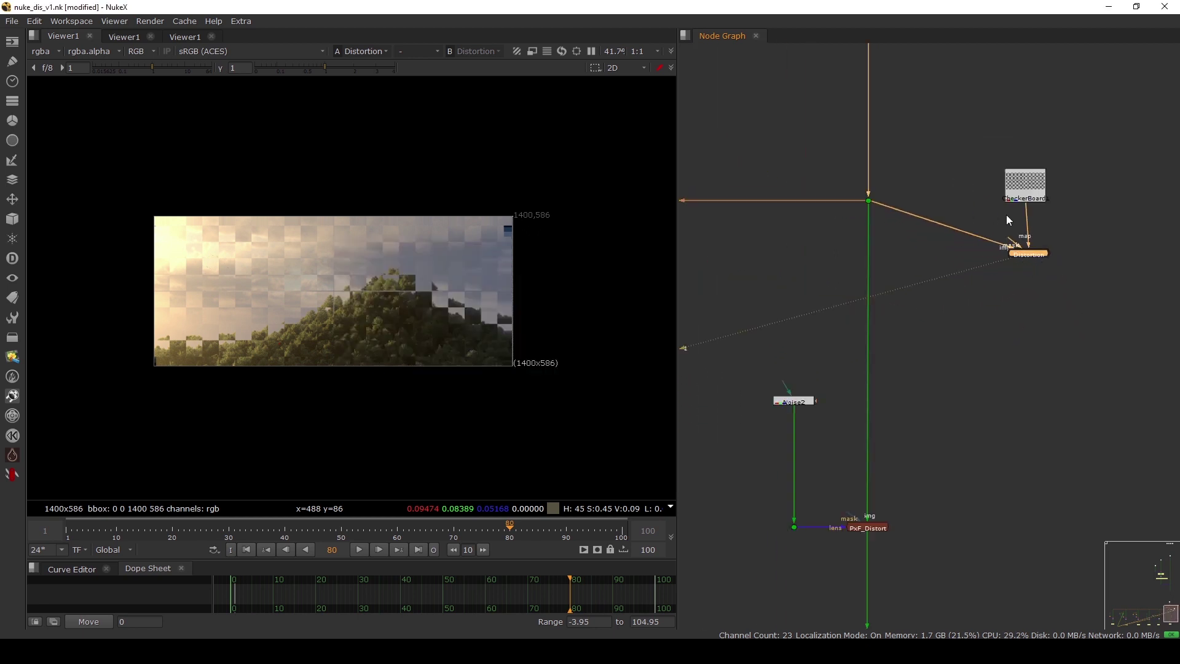
pyautogui.moveTo(1017, 240); pyautogui.dragTo(1075, 203)
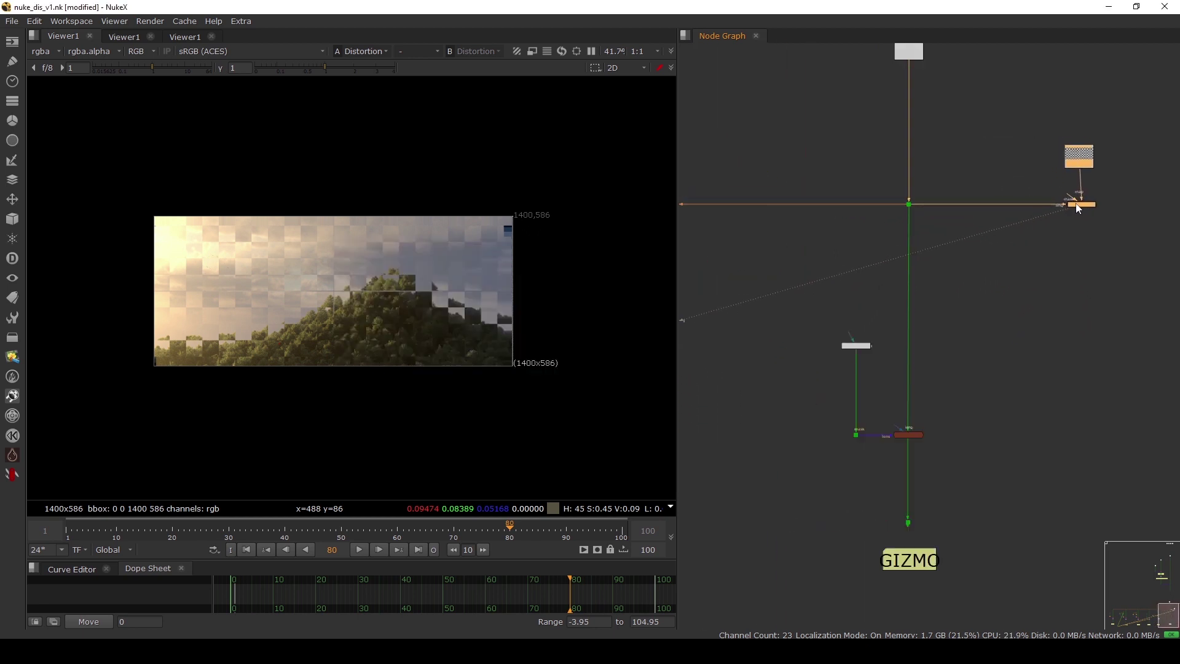
pyautogui.click(1079, 212)
pyautogui.press('f')
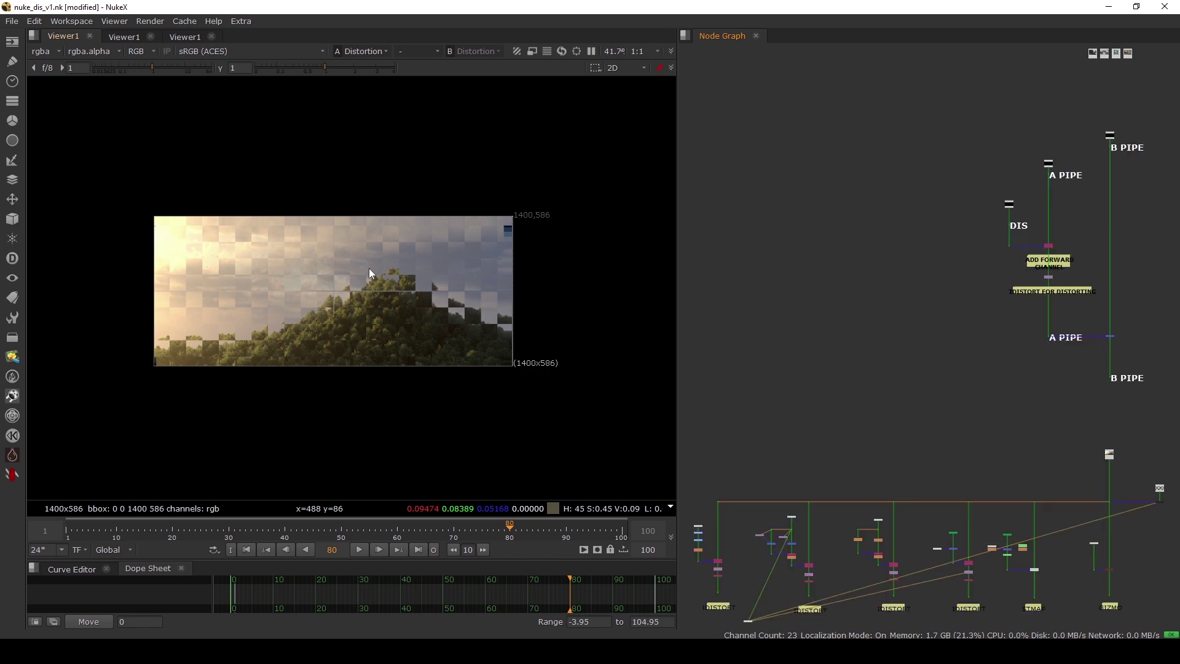
pyautogui.press('f')
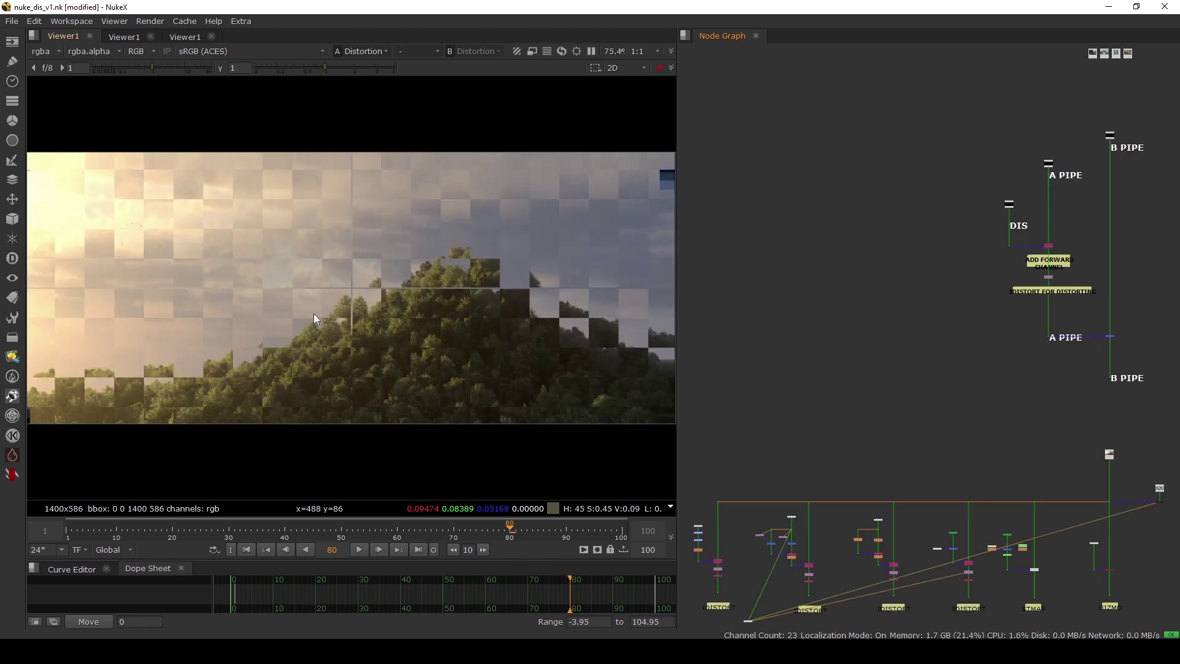